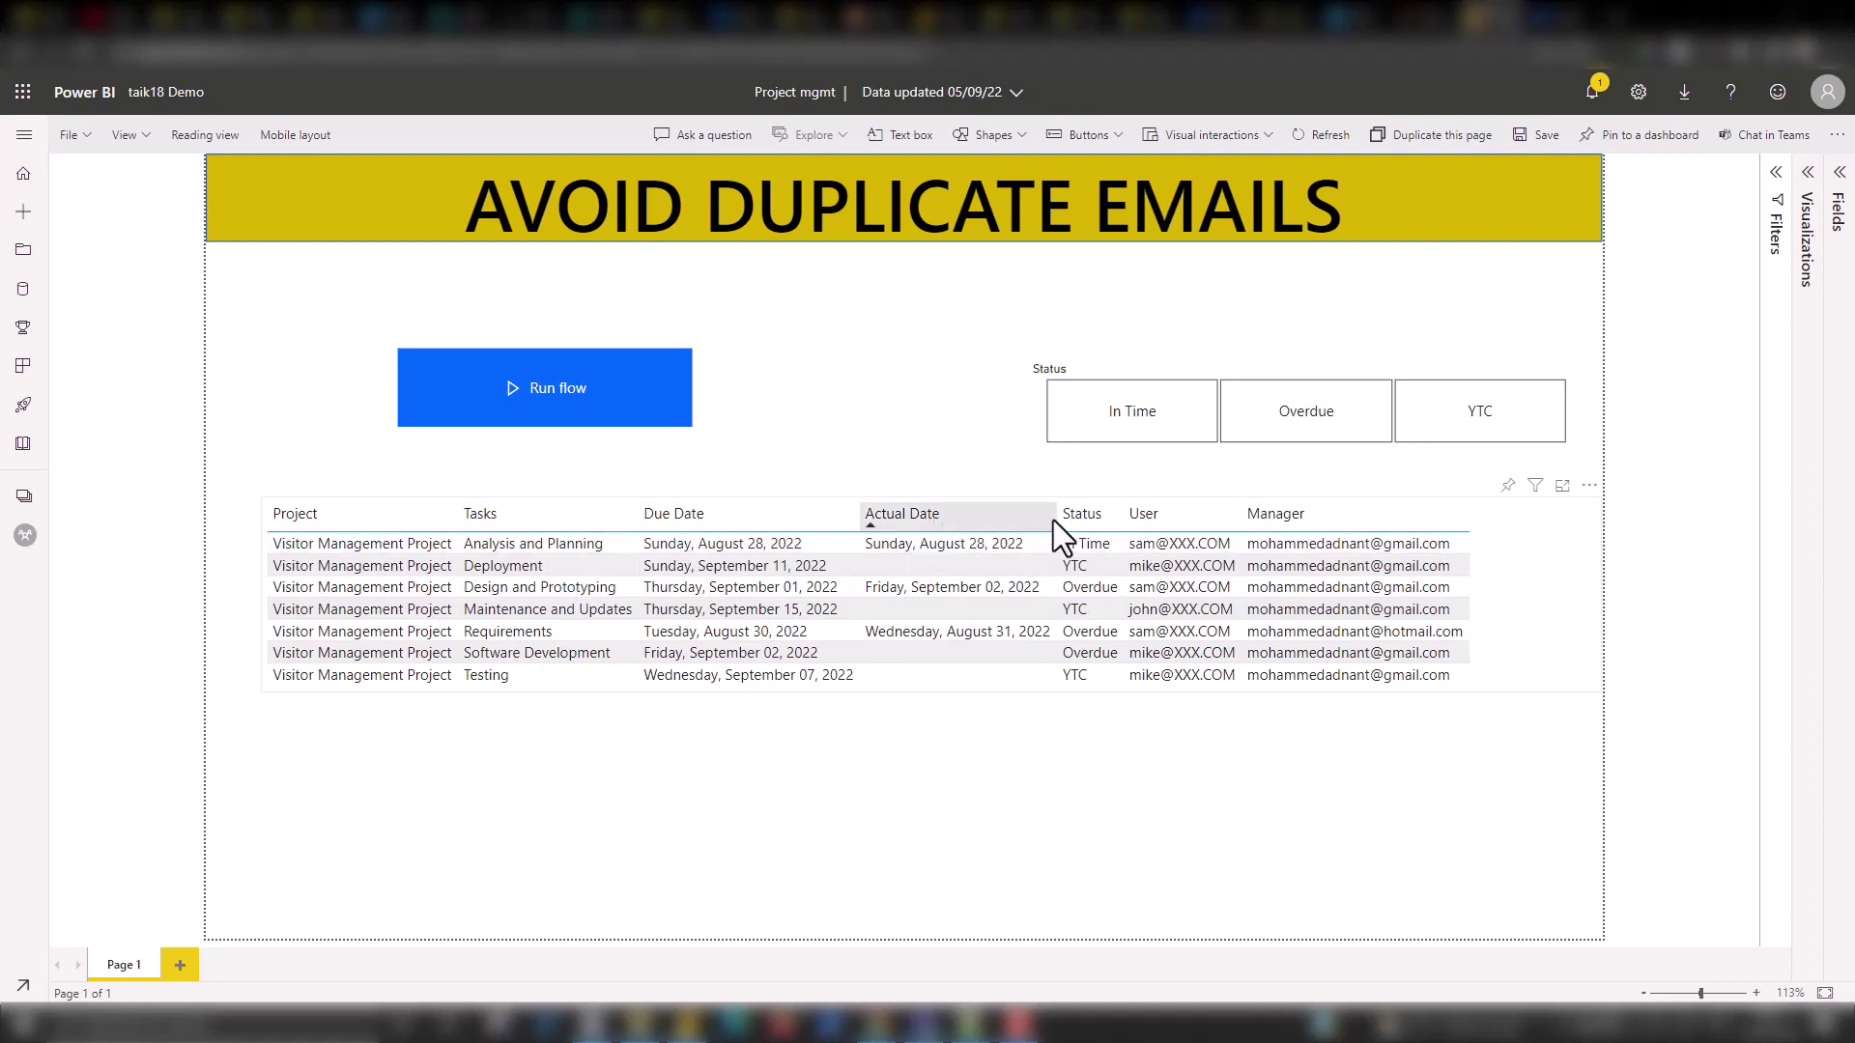
# Filter the report's task table to the Overdue status and sort its rows by Manager.
pyautogui.click(962, 523)
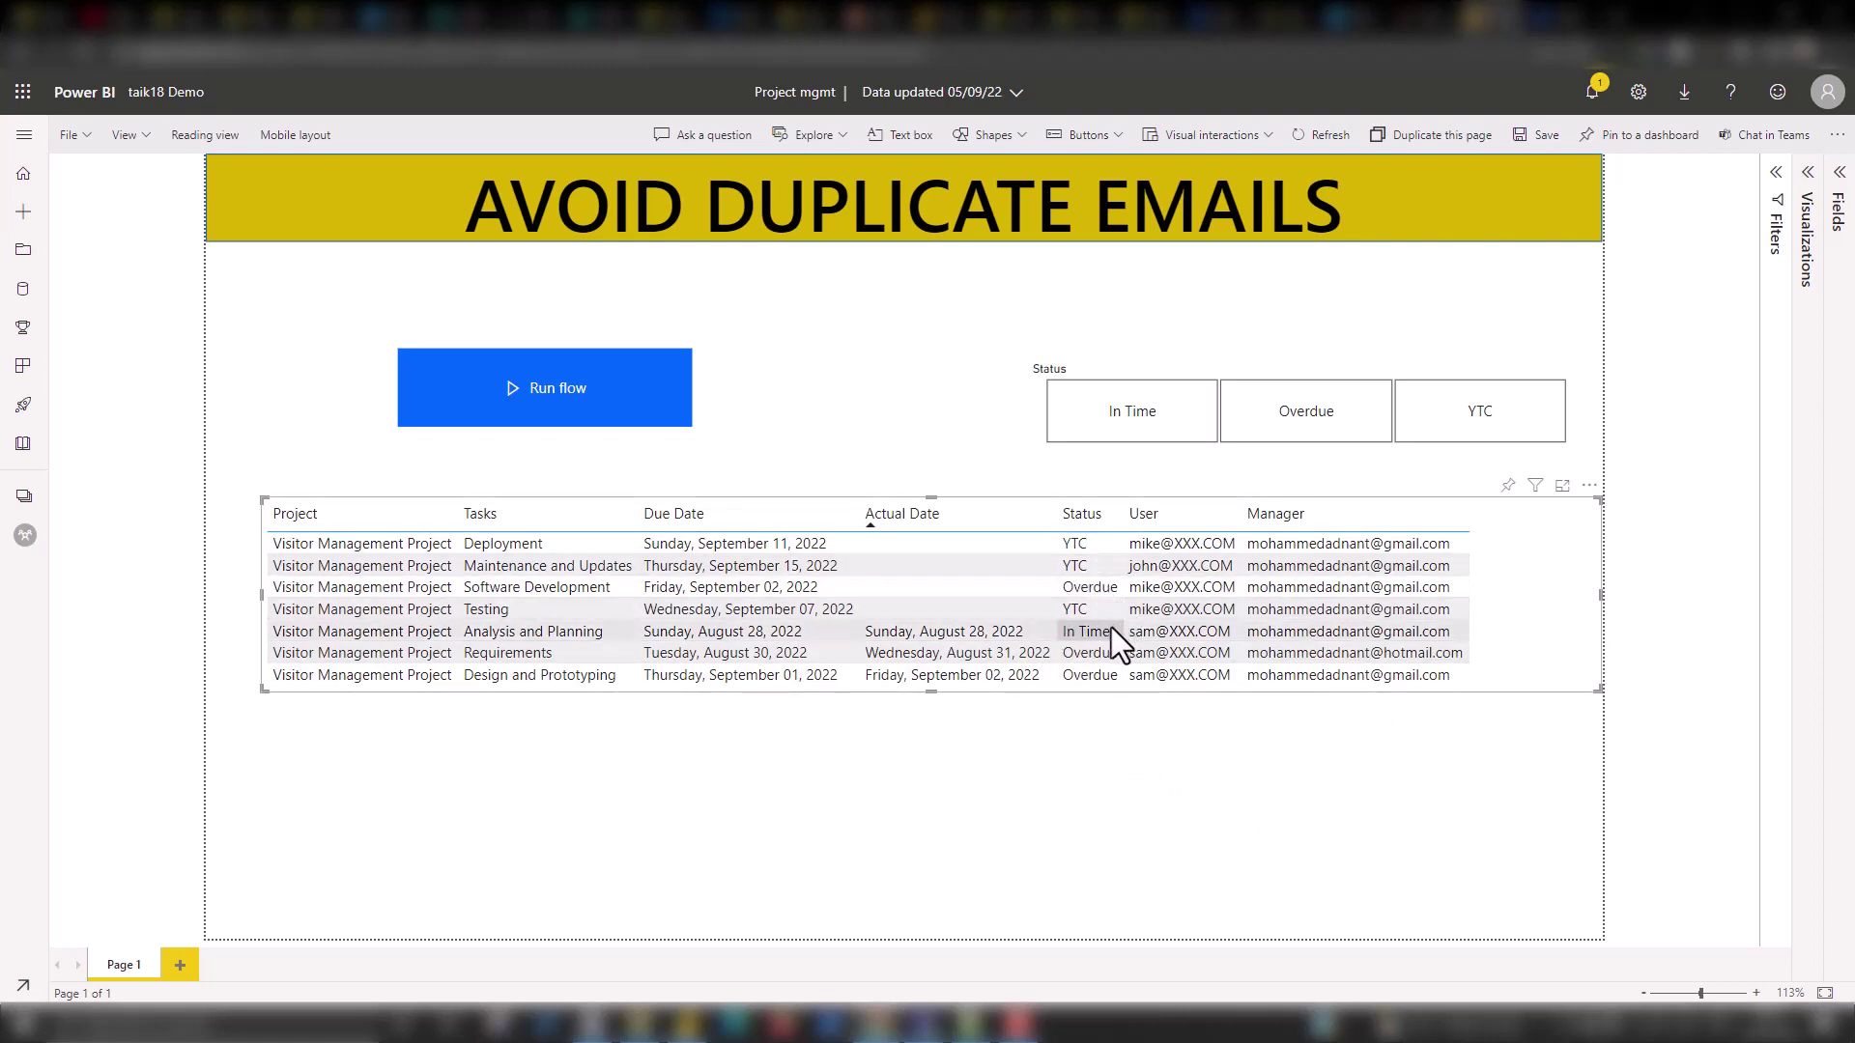
pyautogui.click(1316, 428)
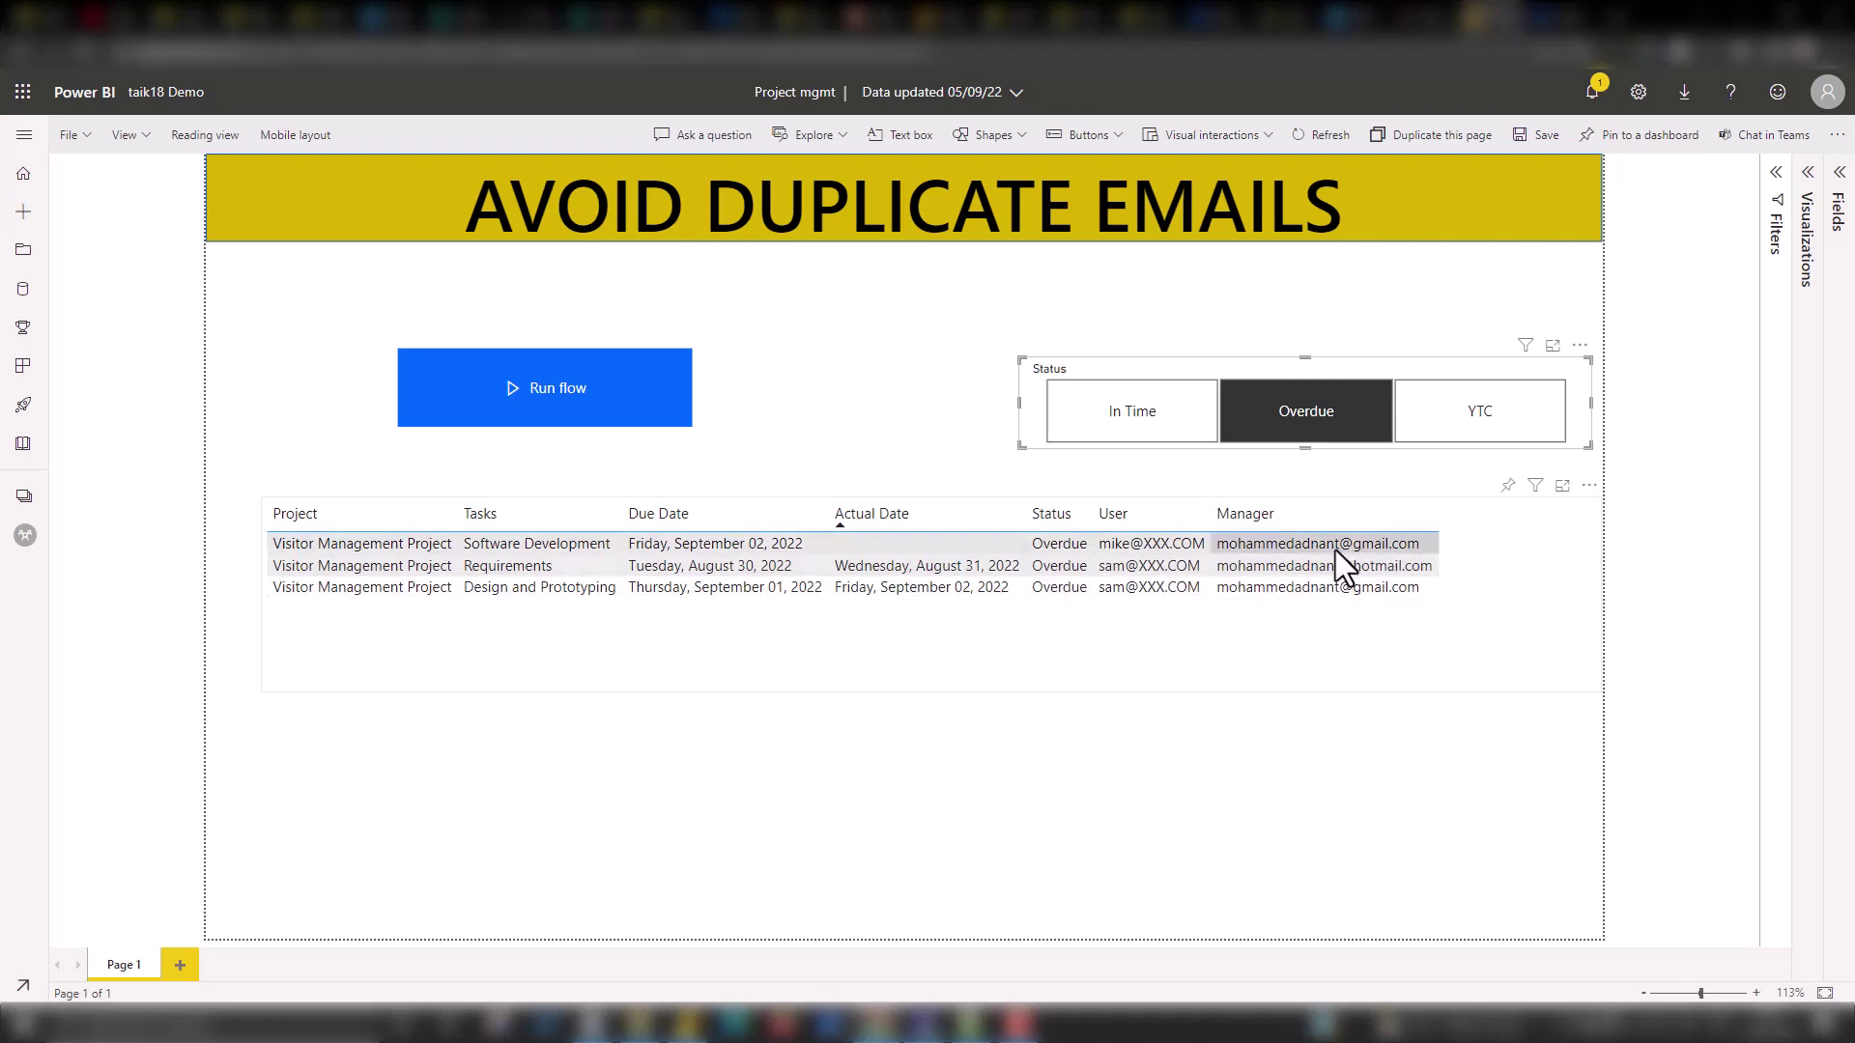
pyautogui.click(1296, 524)
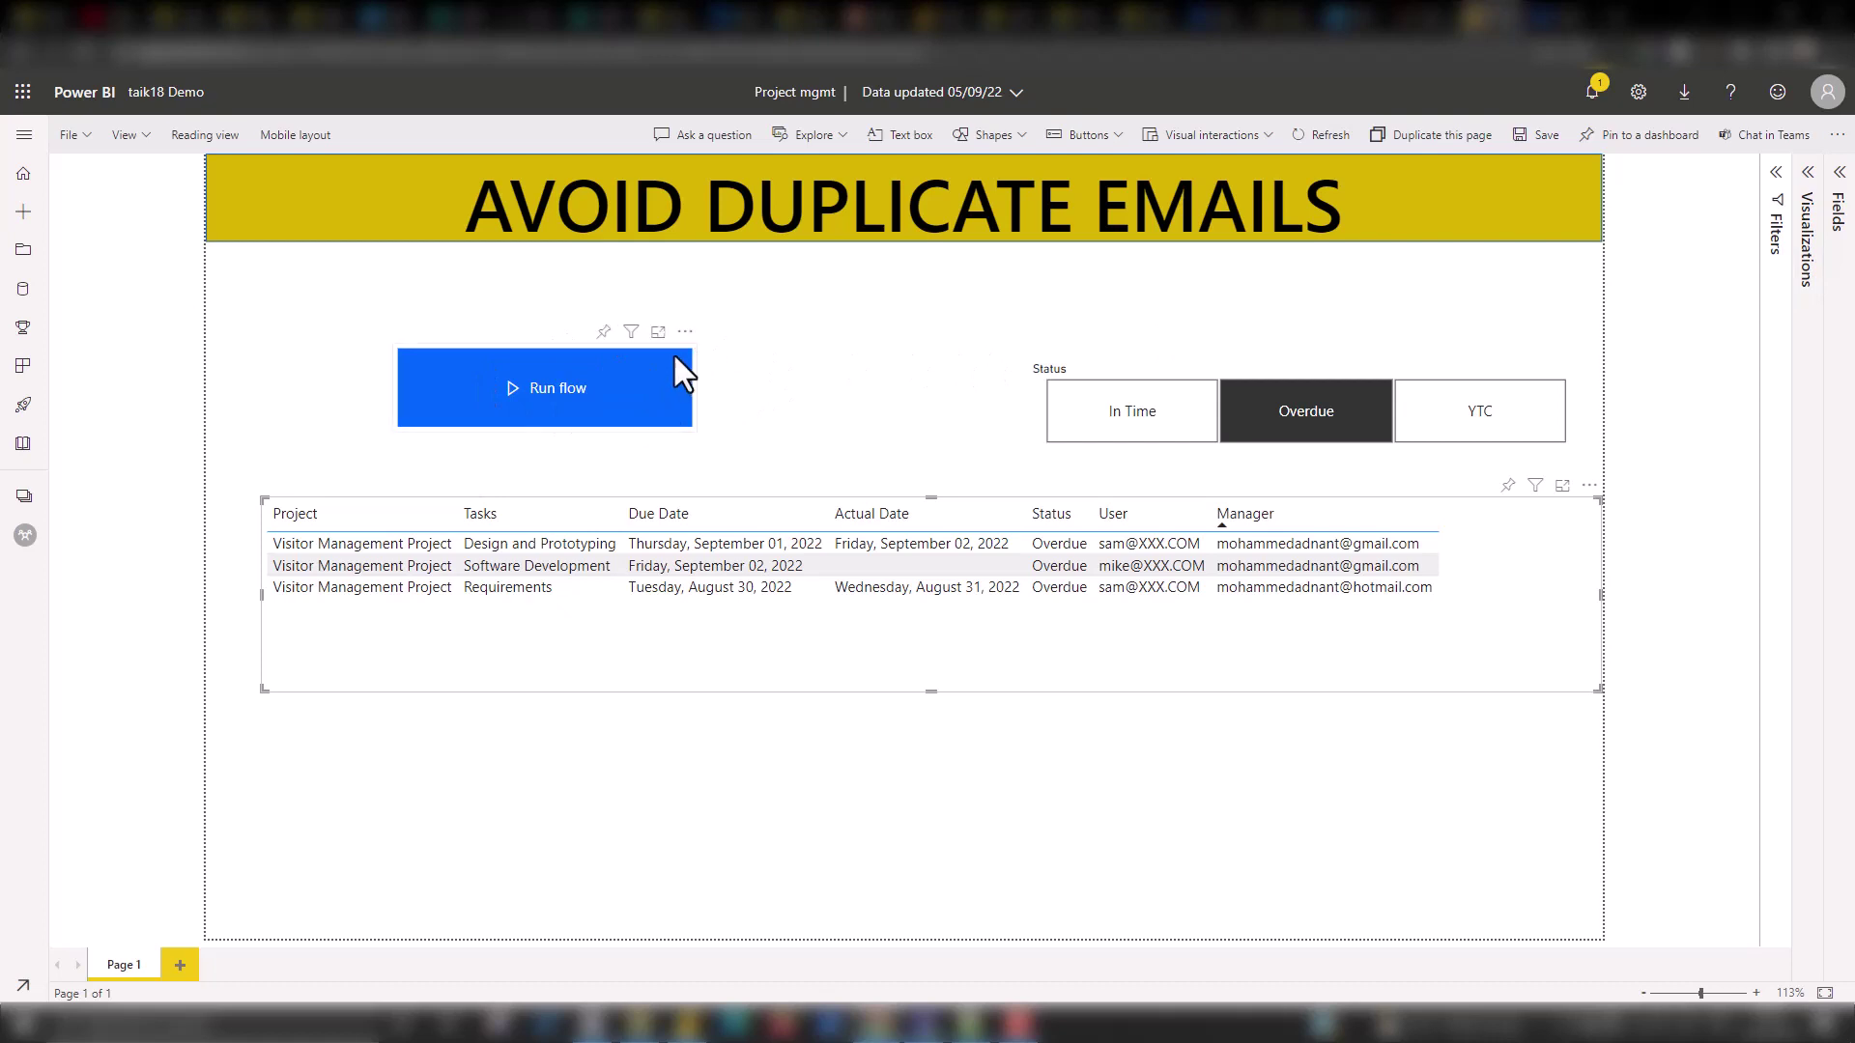
# Select the Run flow visual and show the Power Automate data fields assigned to it.
pyautogui.click(685, 333)
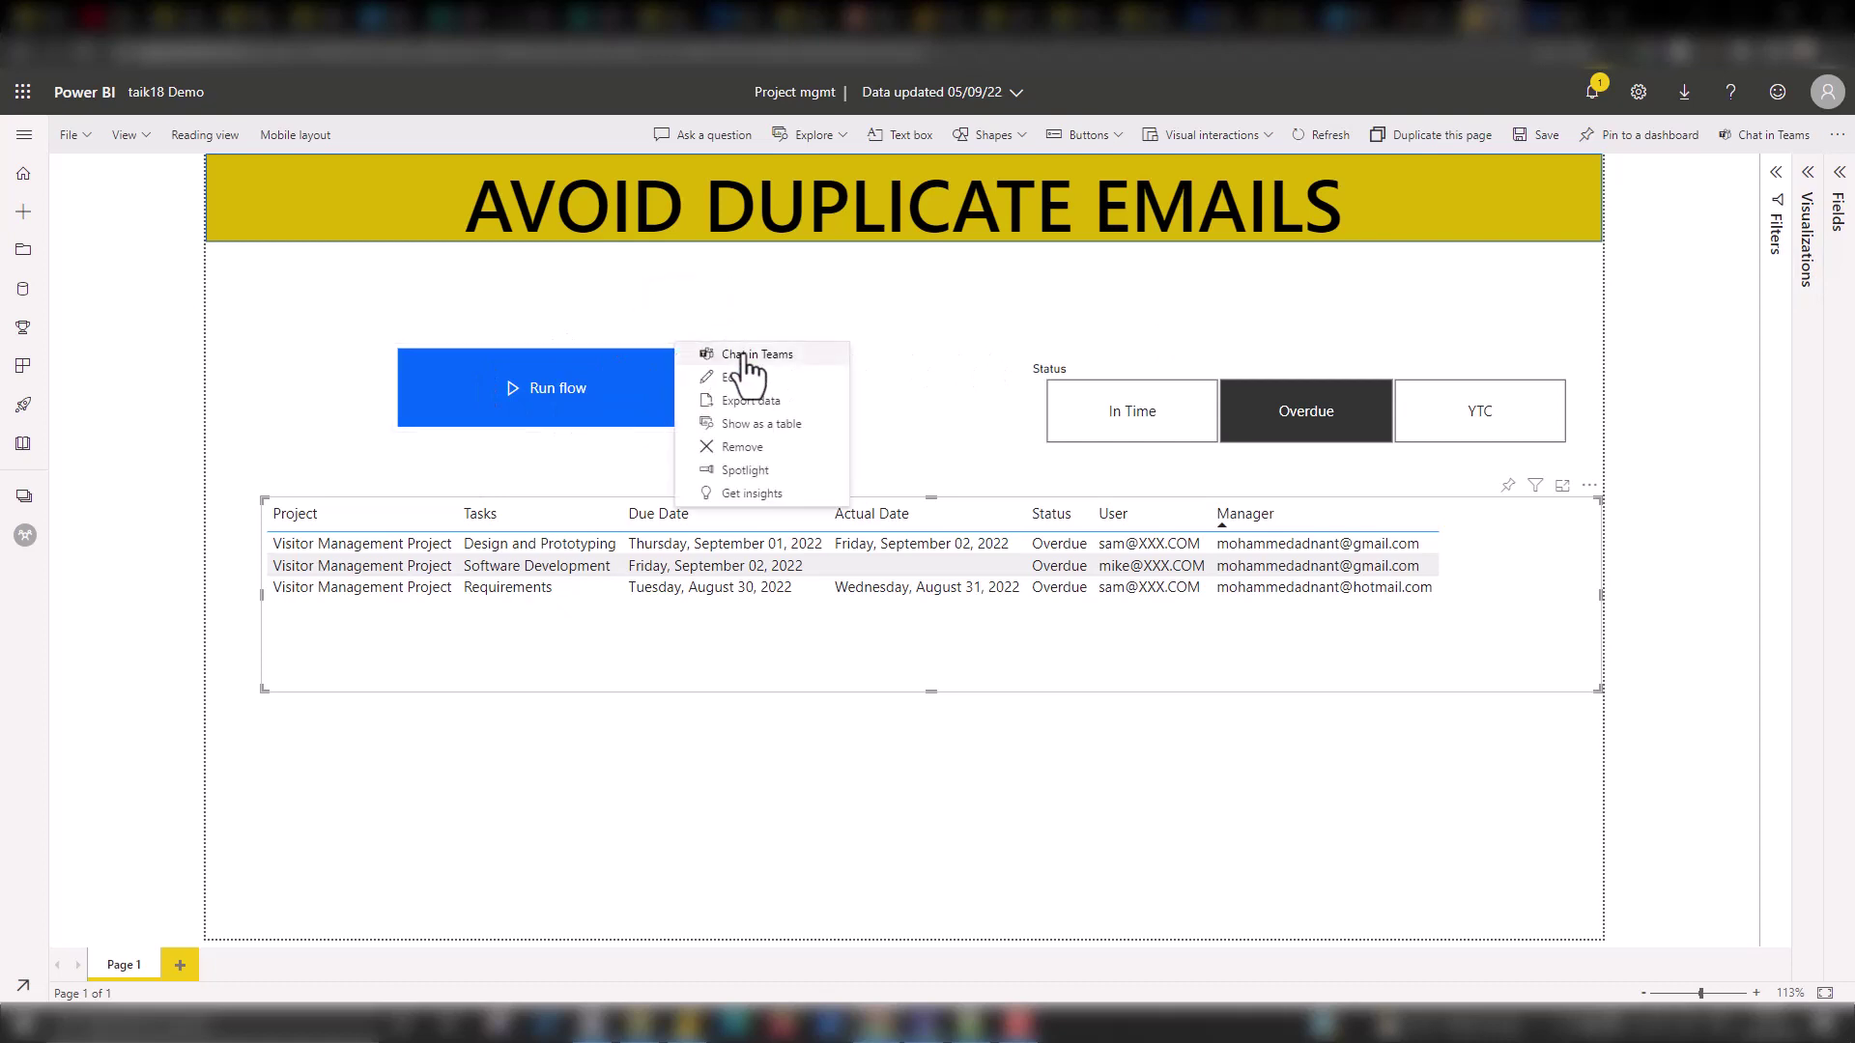
pyautogui.click(568, 354)
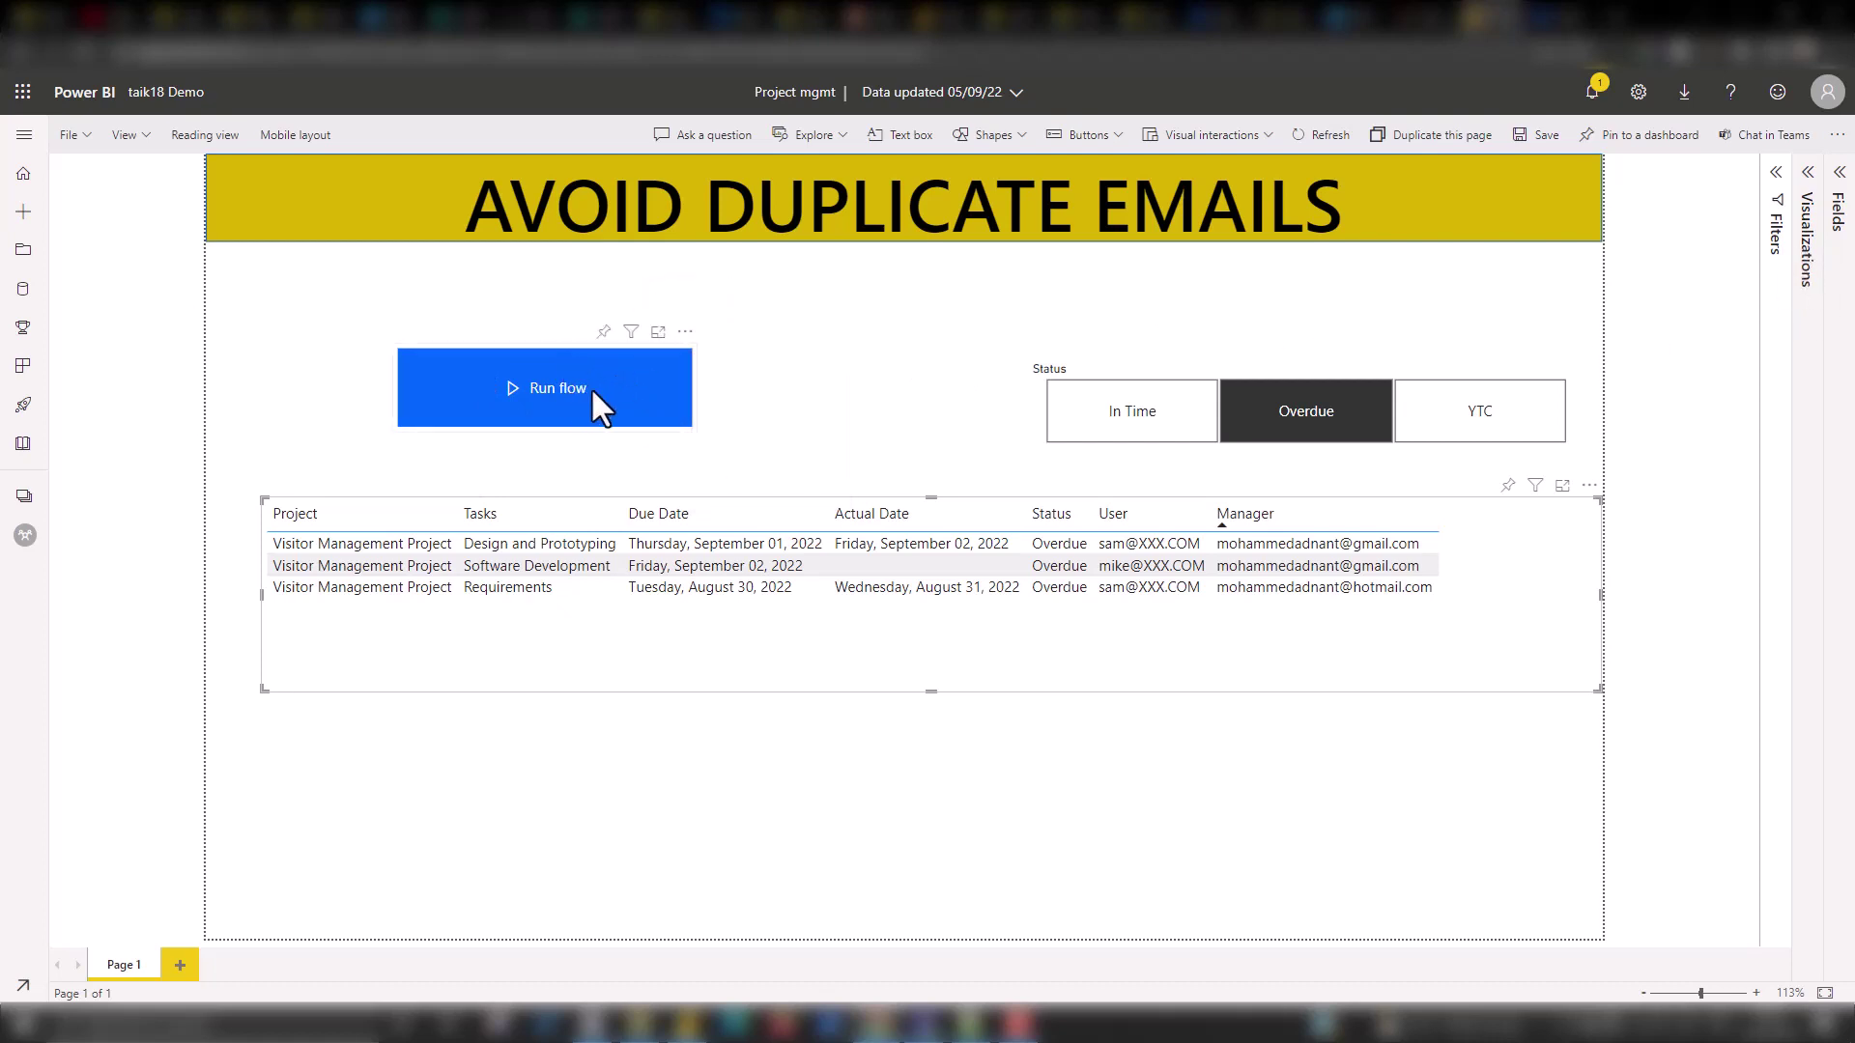
pyautogui.click(1807, 244)
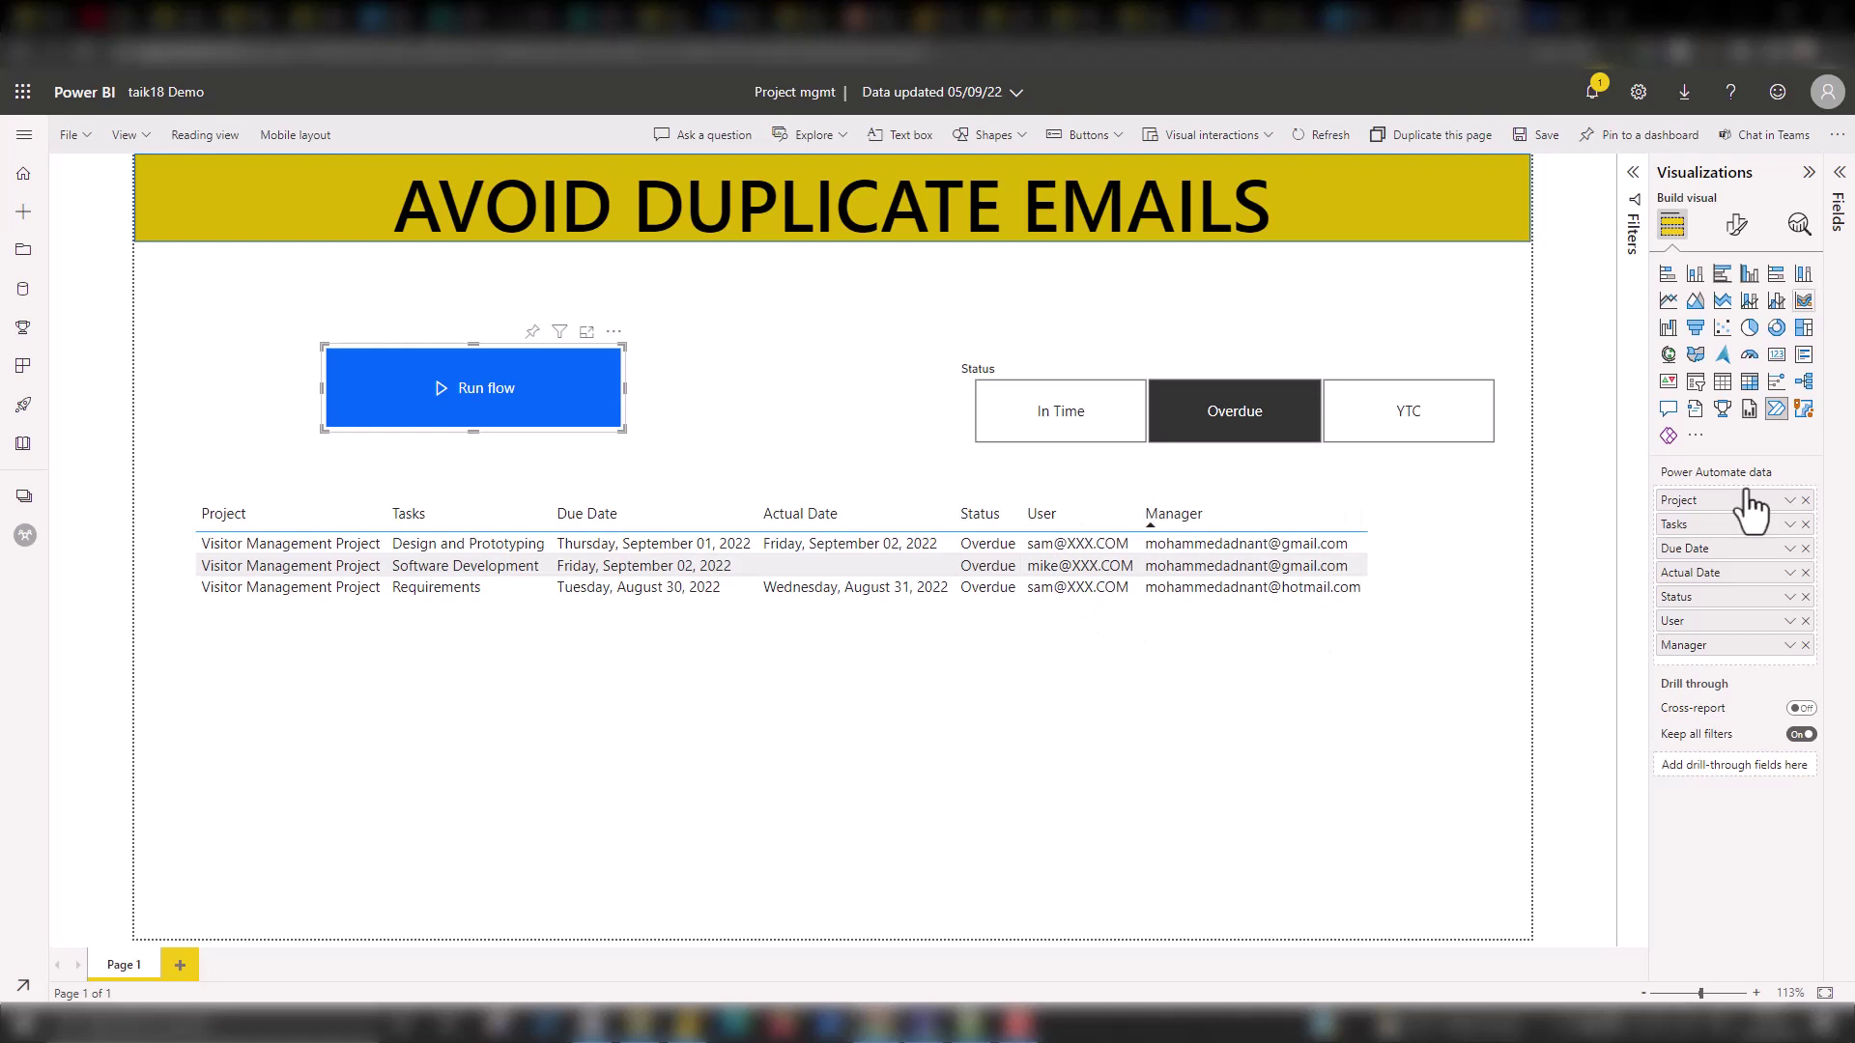
# Open the Project Delay Alert flow behind the Run flow visual for editing and expand its AllDetail action.
pyautogui.click(613, 331)
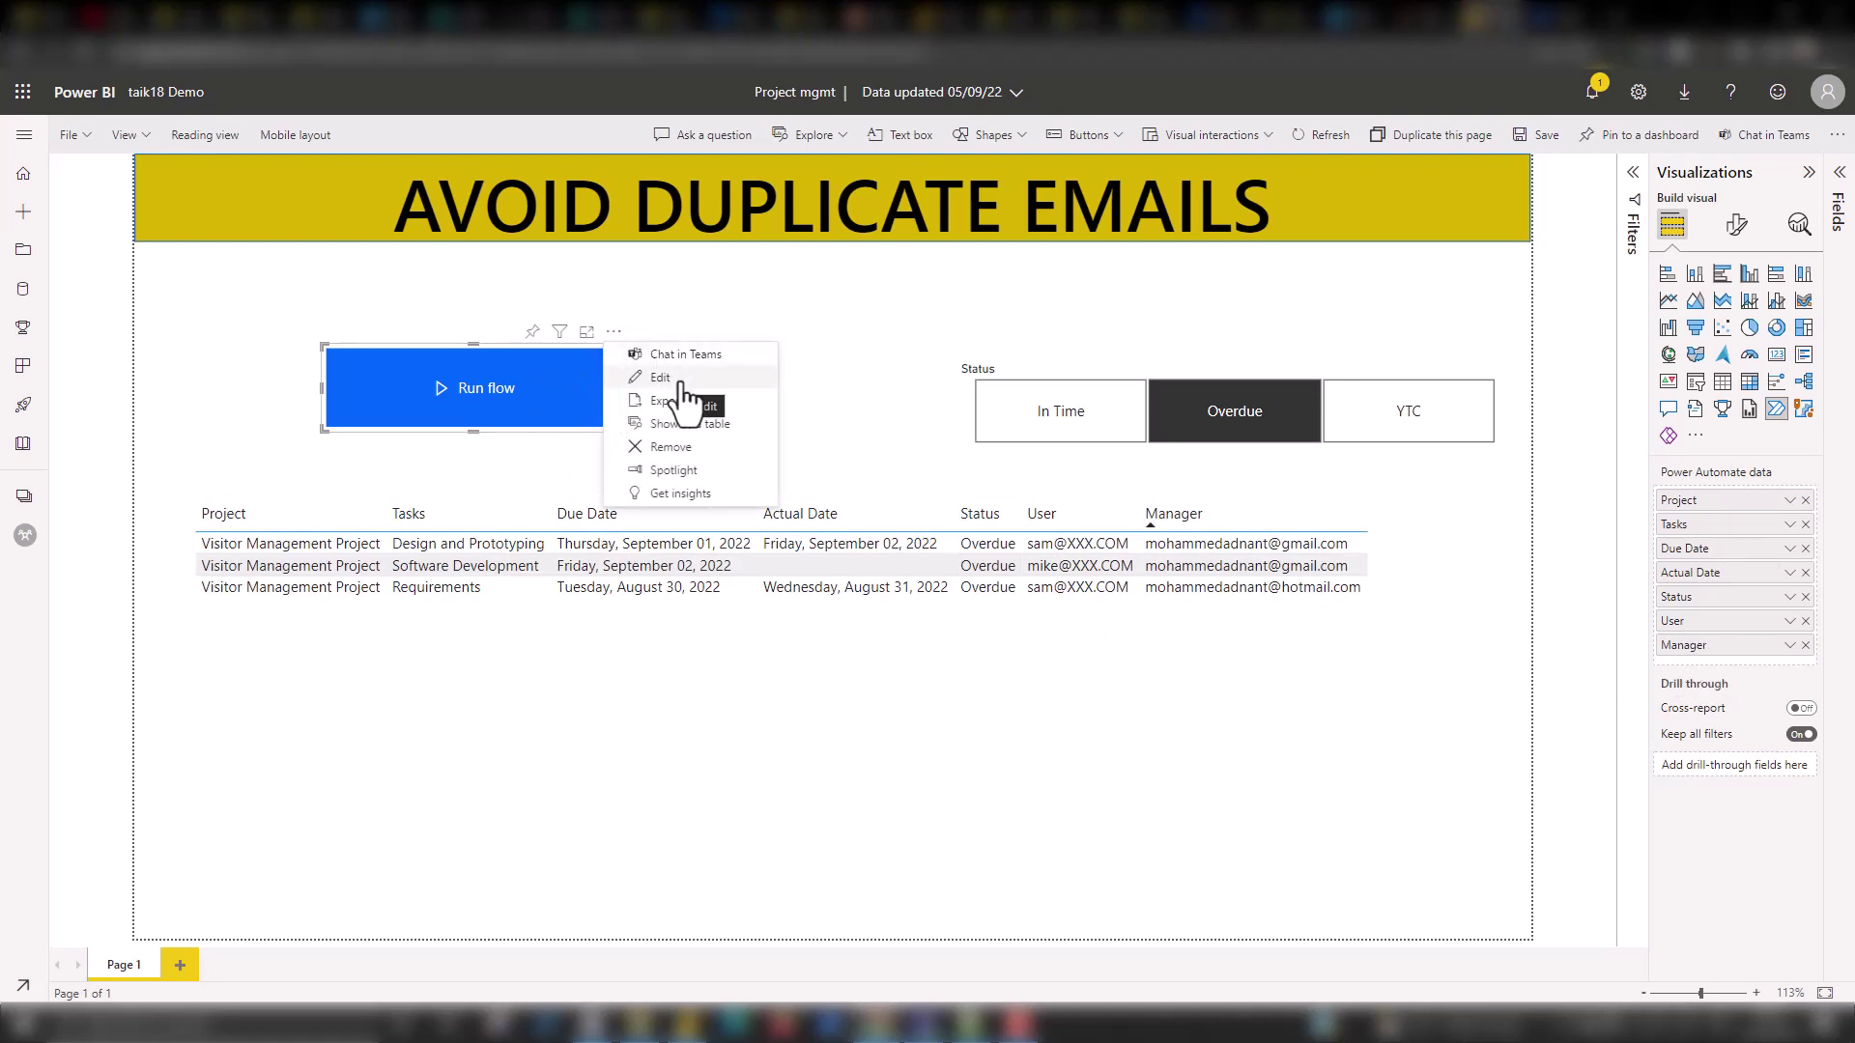
pyautogui.click(661, 378)
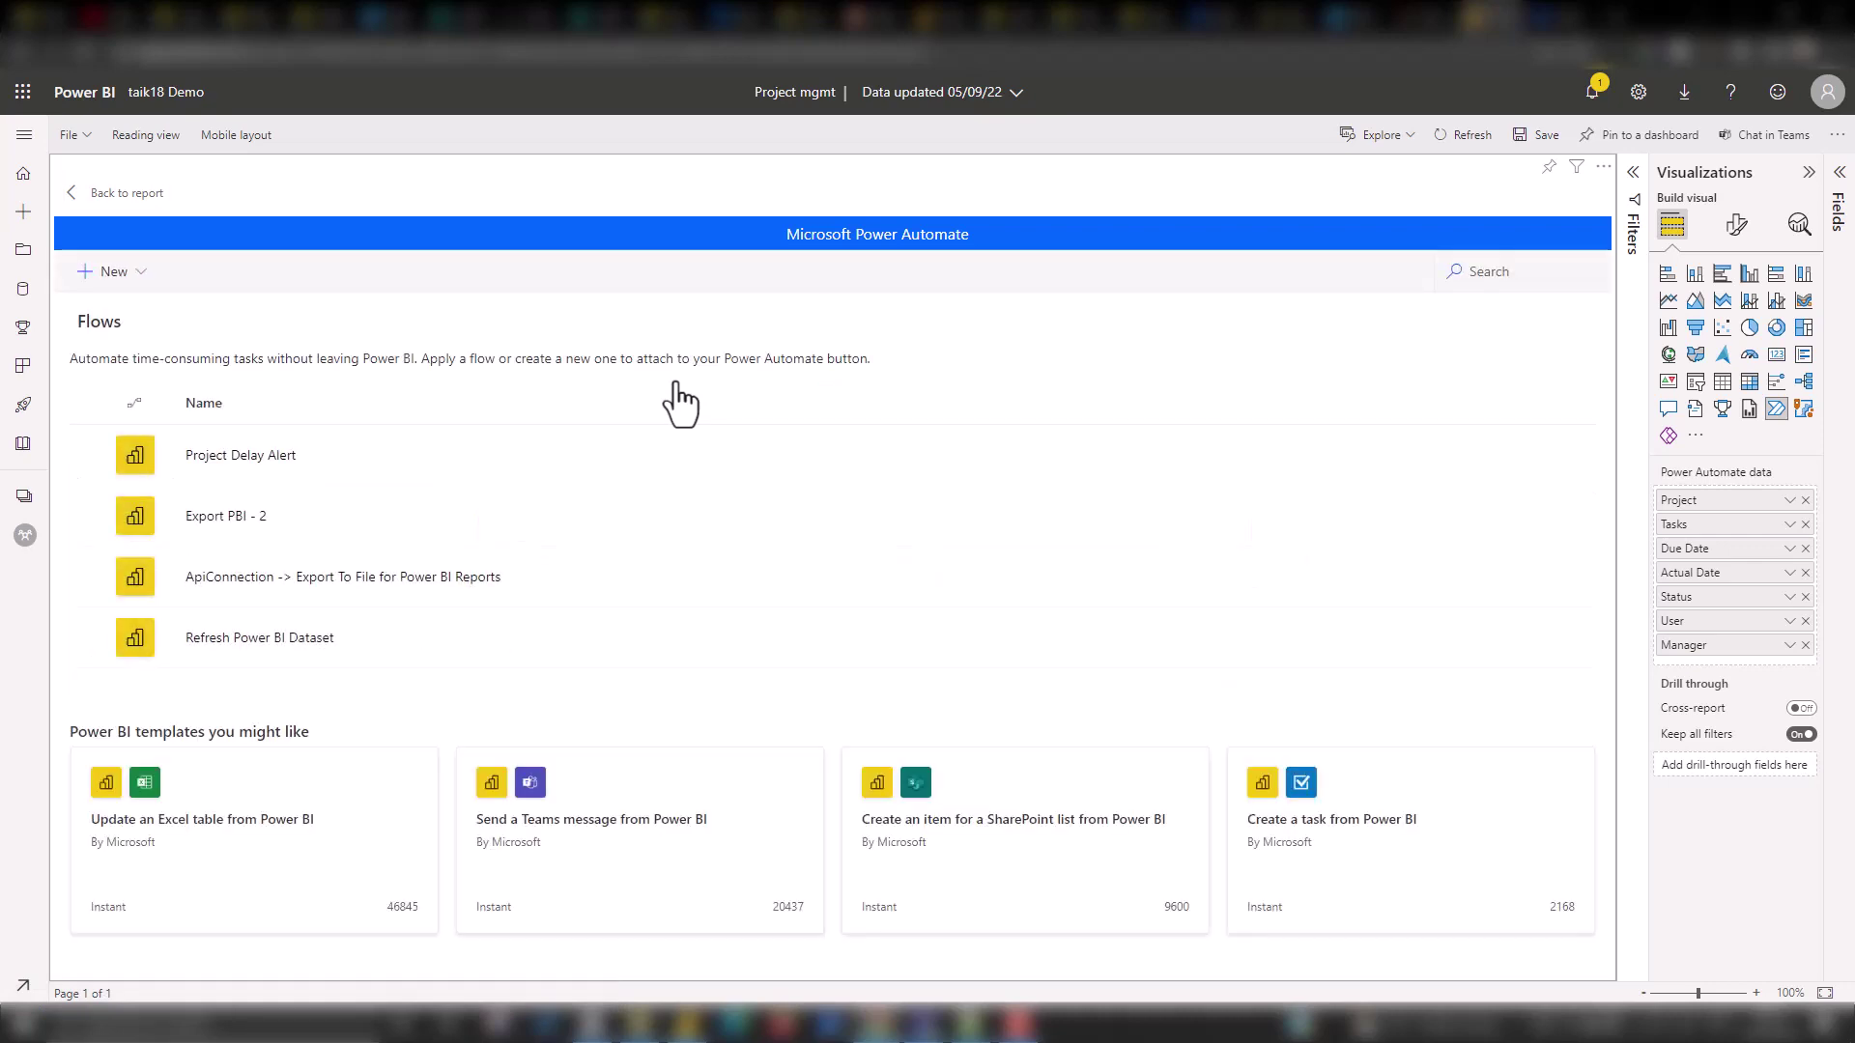
pyautogui.click(91, 455)
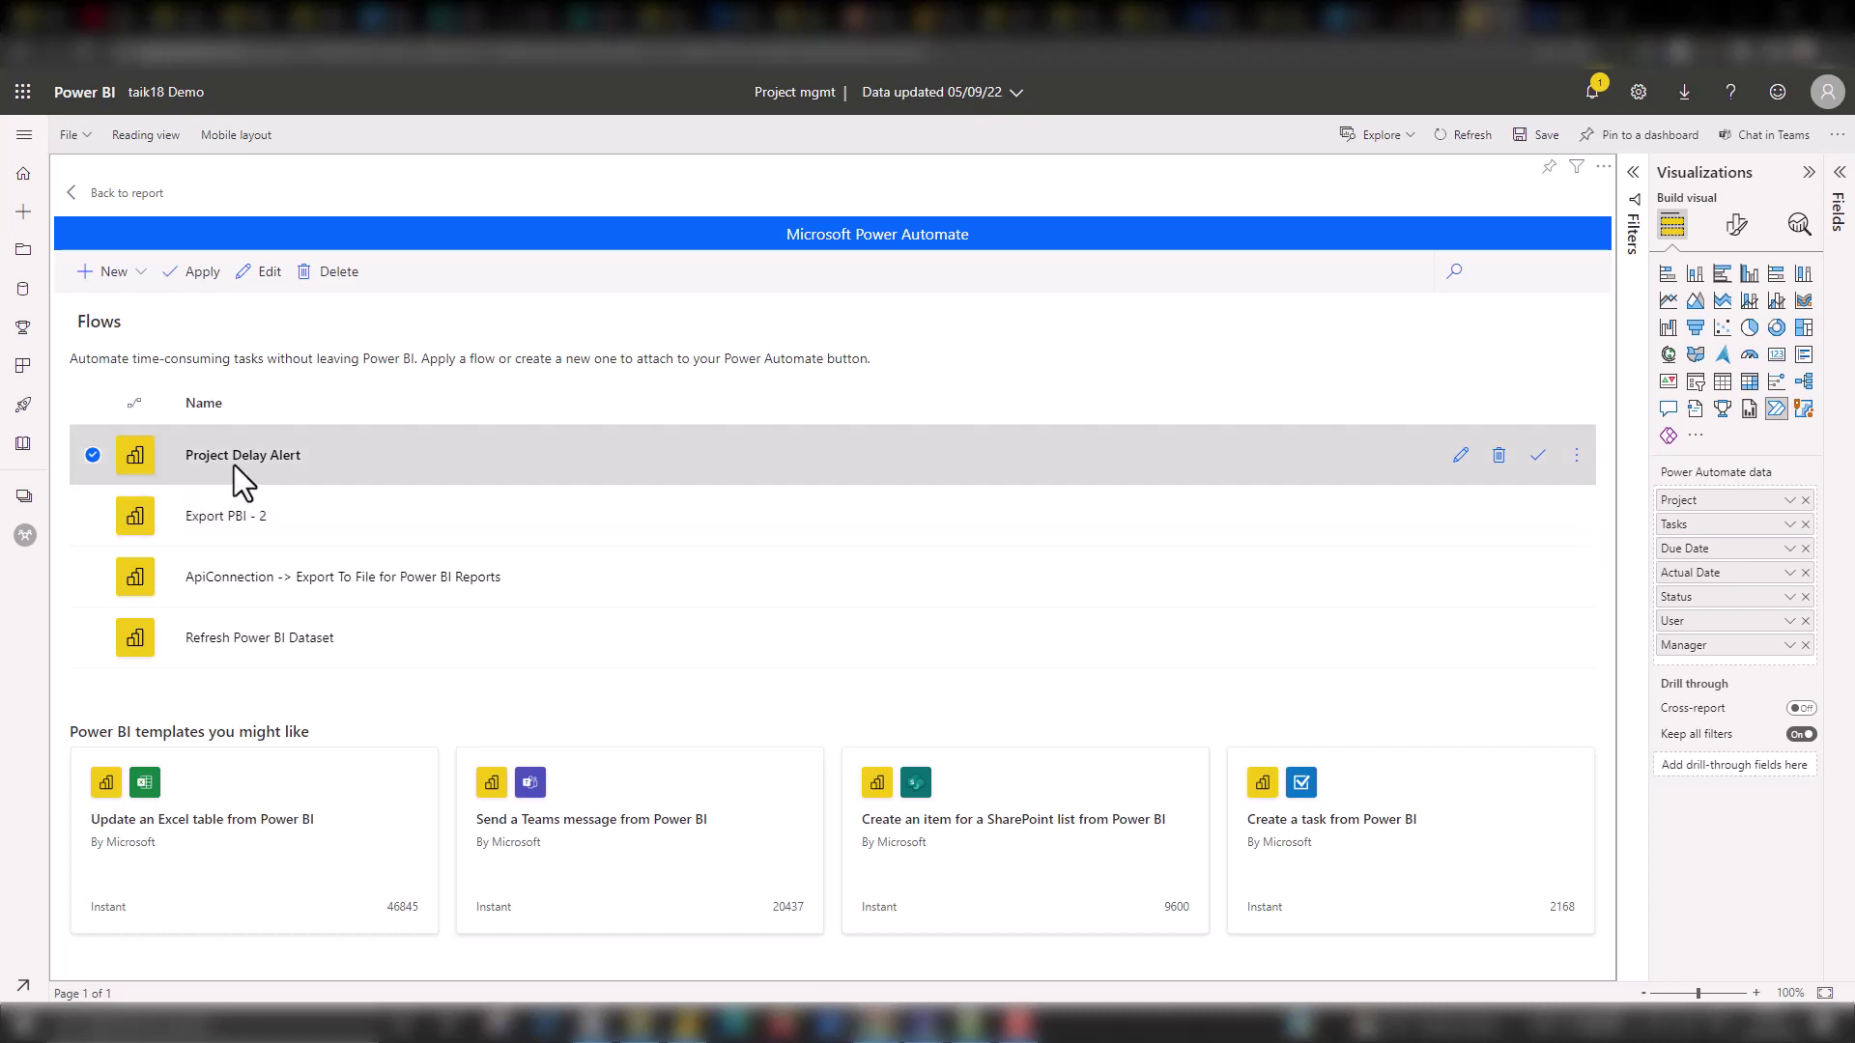
pyautogui.click(1461, 456)
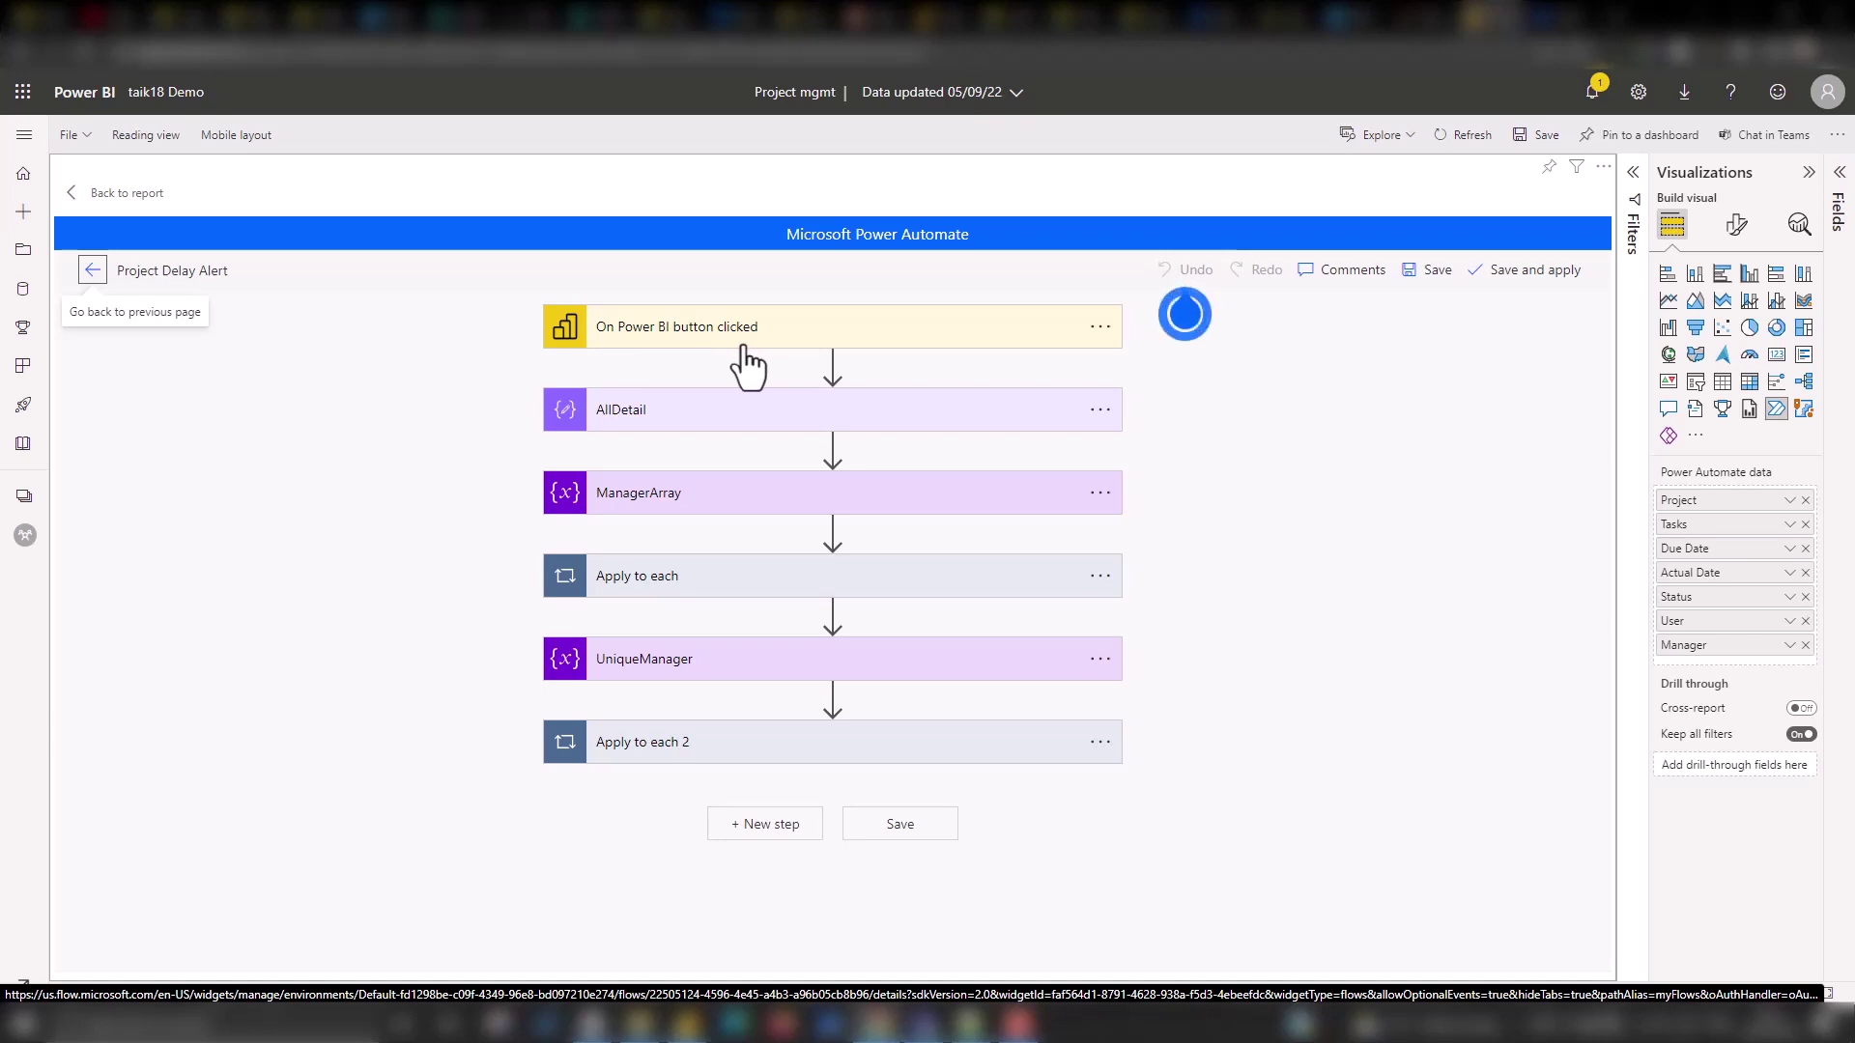
pyautogui.click(935, 417)
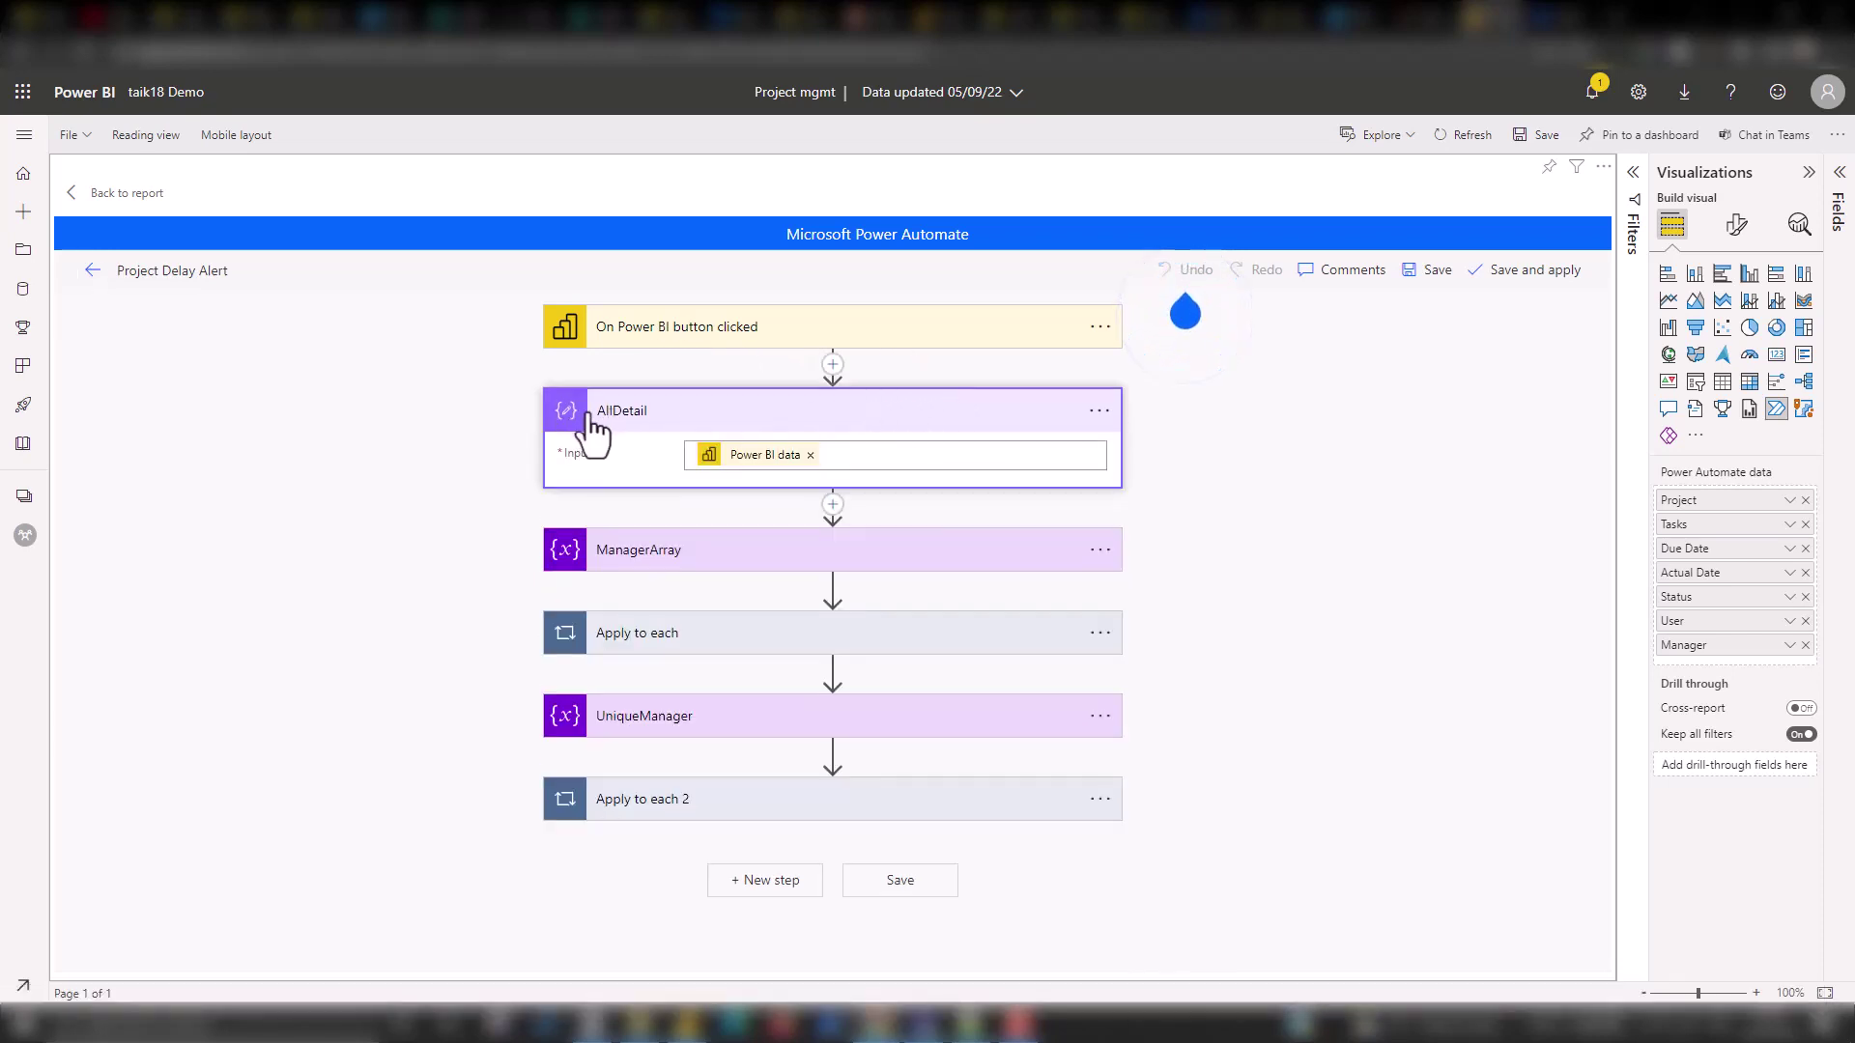
pyautogui.click(832, 364)
pyautogui.click(871, 396)
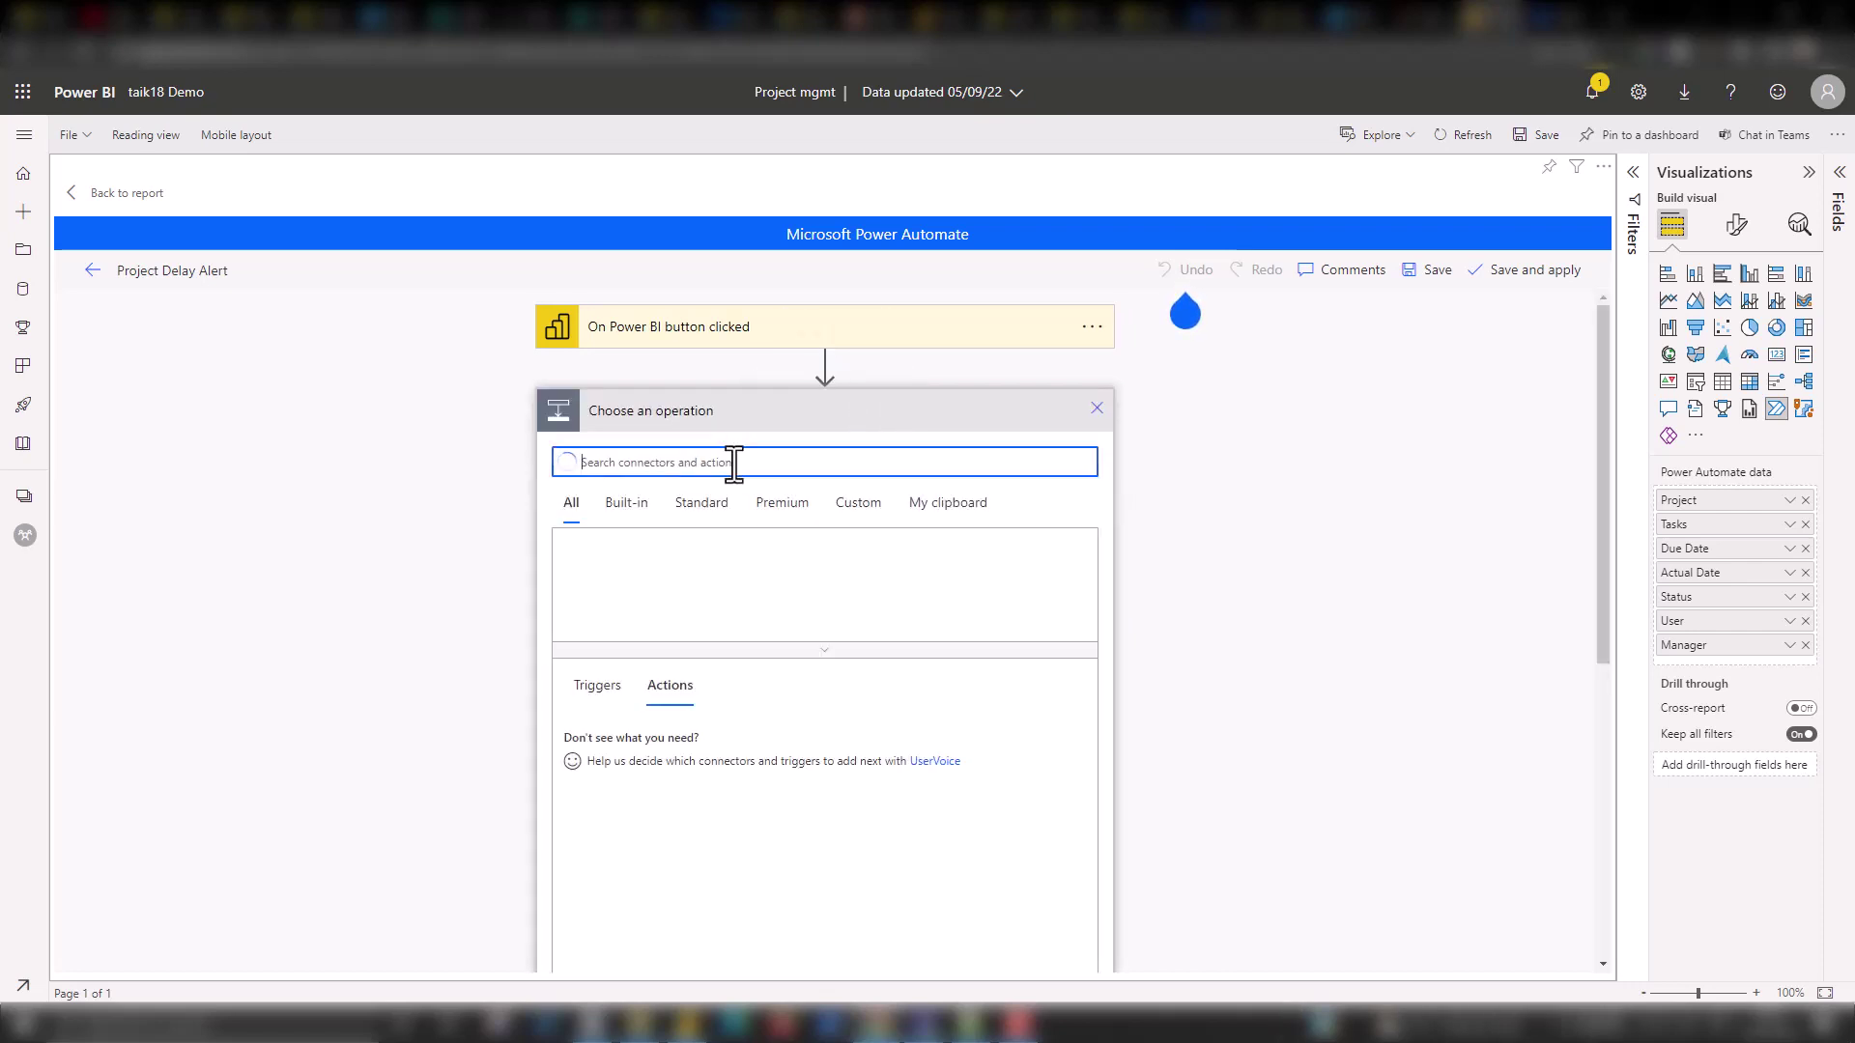
pyautogui.write('COMPOSE')
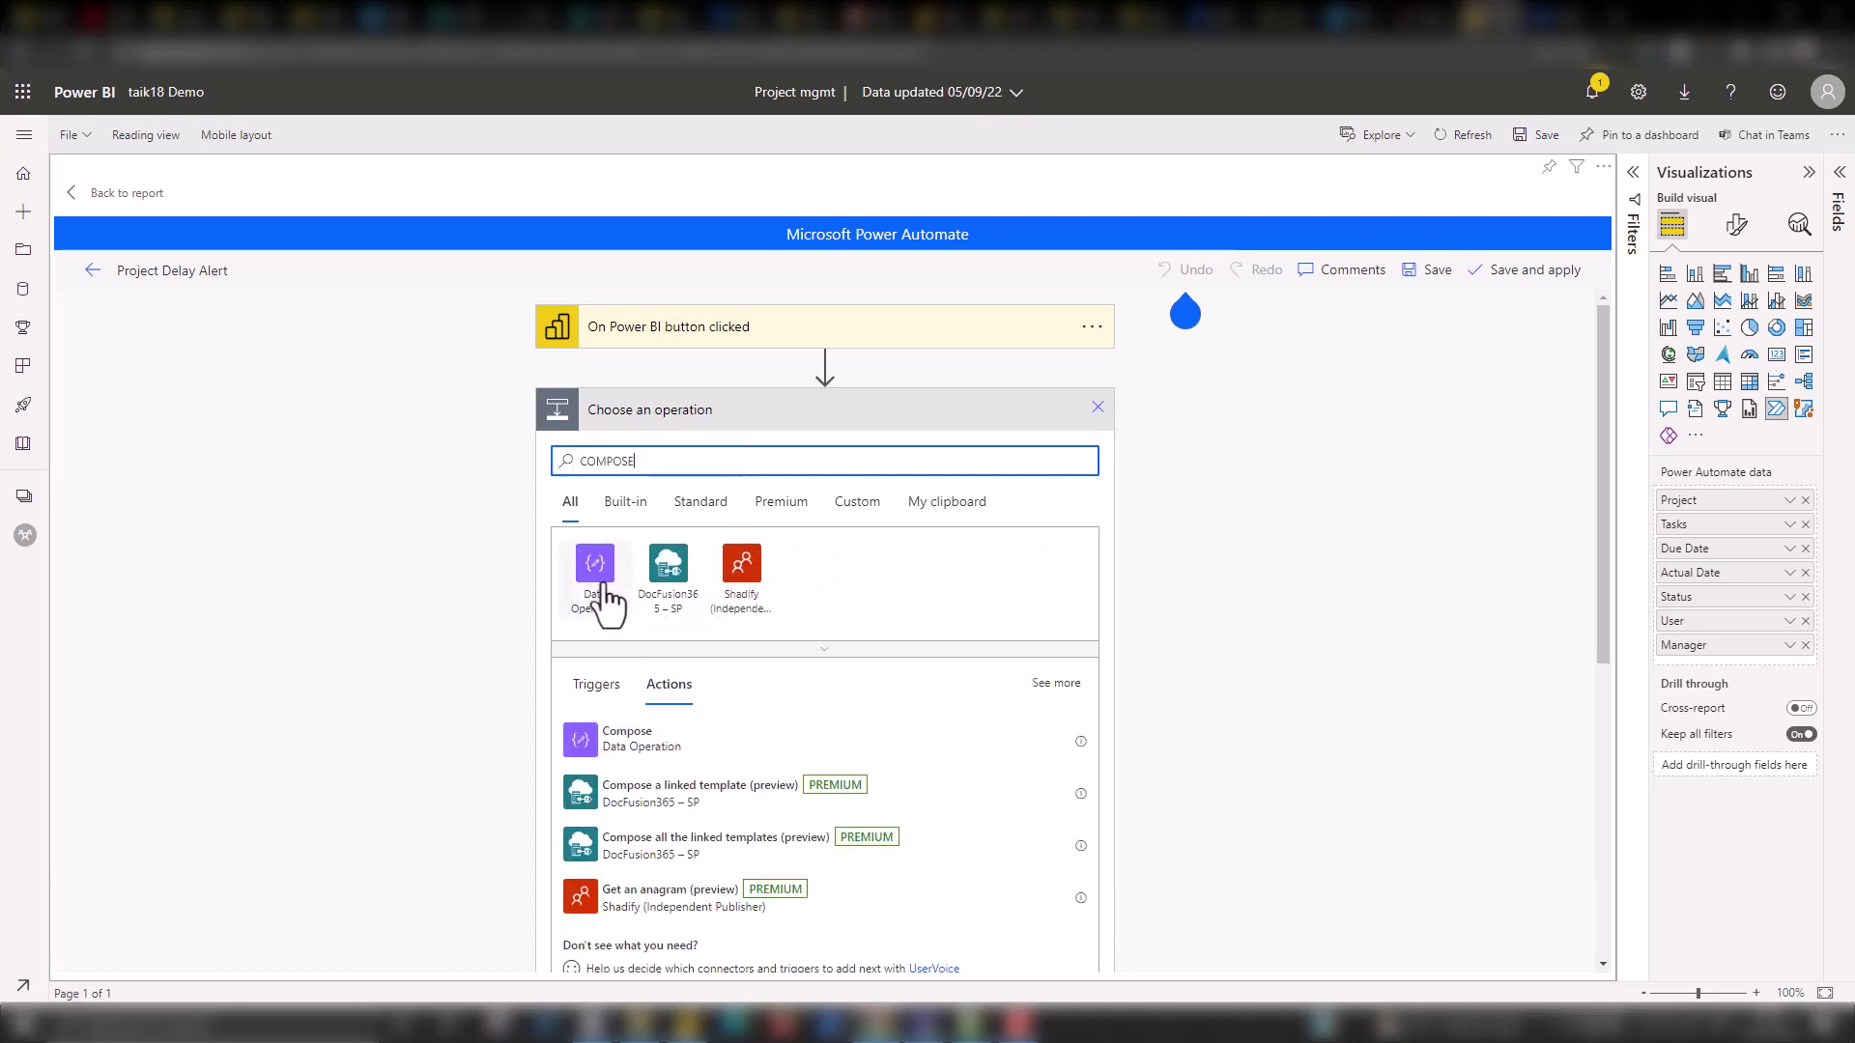
pyautogui.click(1080, 744)
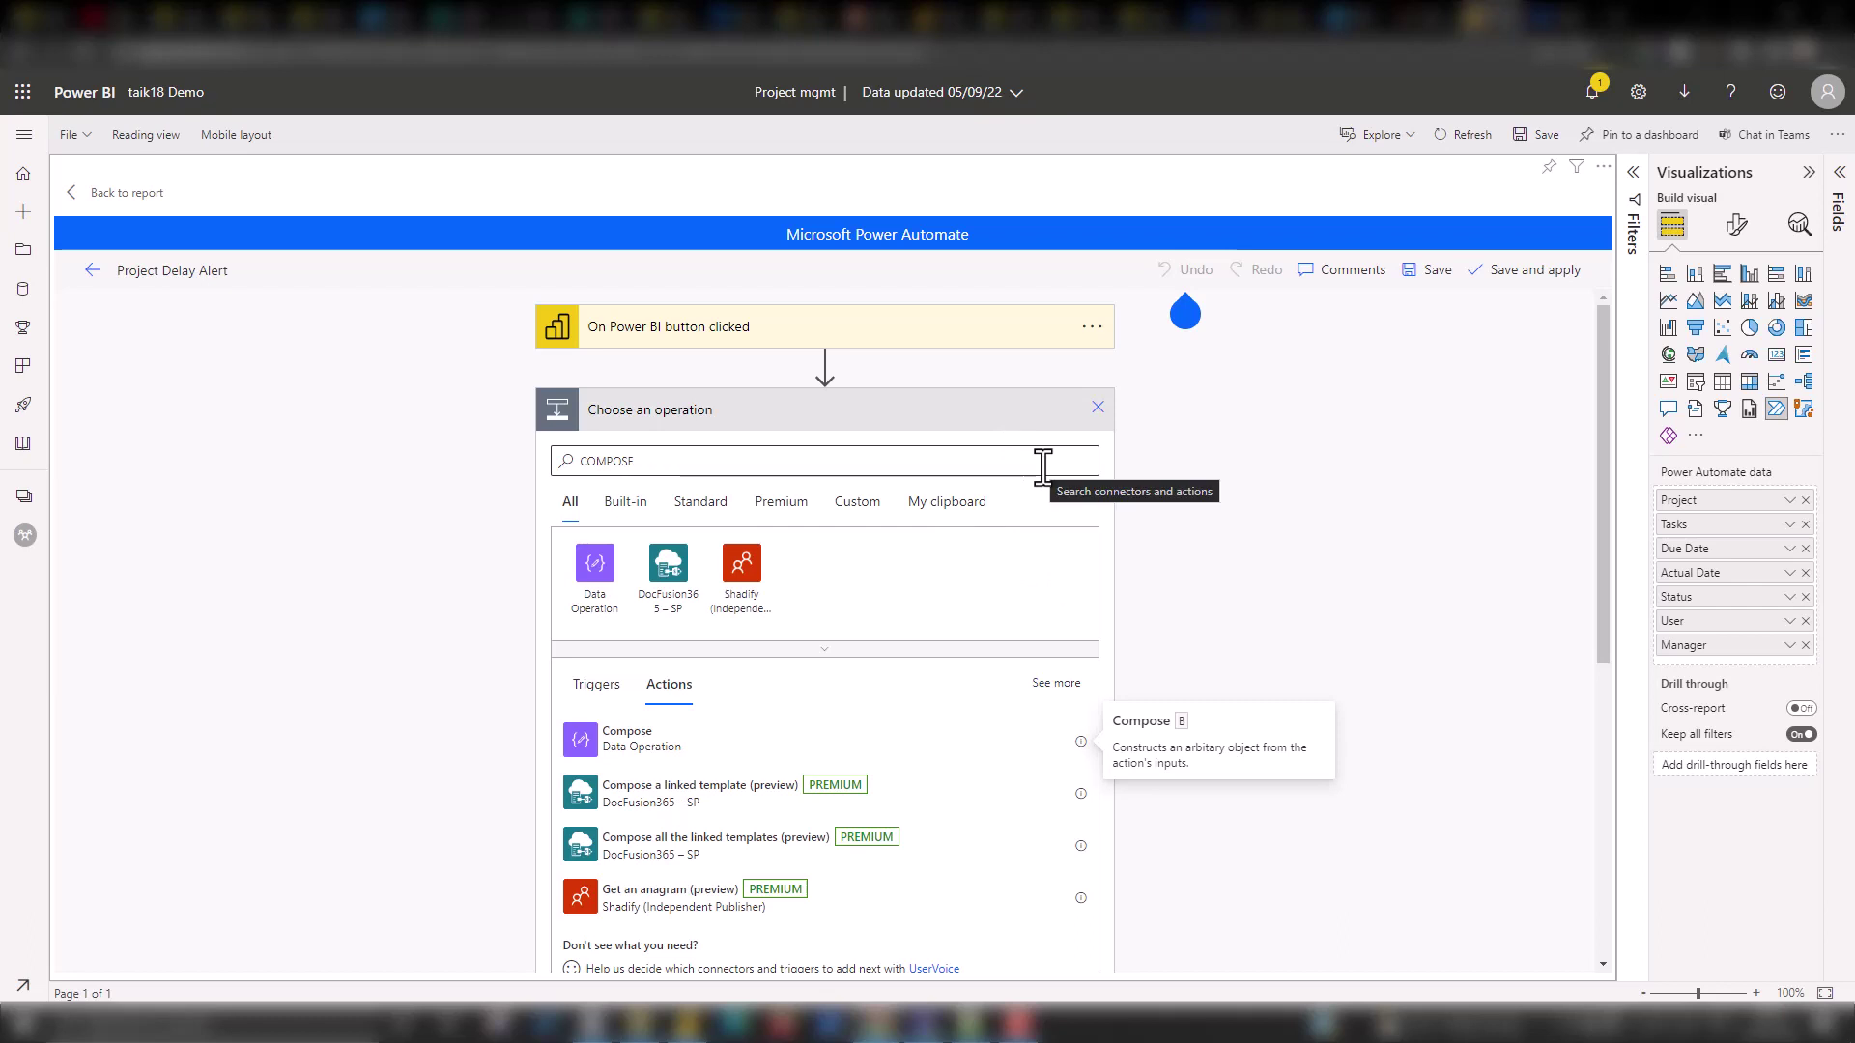
pyautogui.click(1096, 409)
# Expand the AllDetail and ManagerArray actions to examine their inputs.
pyautogui.click(840, 382)
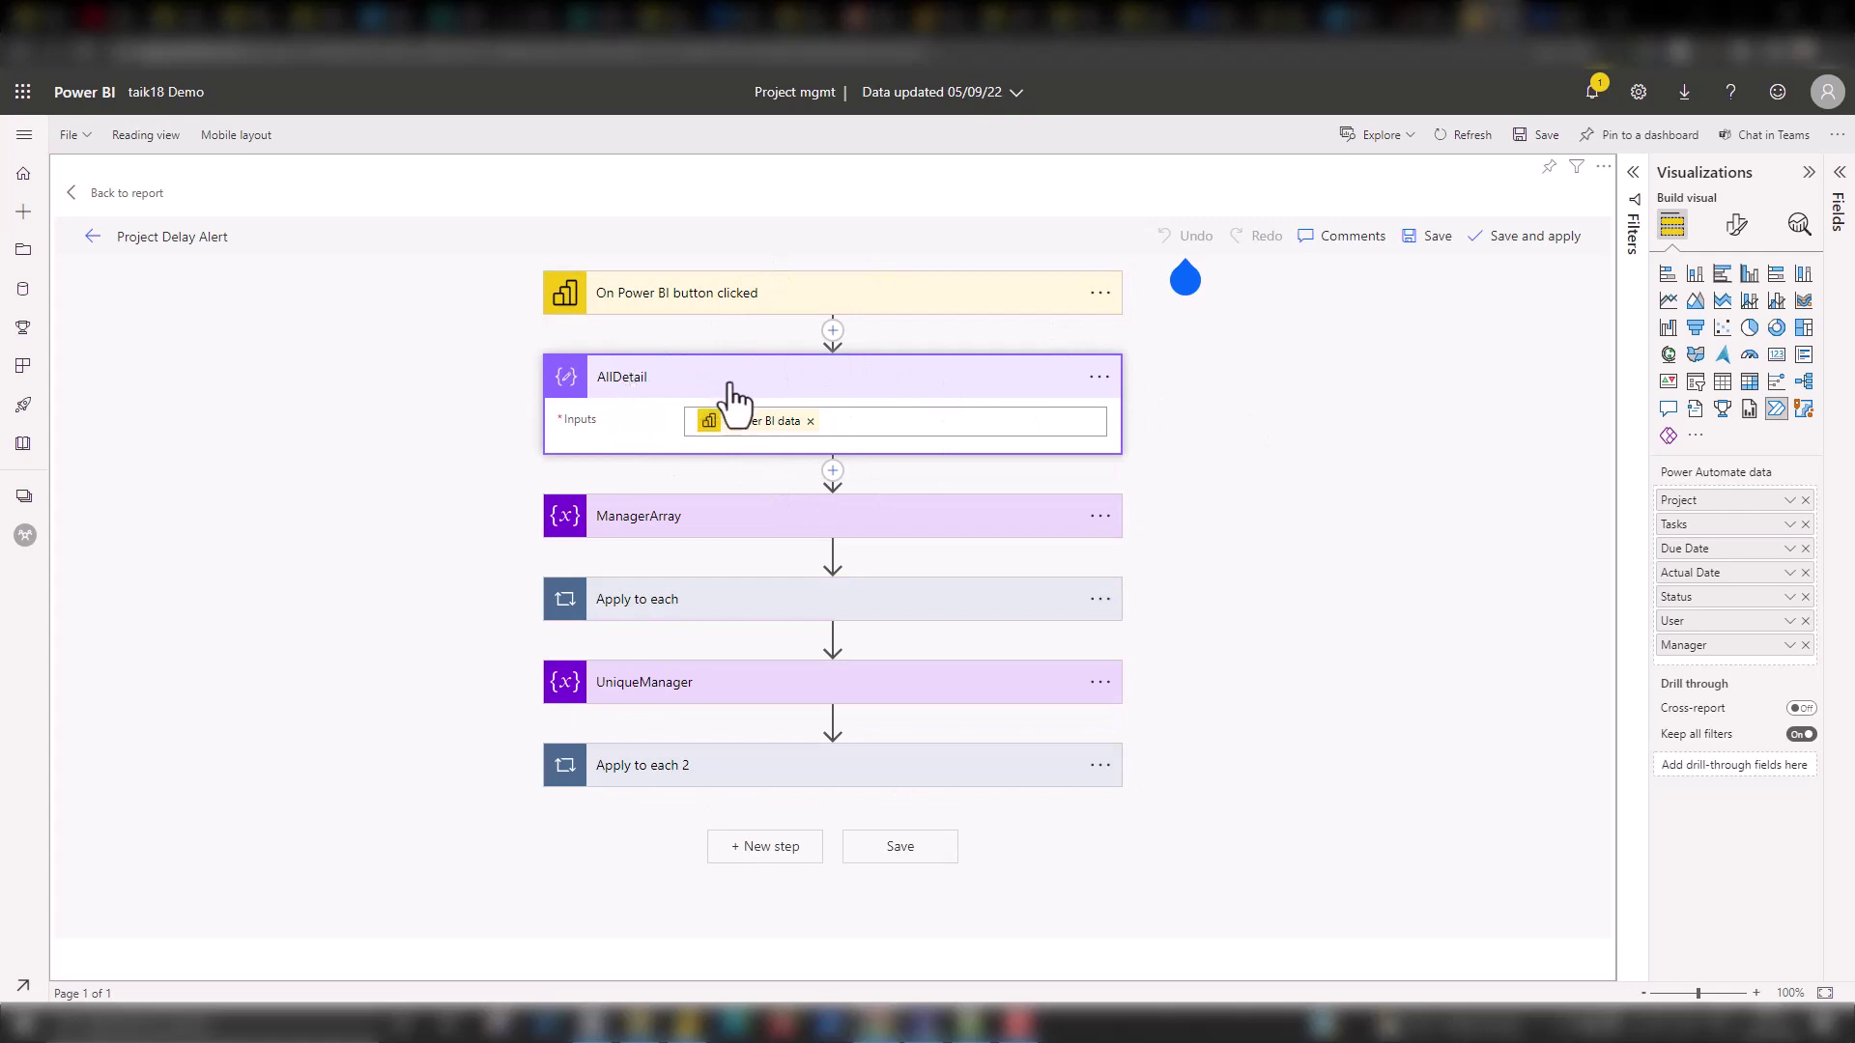
pyautogui.click(769, 521)
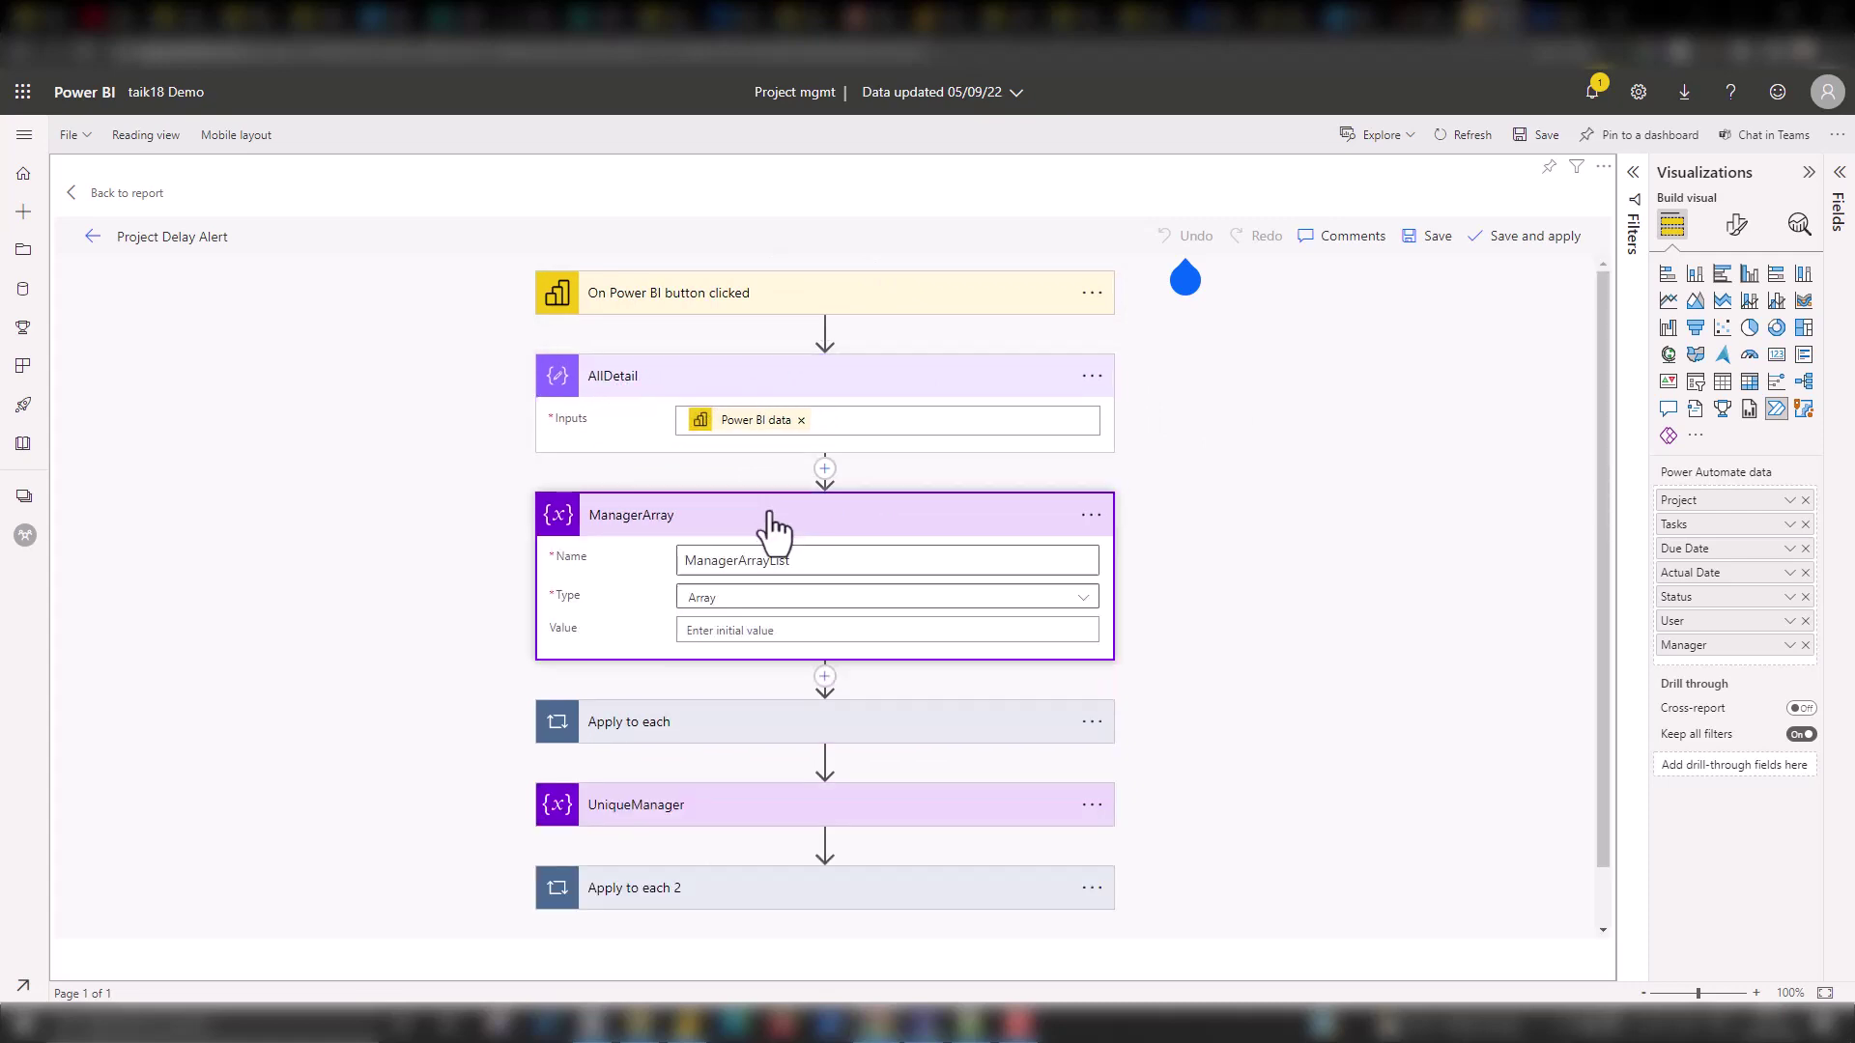
pyautogui.click(825, 471)
pyautogui.click(854, 503)
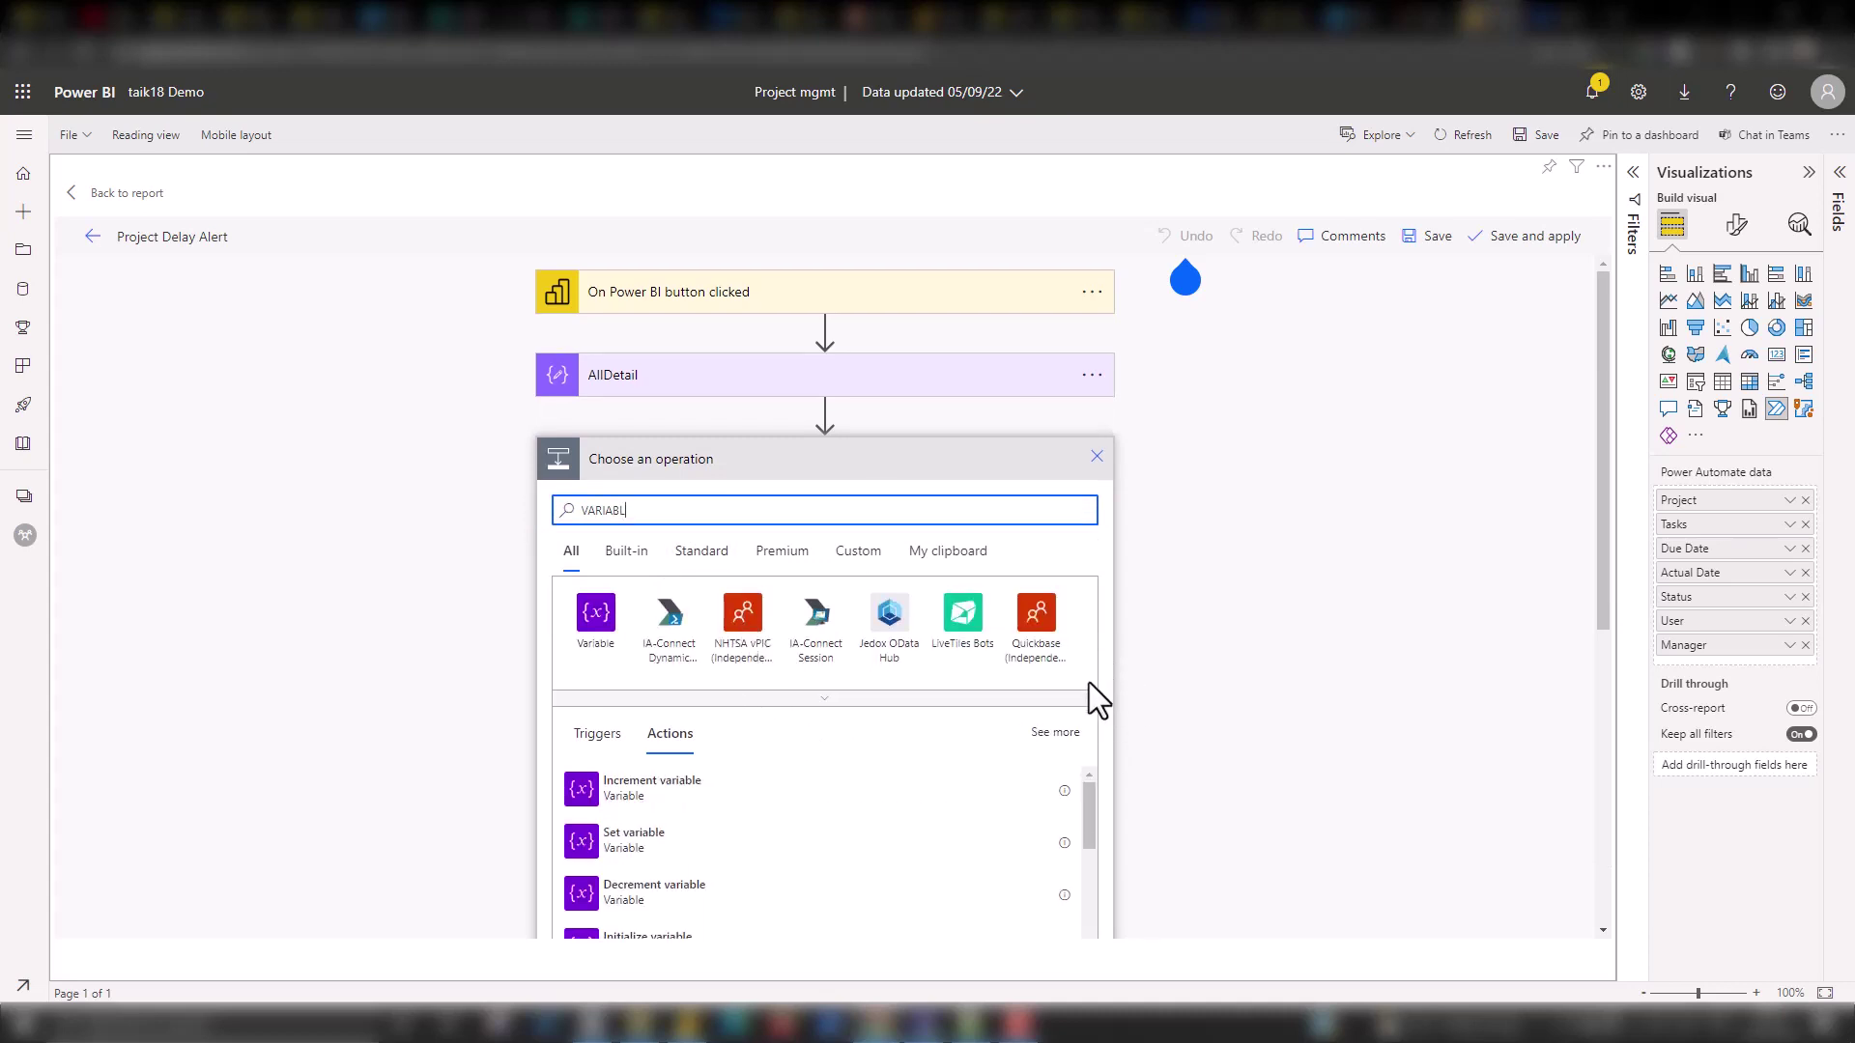
pyautogui.scroll(-3, 1063, 705)
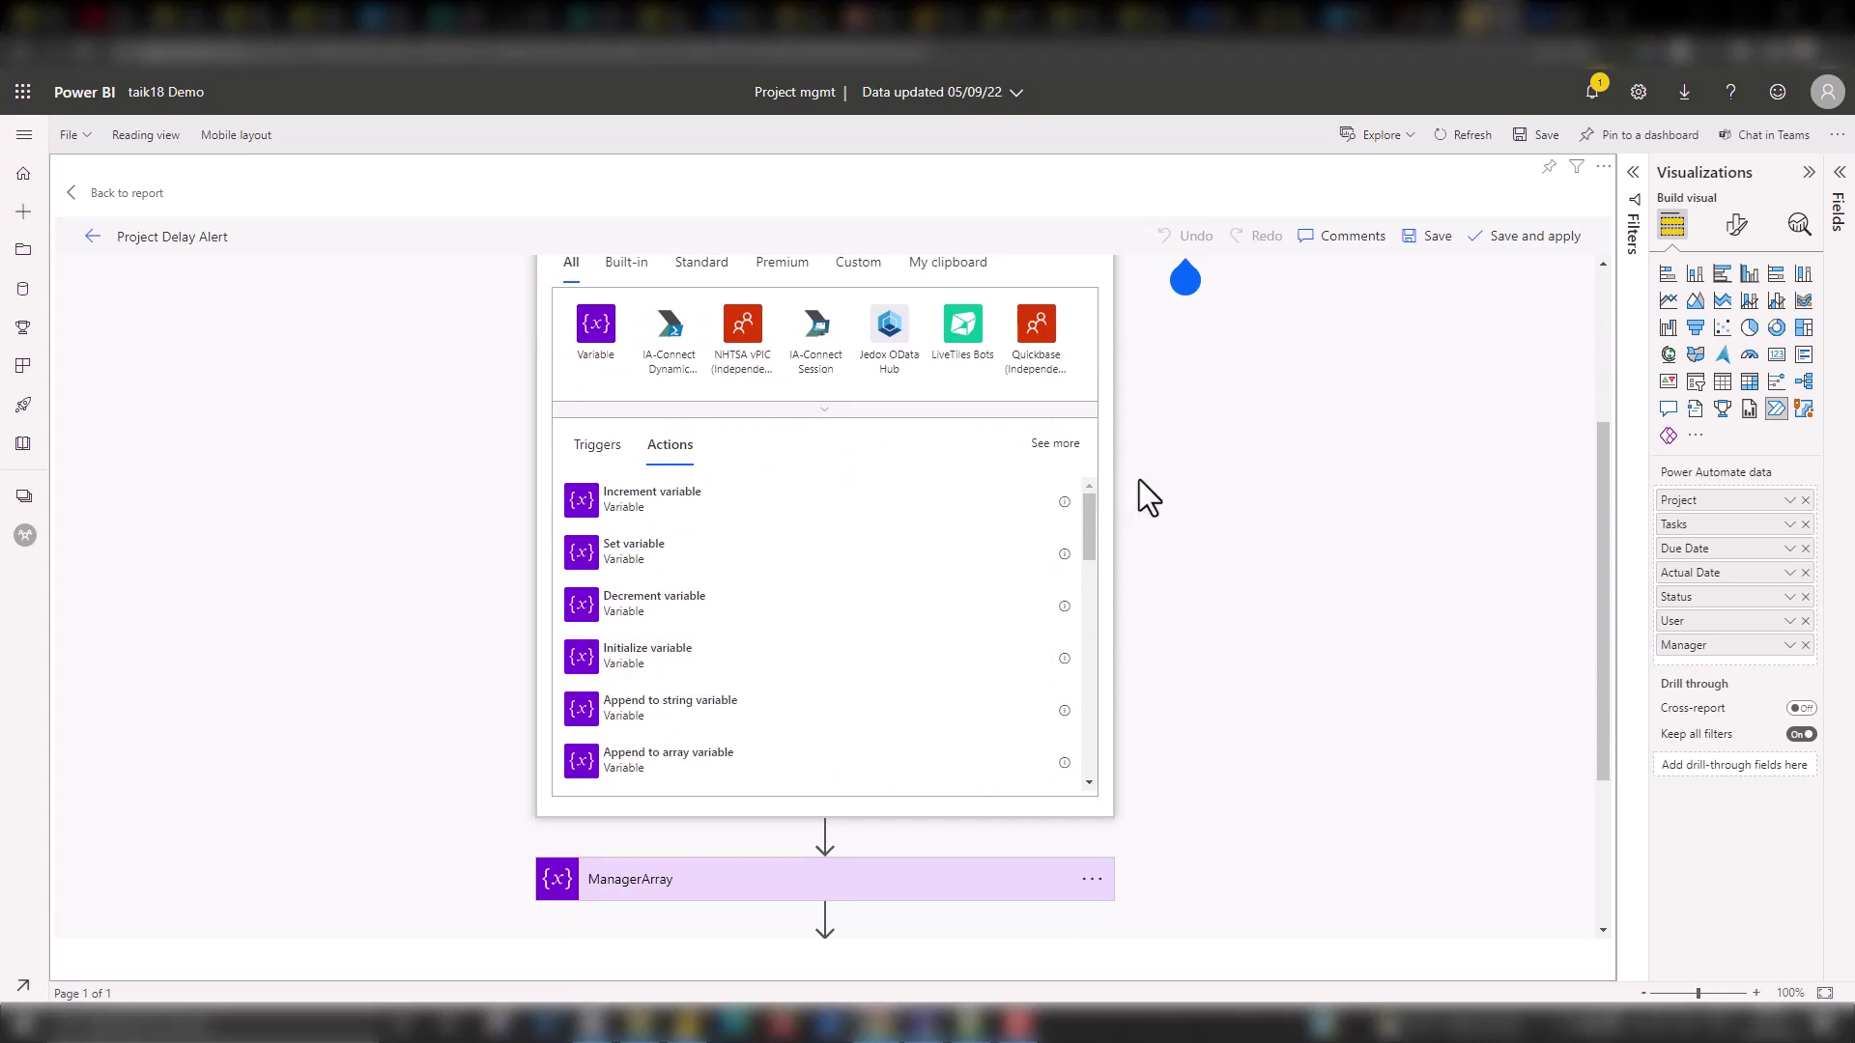
pyautogui.scroll(3, 1149, 483)
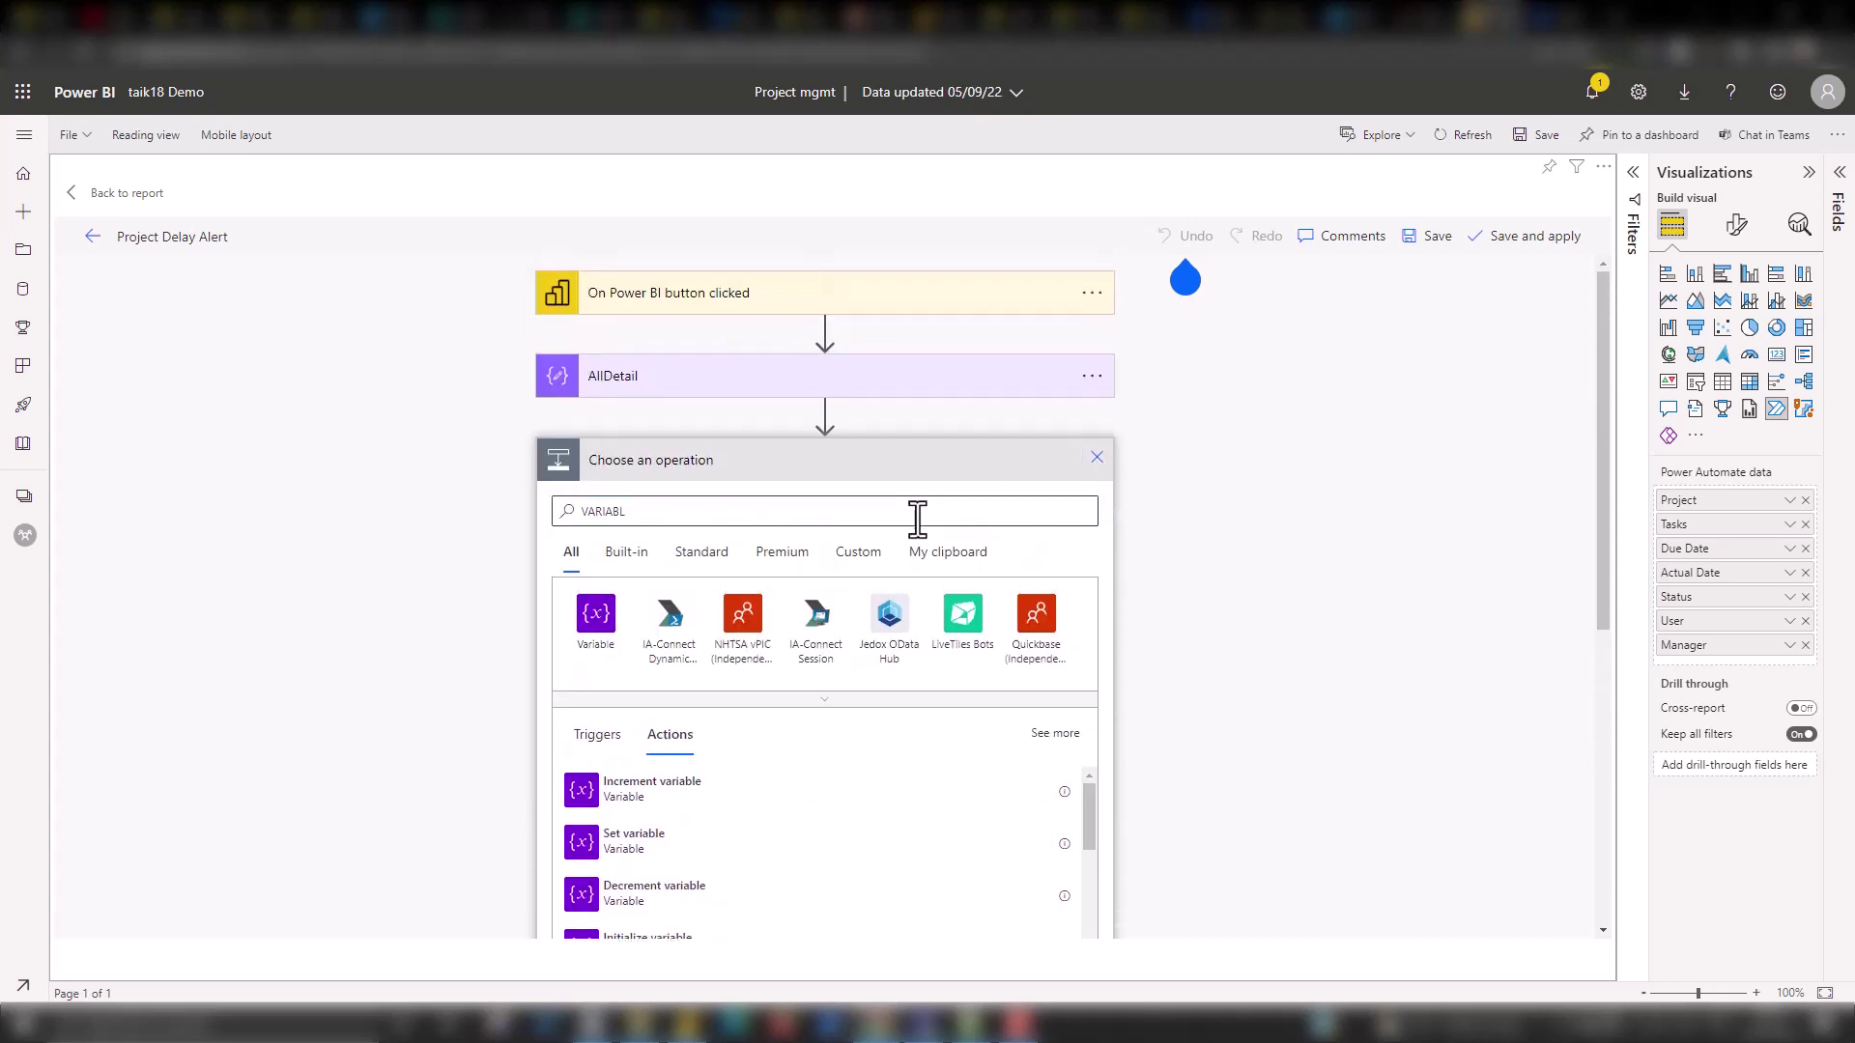
pyautogui.click(1098, 460)
# Expand the ManagerArray action and check which data types its variable can take, keeping Array.
pyautogui.click(763, 480)
pyautogui.write('ist')
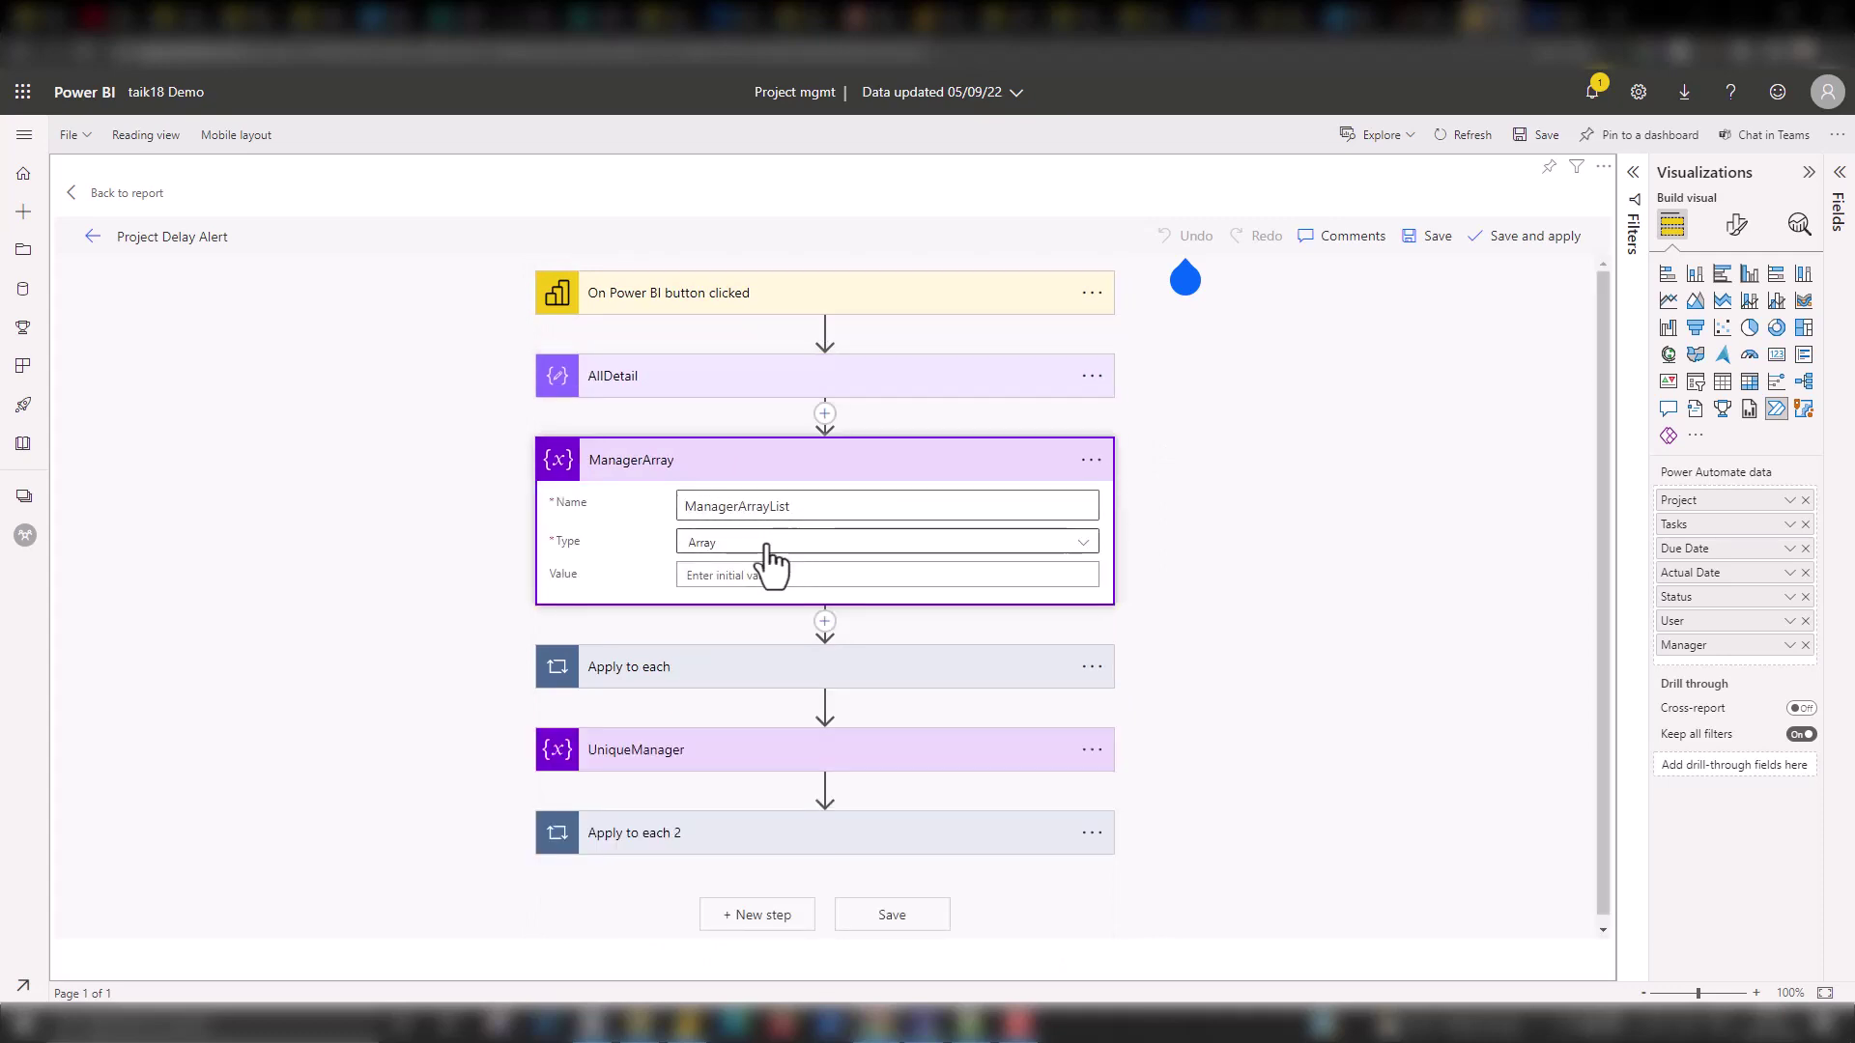
pyautogui.click(750, 560)
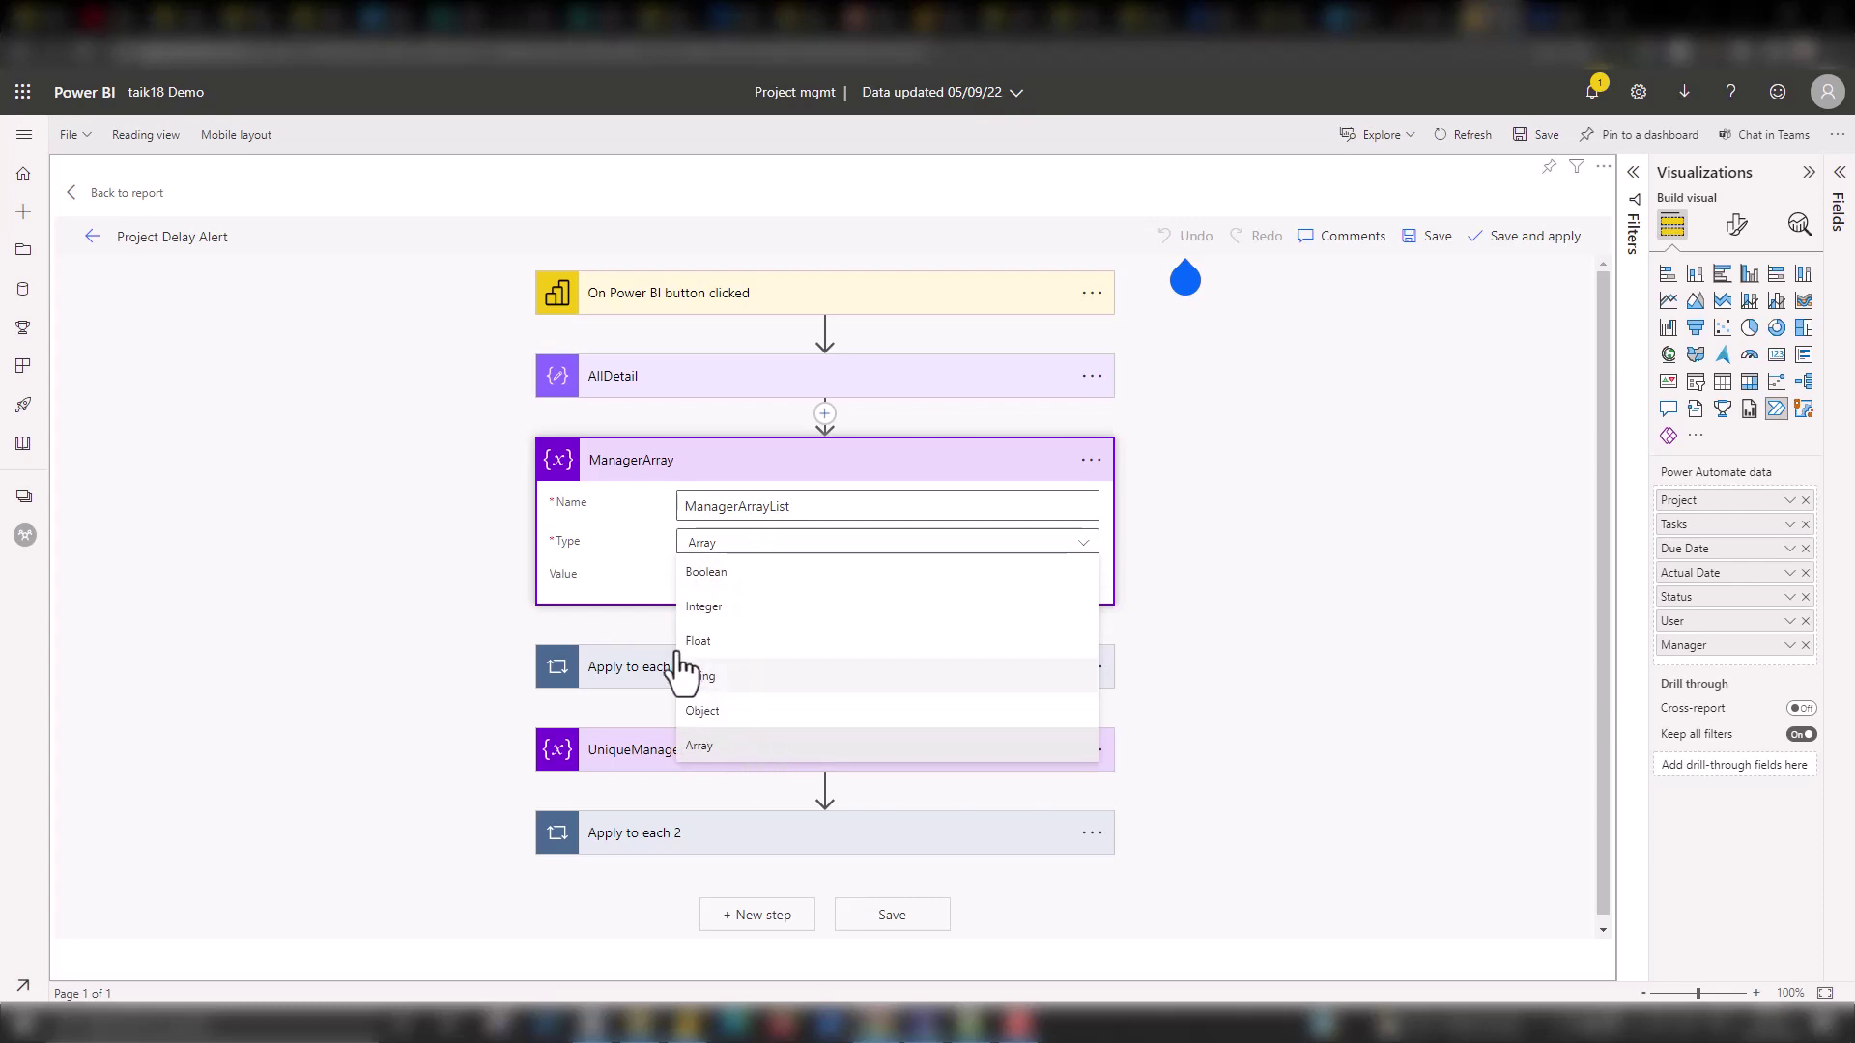
pyautogui.click(604, 600)
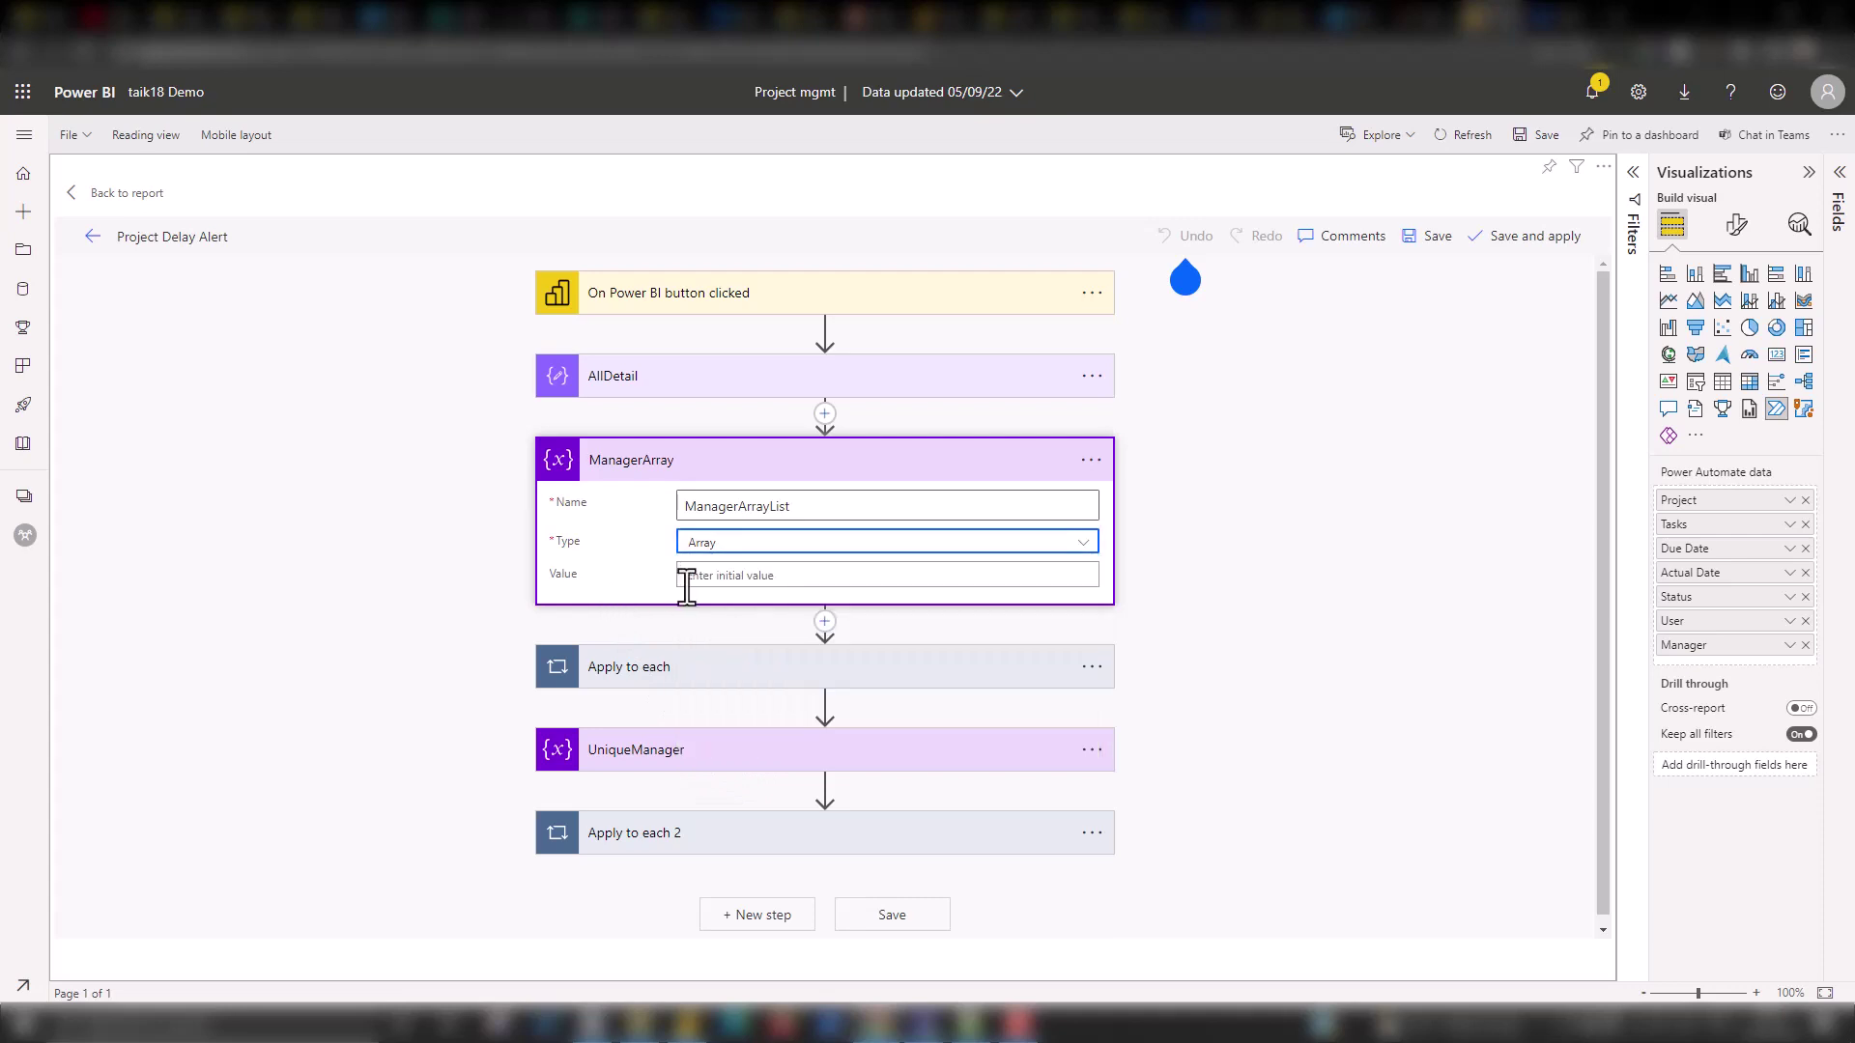
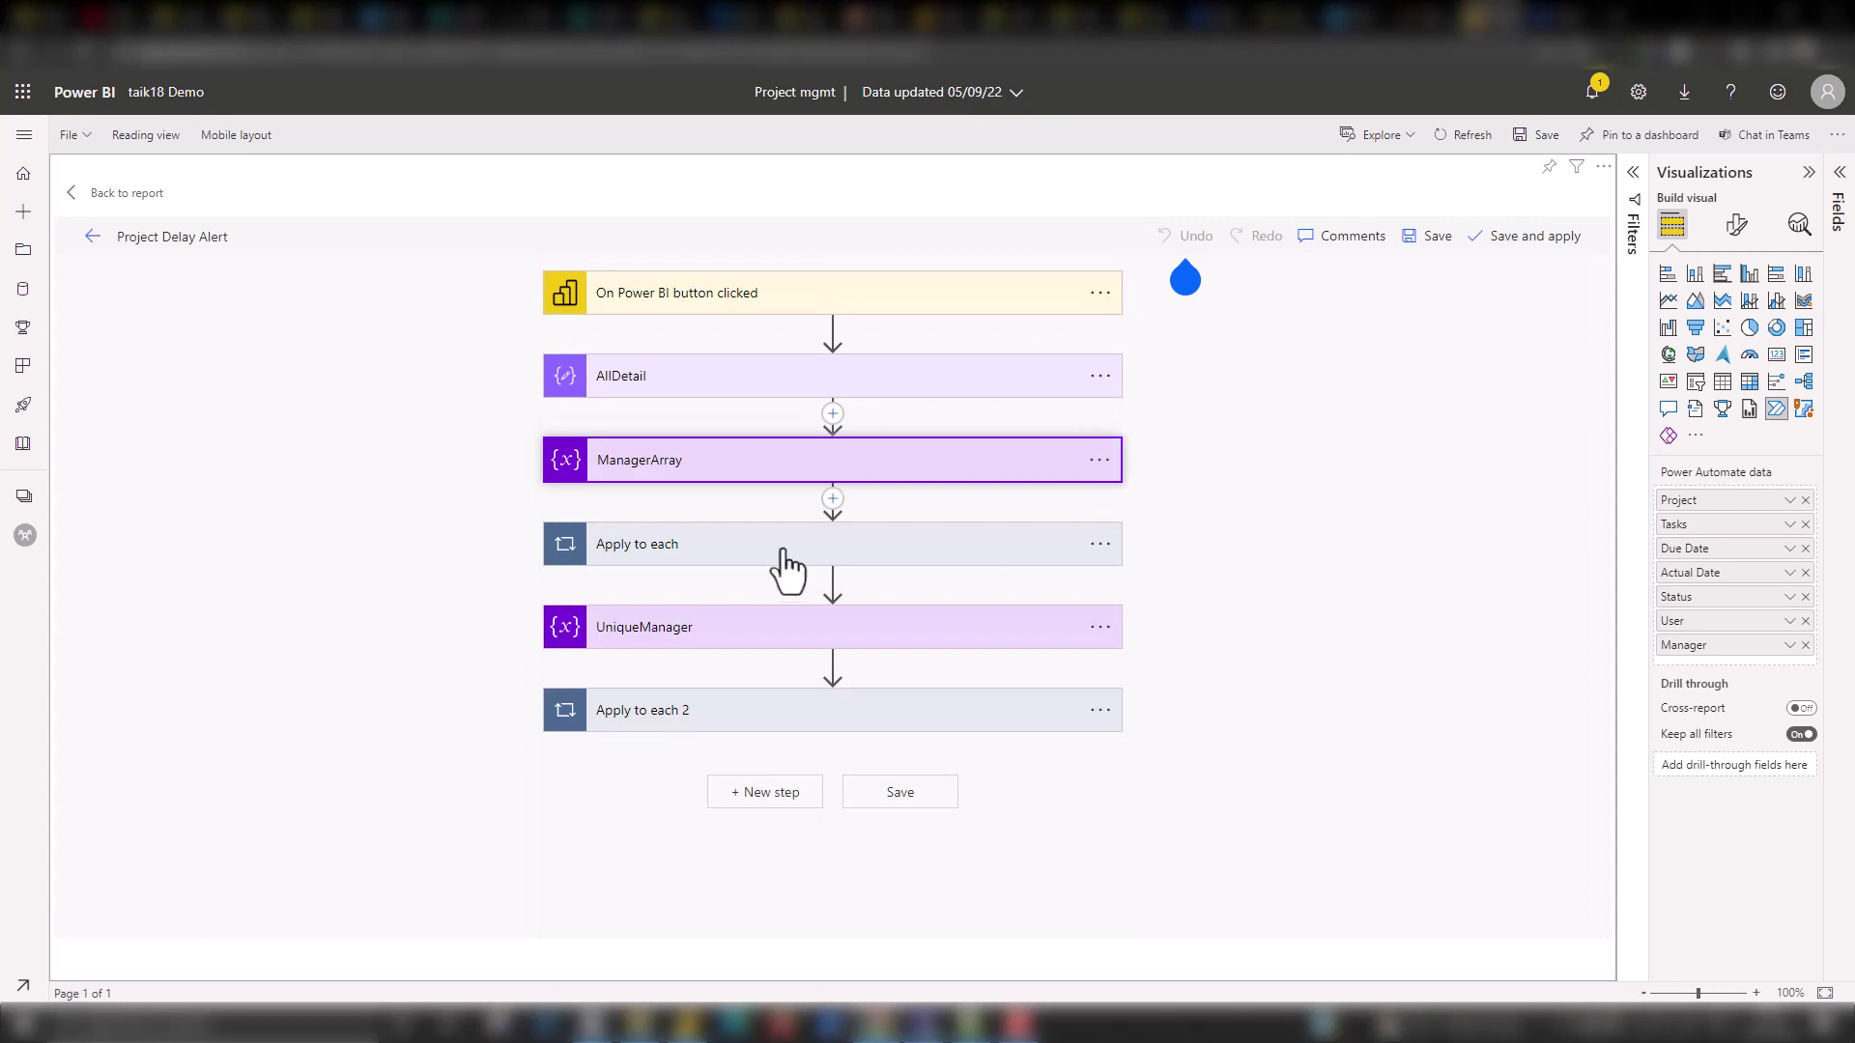
# Expand the Apply to each loop and its Append to array variable action, and list the variables it can append to.
pyautogui.click(862, 549)
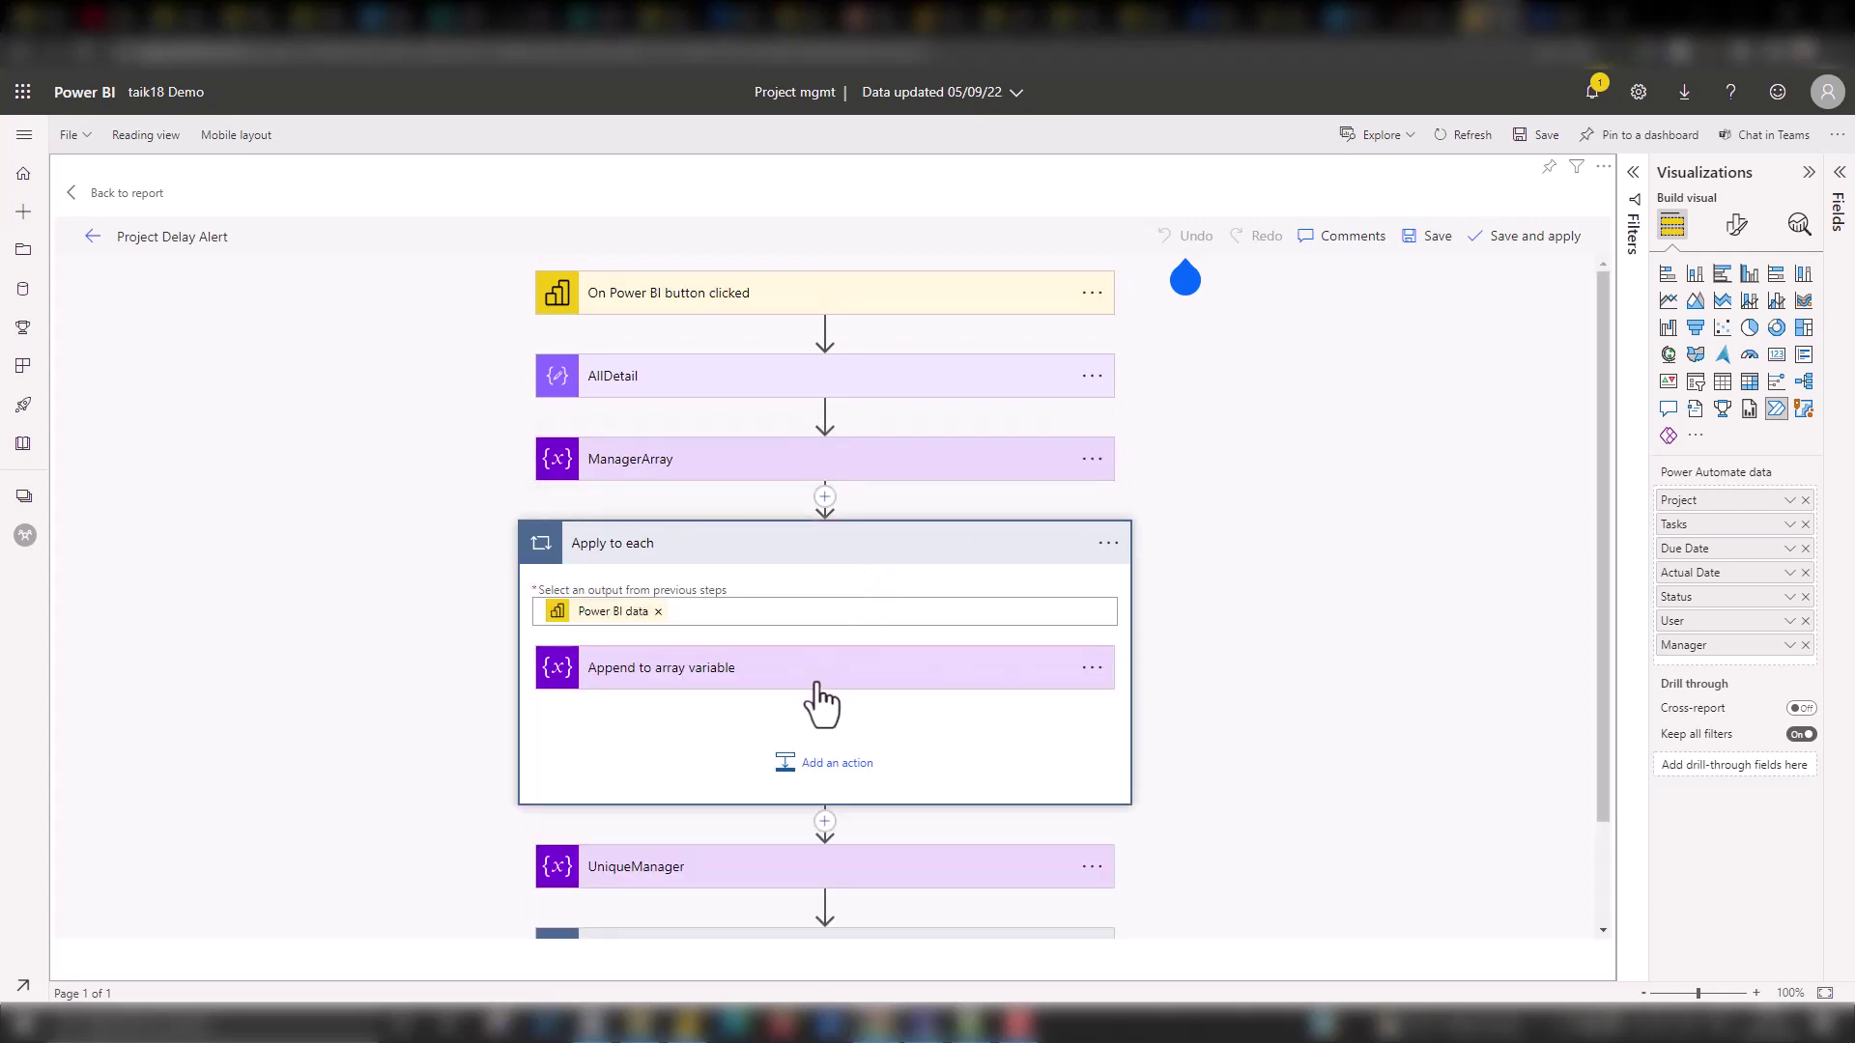
pyautogui.click(820, 681)
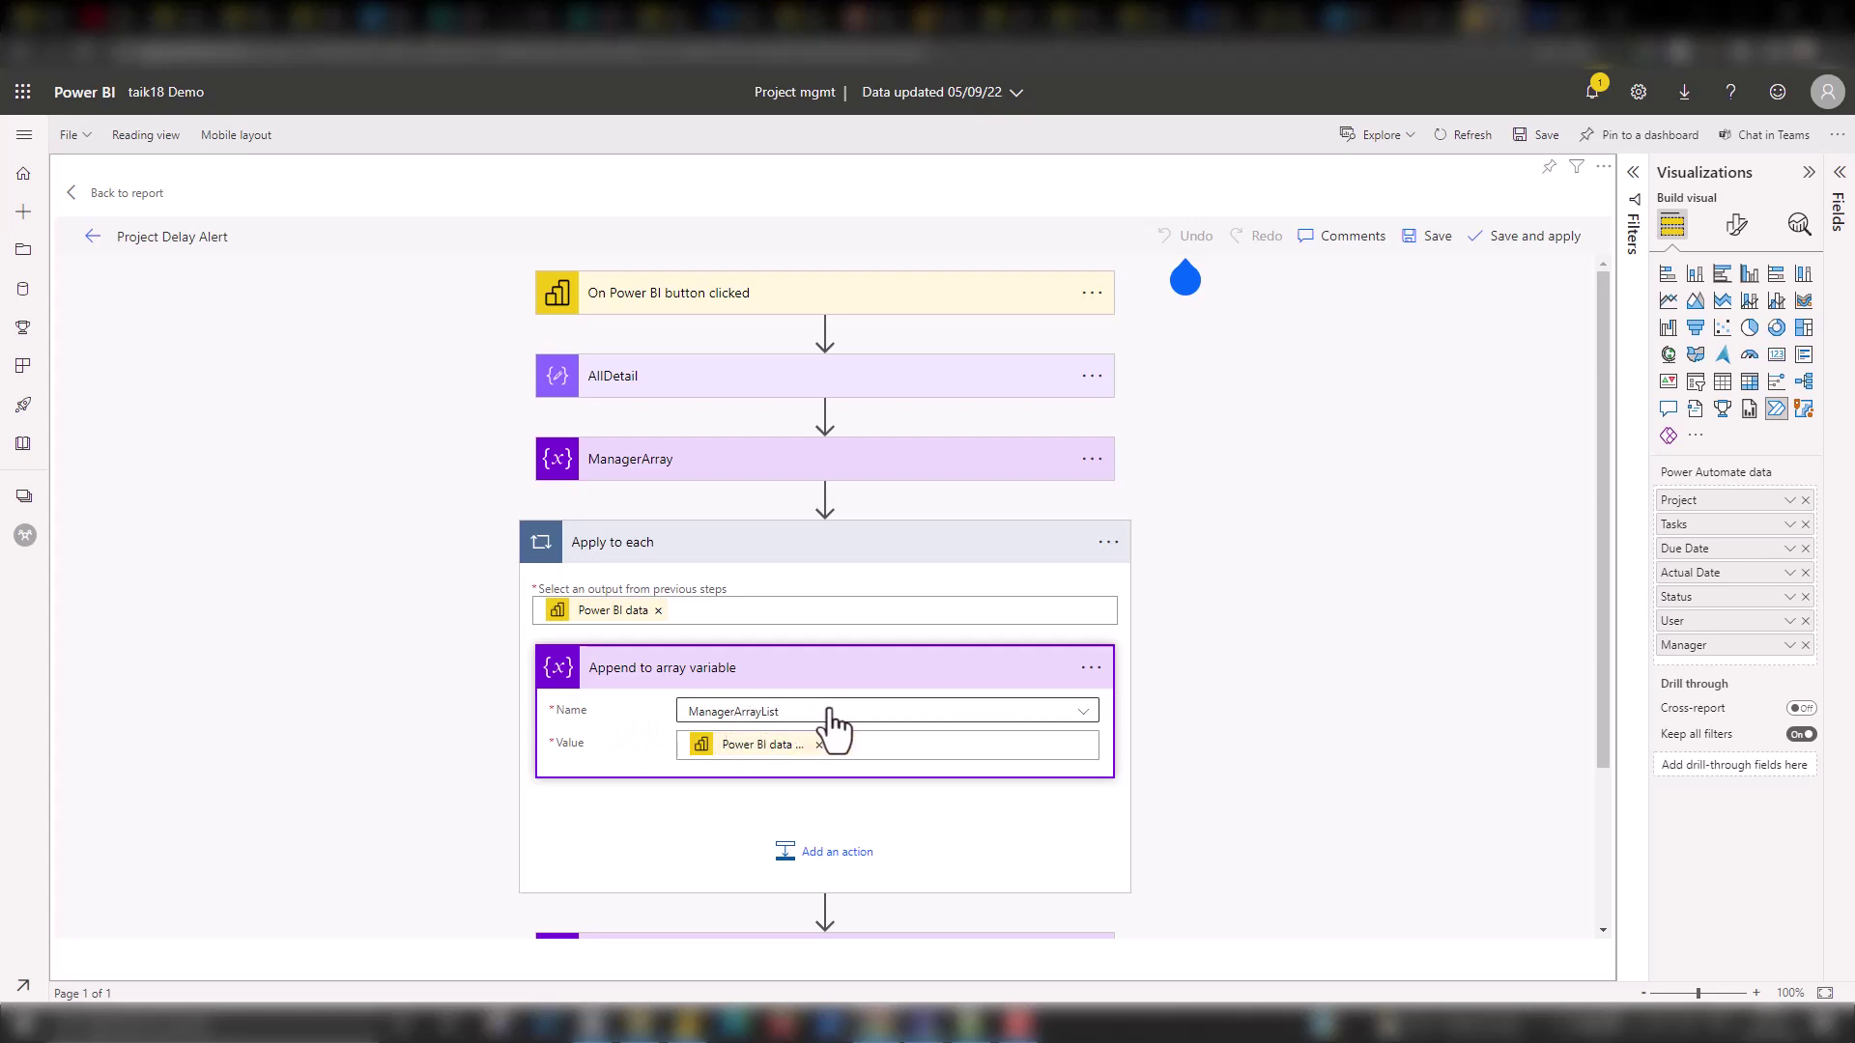
pyautogui.click(900, 713)
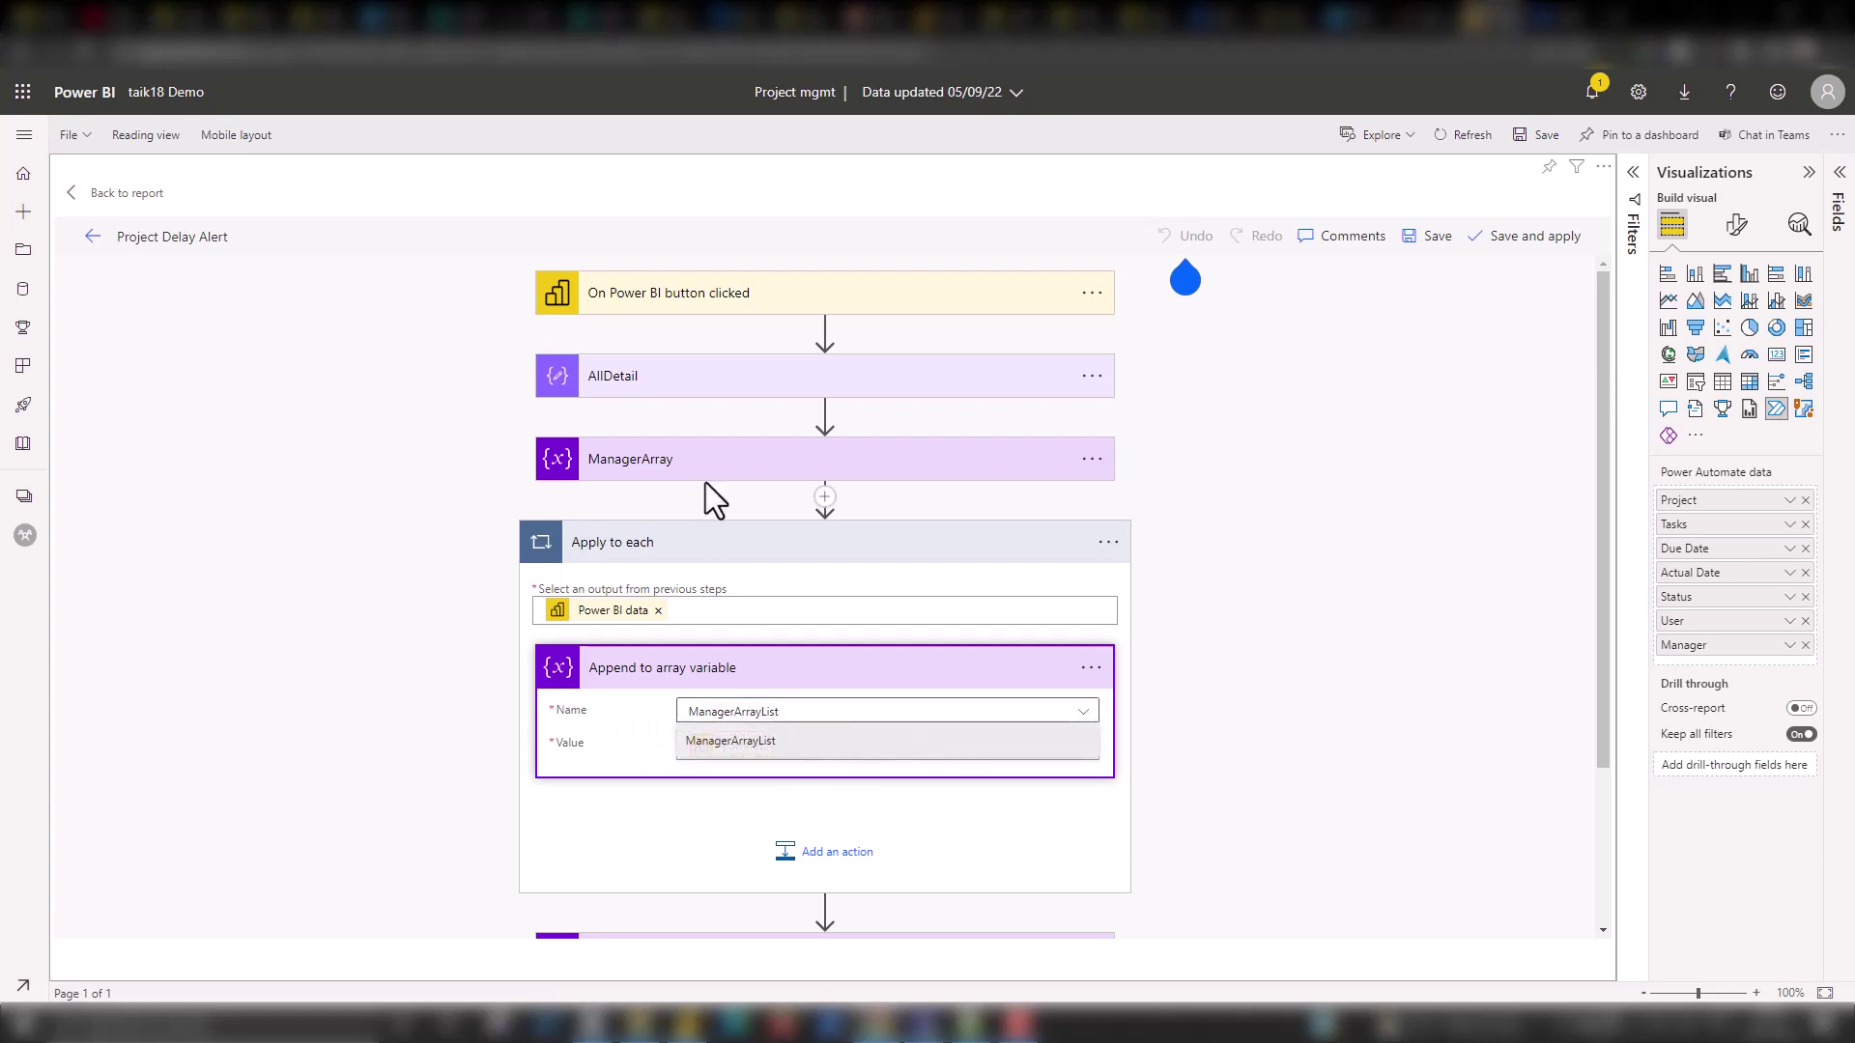
# Check the variable name in ManagerArray and choose ManagerArrayList as the target of the Append to array variable action.
pyautogui.click(756, 499)
pyautogui.click(749, 475)
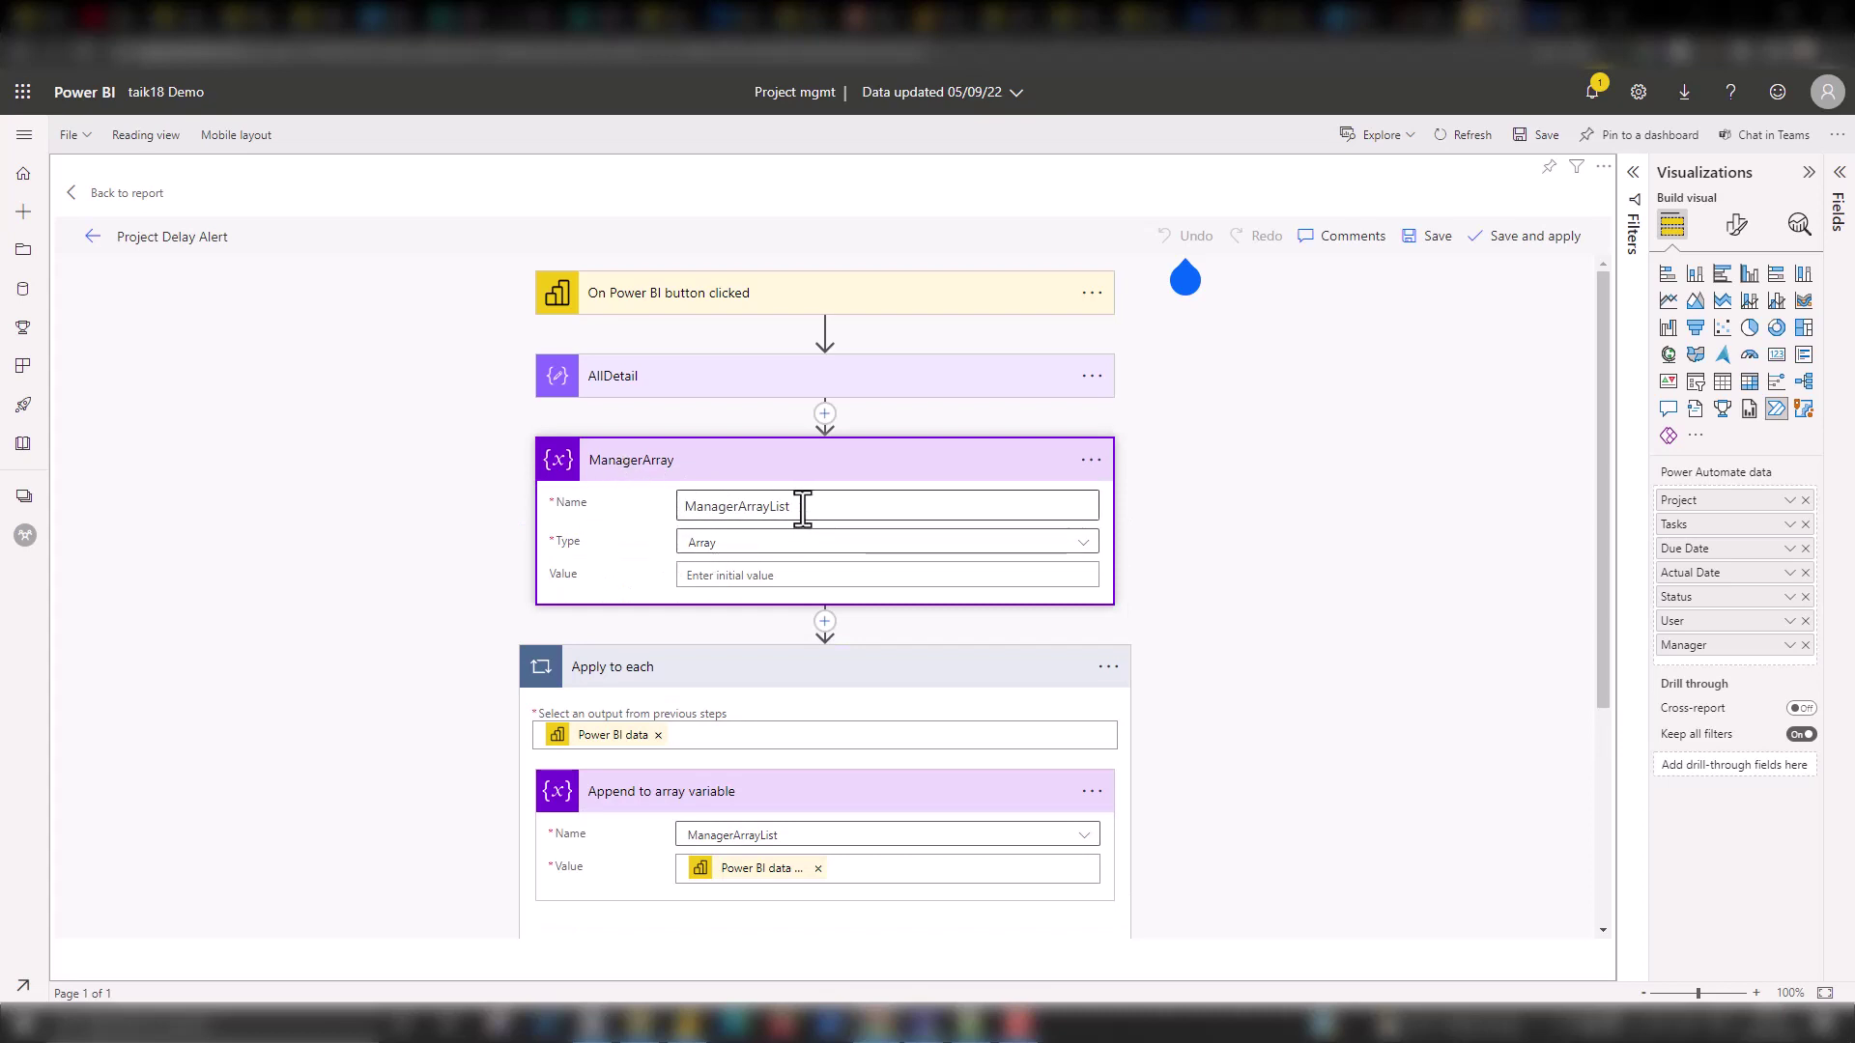
pyautogui.moveTo(799, 509); pyautogui.dragTo(662, 518)
pyautogui.click(737, 831)
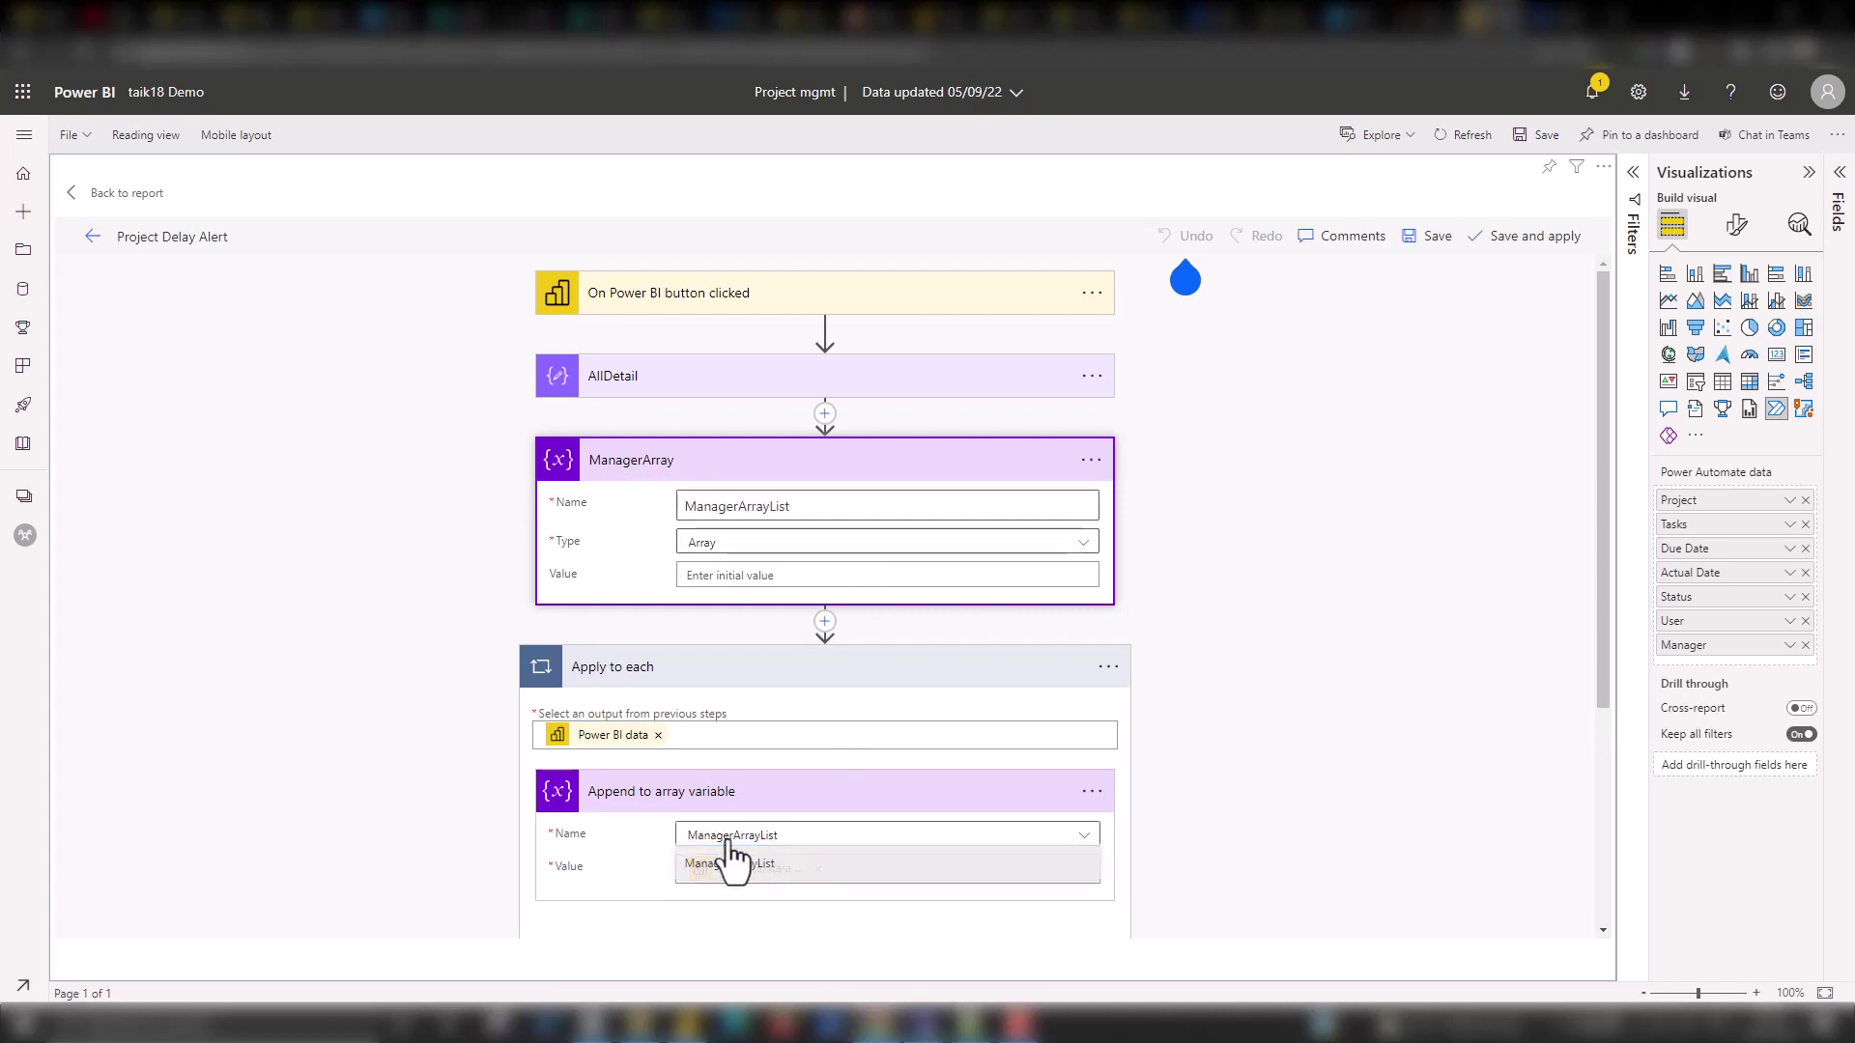
pyautogui.click(812, 865)
# Browse the dynamic content available for the Value of the Append to array variable action, down to the Power BI data fields.
pyautogui.click(879, 869)
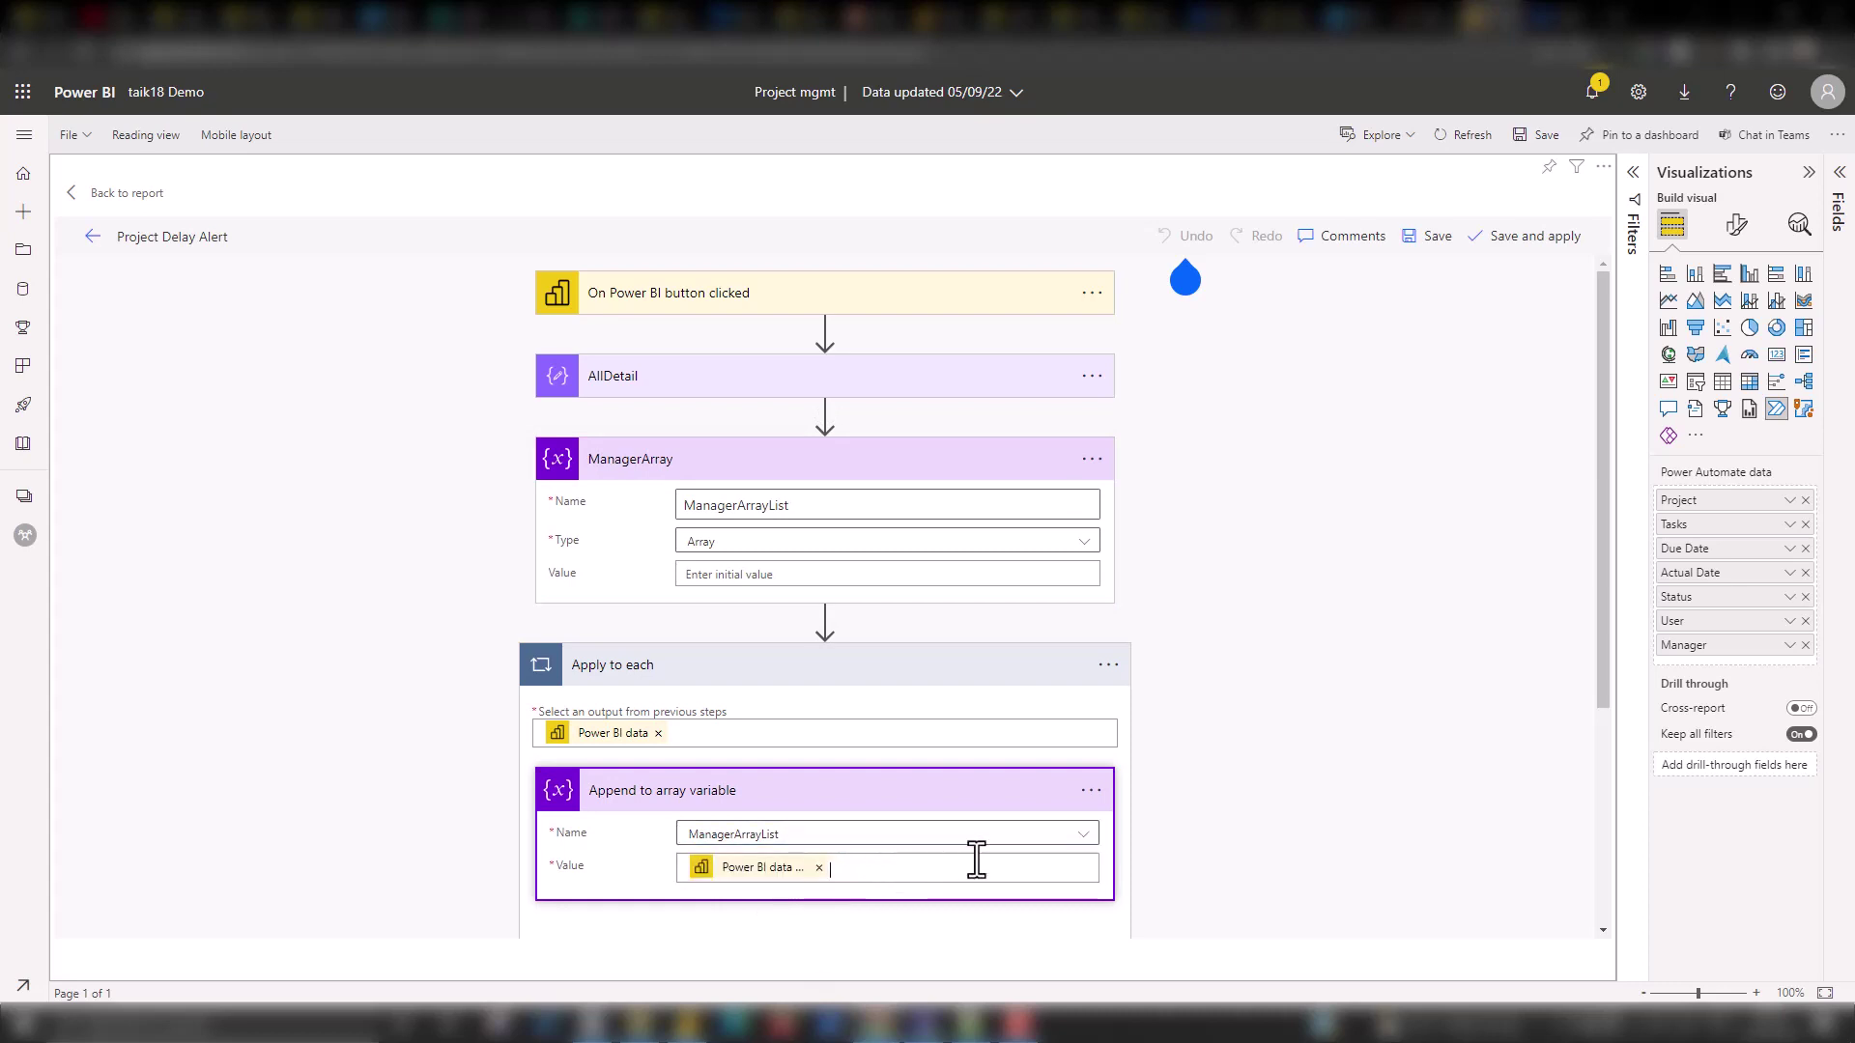
pyautogui.scroll(-1, 1600, 543)
pyautogui.moveTo(1599, 543); pyautogui.dragTo(1614, 761)
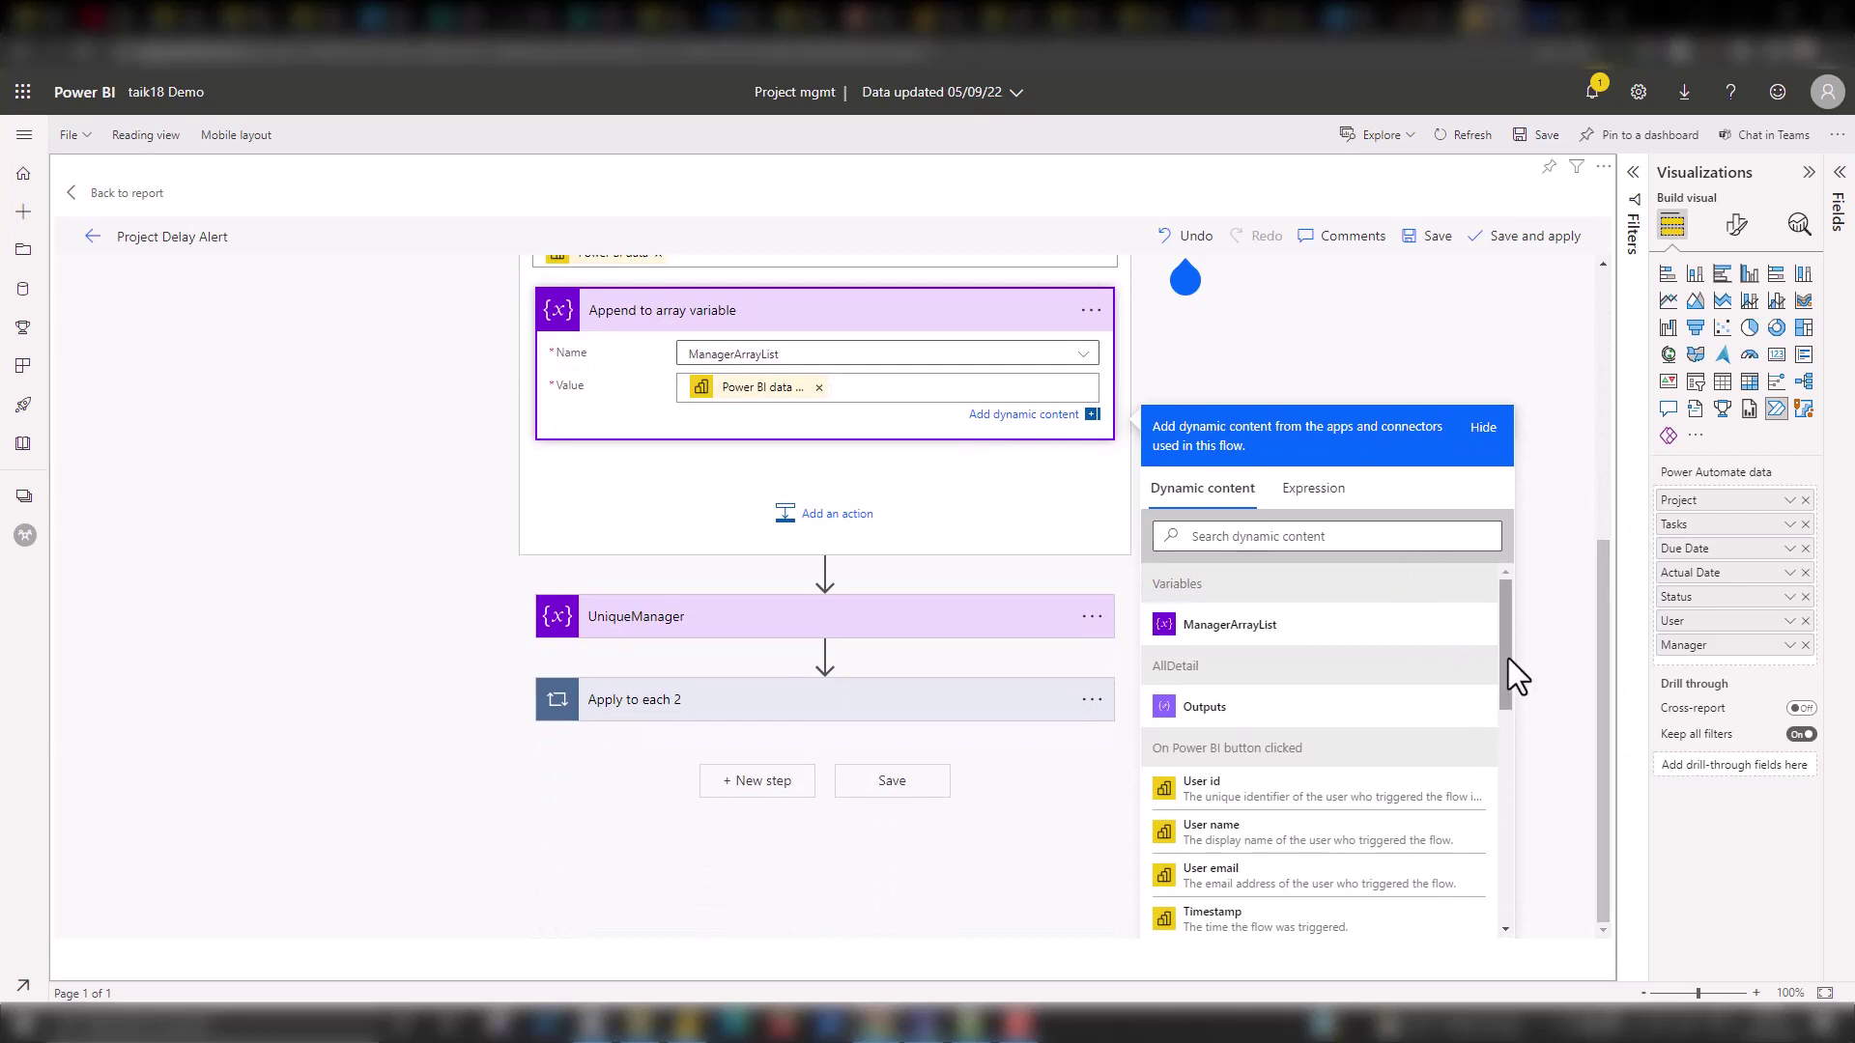
pyautogui.moveTo(1509, 658); pyautogui.dragTo(1503, 802)
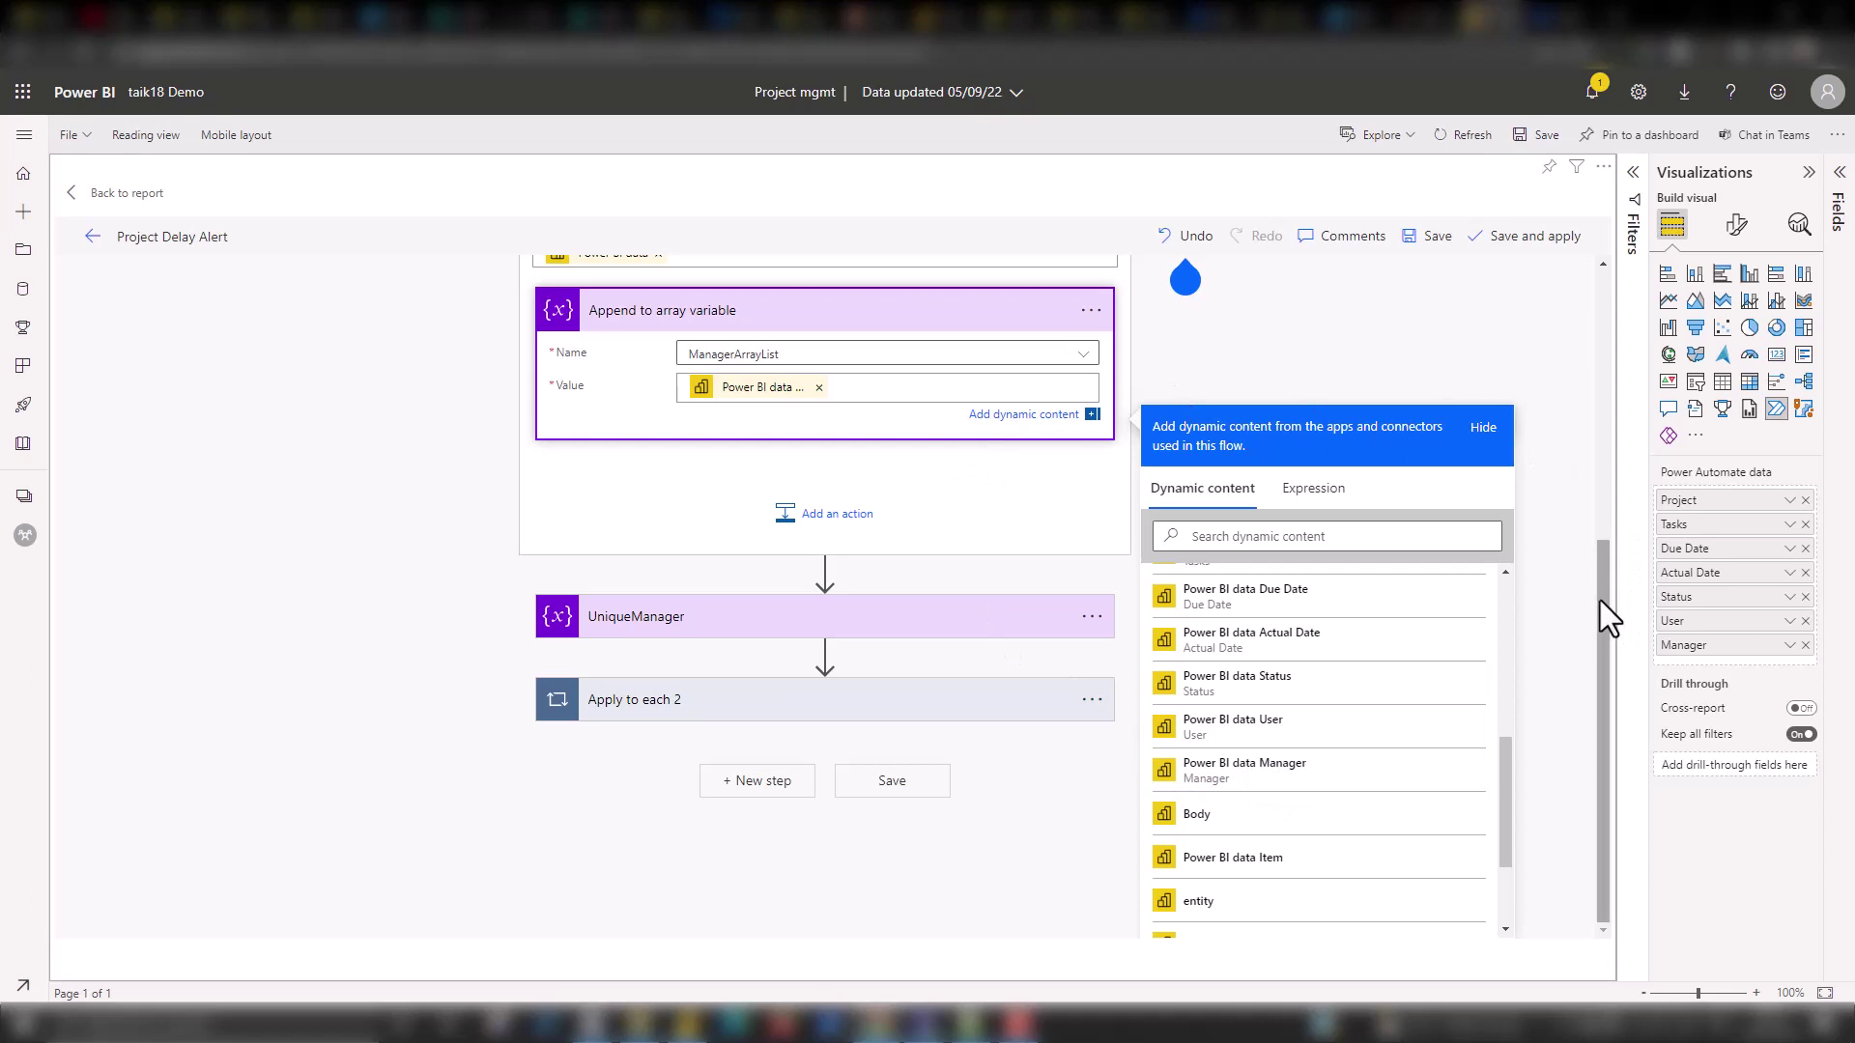
pyautogui.moveTo(1600, 600); pyautogui.dragTo(1597, 492)
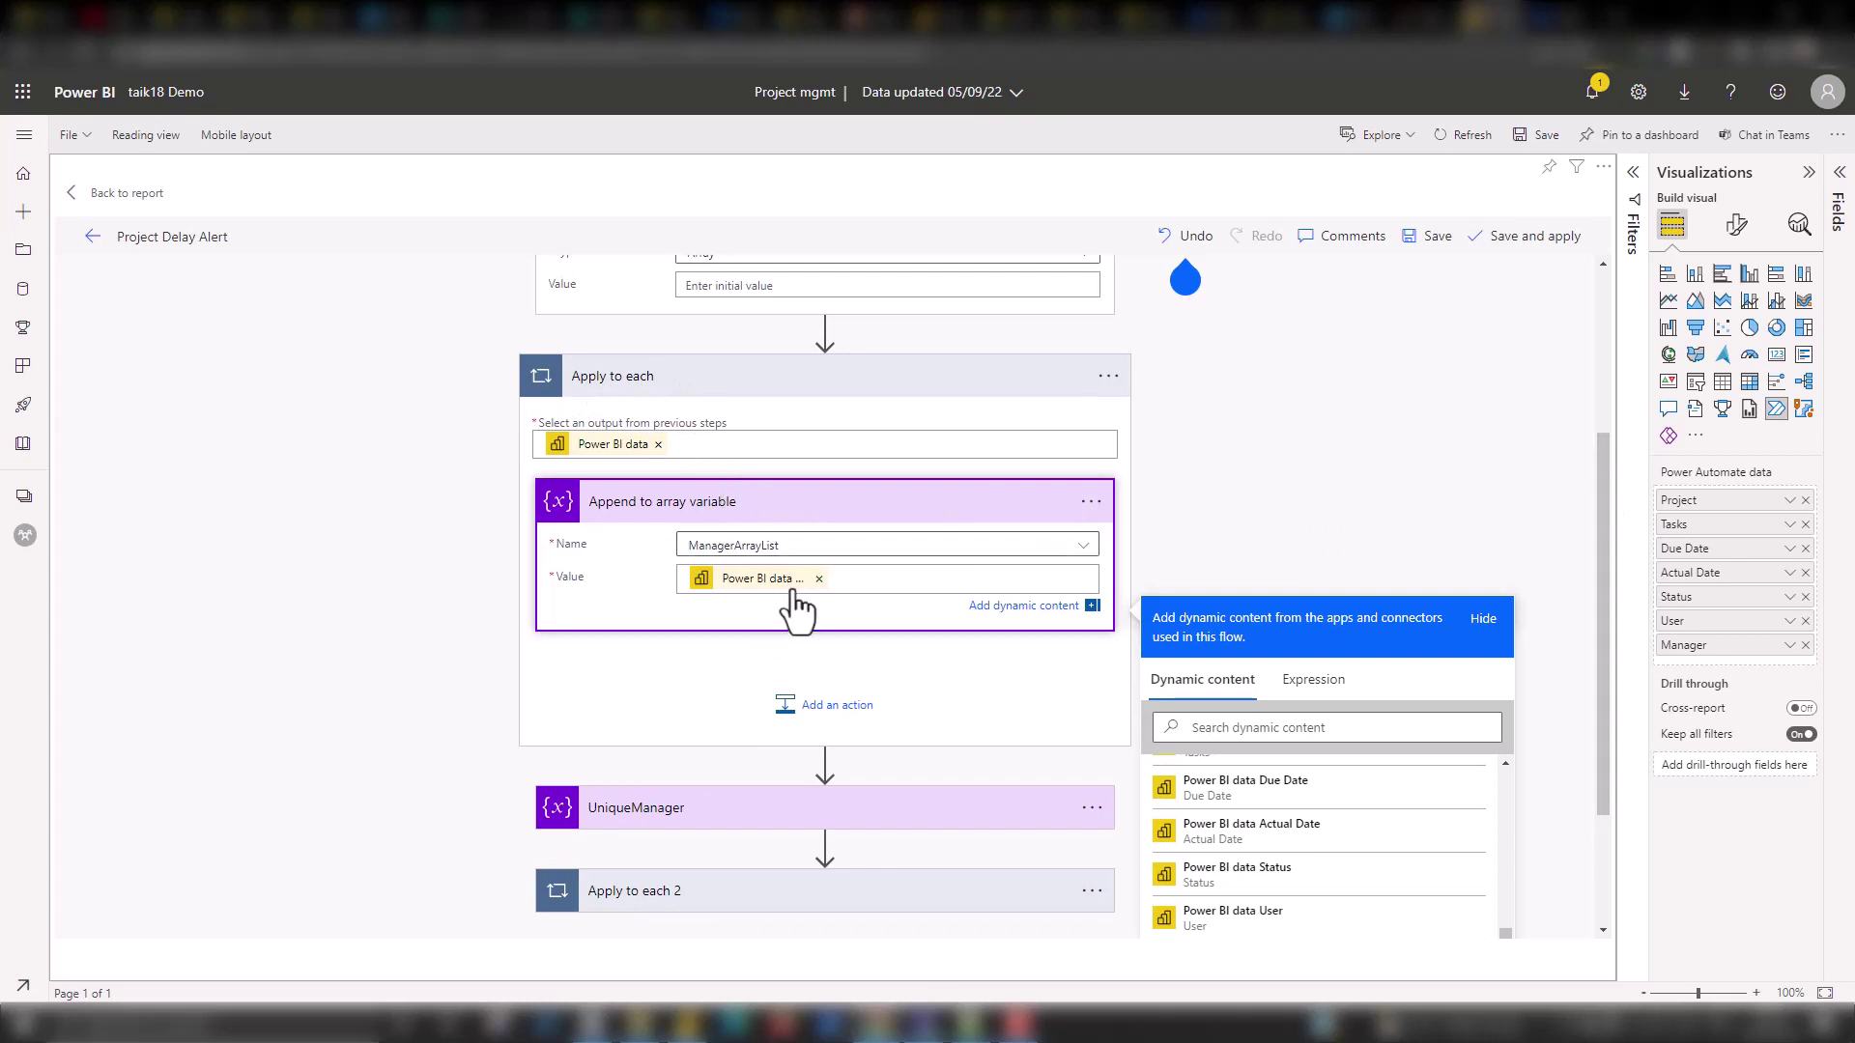
pyautogui.moveTo(1109, 364)
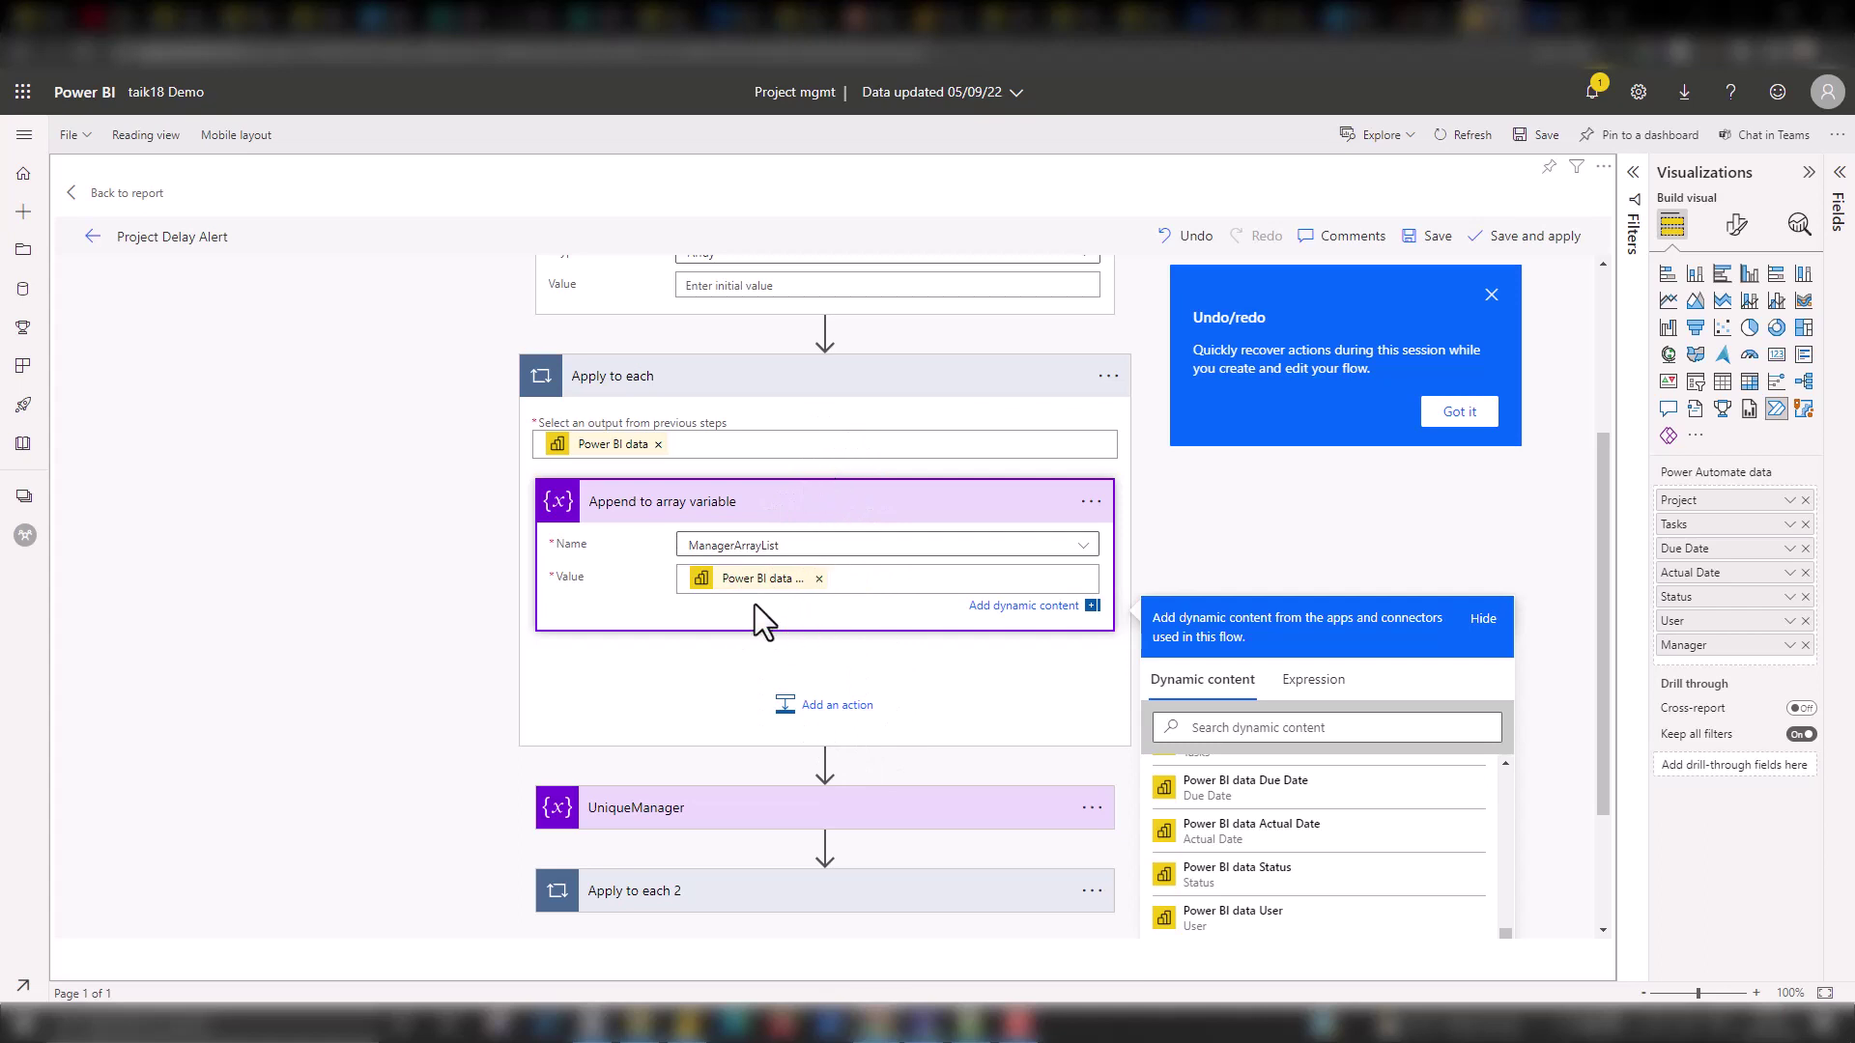
# Collapse the Apply to each loop and expand the UniqueManager action to examine its variable settings.
pyautogui.click(857, 400)
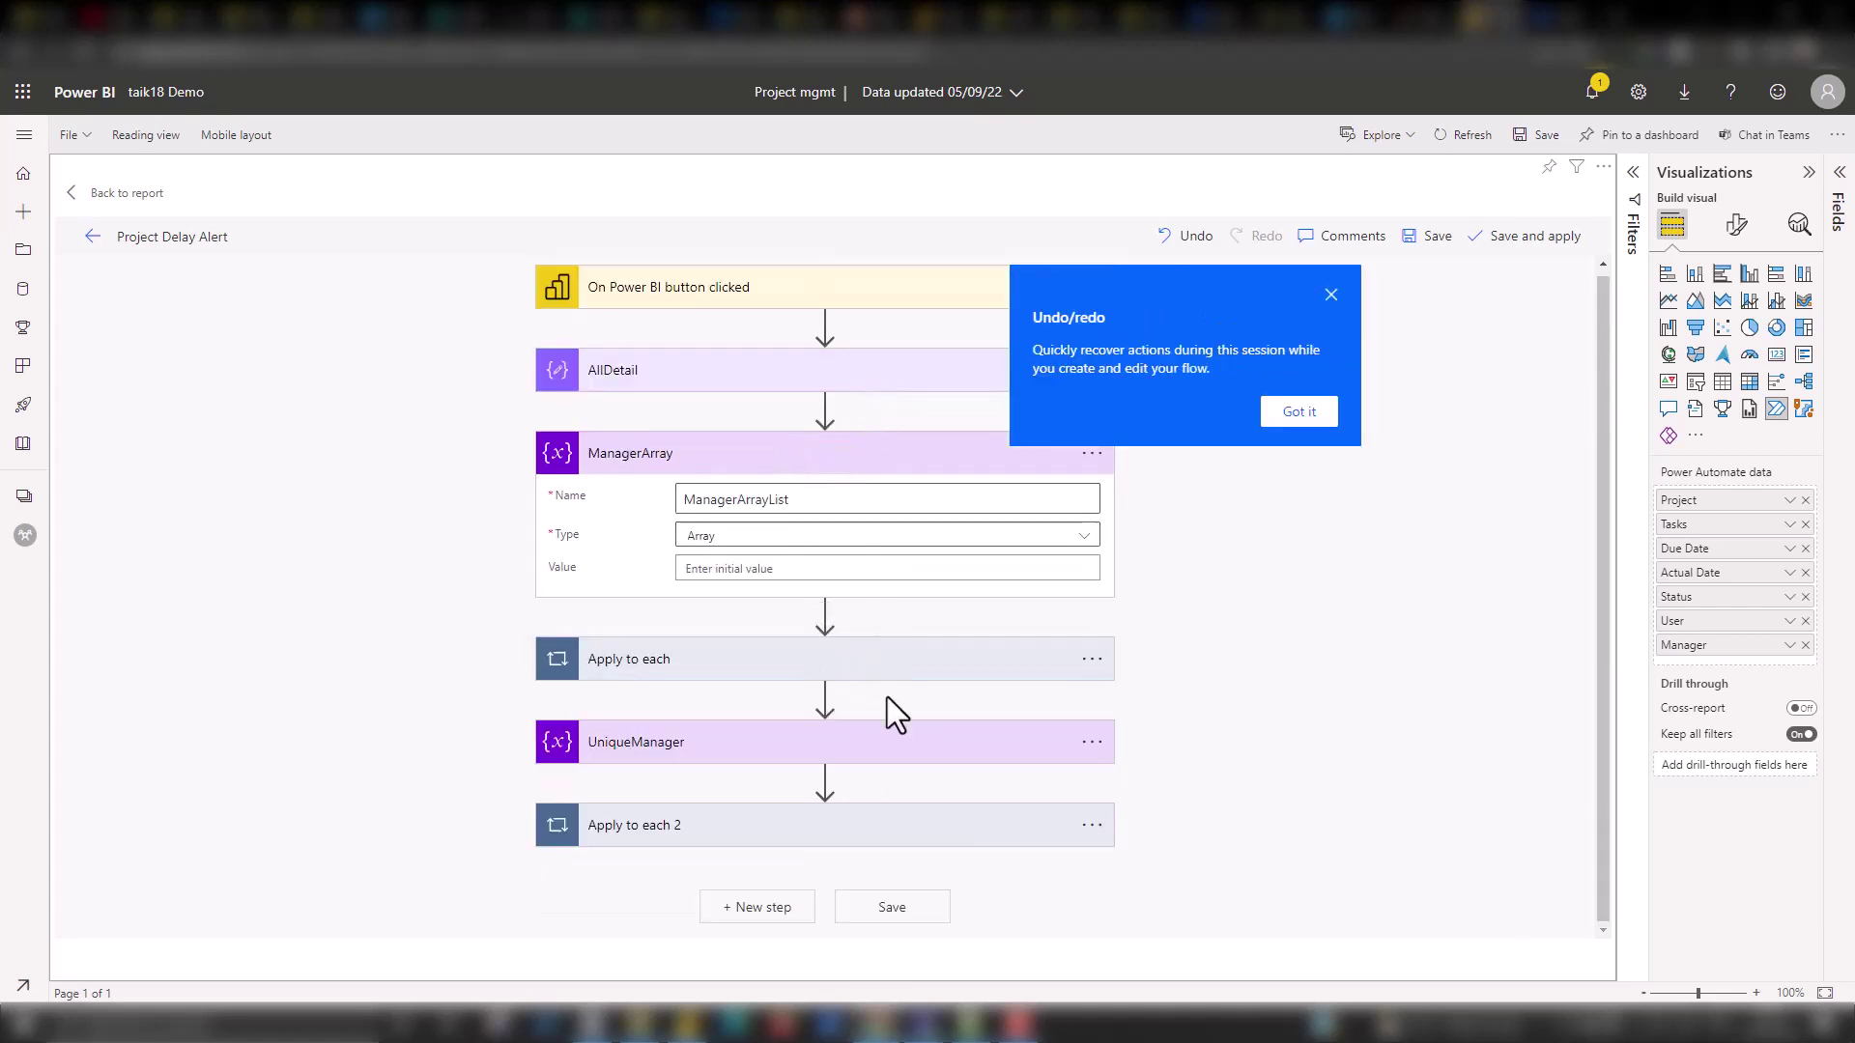
pyautogui.click(874, 763)
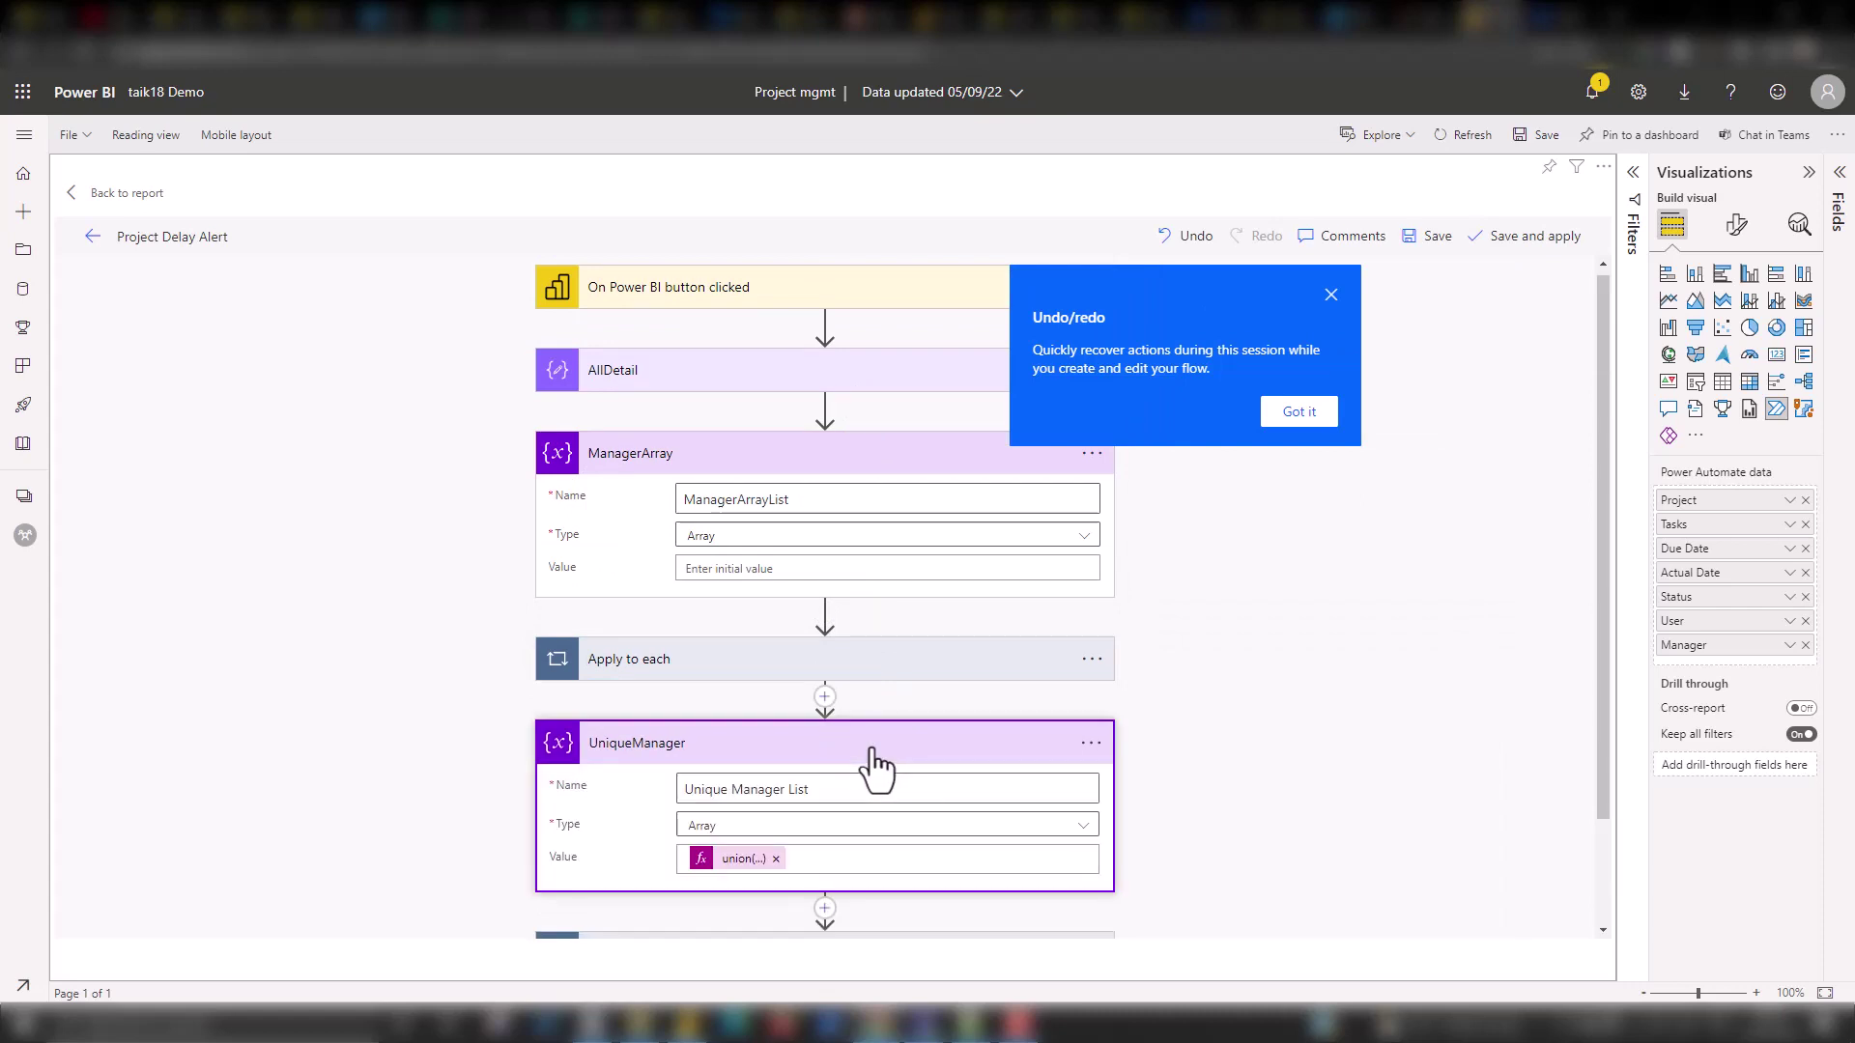
# Collapse ManagerArray to view the dynamic content for the Value of UniqueManager, and dismiss the Undo/redo tip.
pyautogui.click(929, 468)
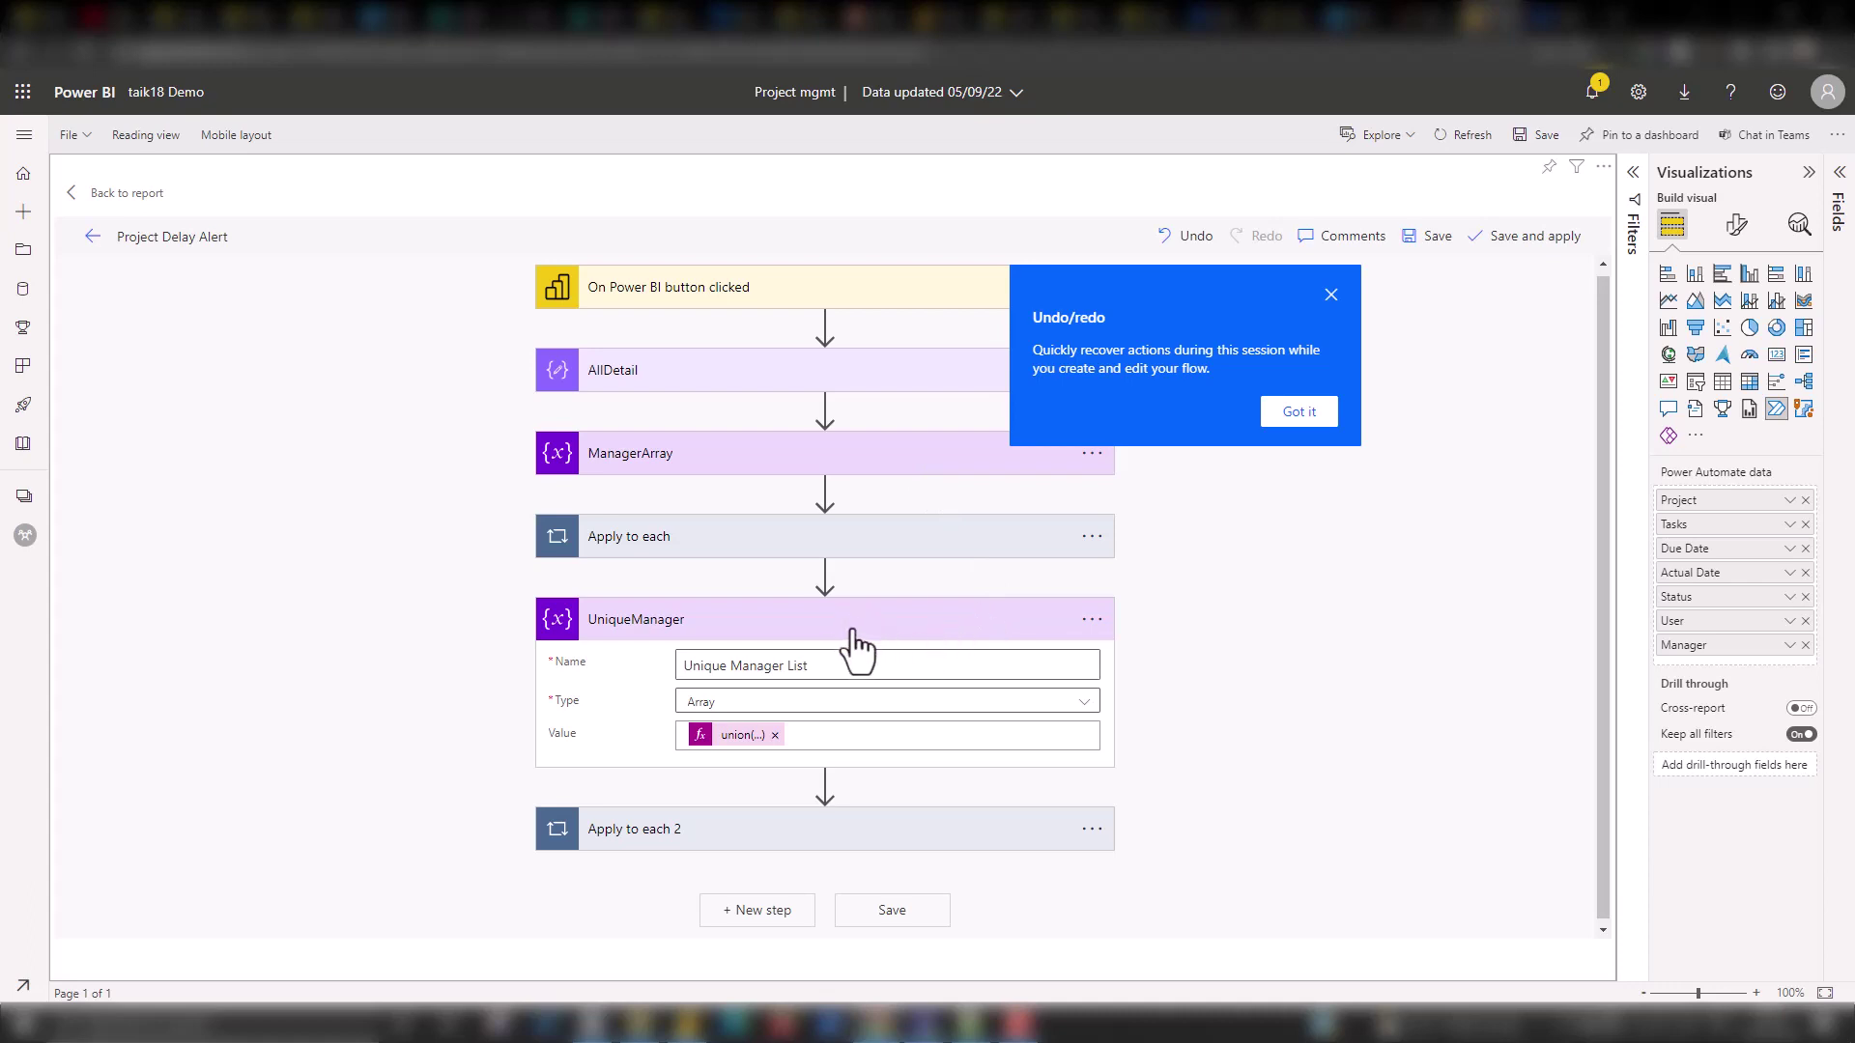
pyautogui.moveTo(826, 578)
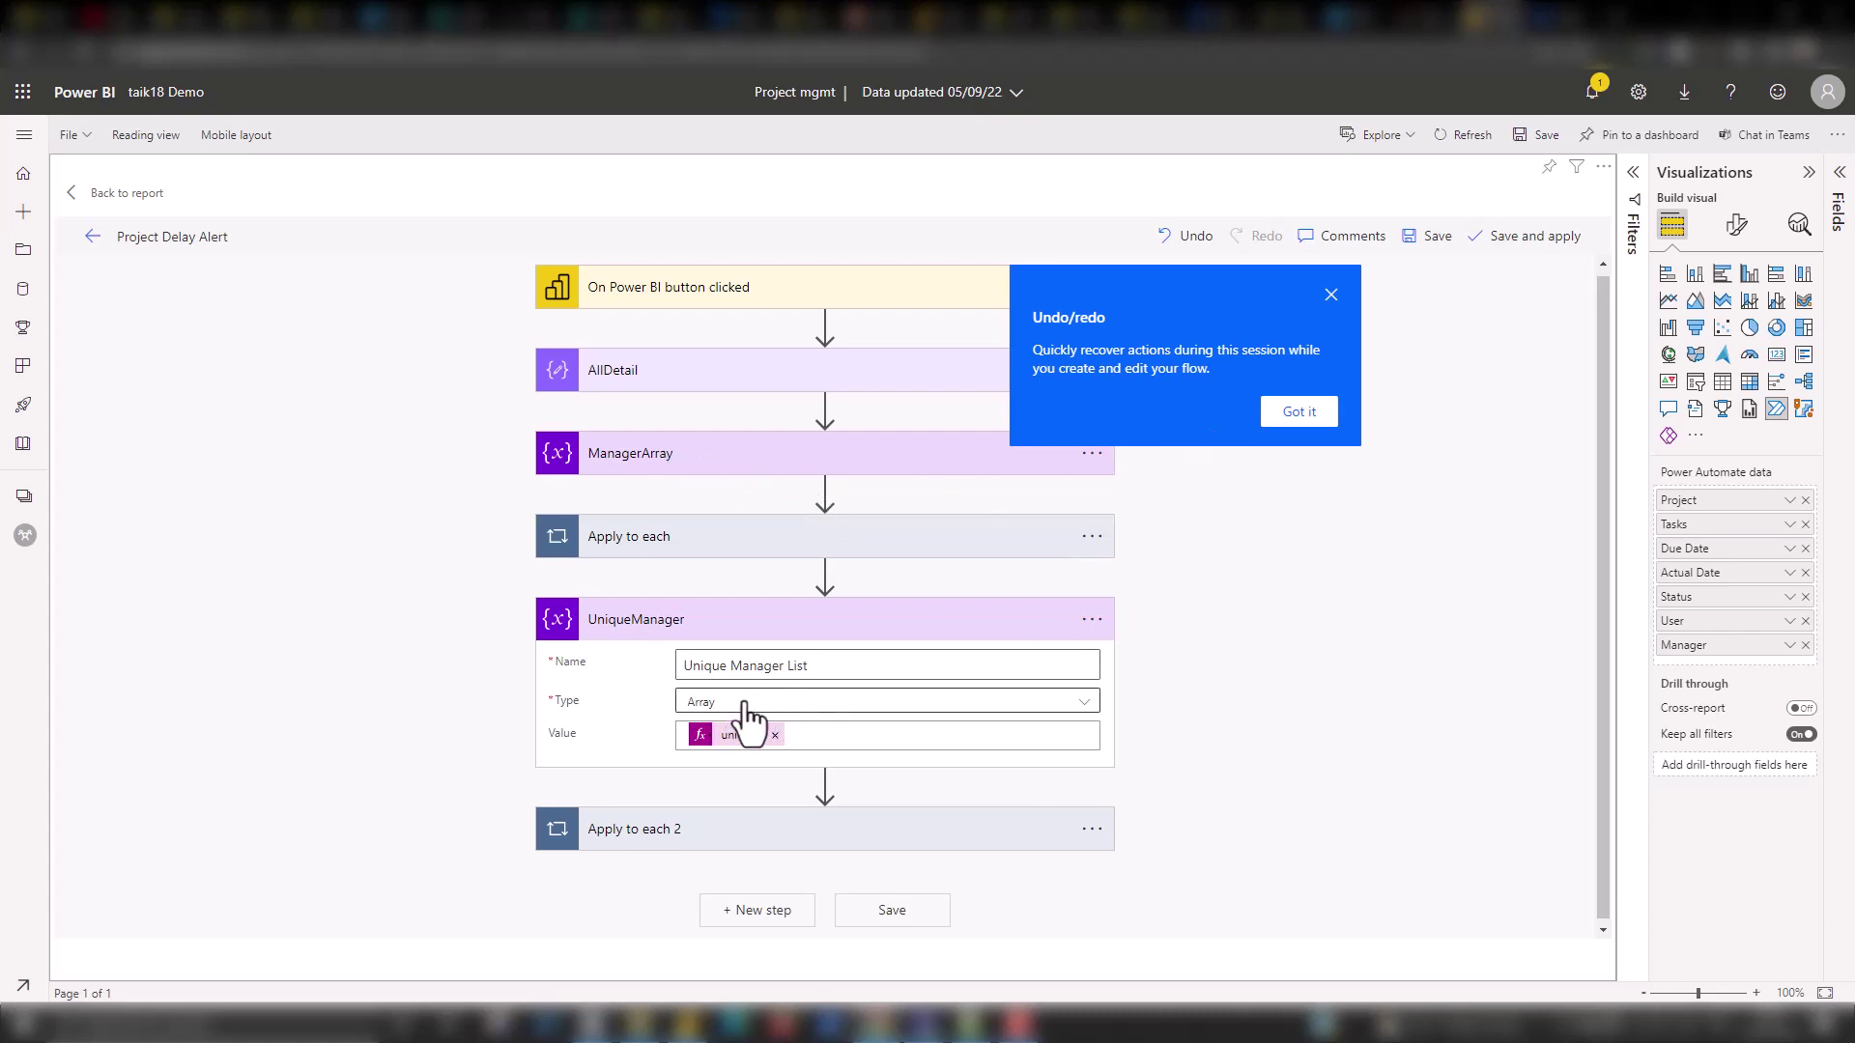
pyautogui.click(848, 737)
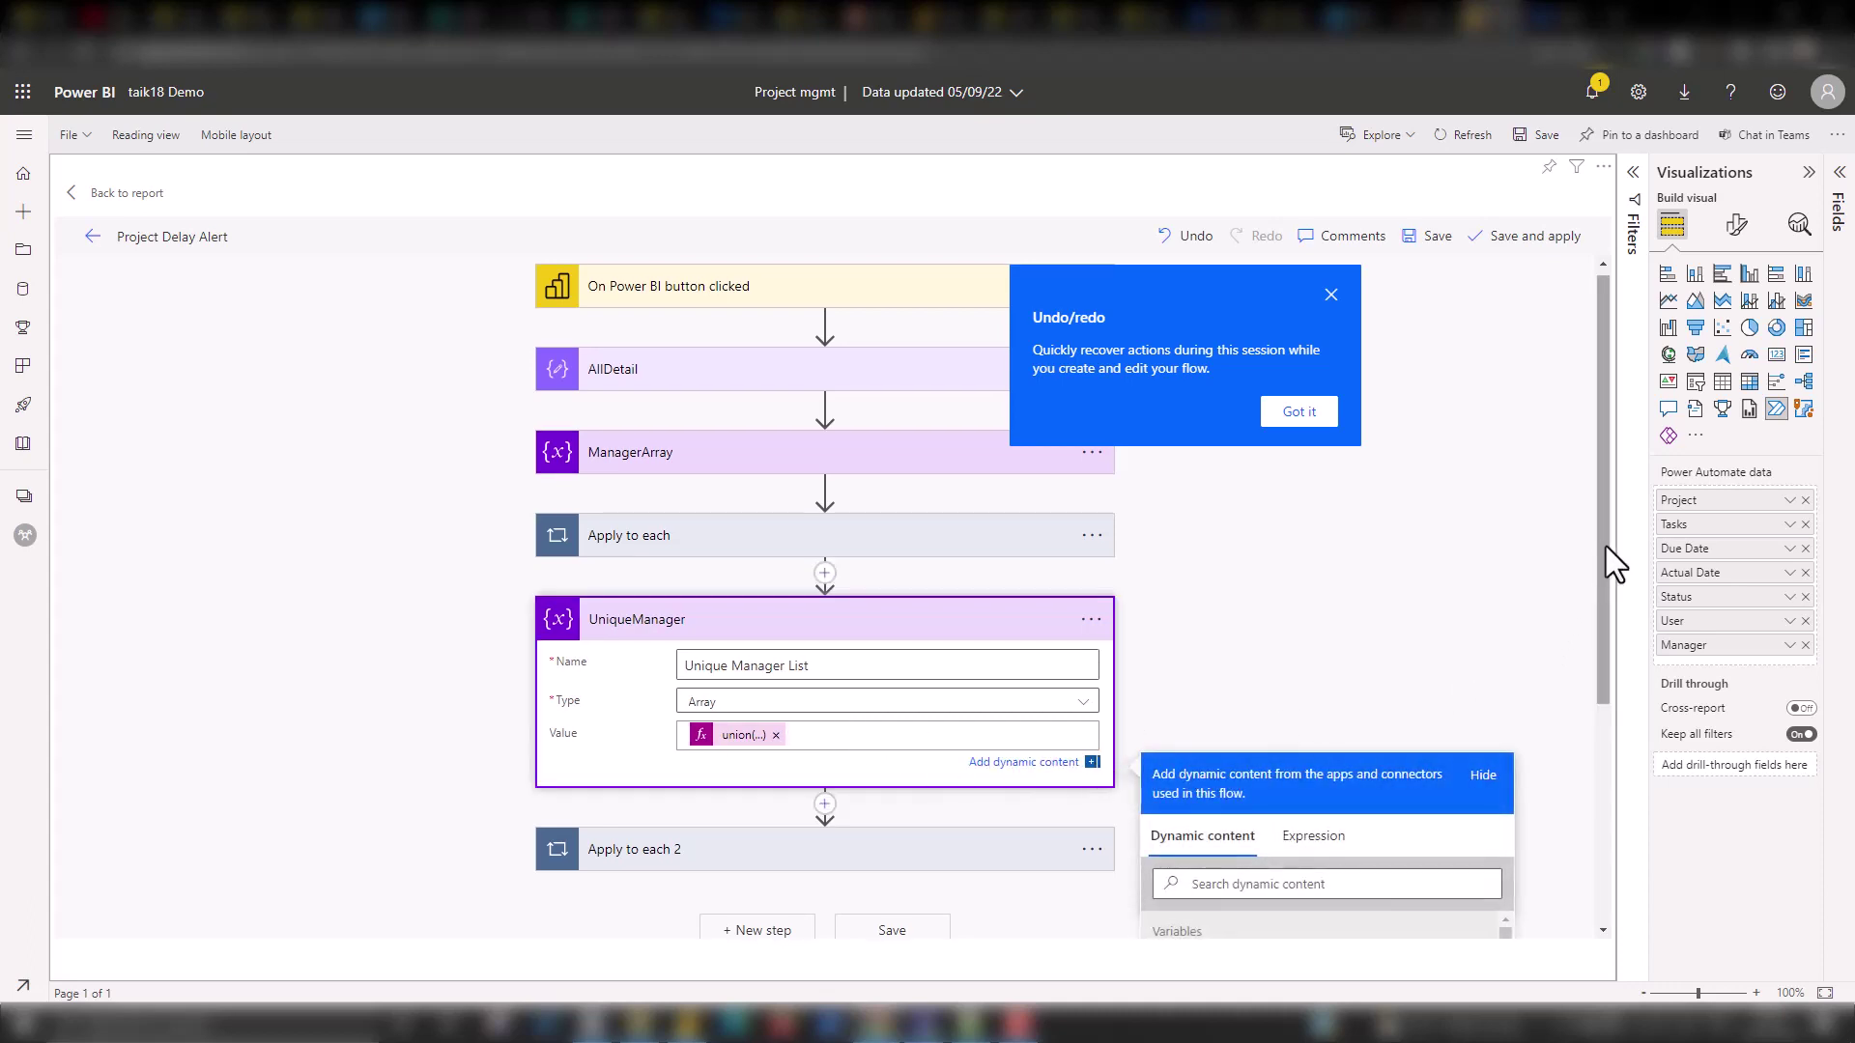
pyautogui.moveTo(1605, 547); pyautogui.dragTo(1624, 686)
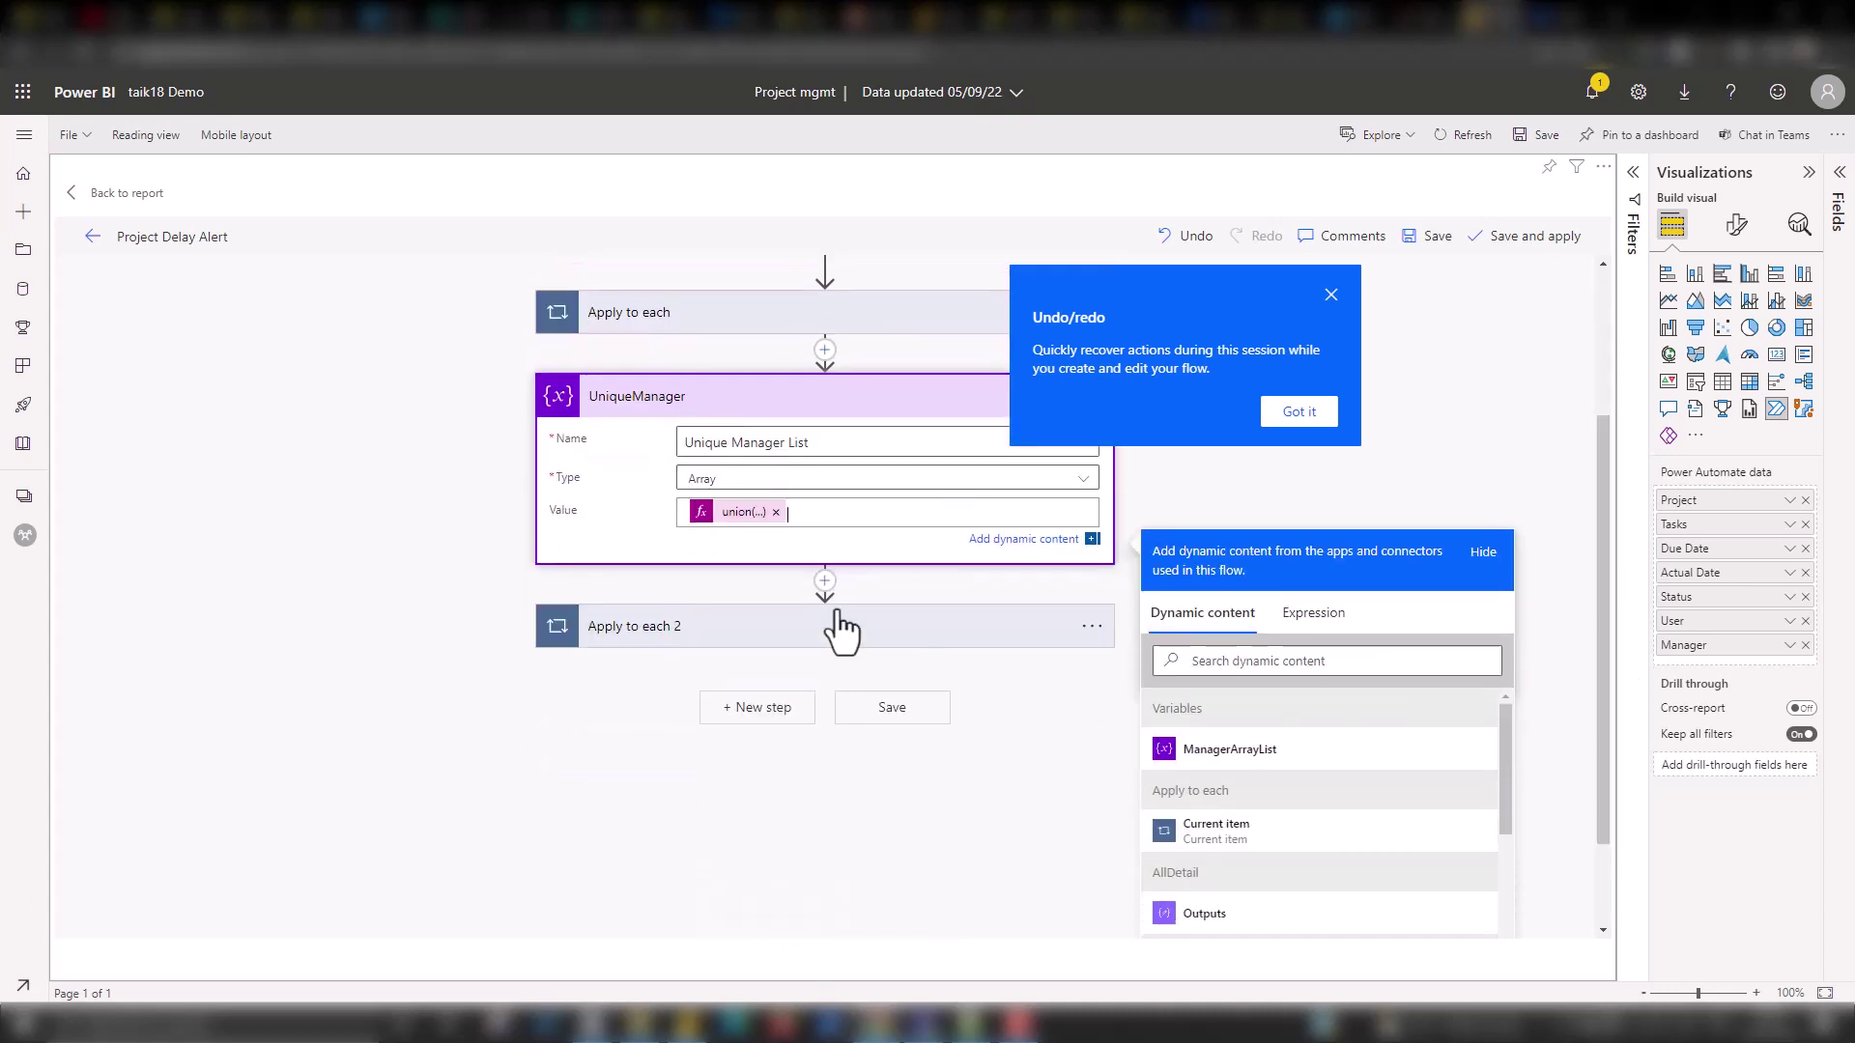
pyautogui.click(1331, 296)
# Open the union expression in the Value of UniqueManager and examine its first argument.
pyautogui.click(725, 731)
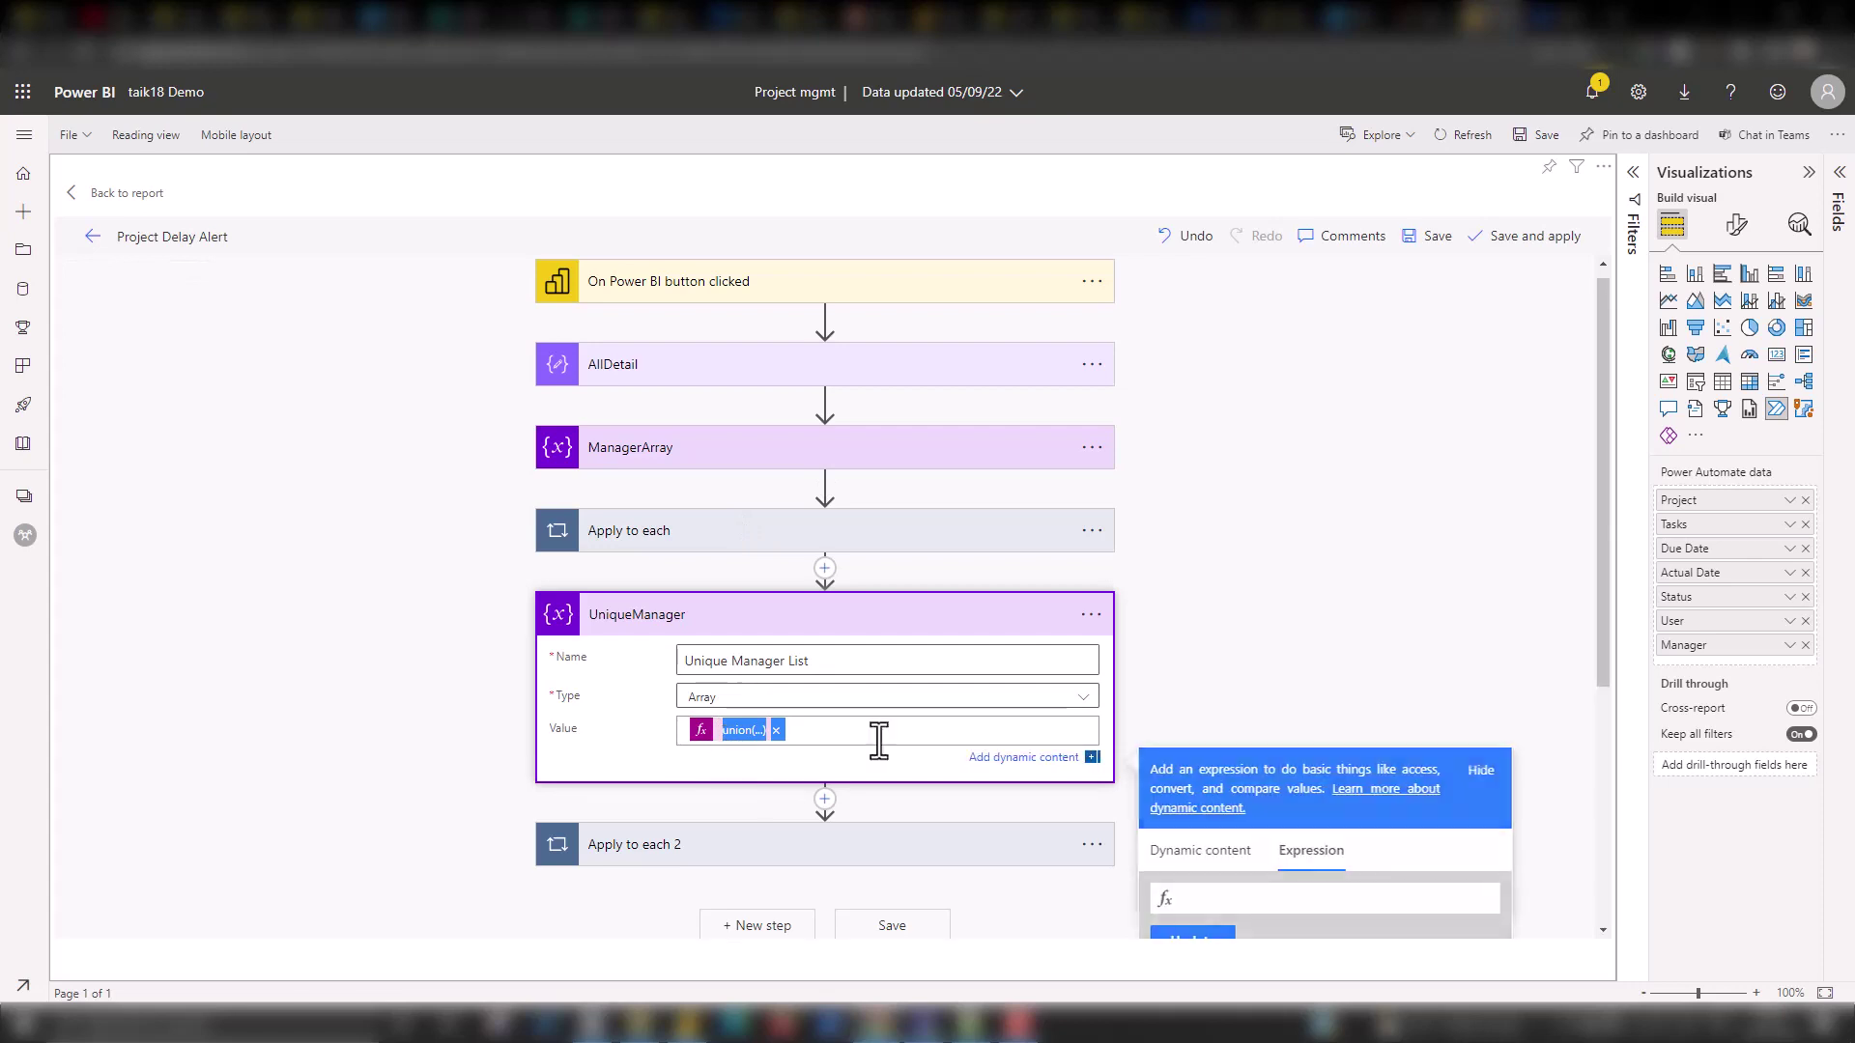
pyautogui.moveTo(1607, 556); pyautogui.dragTo(1600, 709)
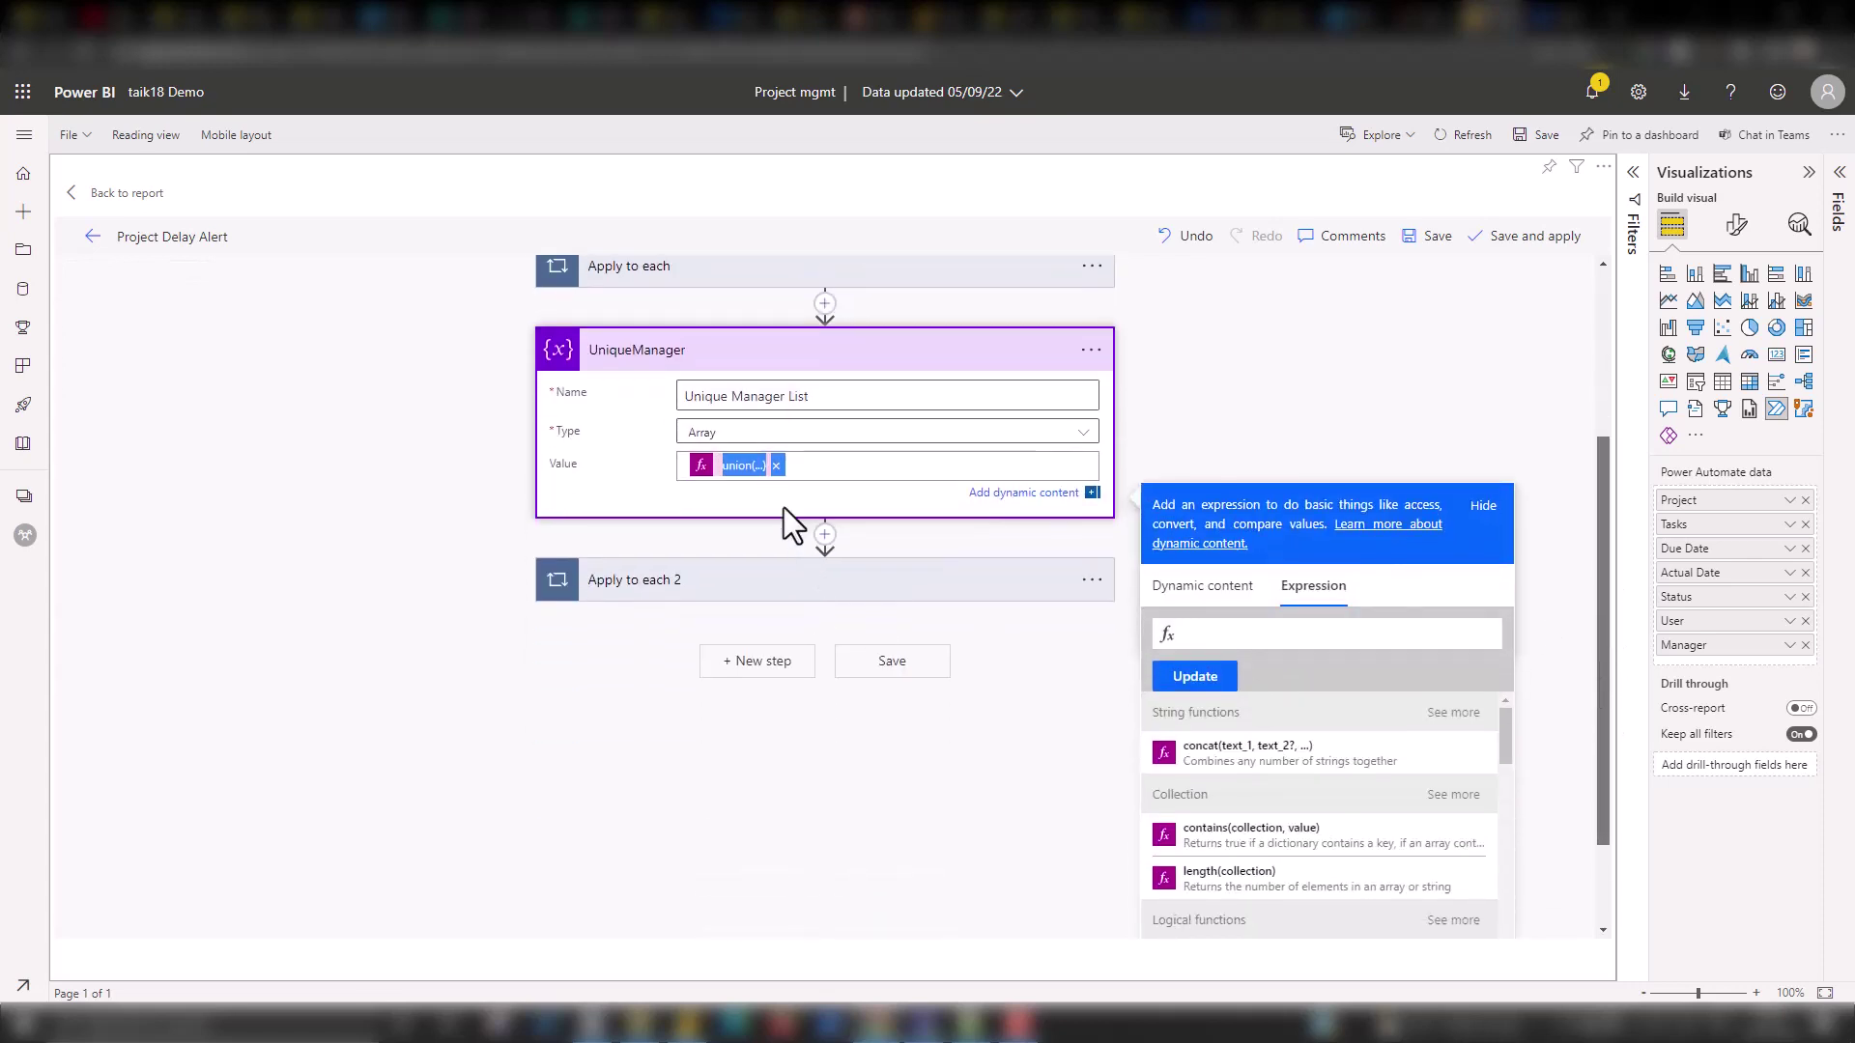
pyautogui.click(742, 467)
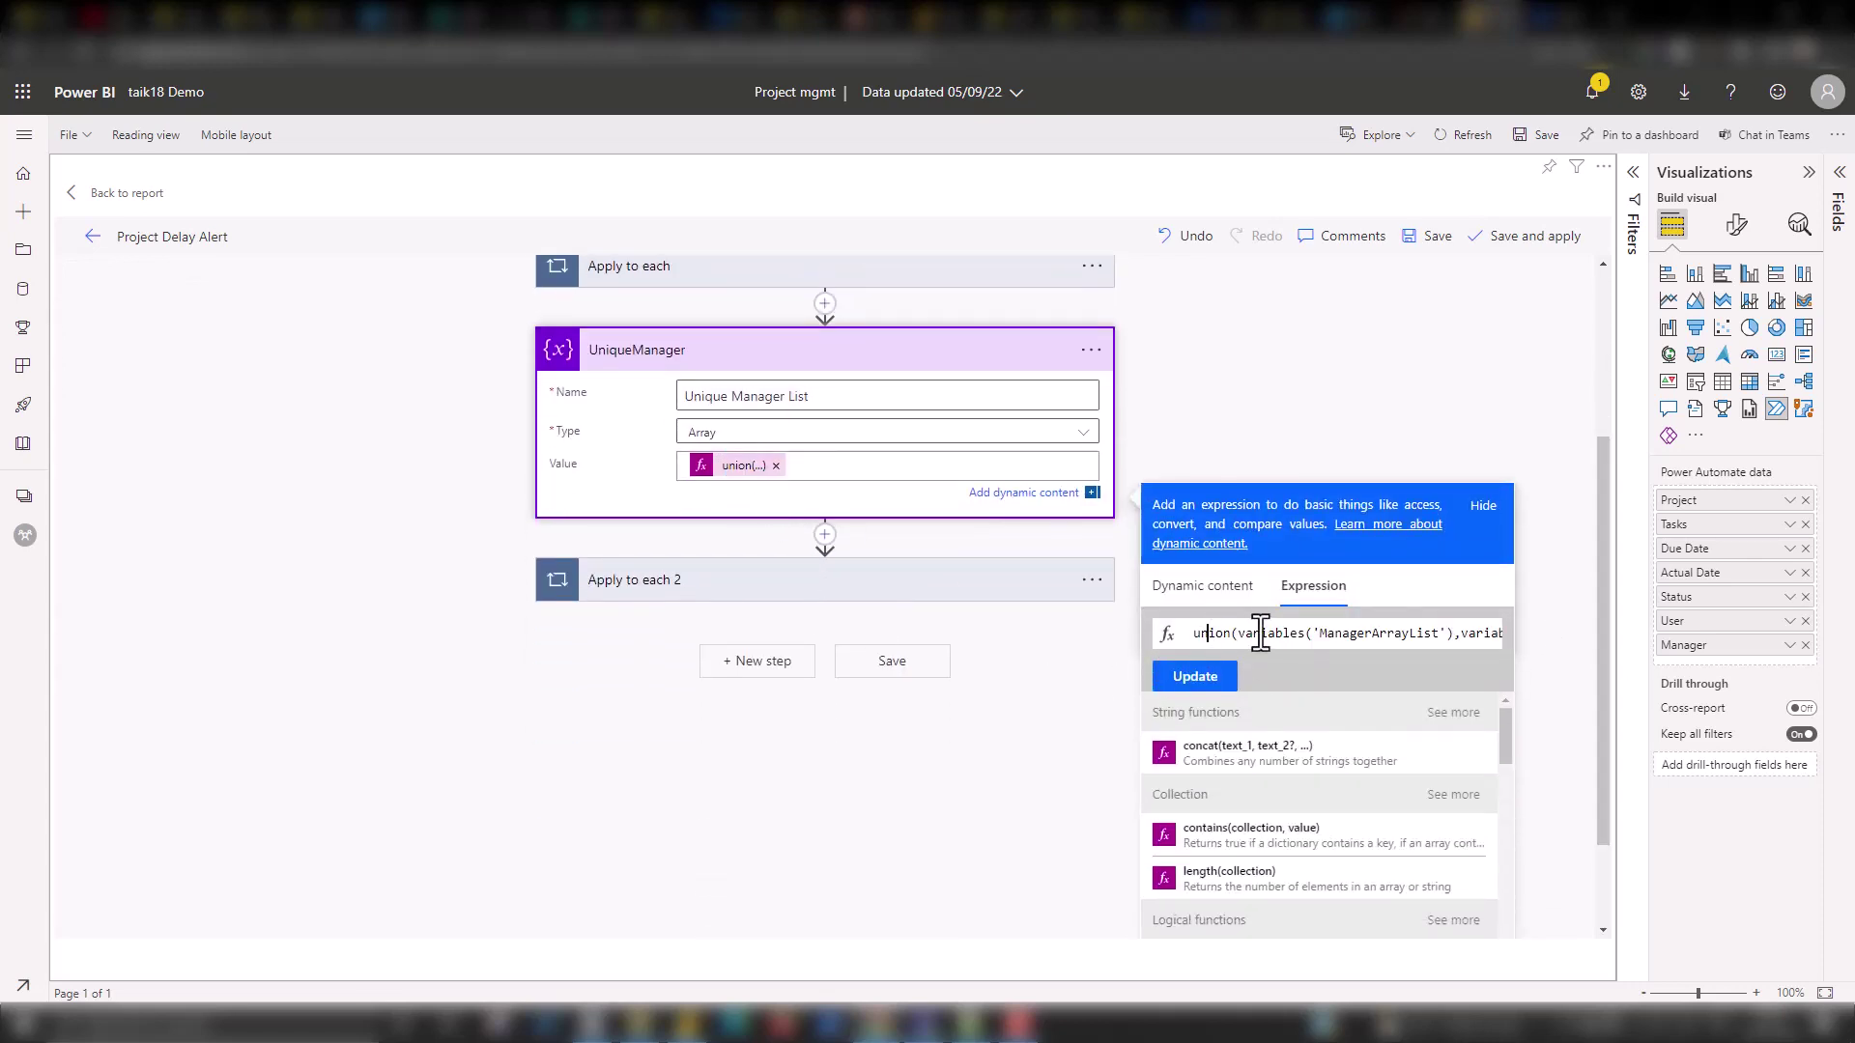
pyautogui.moveTo(1244, 635); pyautogui.dragTo(1460, 635)
pyautogui.scroll(3, 715, 338)
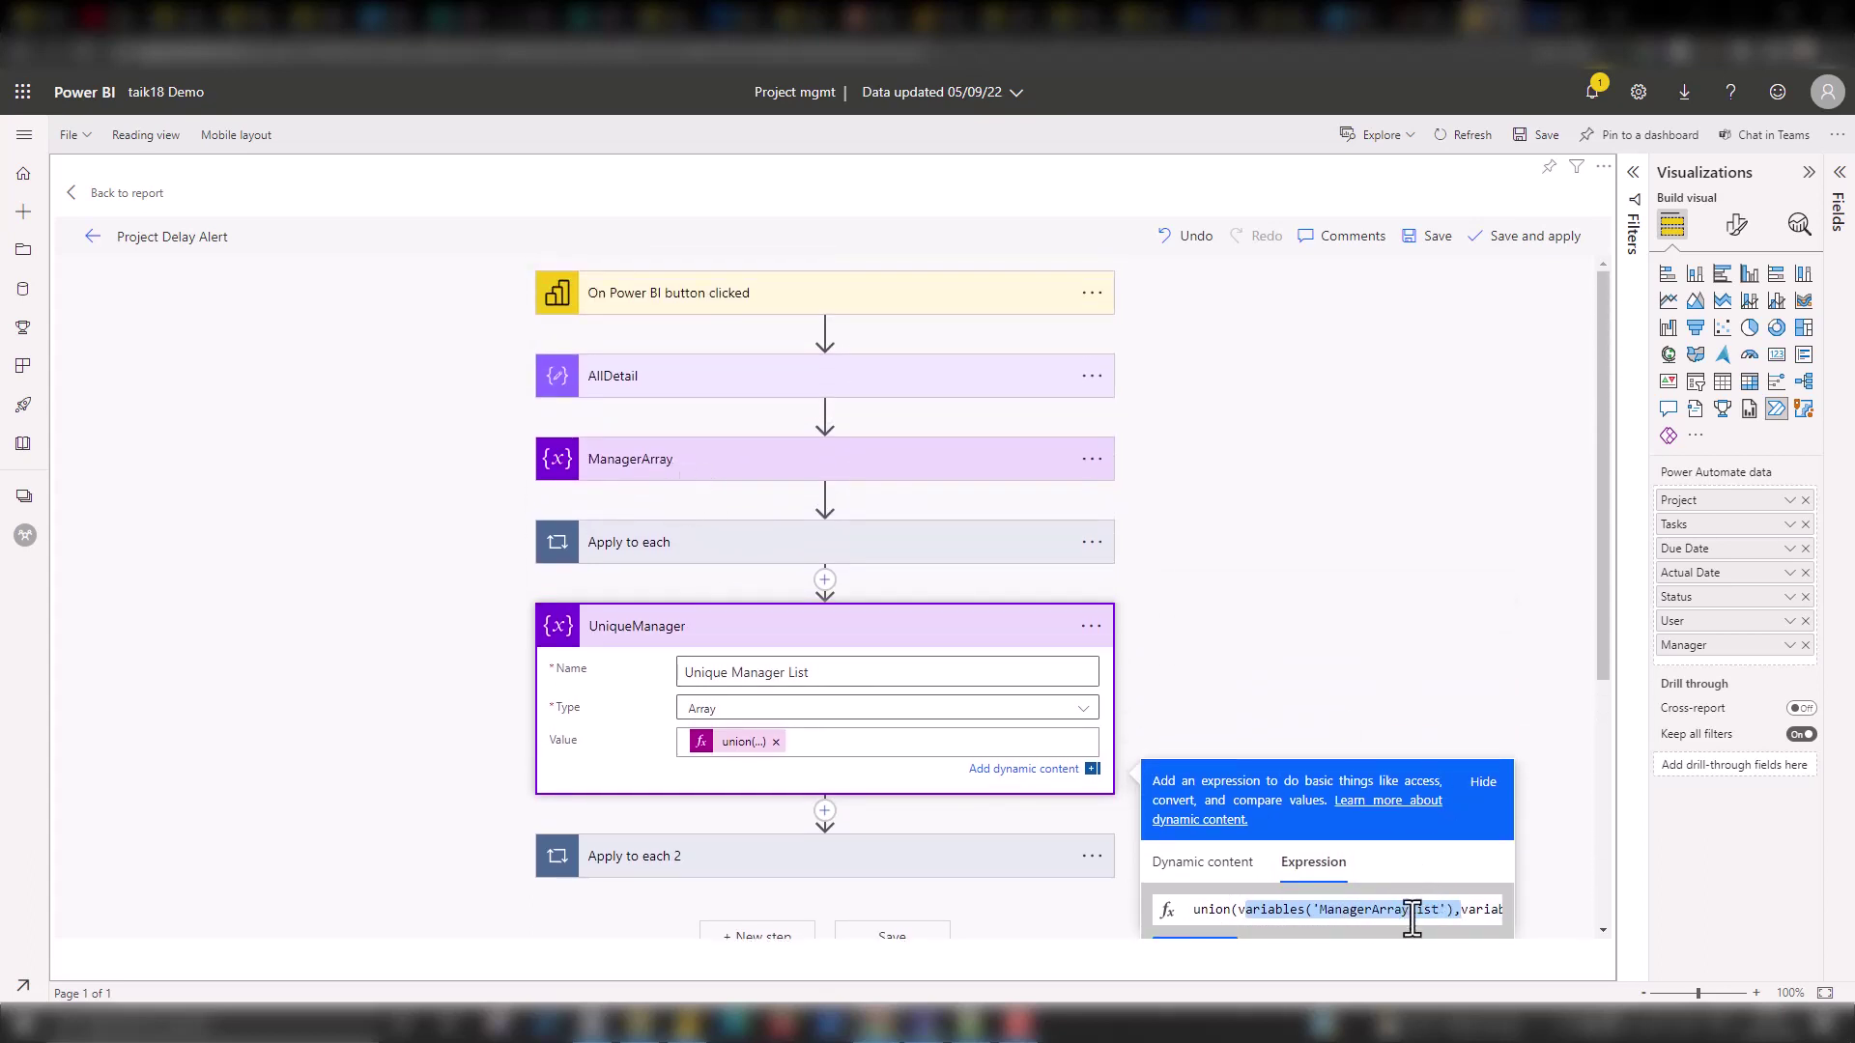
pyautogui.click(1478, 909)
pyautogui.moveTo(1607, 637); pyautogui.dragTo(1594, 746)
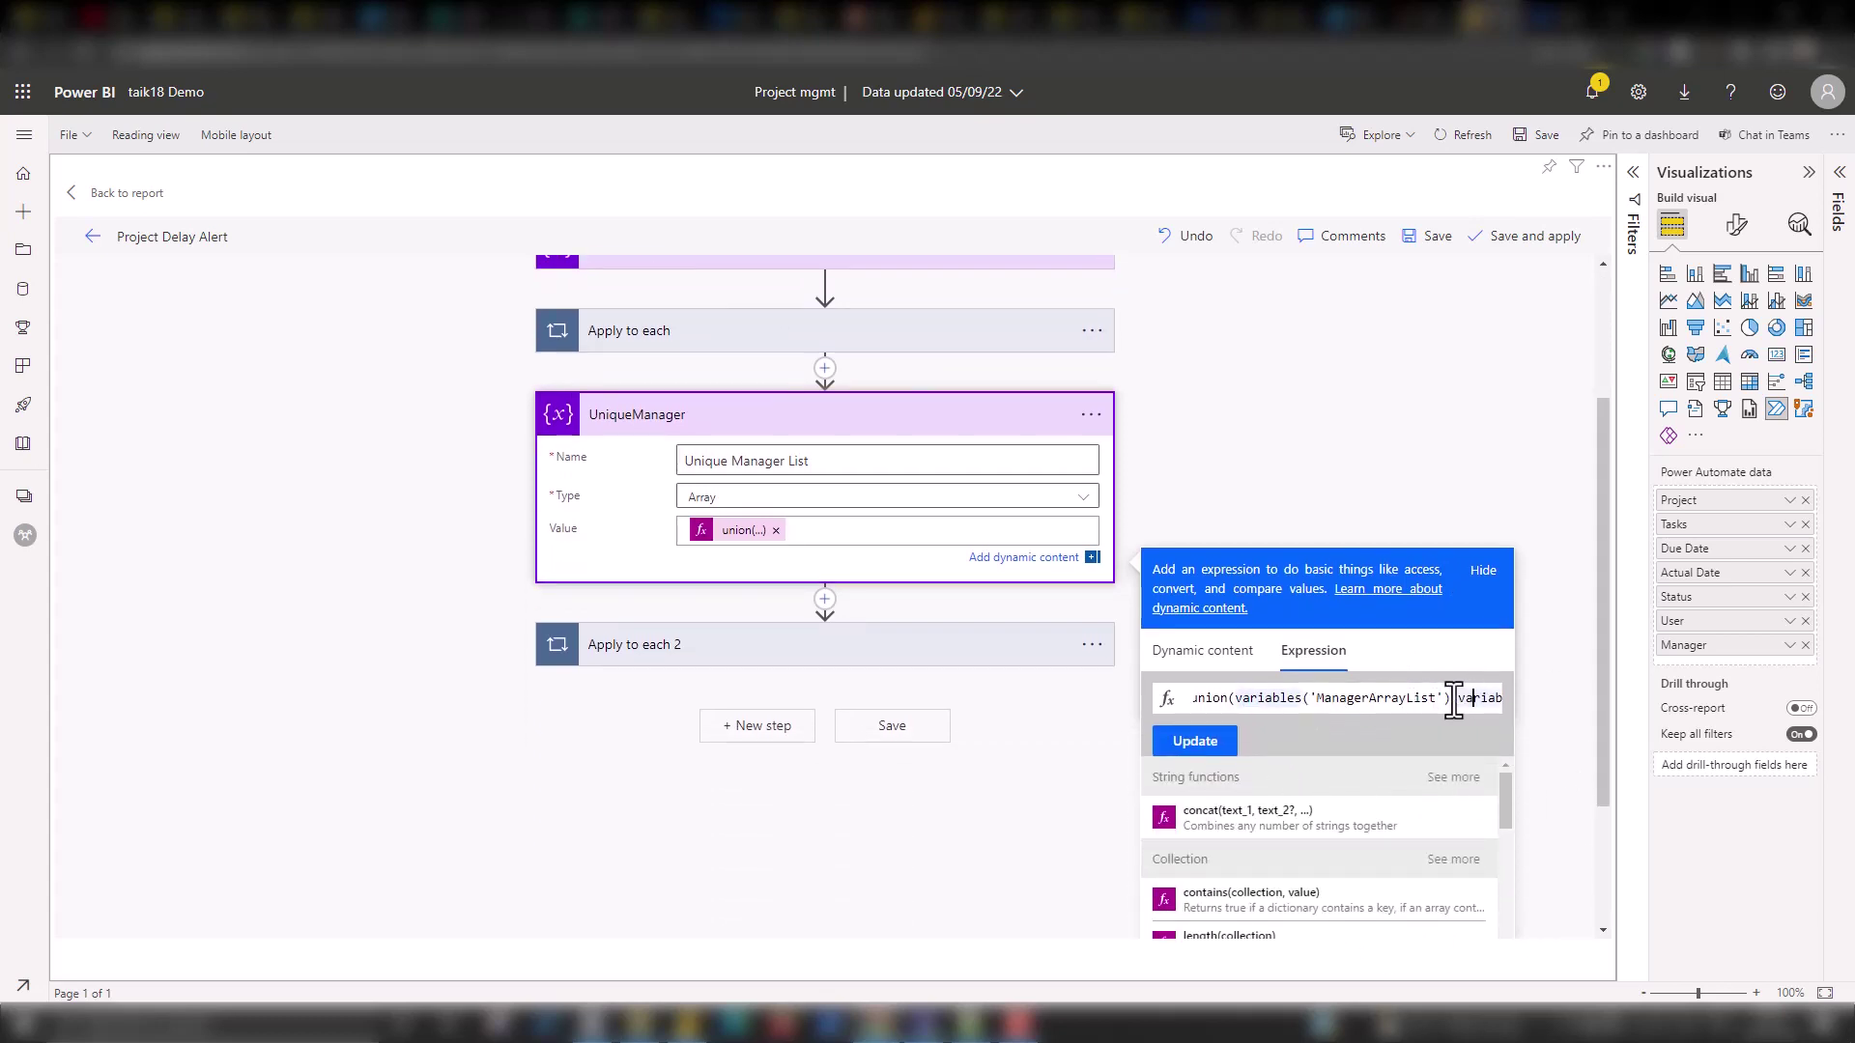
# Highlight the second variables('ManagerArrayList') argument of the union expression, extending the selection back over the first one.
pyautogui.press('Right')
pyautogui.press('Right')
pyautogui.press('Right')
pyautogui.press('Right')
pyautogui.press('Right')
pyautogui.press('Right')
pyautogui.press('Right')
pyautogui.press('Right')
pyautogui.press('Right')
pyautogui.press('Right')
pyautogui.press('Right')
pyautogui.press('Right')
pyautogui.press('Right')
pyautogui.press('Right')
pyautogui.press('Right')
pyautogui.press('Right')
pyautogui.press('Right')
pyautogui.press('Right')
pyautogui.press('Right')
pyautogui.press('Right')
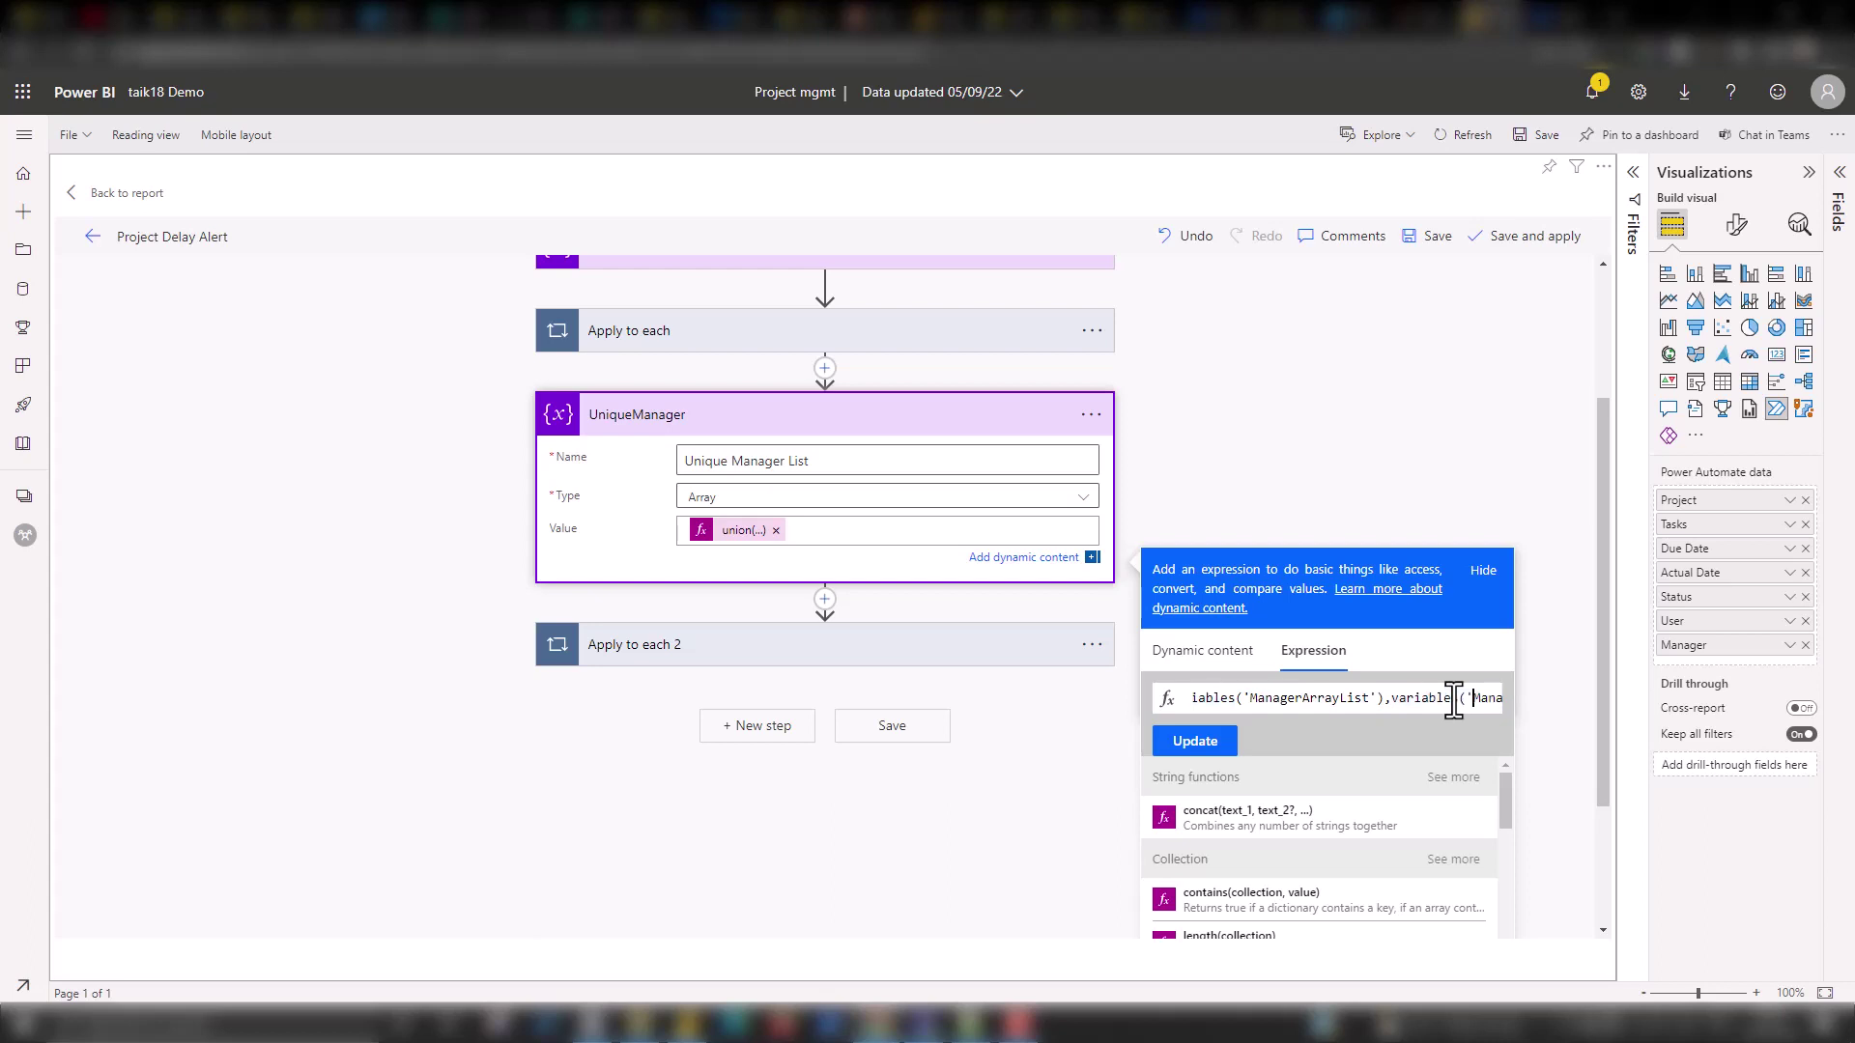
pyautogui.hotkey('ctrl', 'shift', 'Left')
pyautogui.hotkey('ctrl', 'shift', 'Left')
pyautogui.hotkey('ctrl', 'shift', 'Left')
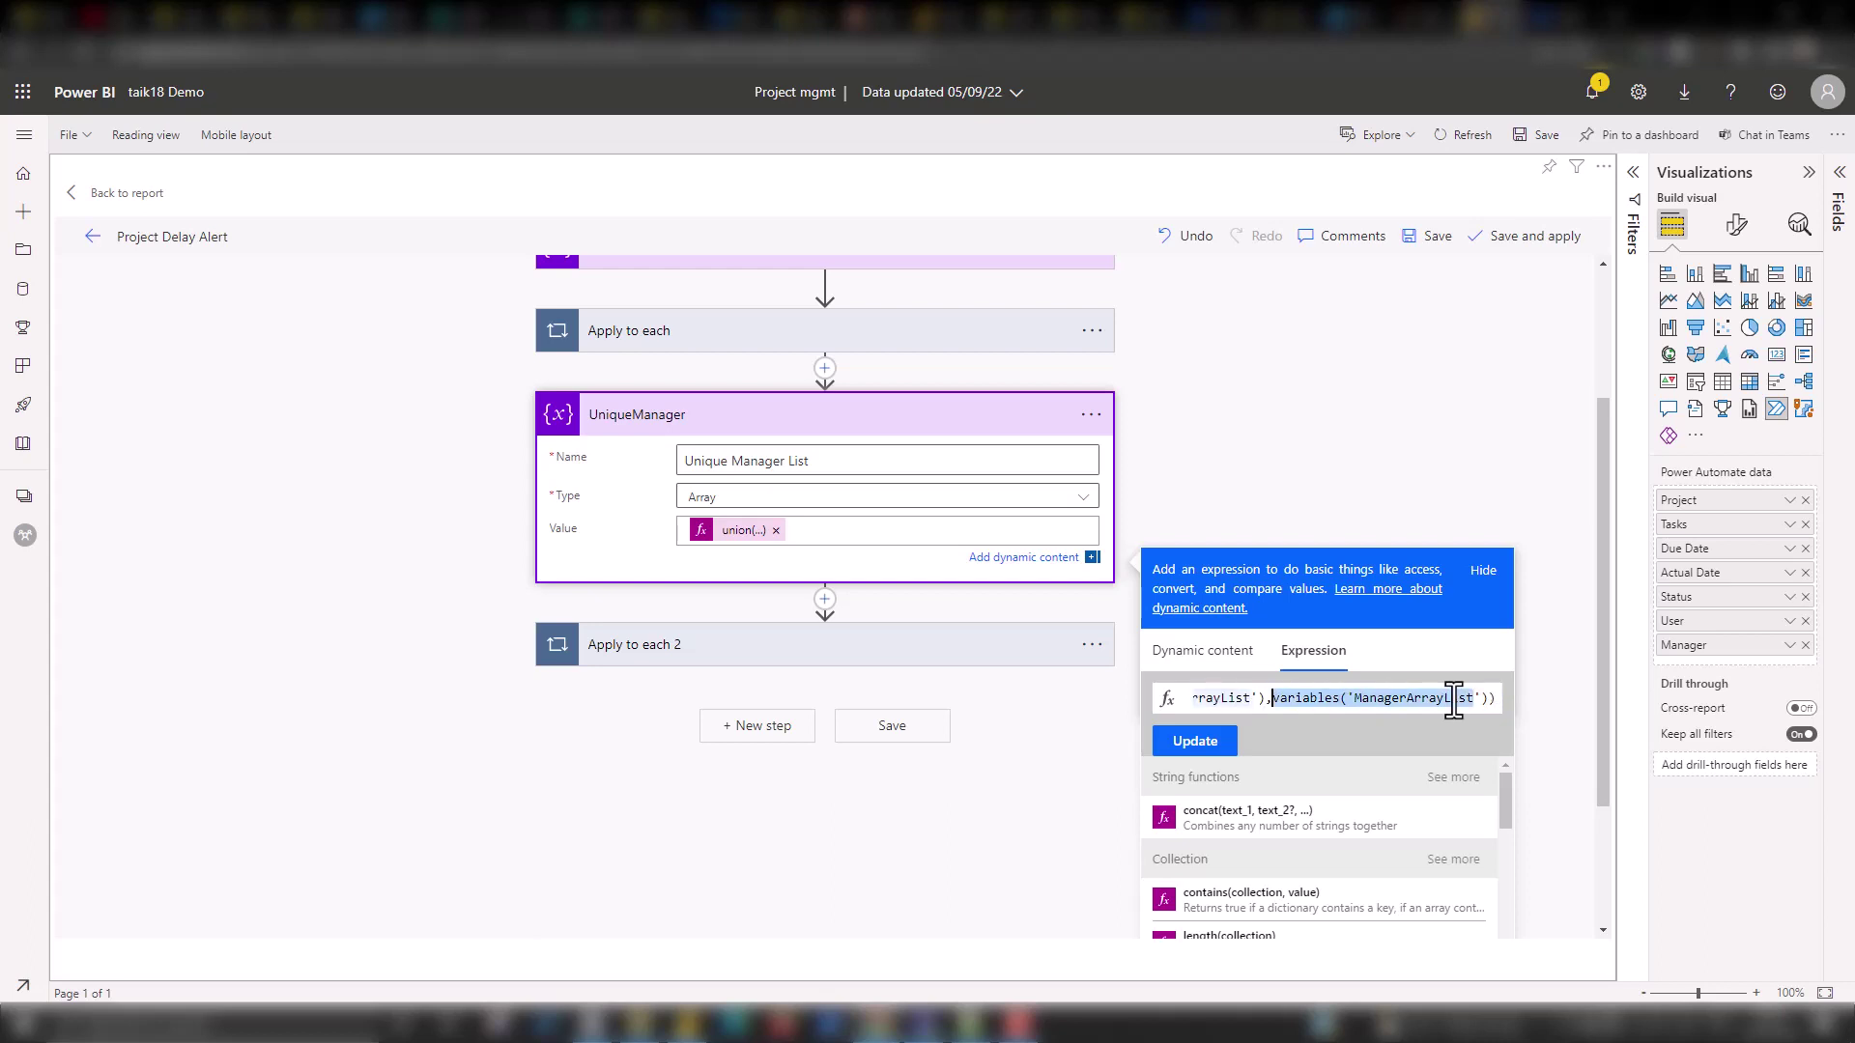
pyautogui.hotkey('ctrl', 'shift', 'Left')
pyautogui.hotkey('ctrl', 'shift', 'Left')
pyautogui.hotkey('ctrl', 'shift', 'Left')
pyautogui.hotkey('ctrl', 'shift', 'Left')
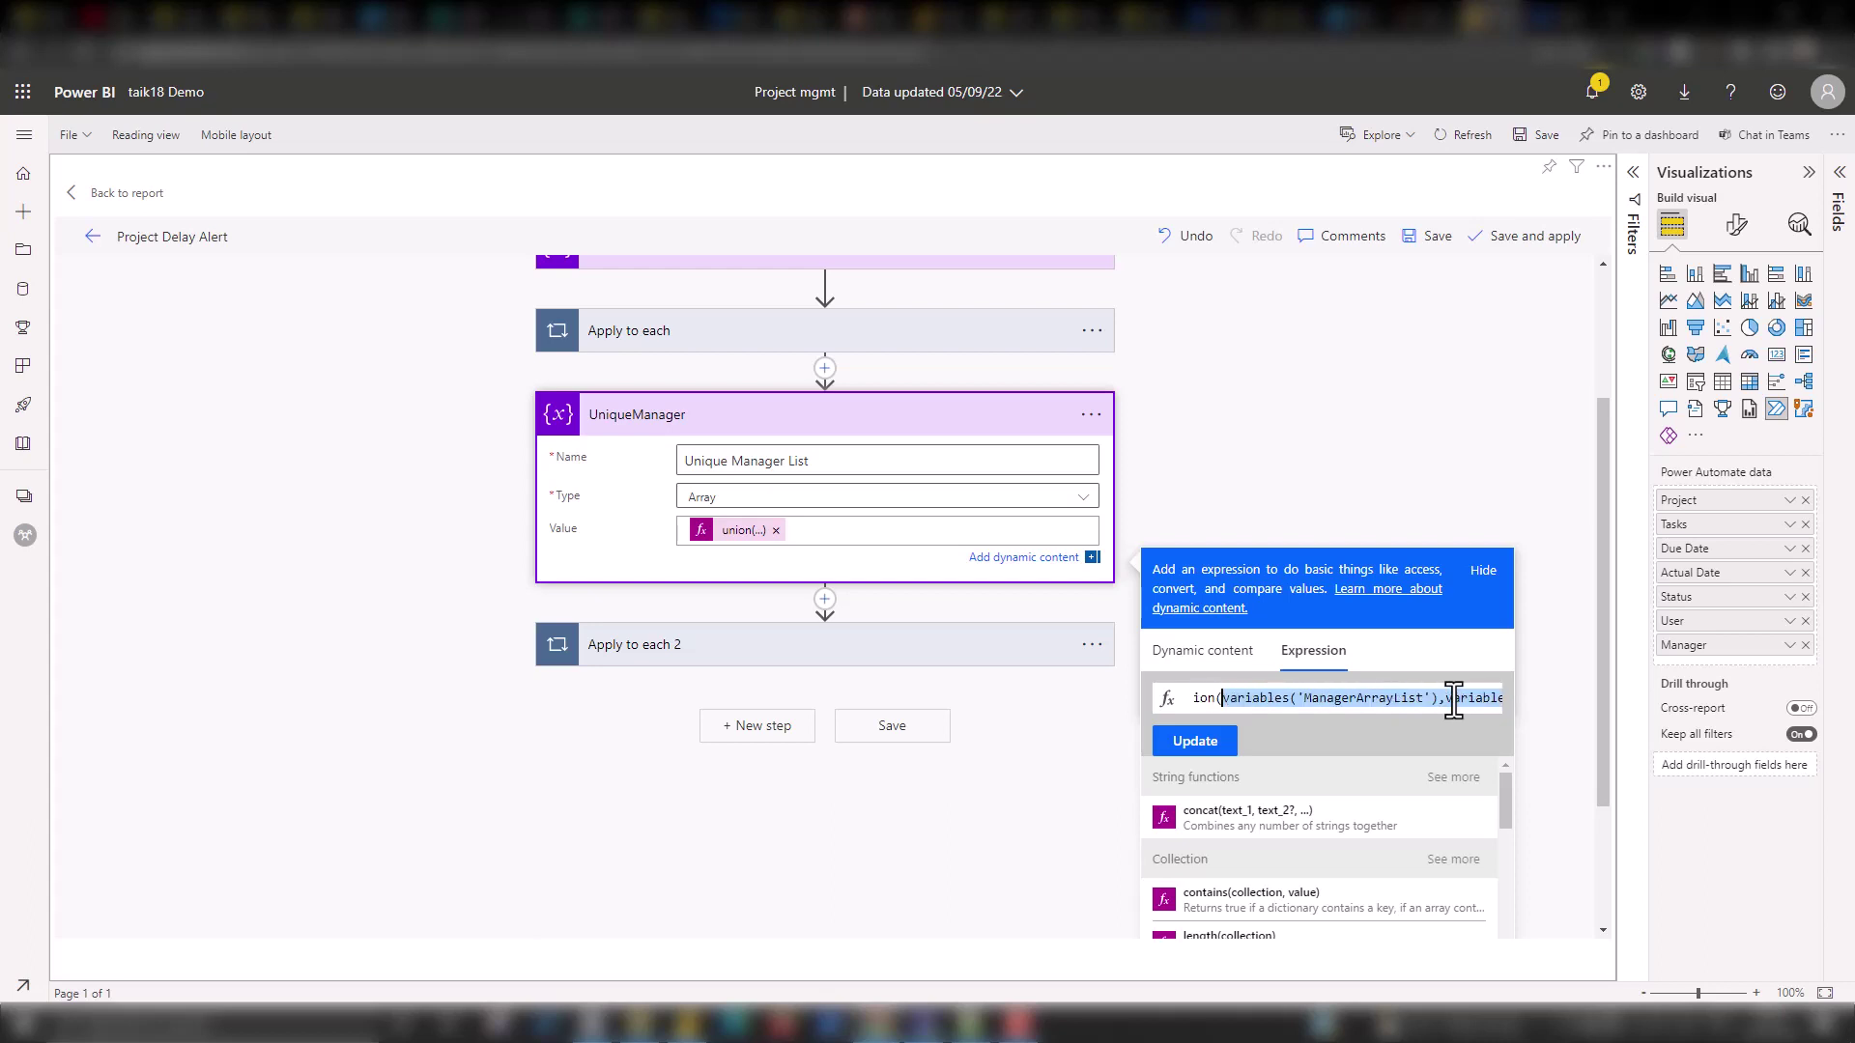
# Highlight the union function name and its first argument, variables('ManagerArrayList'), to review how the expression is built.
pyautogui.press('Home')
pyautogui.hotkey('ctrl', 'shift', 'Right')
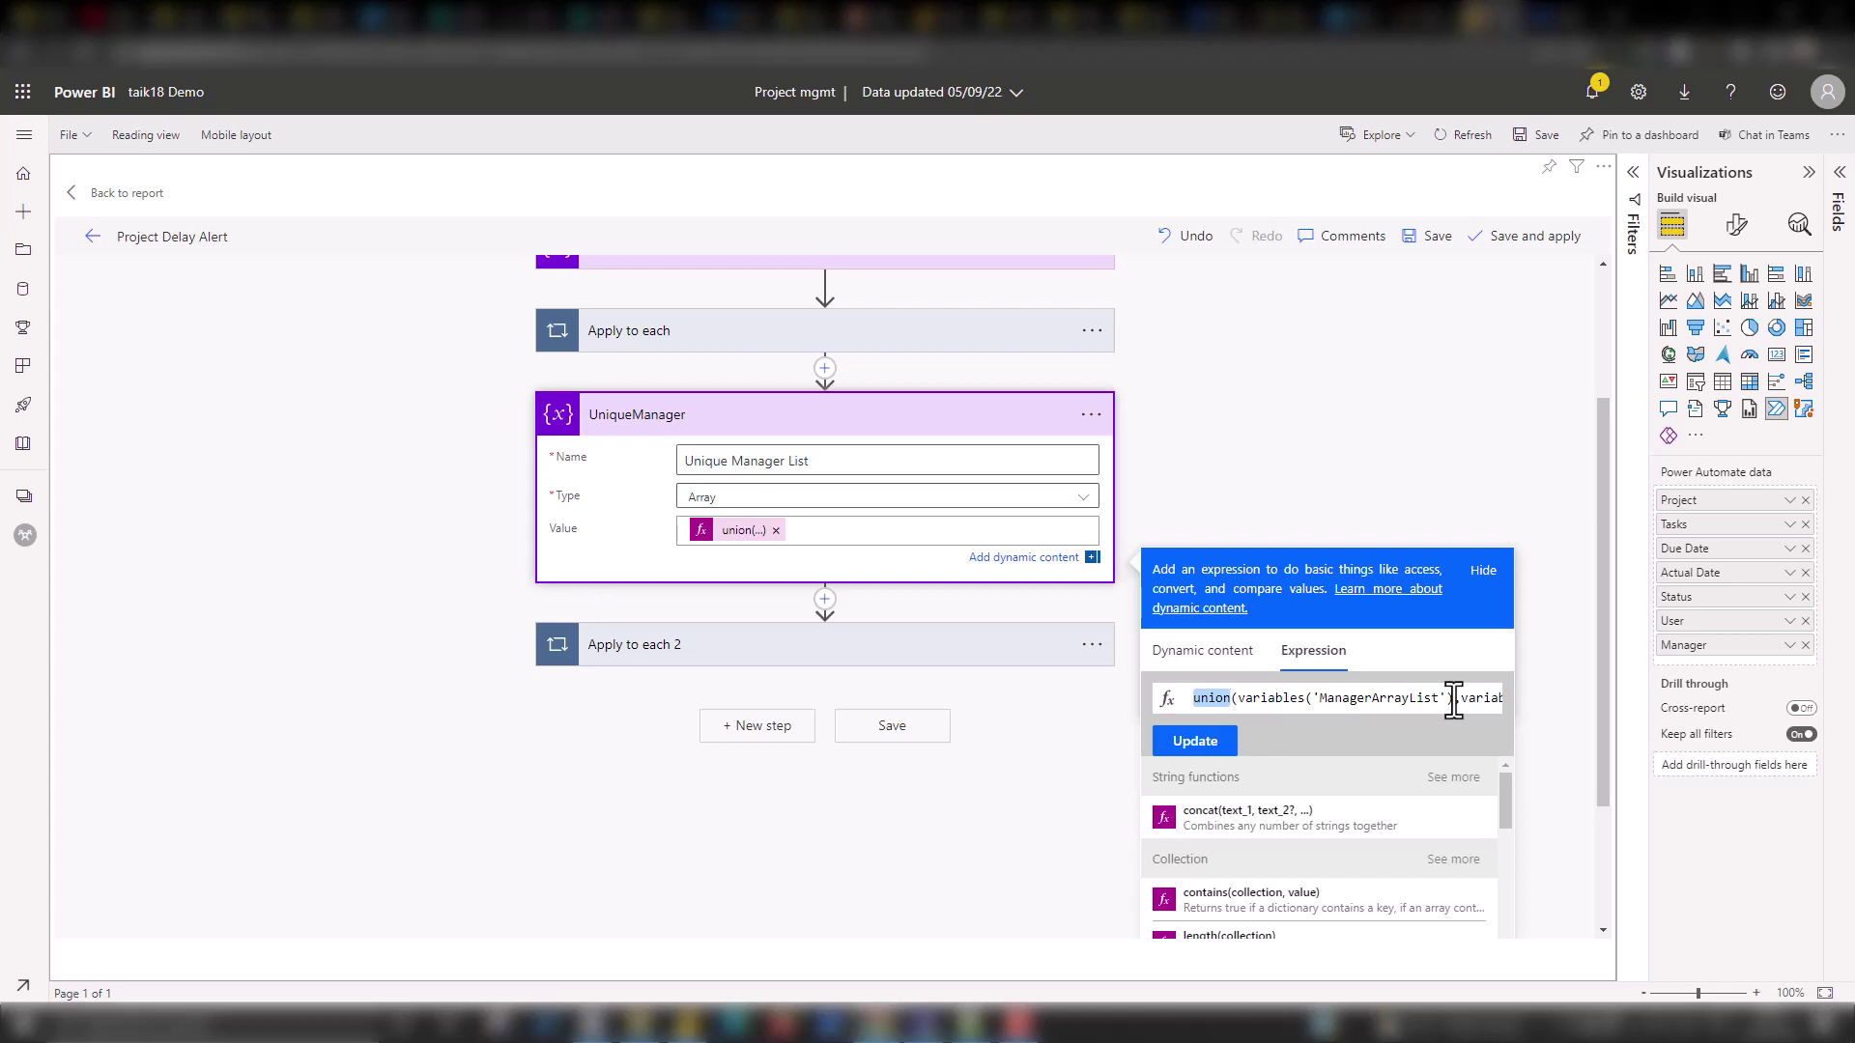
pyautogui.press('Left')
pyautogui.hotkey('shift', 'Right')
pyautogui.hotkey('shift', 'Right')
pyautogui.hotkey('shift', 'Right')
pyautogui.hotkey('shift', 'Right')
pyautogui.hotkey('shift', 'Right')
pyautogui.hotkey('shift', 'Right')
pyautogui.hotkey('shift', 'Right')
pyautogui.hotkey('shift', 'Right')
pyautogui.hotkey('shift', 'Right')
pyautogui.hotkey('shift', 'Right')
pyautogui.hotkey('shift', 'Right')
pyautogui.hotkey('shift', 'Right')
pyautogui.hotkey('shift', 'Right')
pyautogui.hotkey('shift', 'Right')
pyautogui.hotkey('shift', 'Right')
pyautogui.hotkey('shift', 'Right')
pyautogui.hotkey('shift', 'Right')
pyautogui.hotkey('shift', 'Right')
pyautogui.hotkey('shift', 'Right')
pyautogui.hotkey('shift', 'Right')
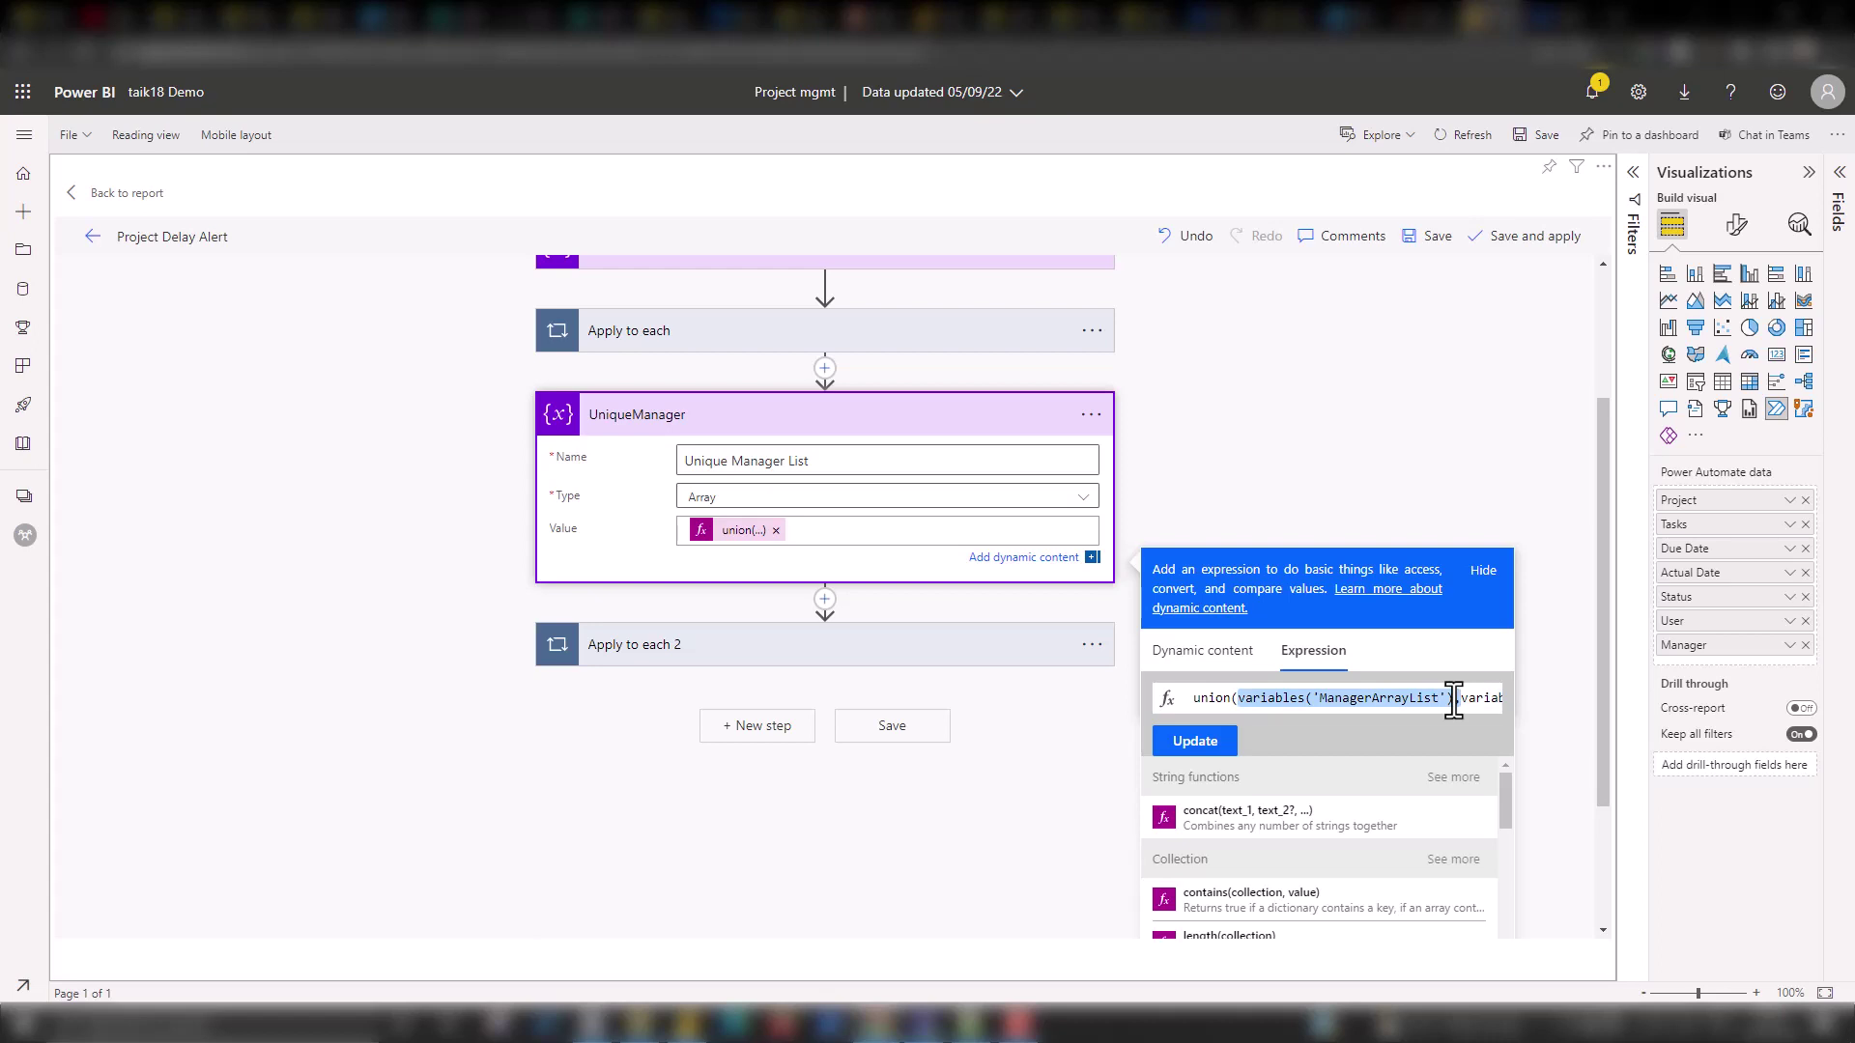
# Collapse UniqueManager and expand the Apply to each 2 loop and its LoopManager action to examine their inputs.
pyautogui.click(873, 430)
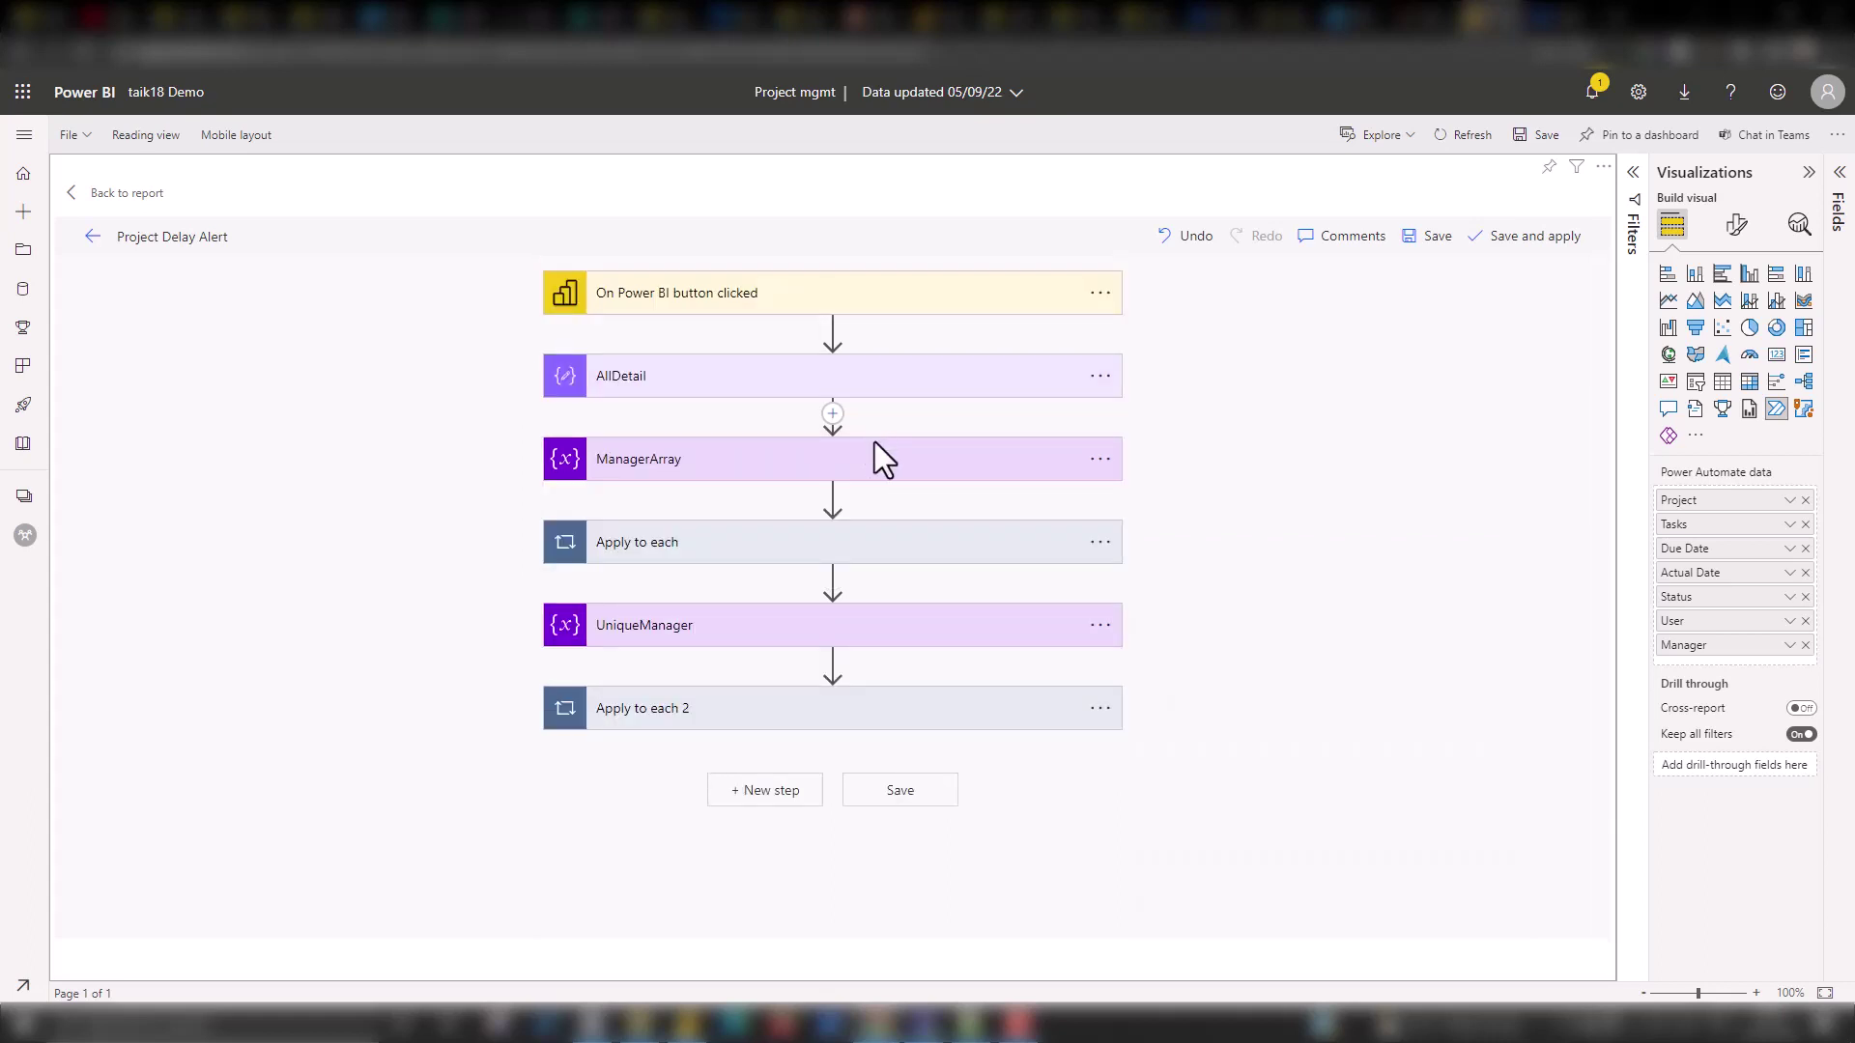
pyautogui.click(935, 720)
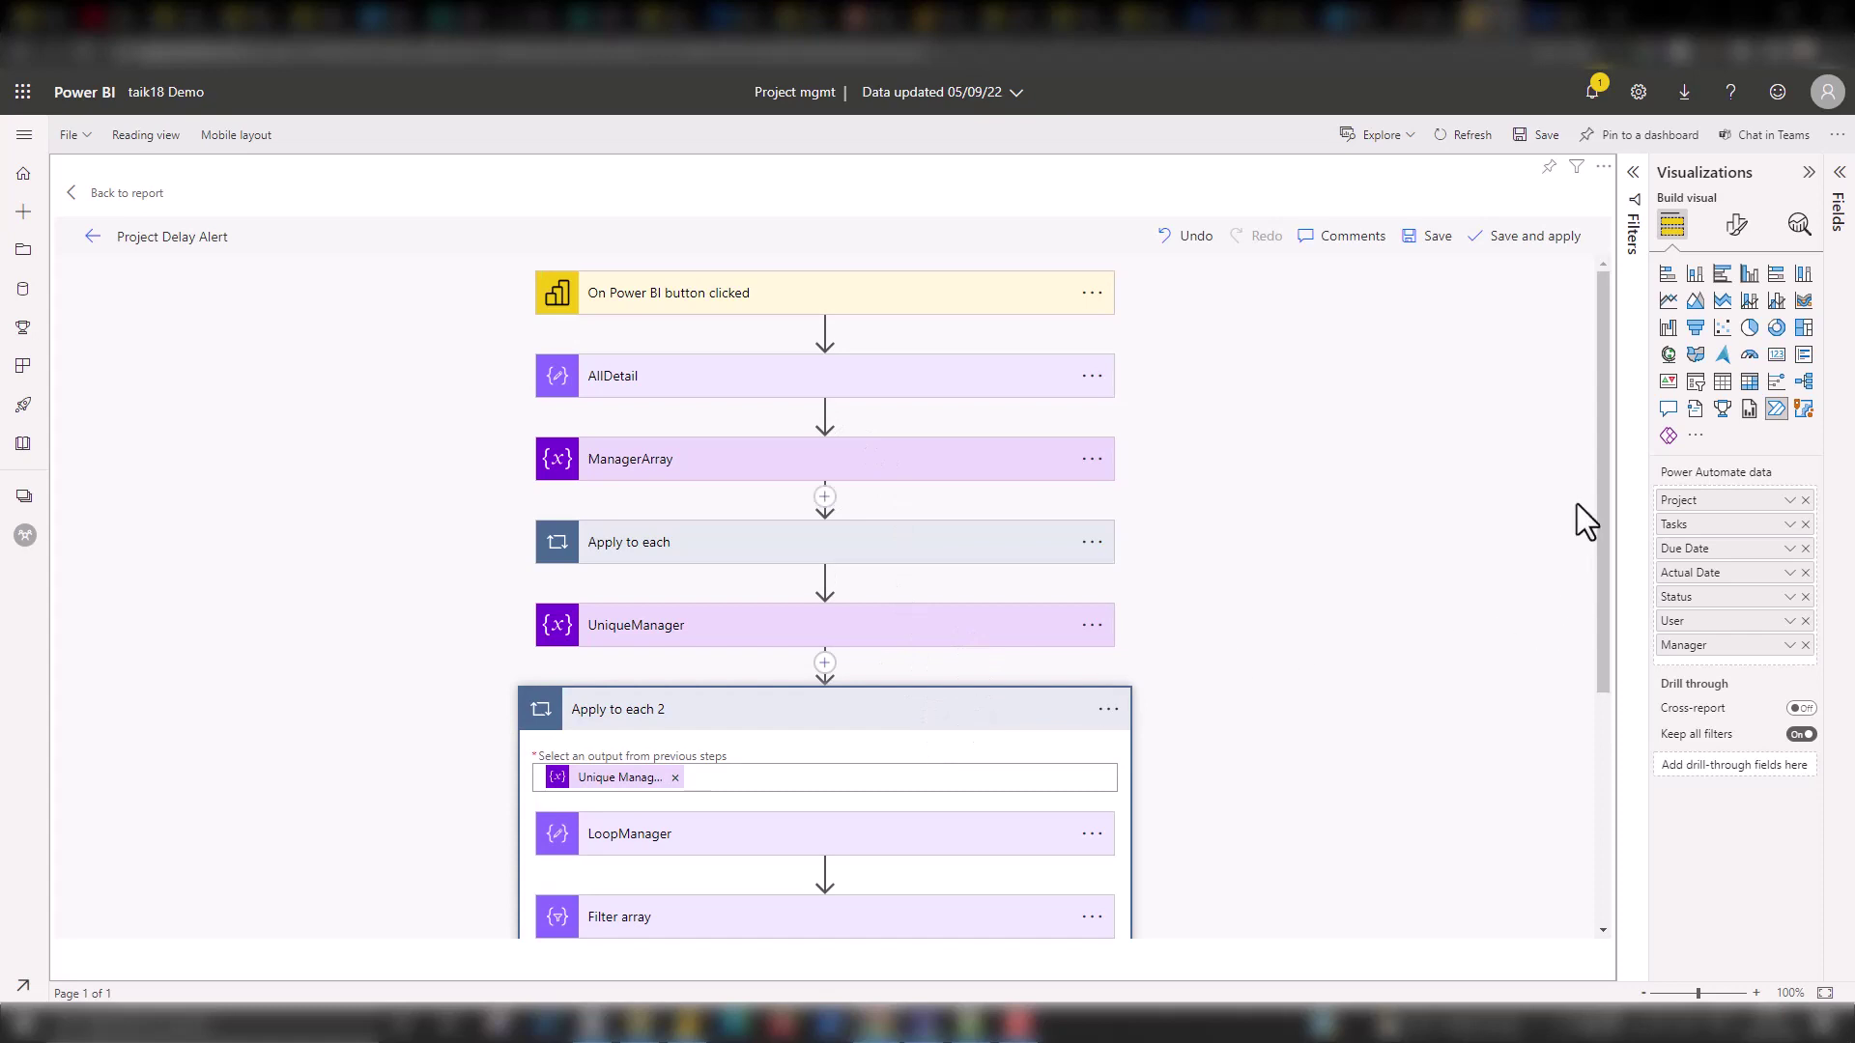
pyautogui.moveTo(1603, 429); pyautogui.dragTo(1590, 628)
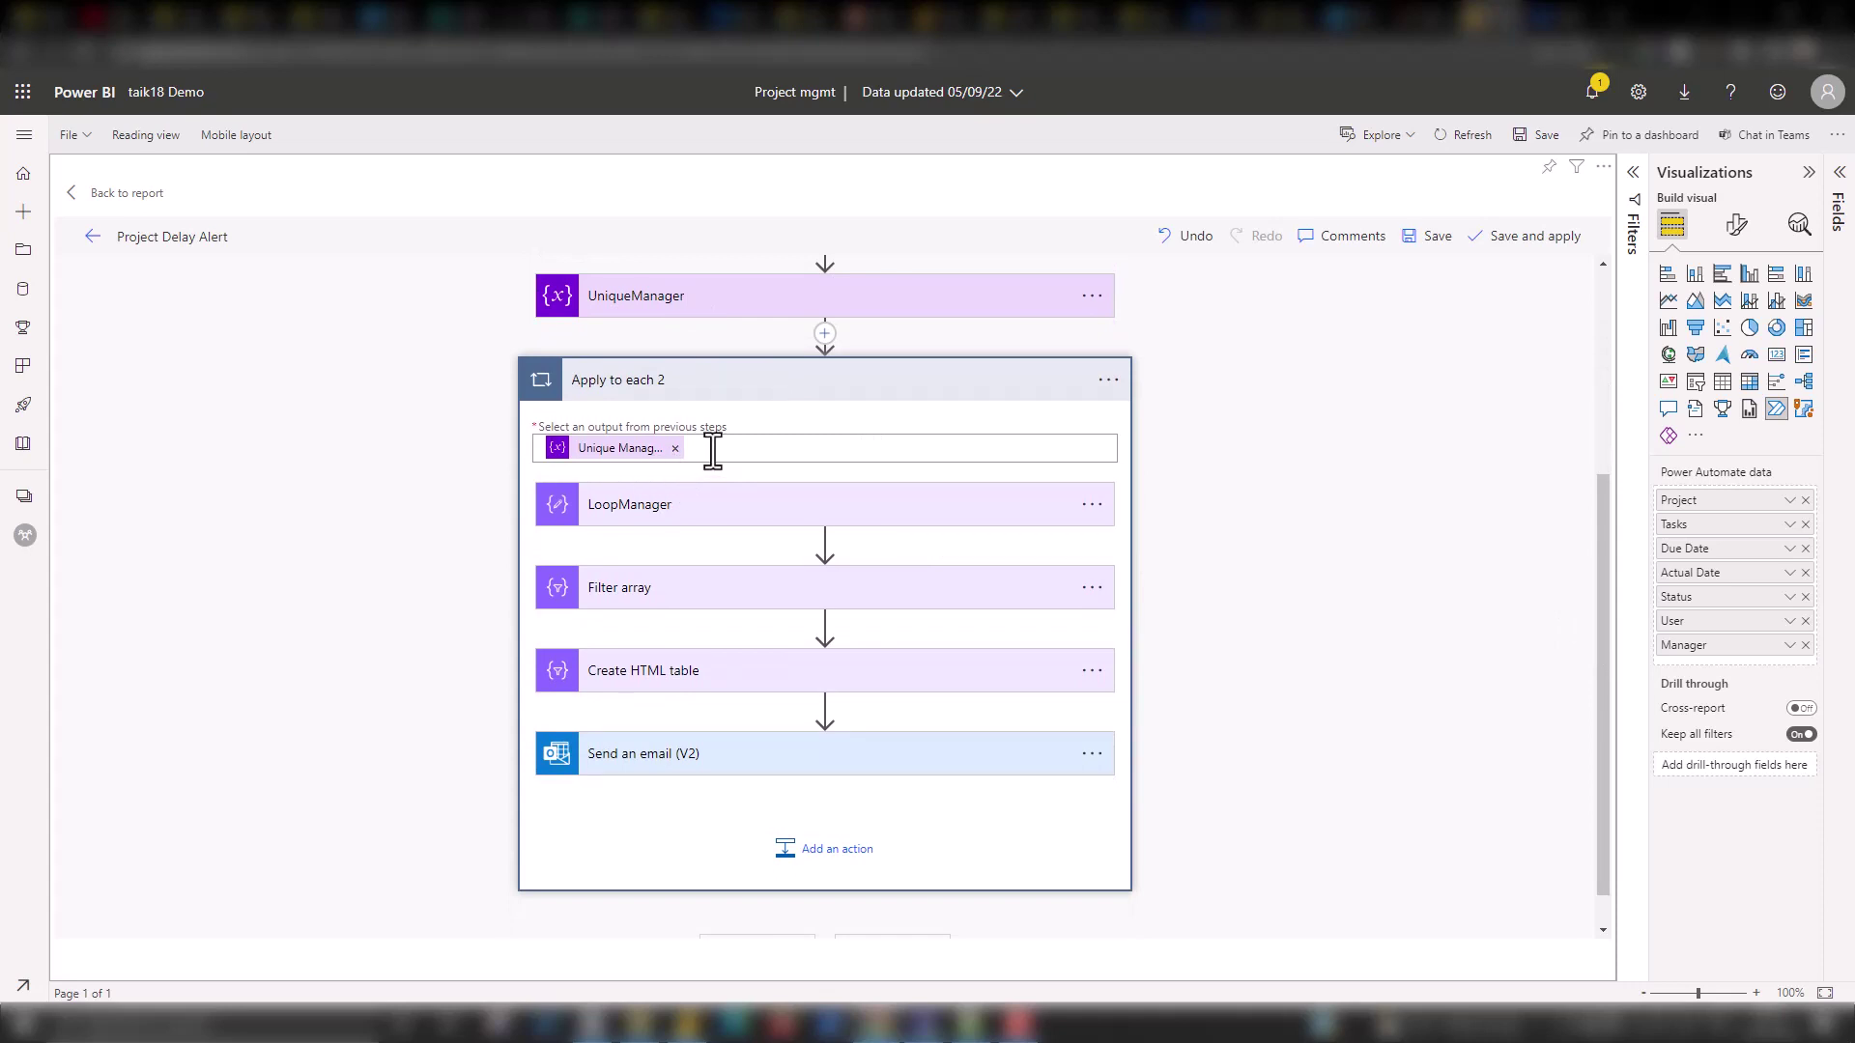
pyautogui.click(742, 512)
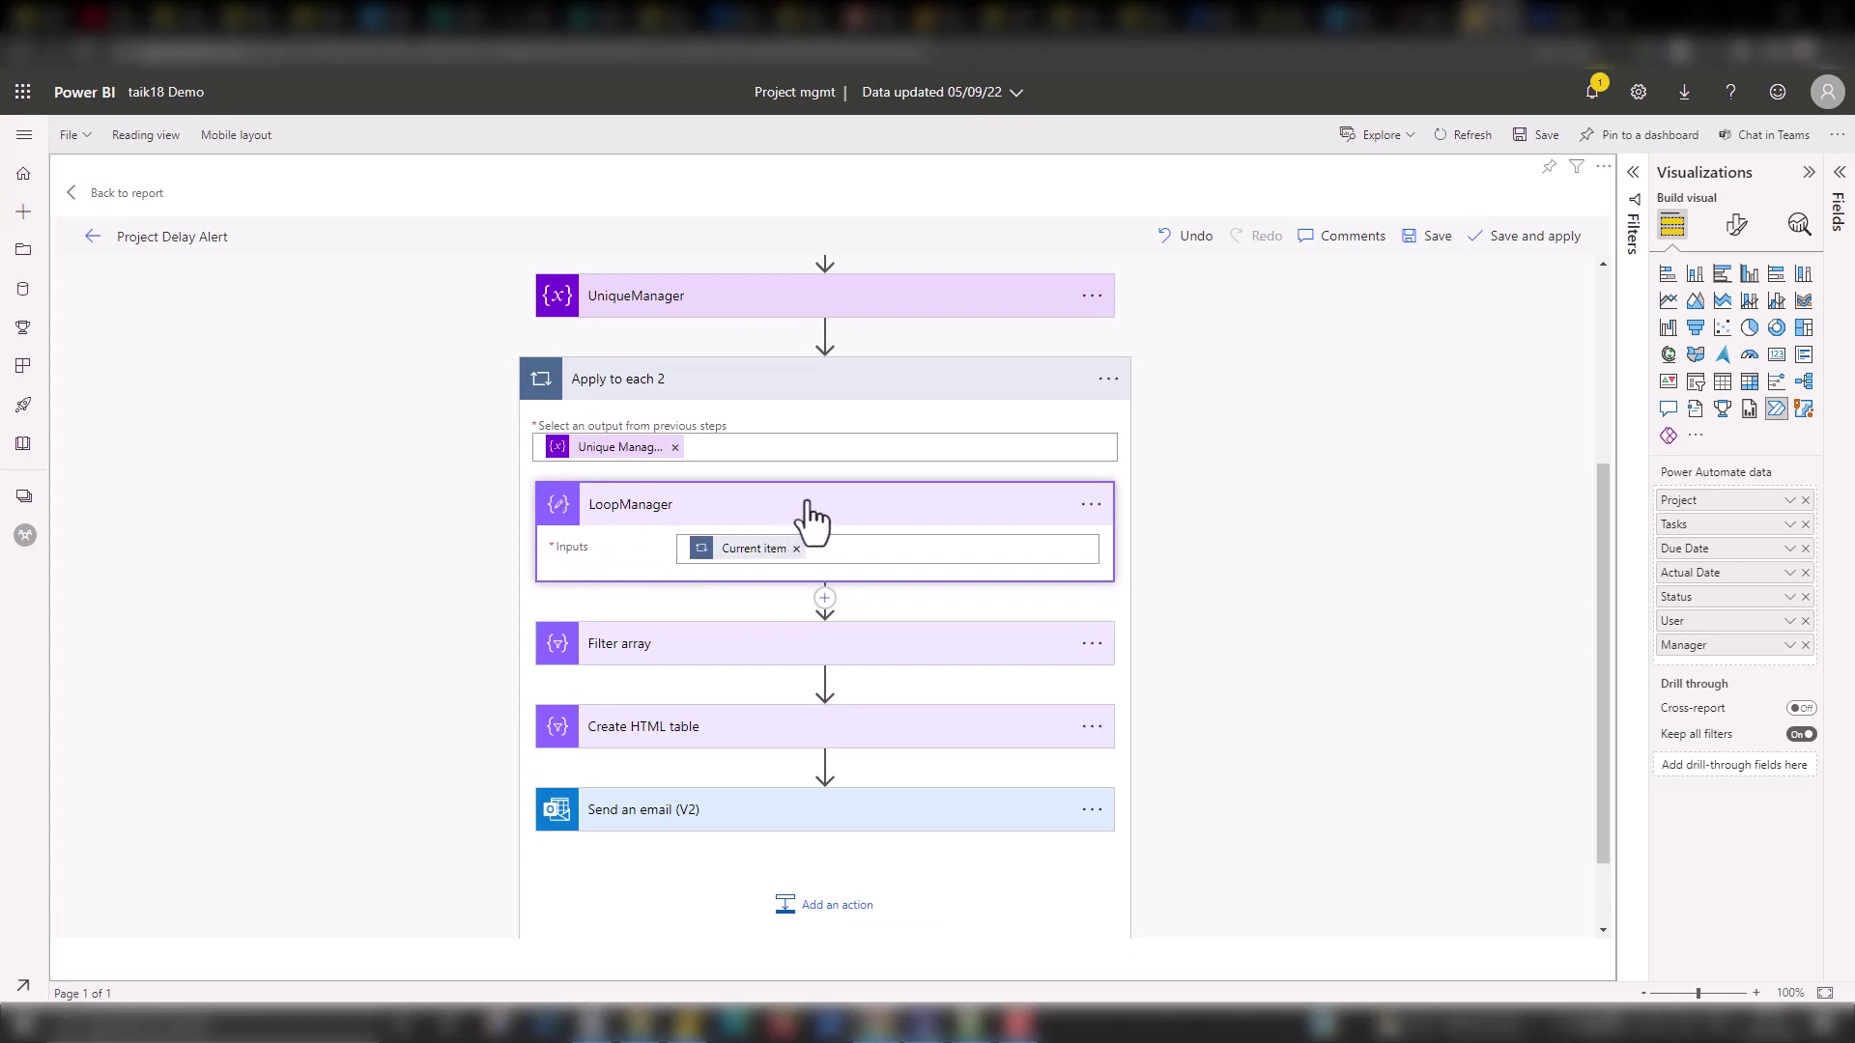
# Search for DATA OPERATION in a new action after LoopManager, browse the Data Operation actions, and discard the new action.
pyautogui.click(824, 597)
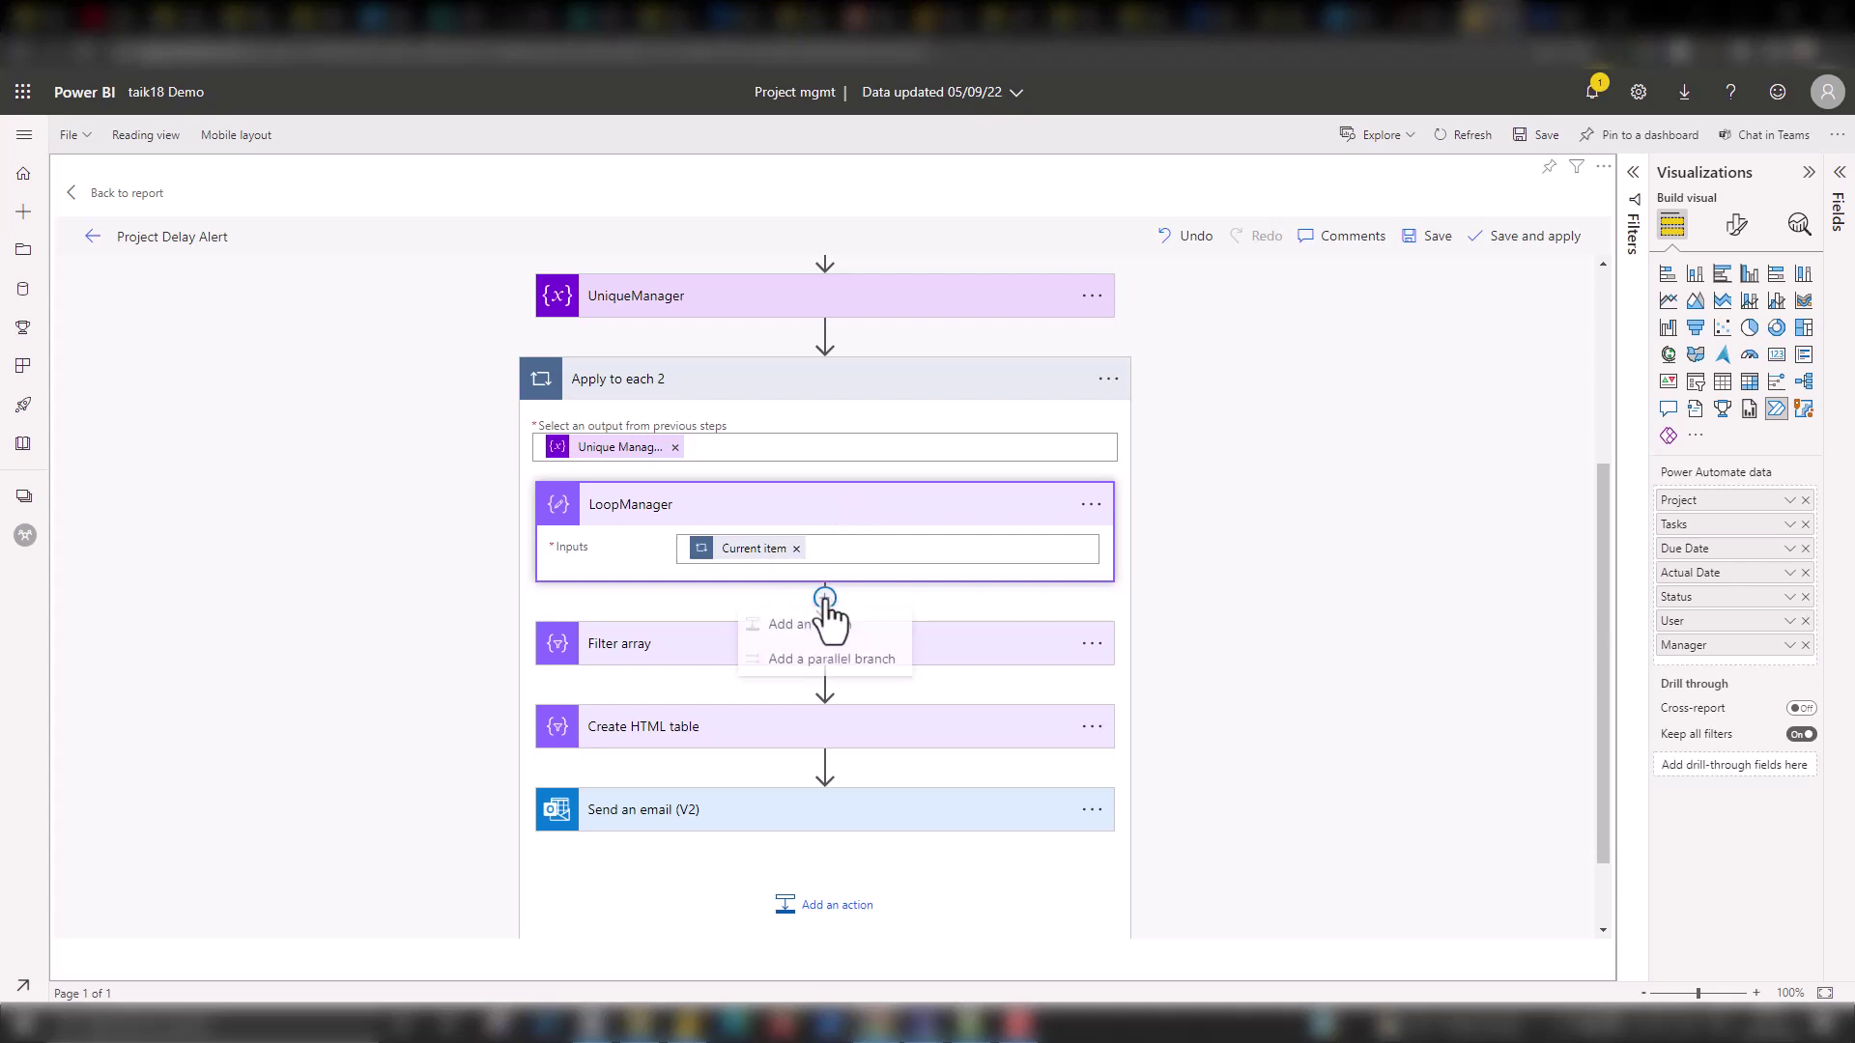
pyautogui.click(867, 628)
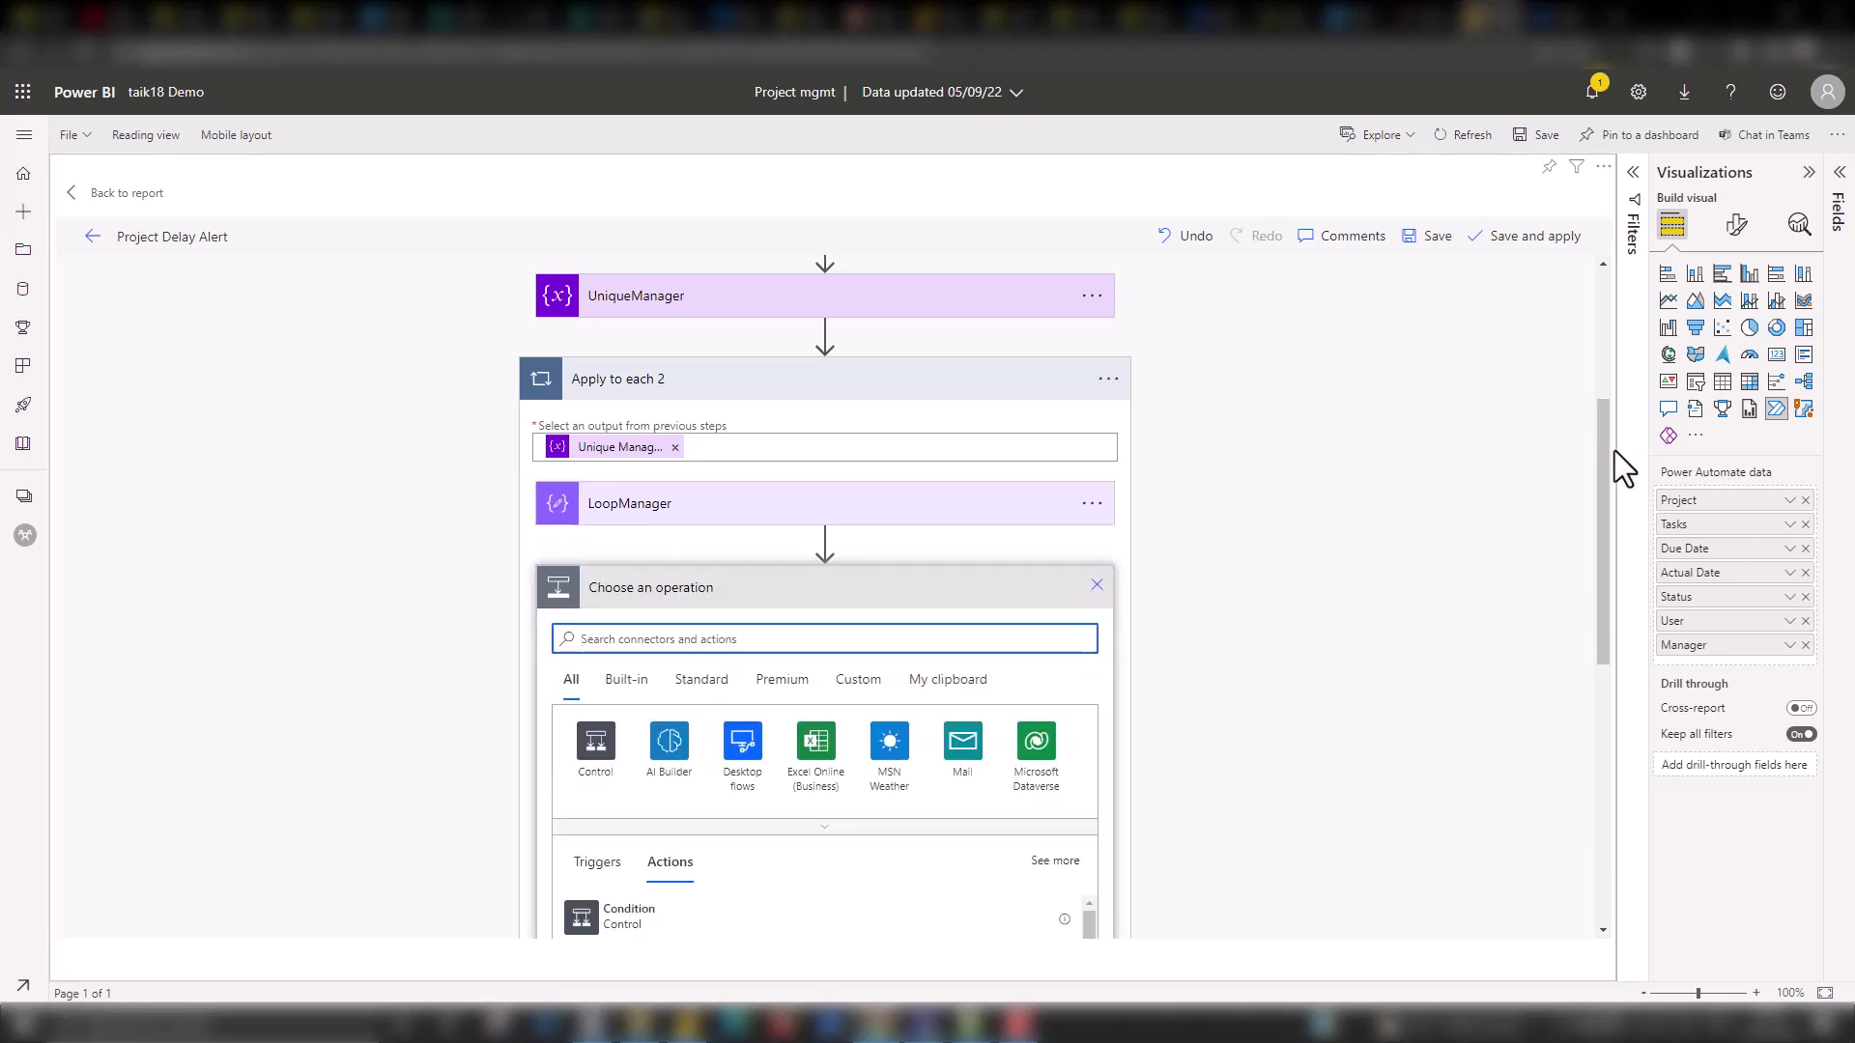
pyautogui.moveTo(1606, 450); pyautogui.dragTo(1574, 483)
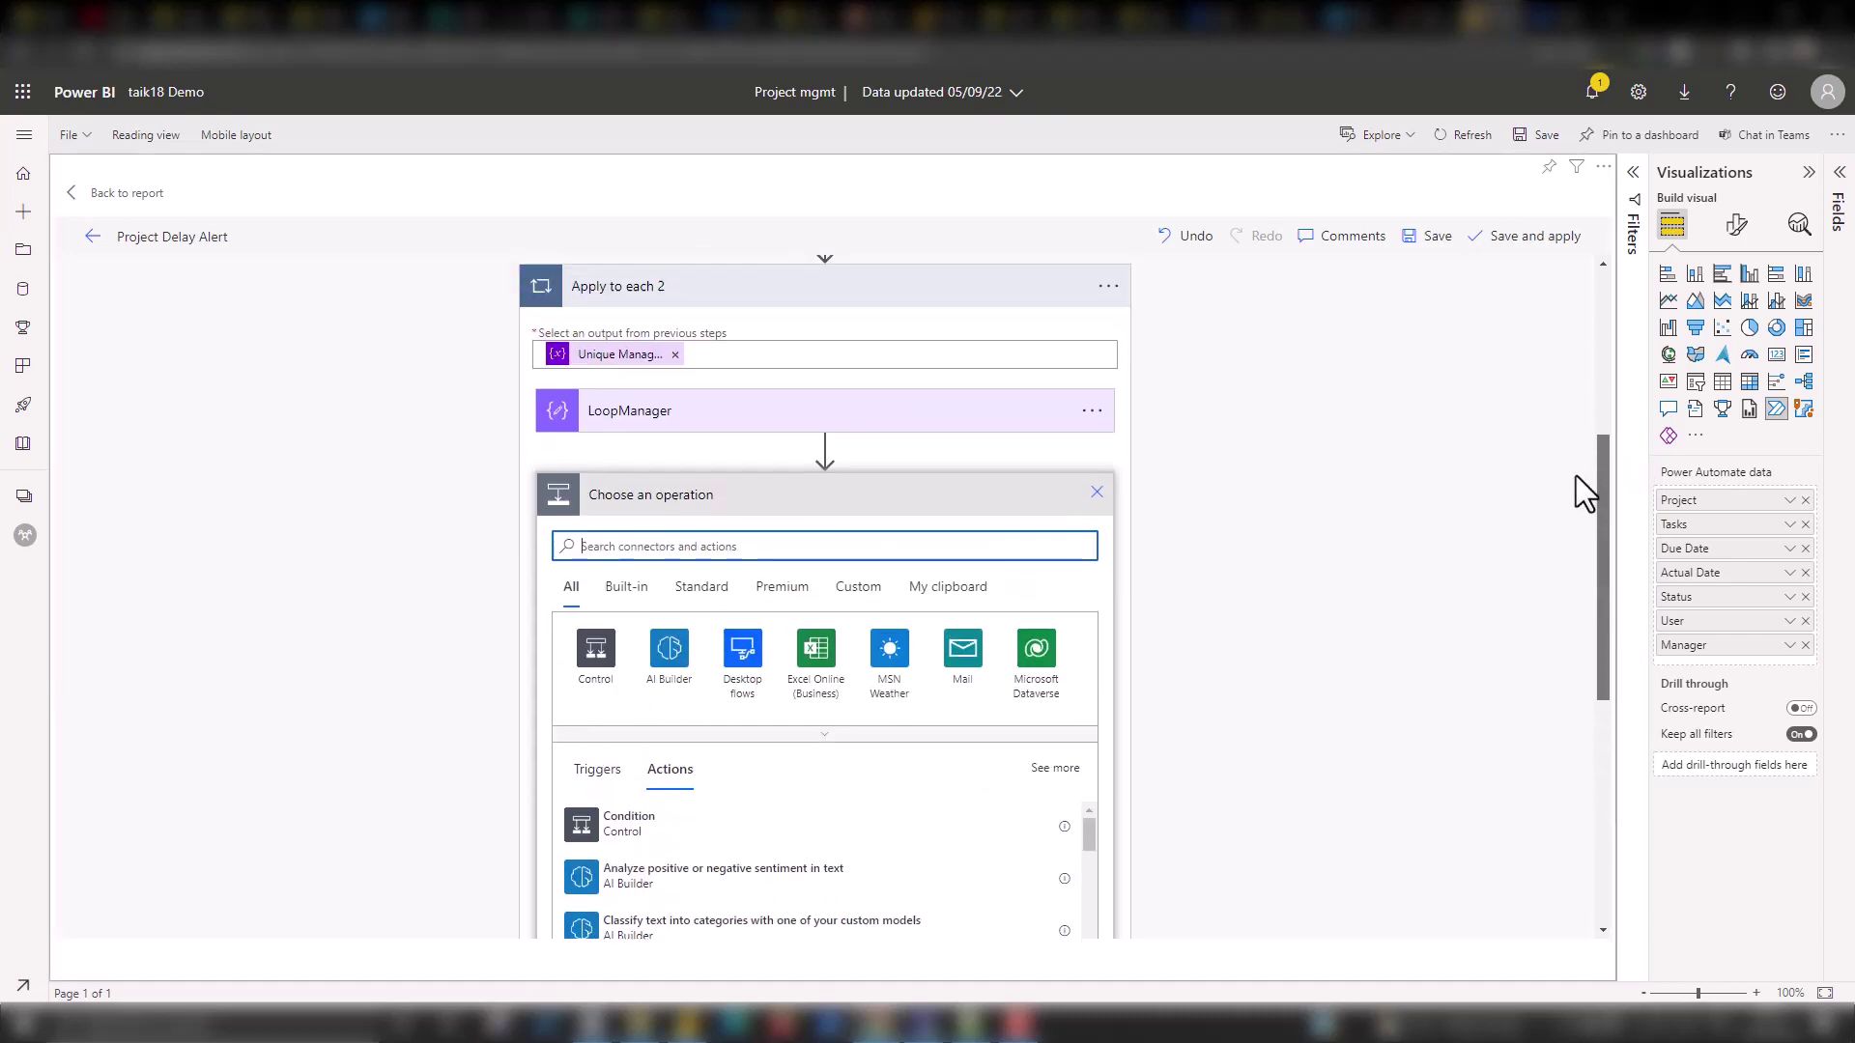
pyautogui.click(693, 552)
pyautogui.write('DATA OPERATION')
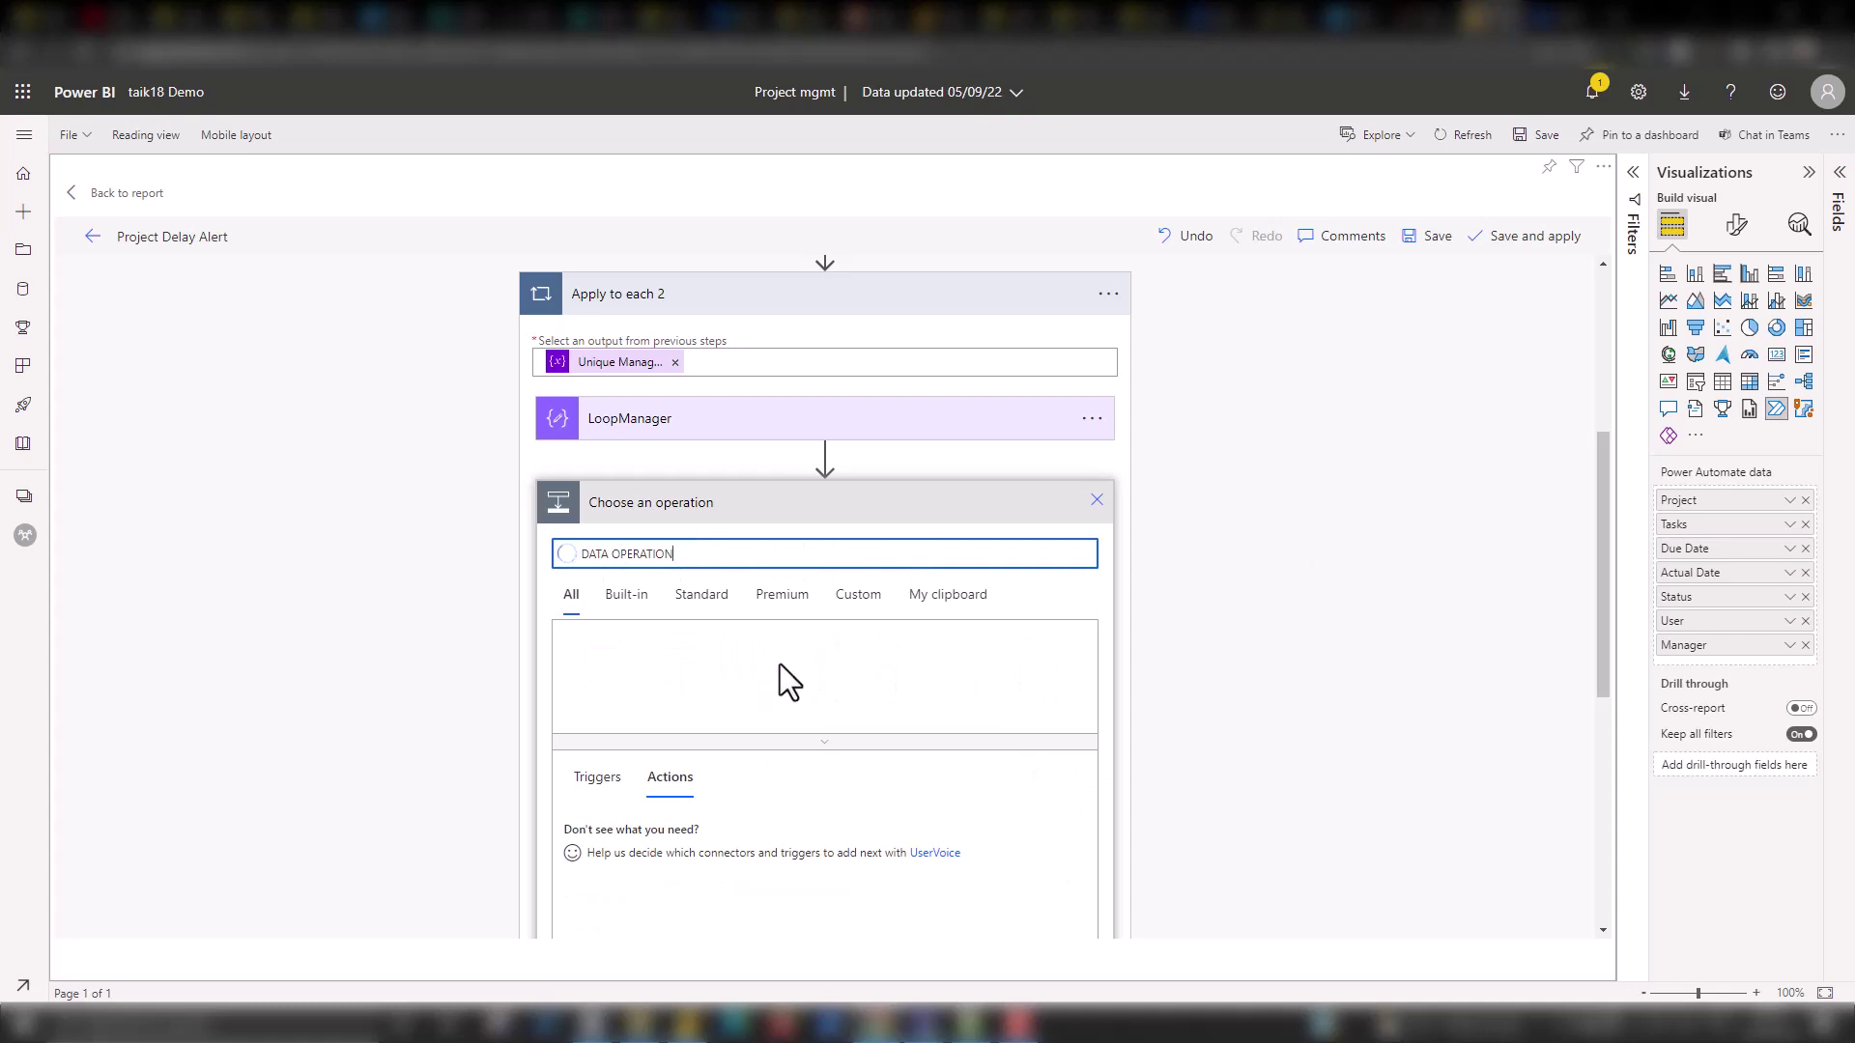
pyautogui.click(600, 676)
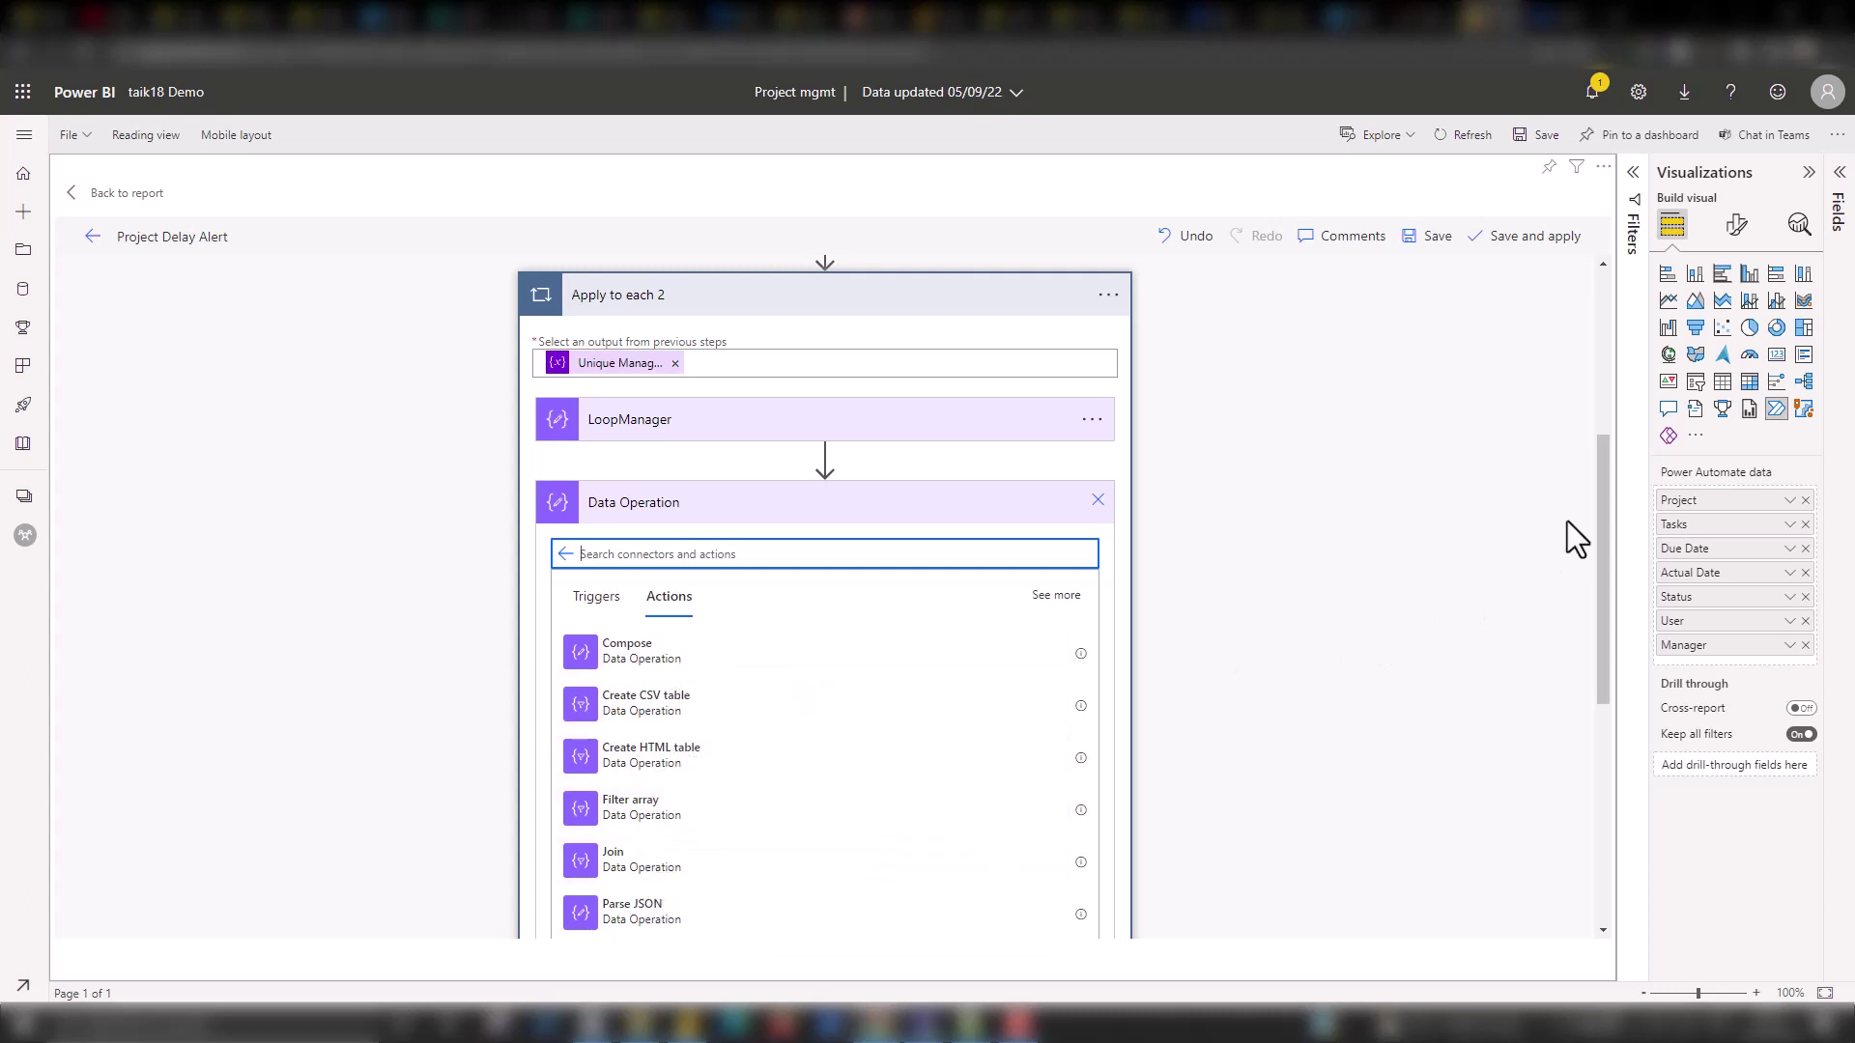
pyautogui.moveTo(1603, 485); pyautogui.dragTo(1608, 553)
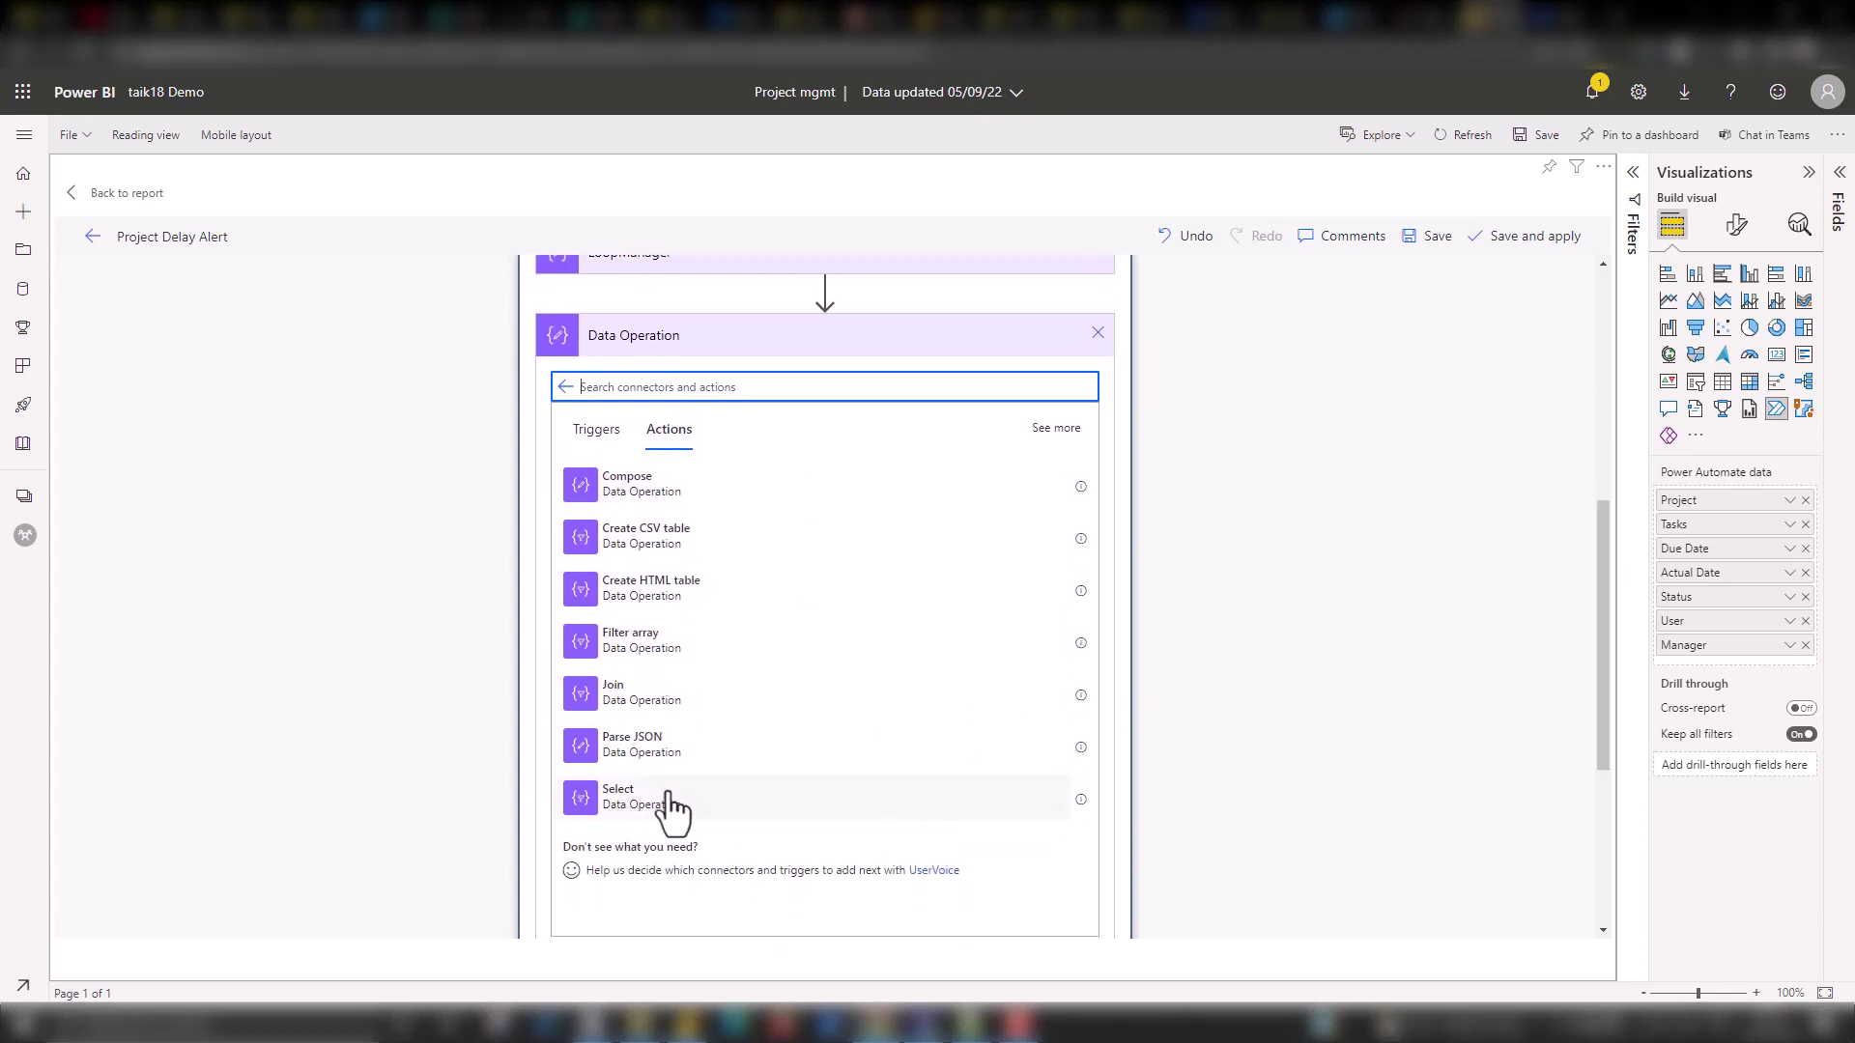
pyautogui.click(1098, 334)
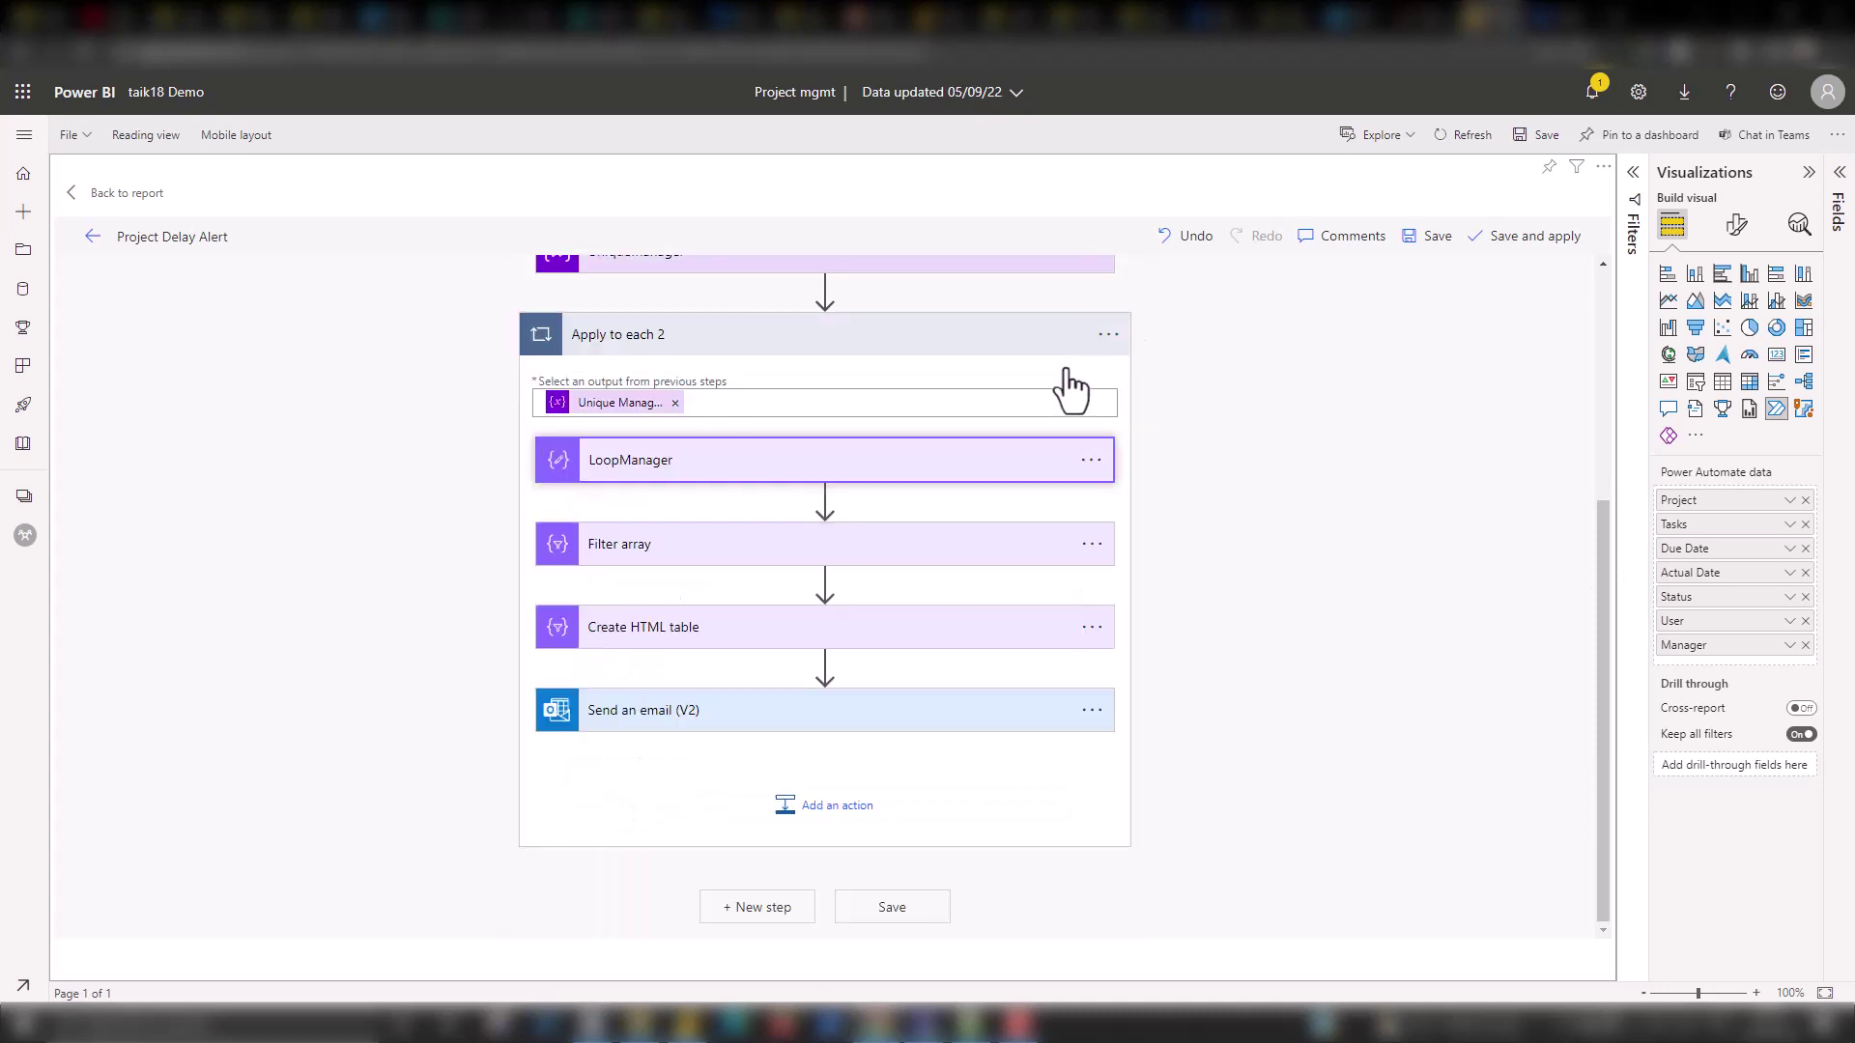
# Expand LoopManager and view the dynamic content available for its Inputs.
pyautogui.click(688, 464)
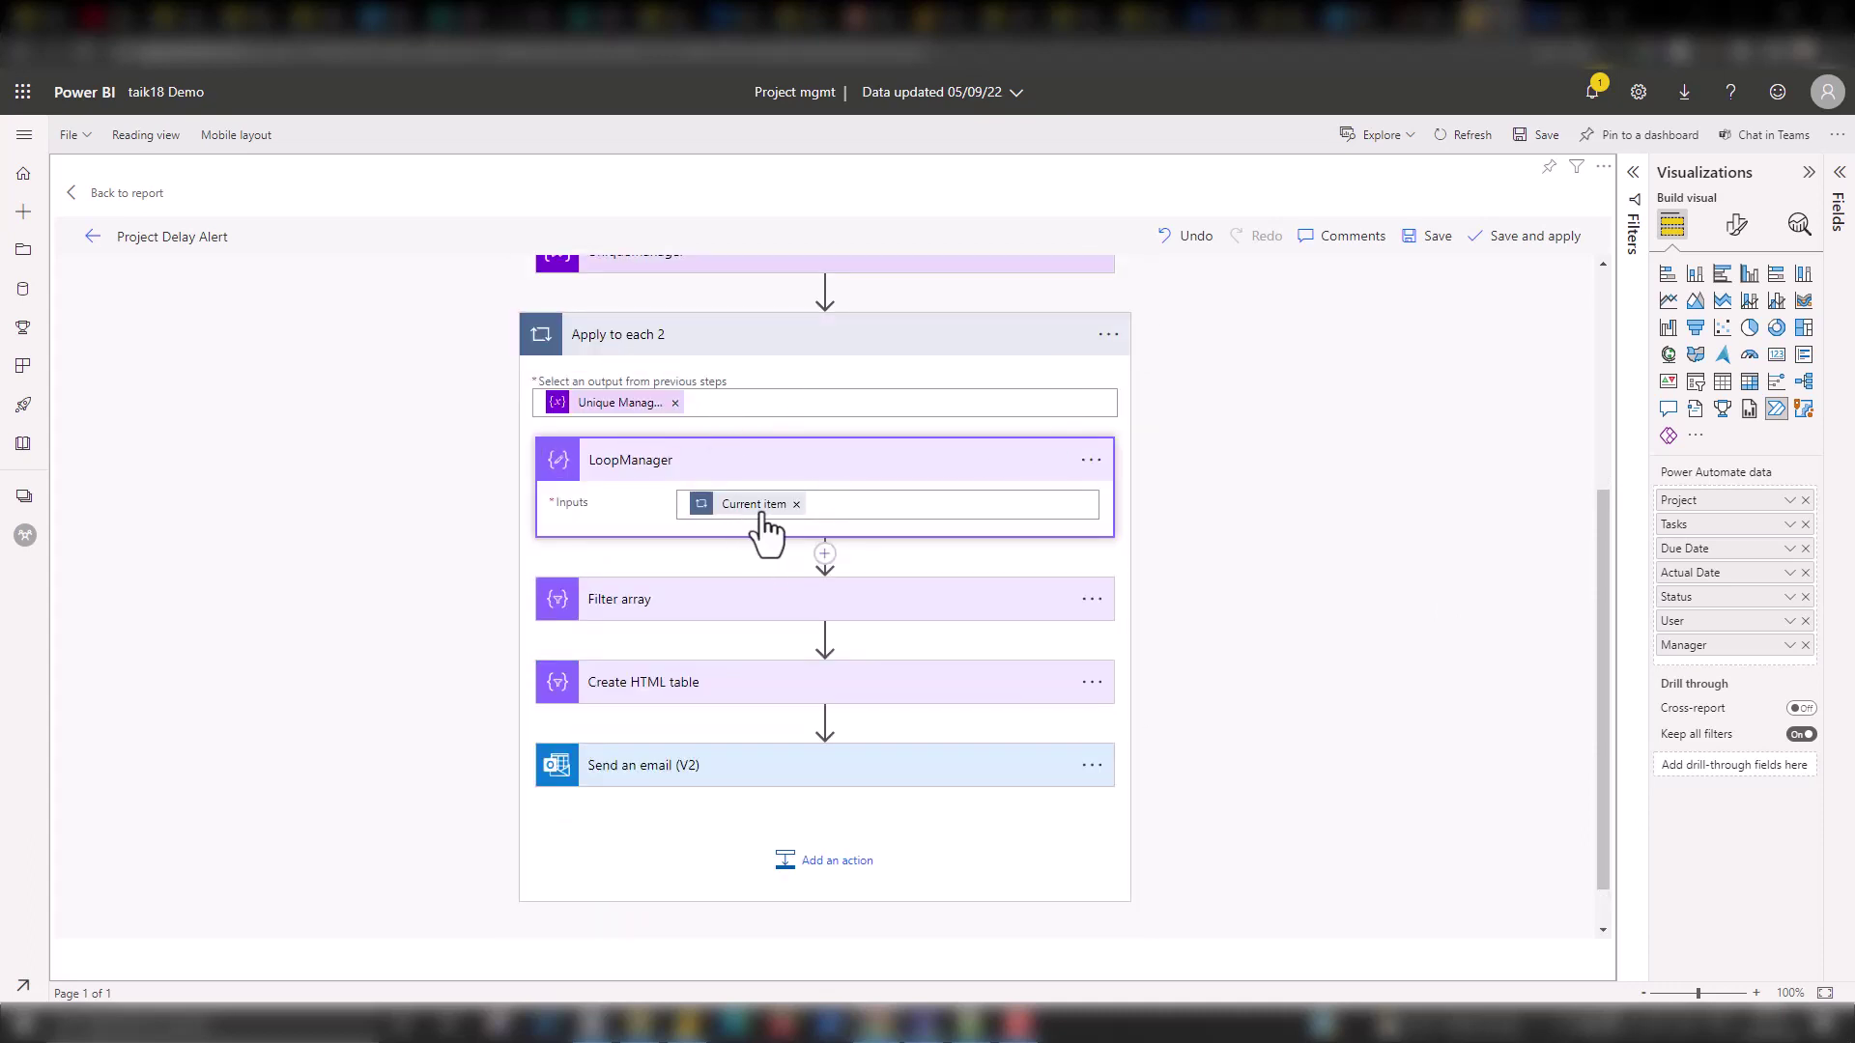
pyautogui.click(998, 510)
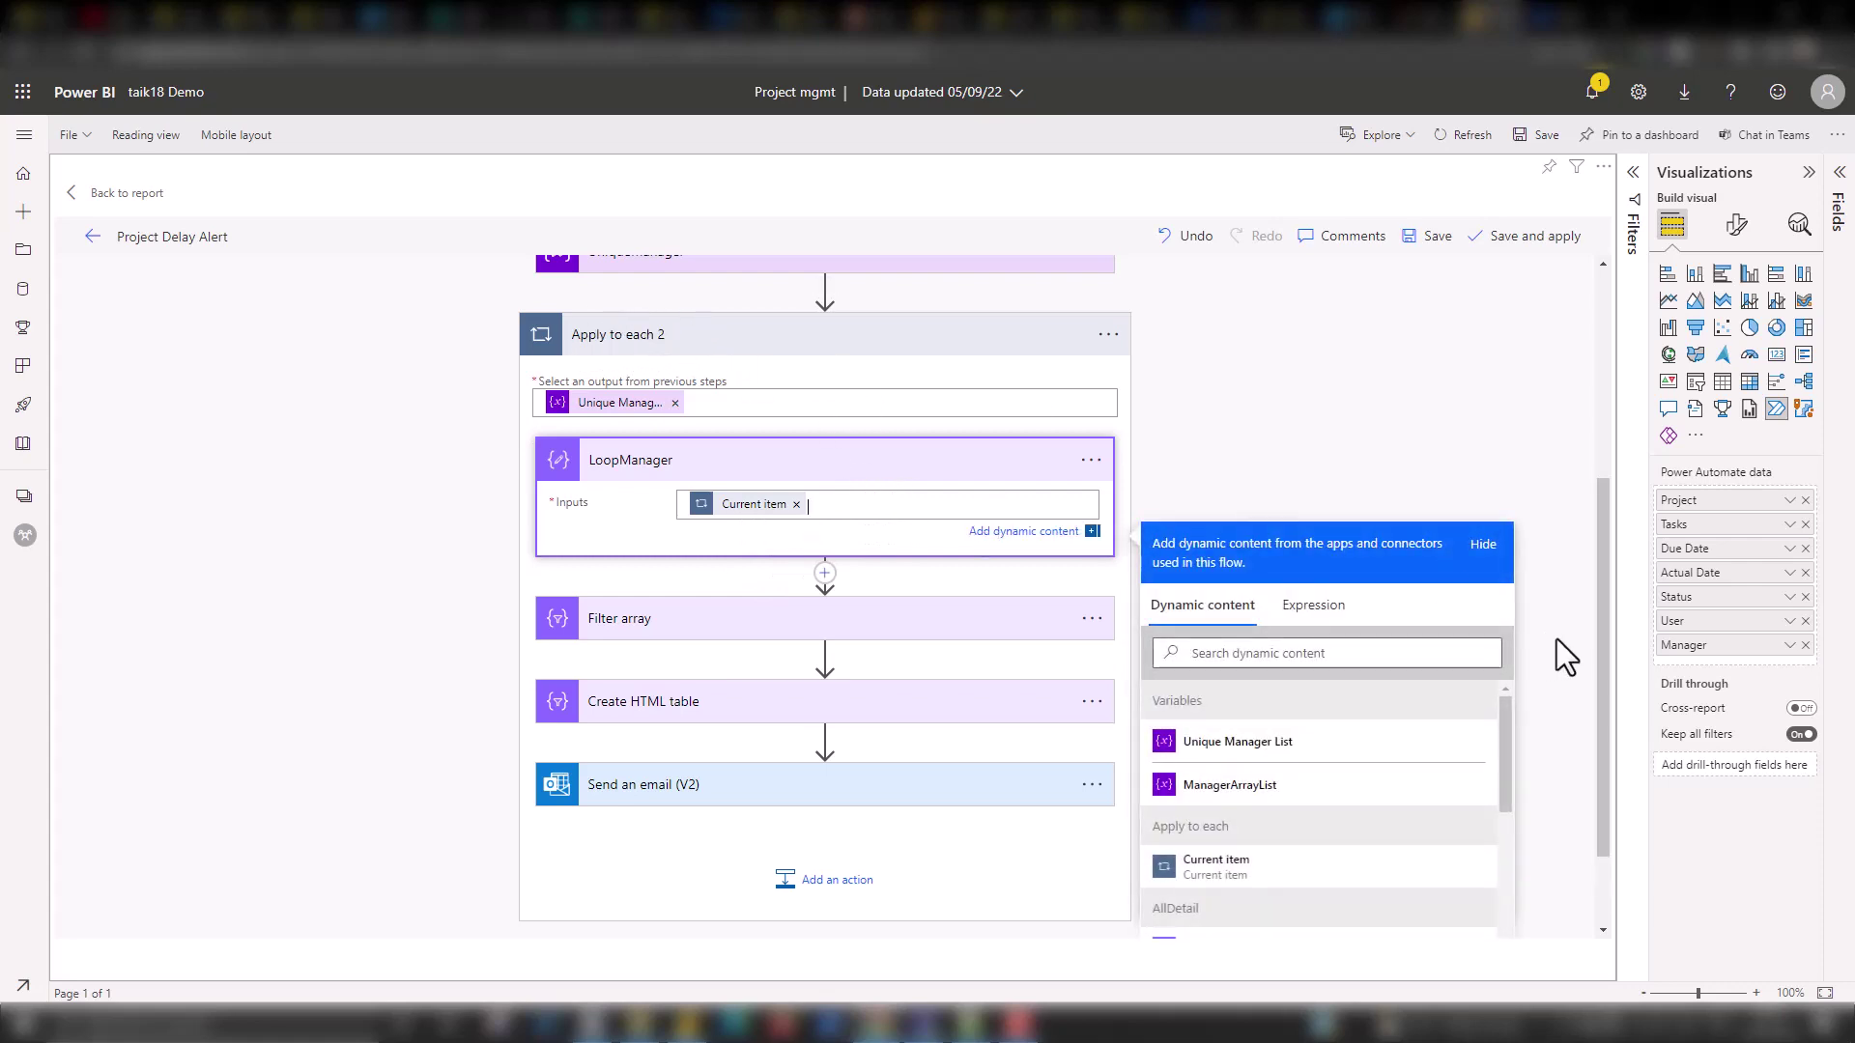
pyautogui.scroll(-1, 1597, 609)
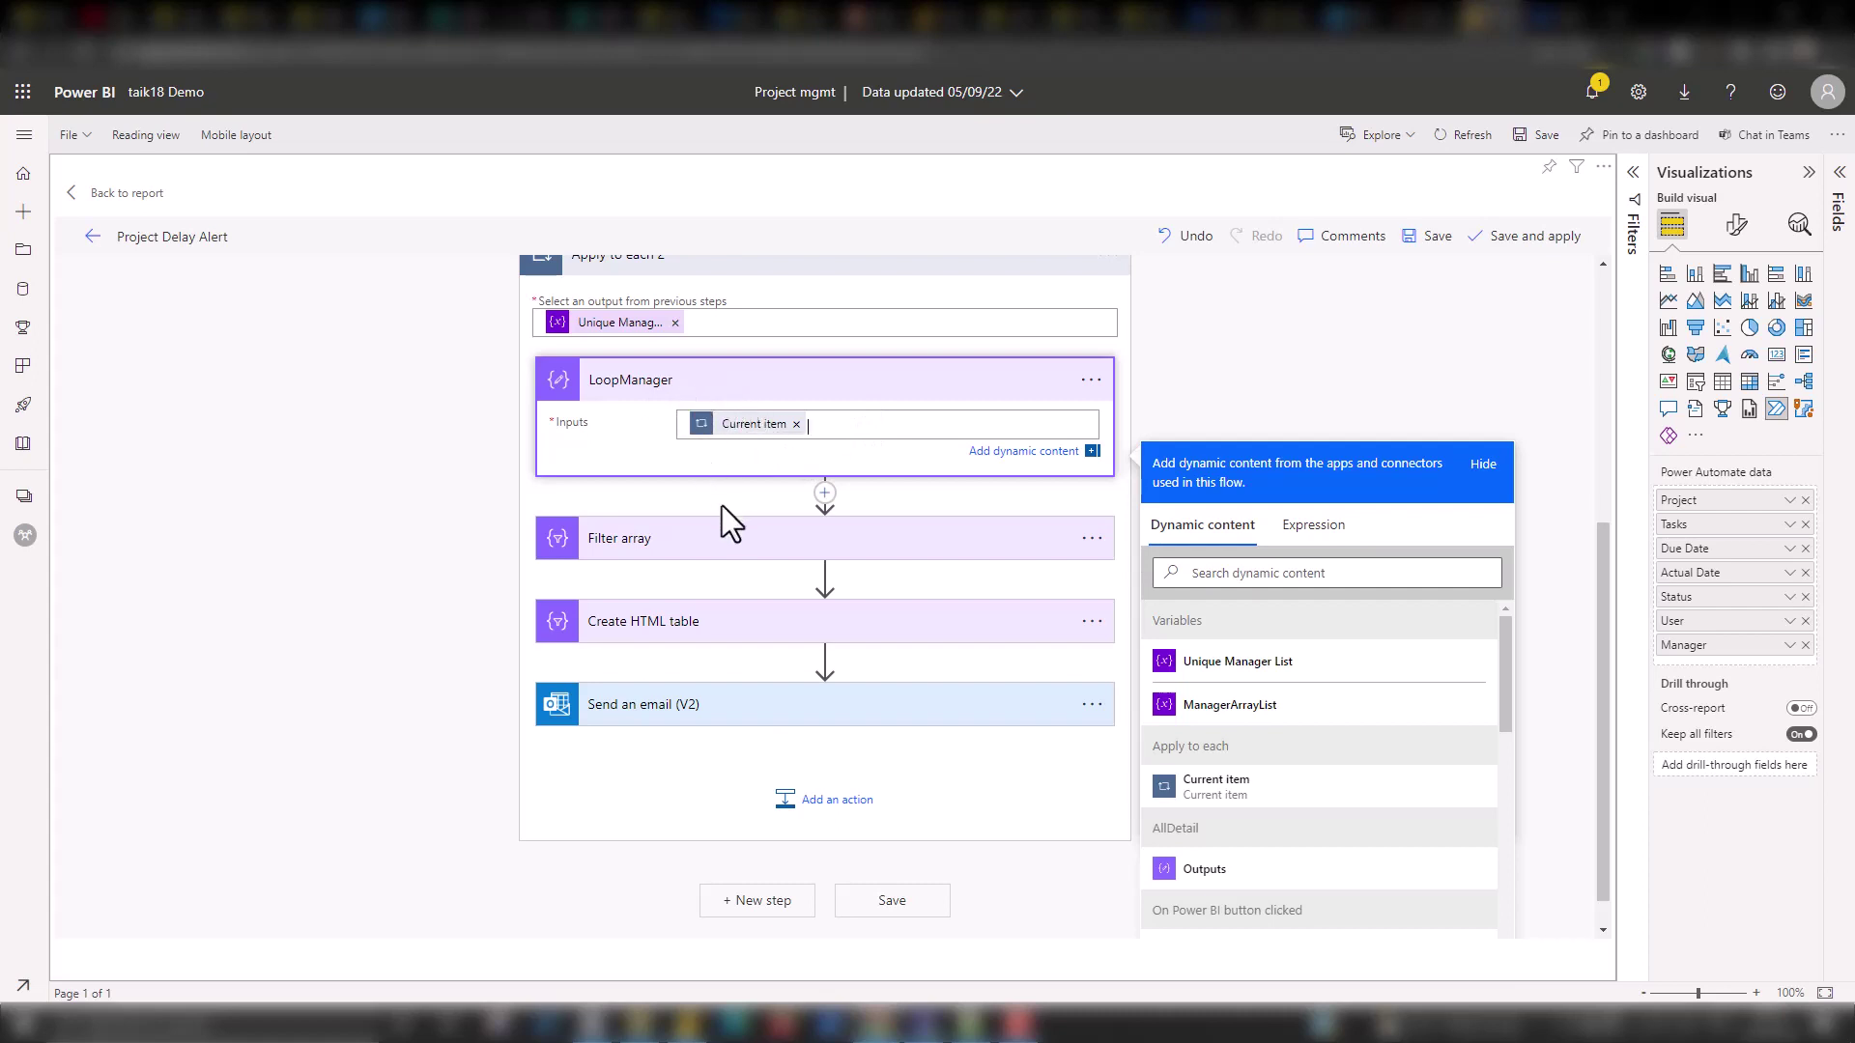
# Check the Filter array settings, search for FILTER in a new action after LoopManager, and discard the new action.
pyautogui.click(744, 548)
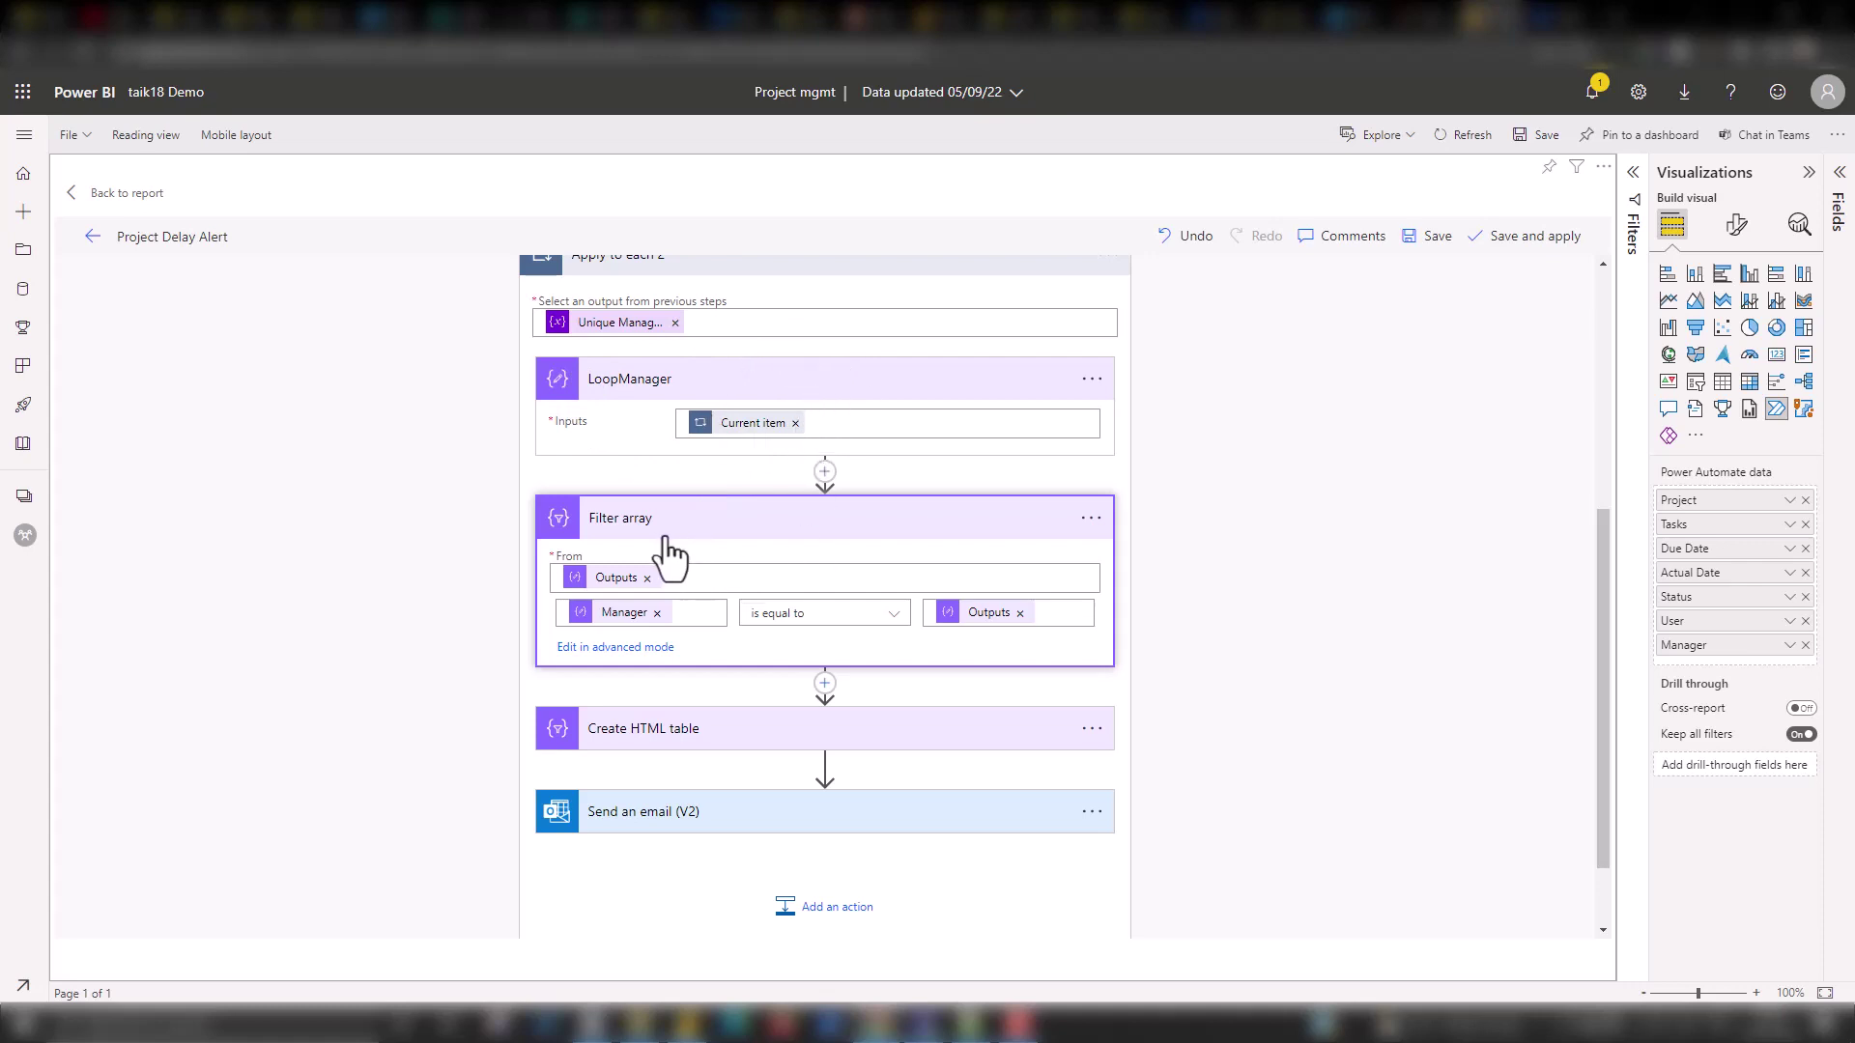
pyautogui.click(825, 472)
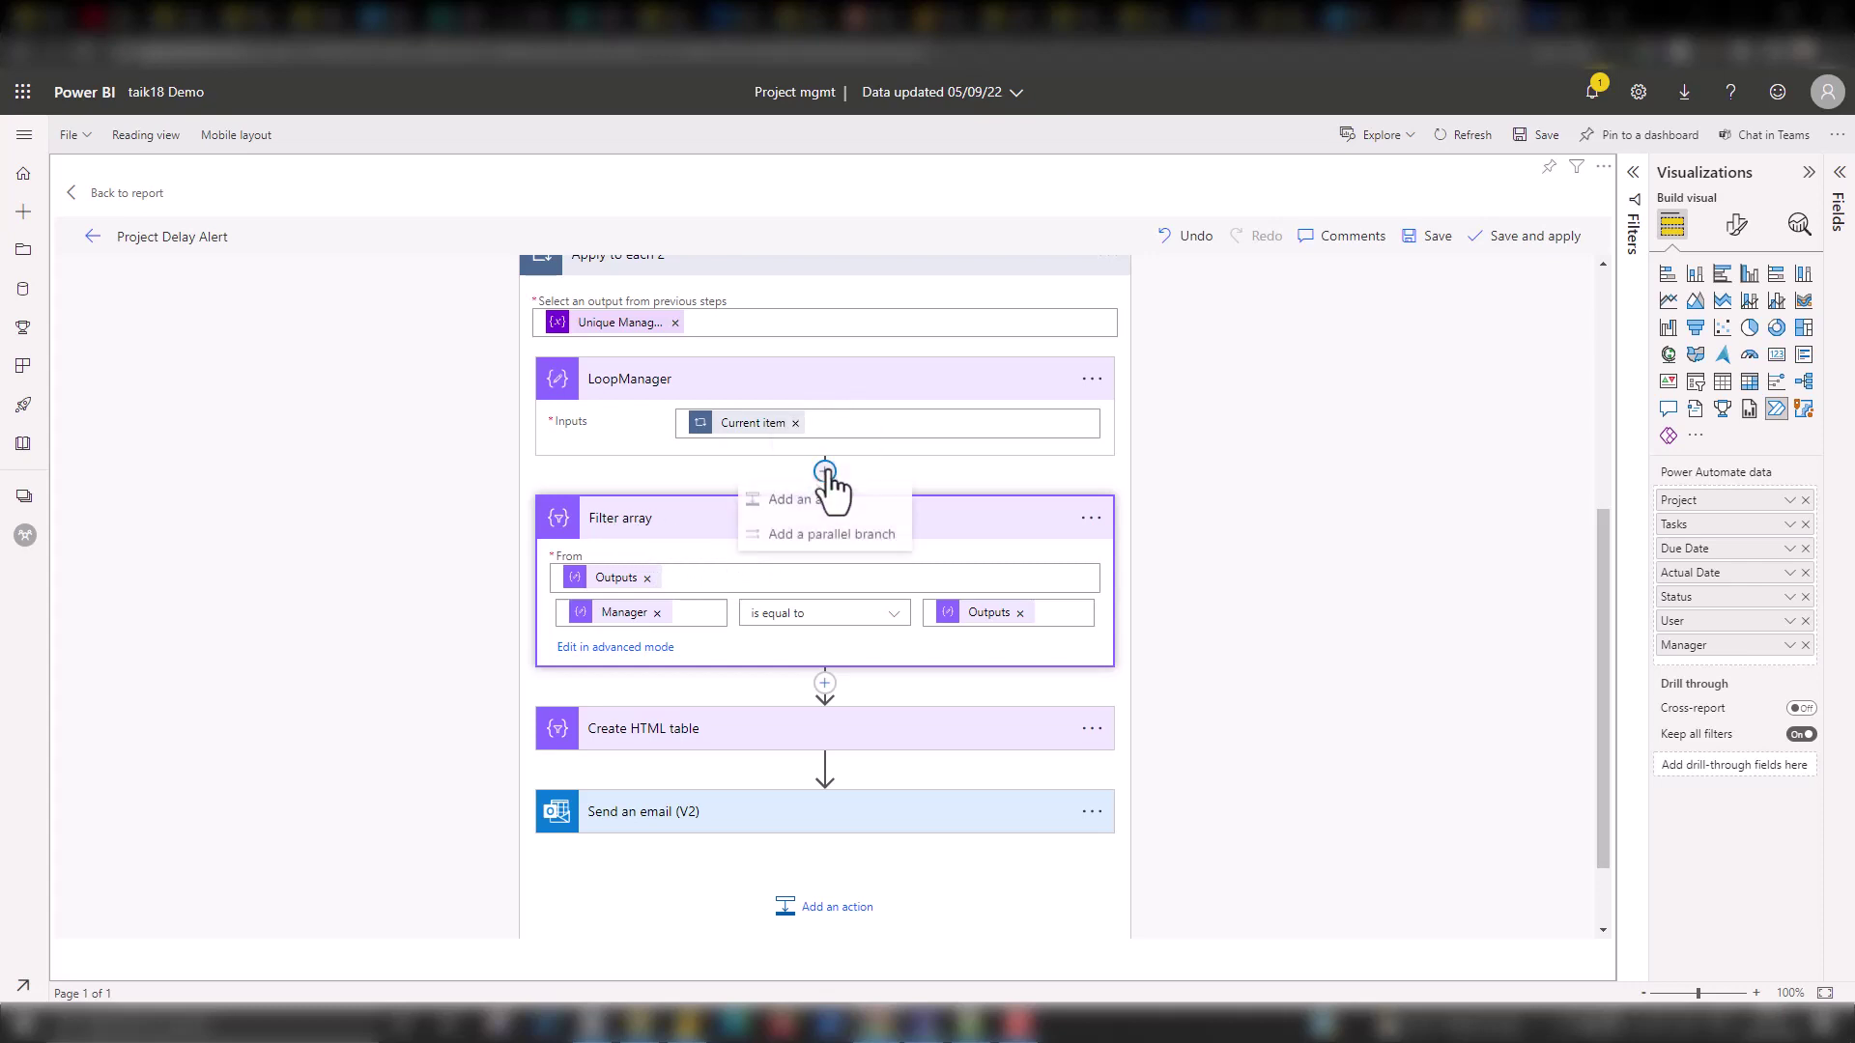
pyautogui.click(883, 515)
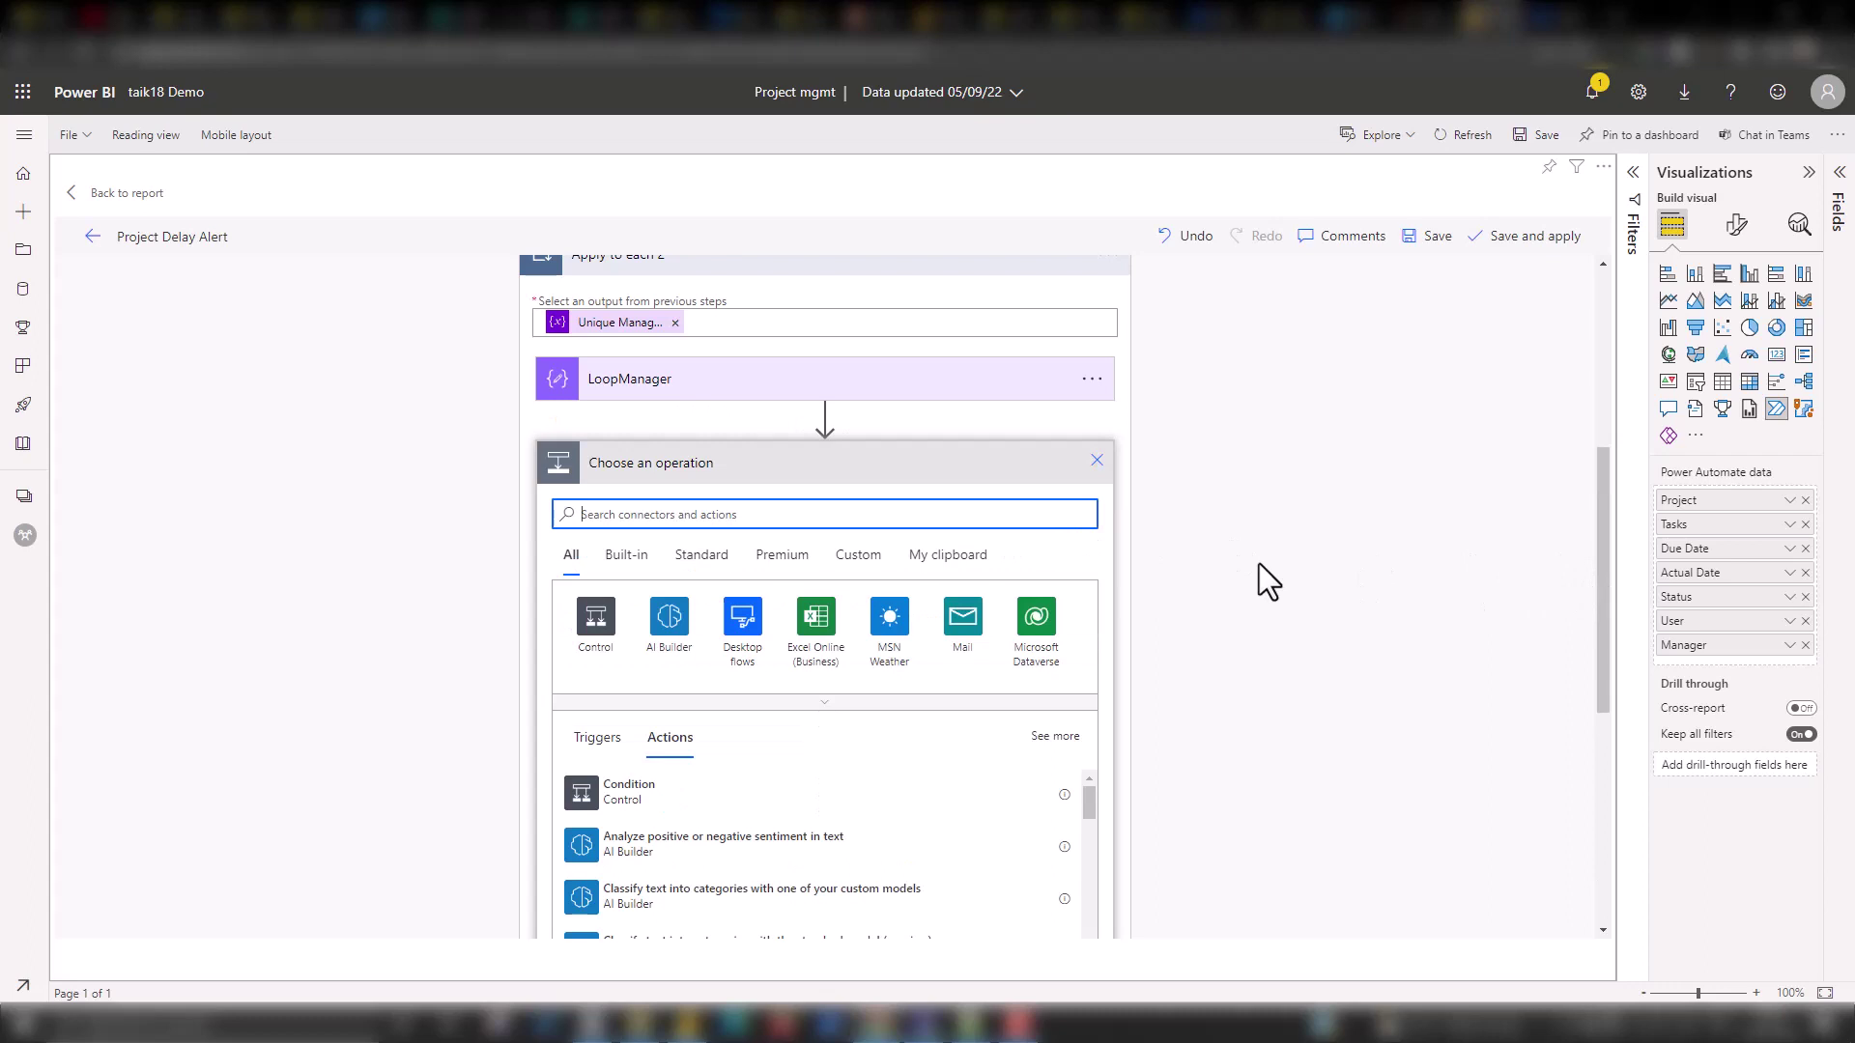
pyautogui.write('FILTER')
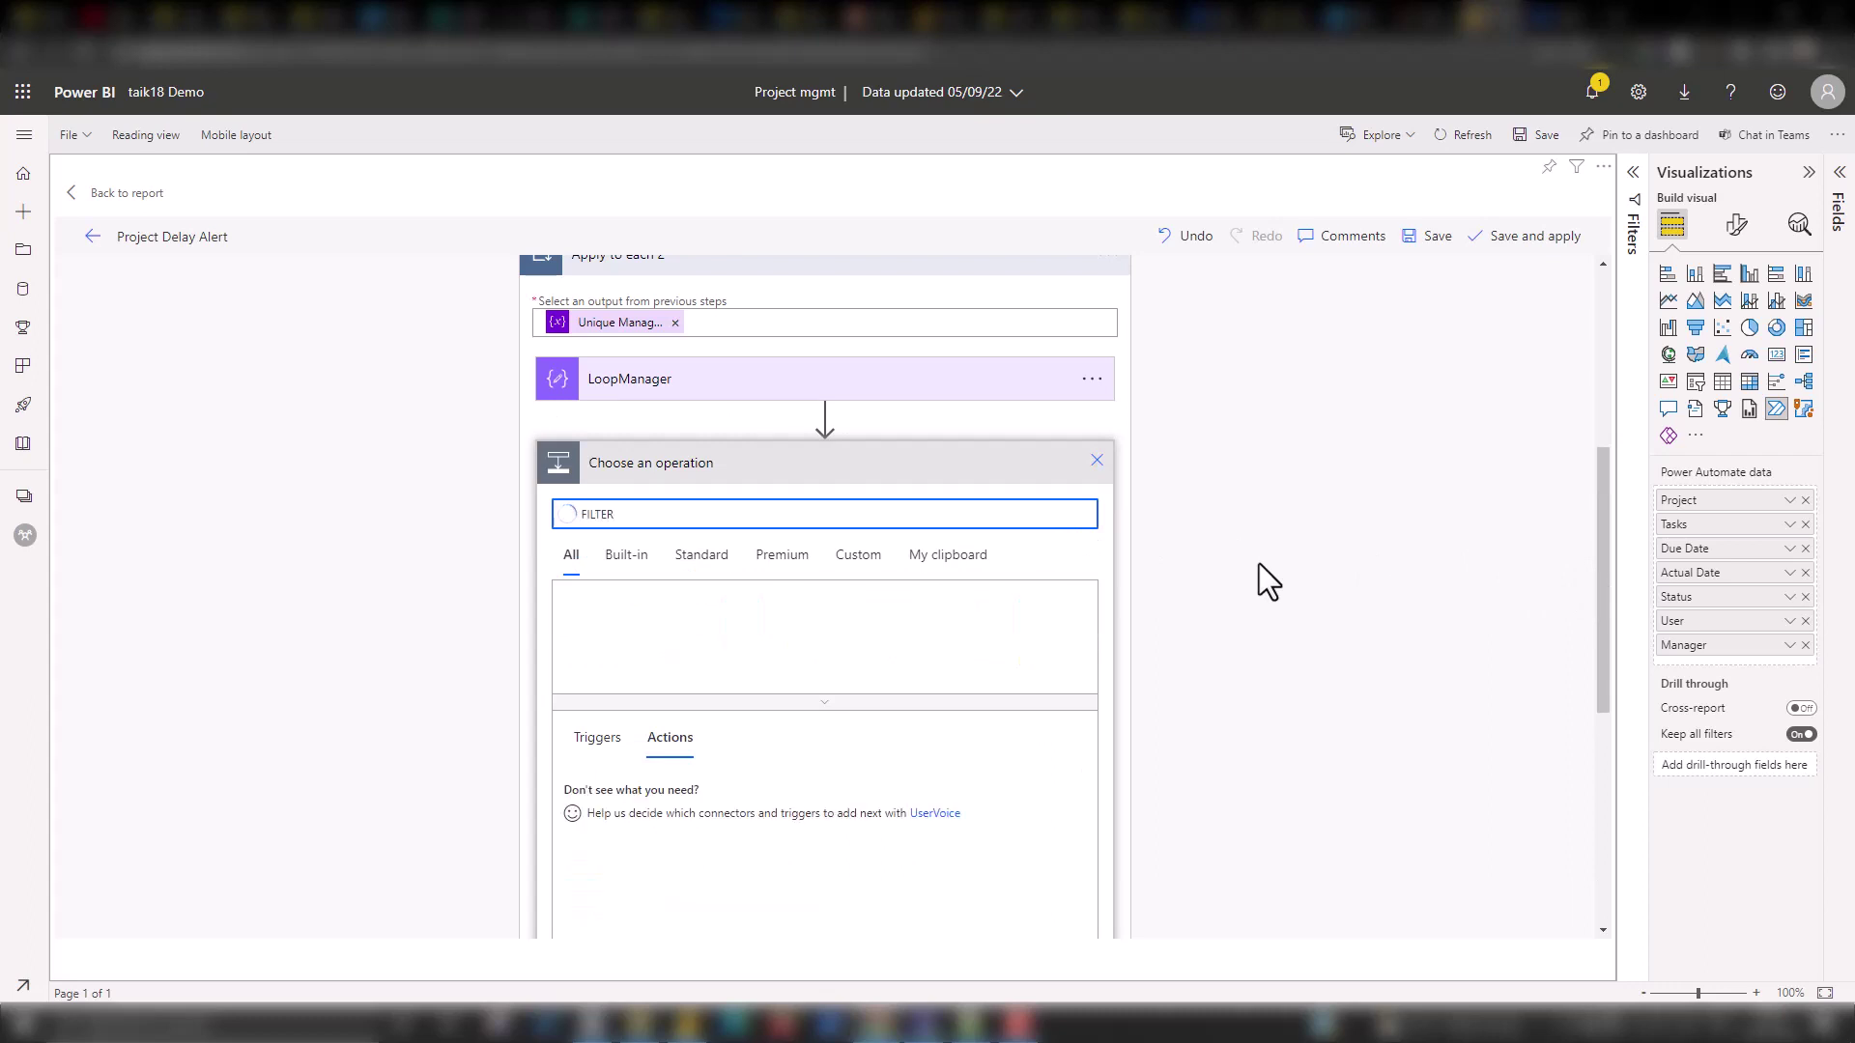
pyautogui.moveTo(1602, 495); pyautogui.dragTo(1602, 531)
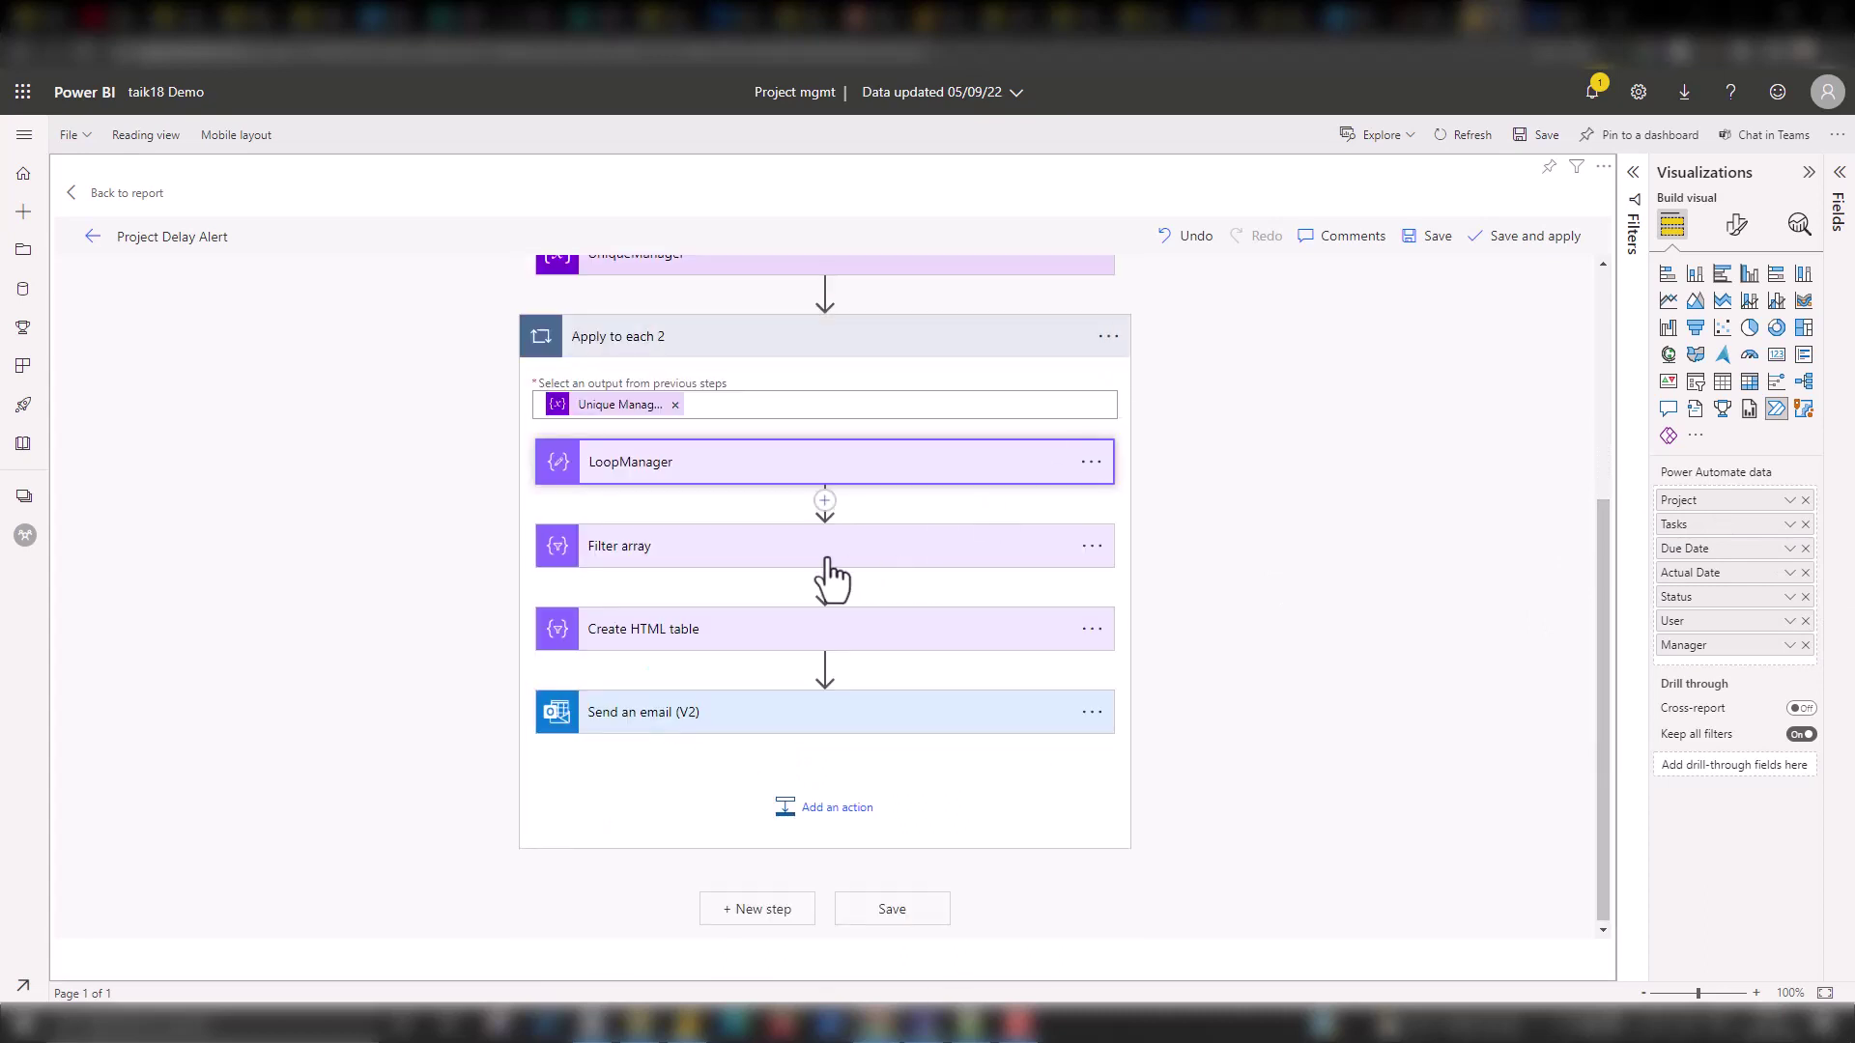
# Expand the Filter array action and browse the dynamic content available for its From input.
pyautogui.click(754, 551)
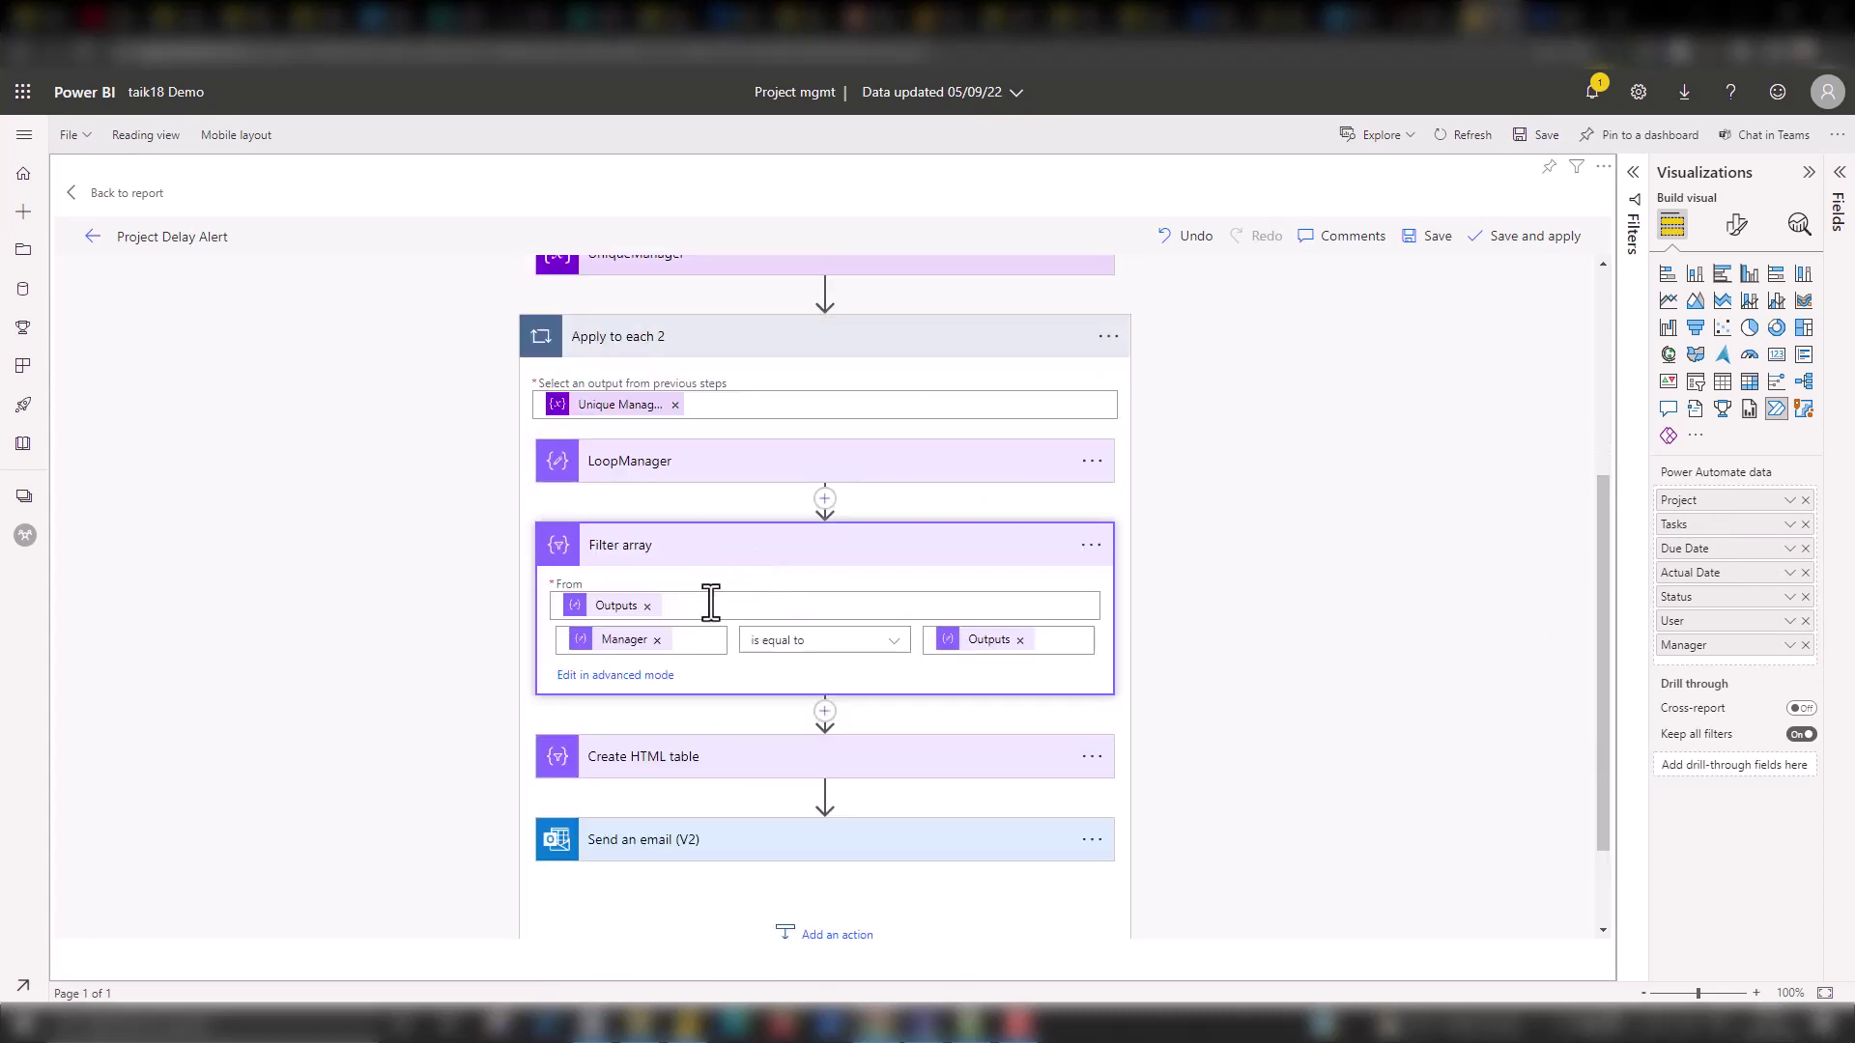
pyautogui.click(724, 605)
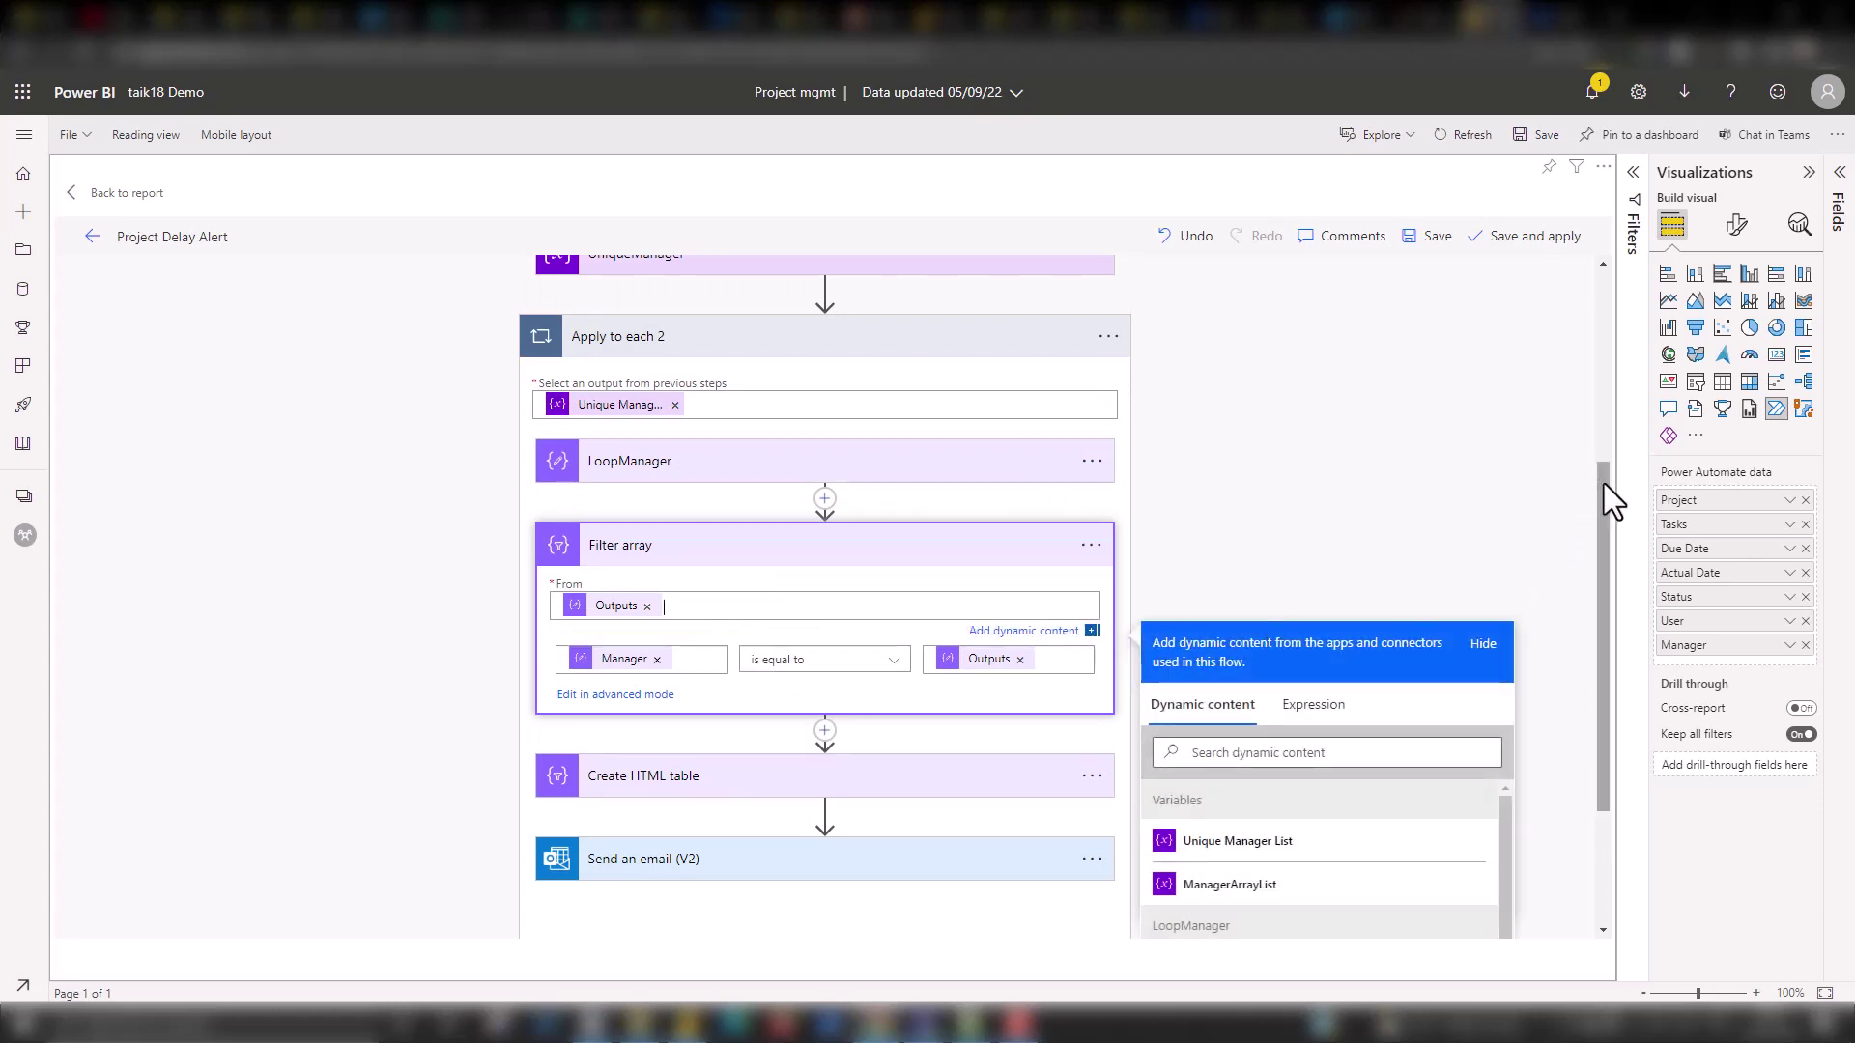
pyautogui.moveTo(1603, 483); pyautogui.dragTo(1602, 606)
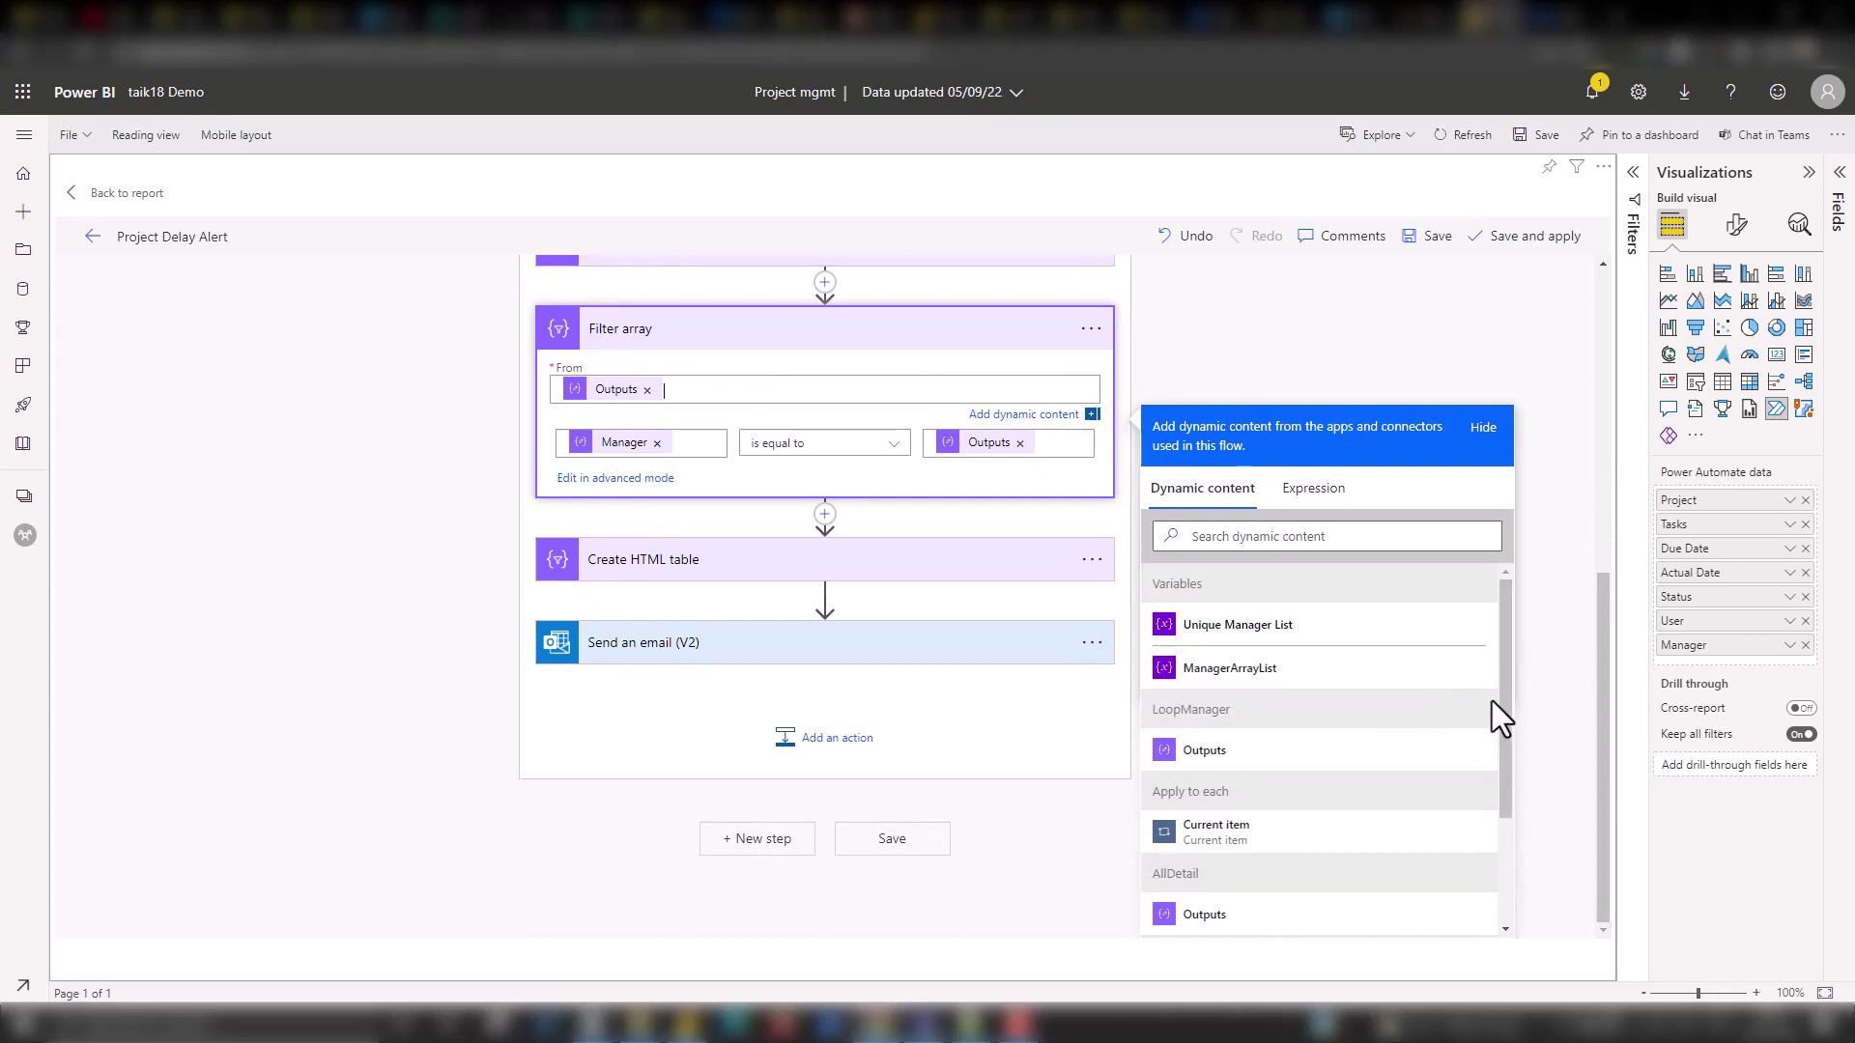
pyautogui.moveTo(612, 402)
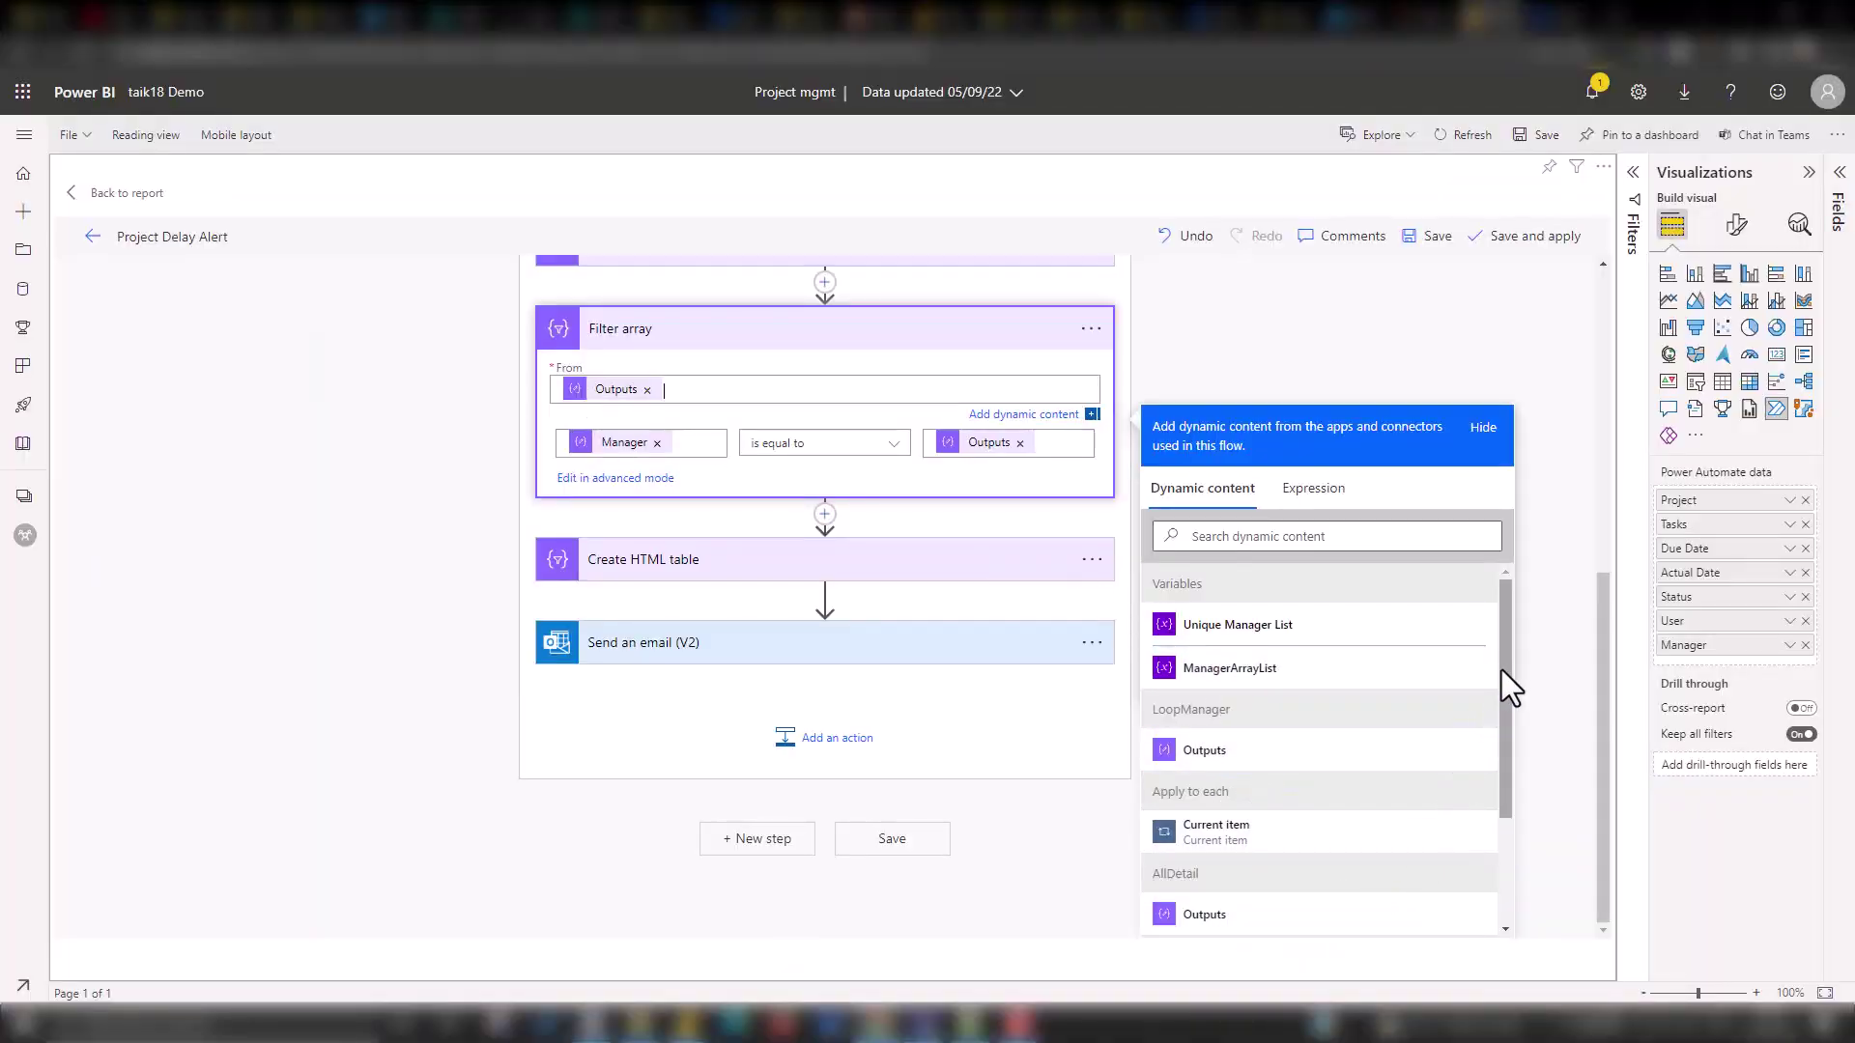
pyautogui.moveTo(1501, 670); pyautogui.dragTo(1500, 726)
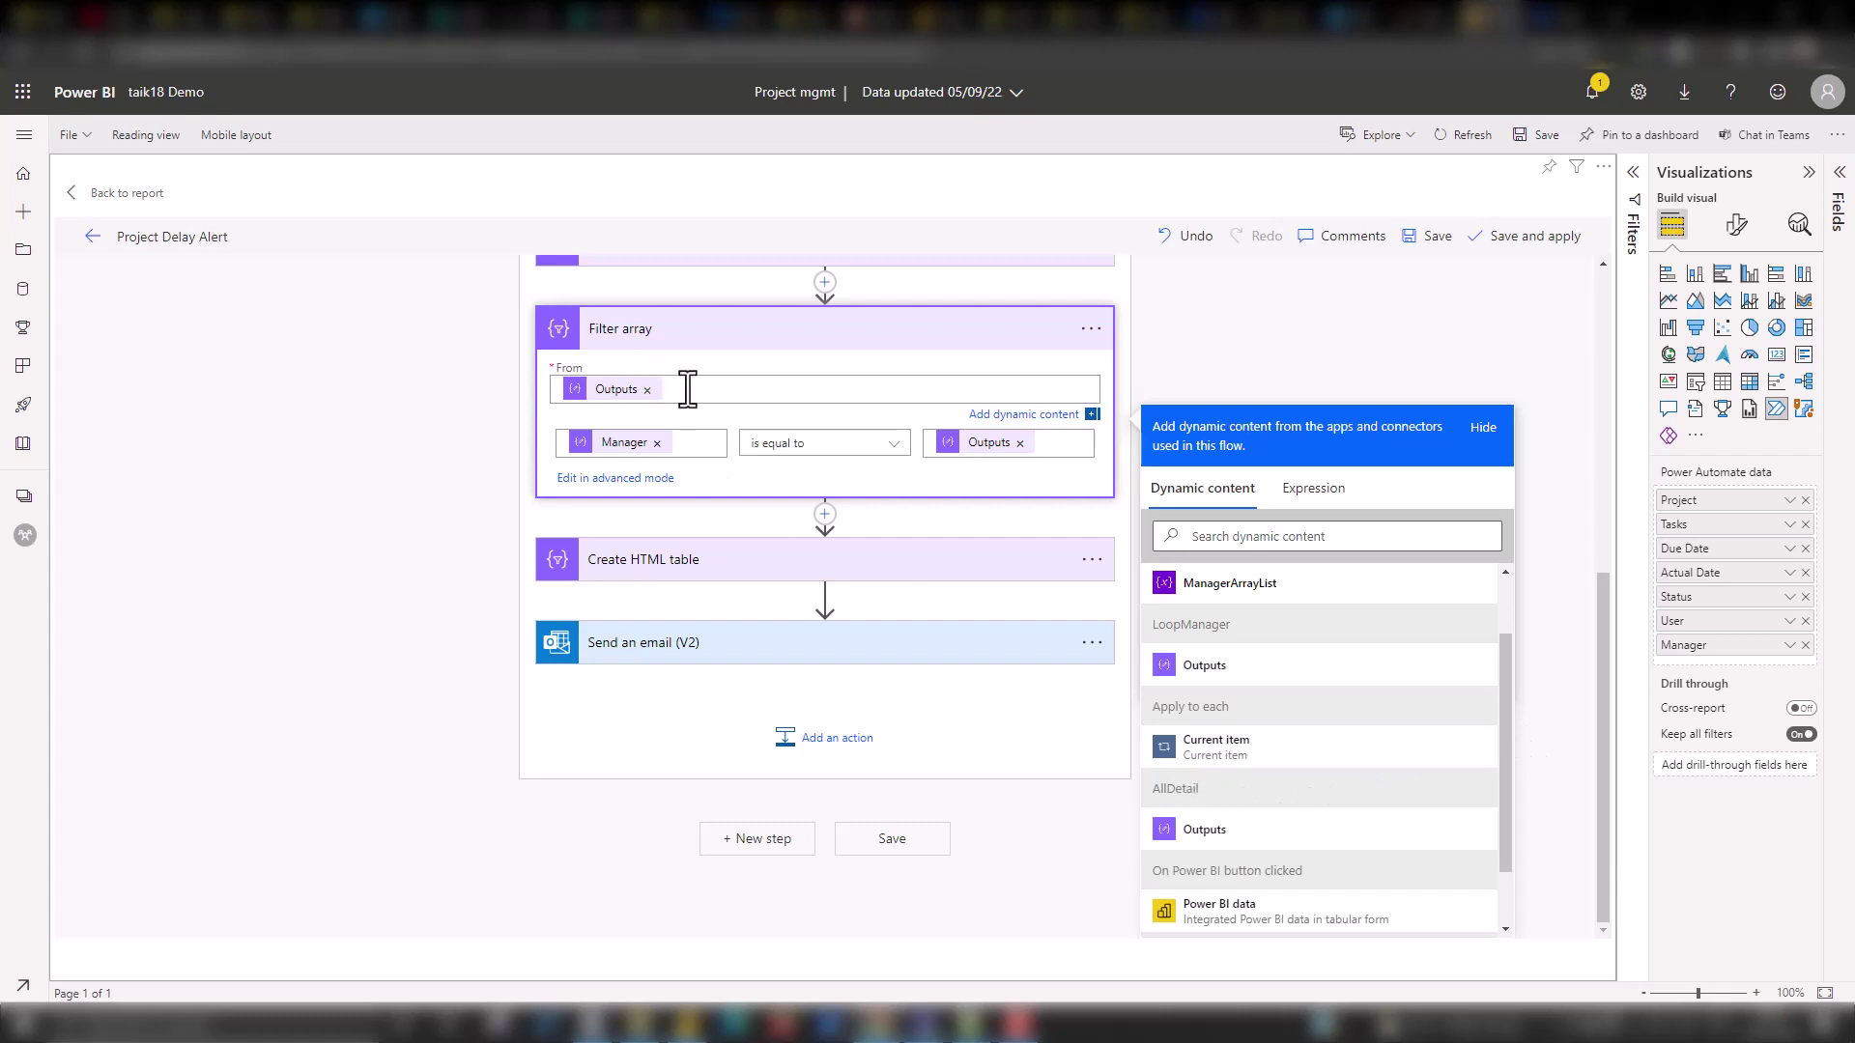
# Examine the inputs of the AllDetail and LoopManager actions and compare them with the Filter array condition.
pyautogui.click(1603, 315)
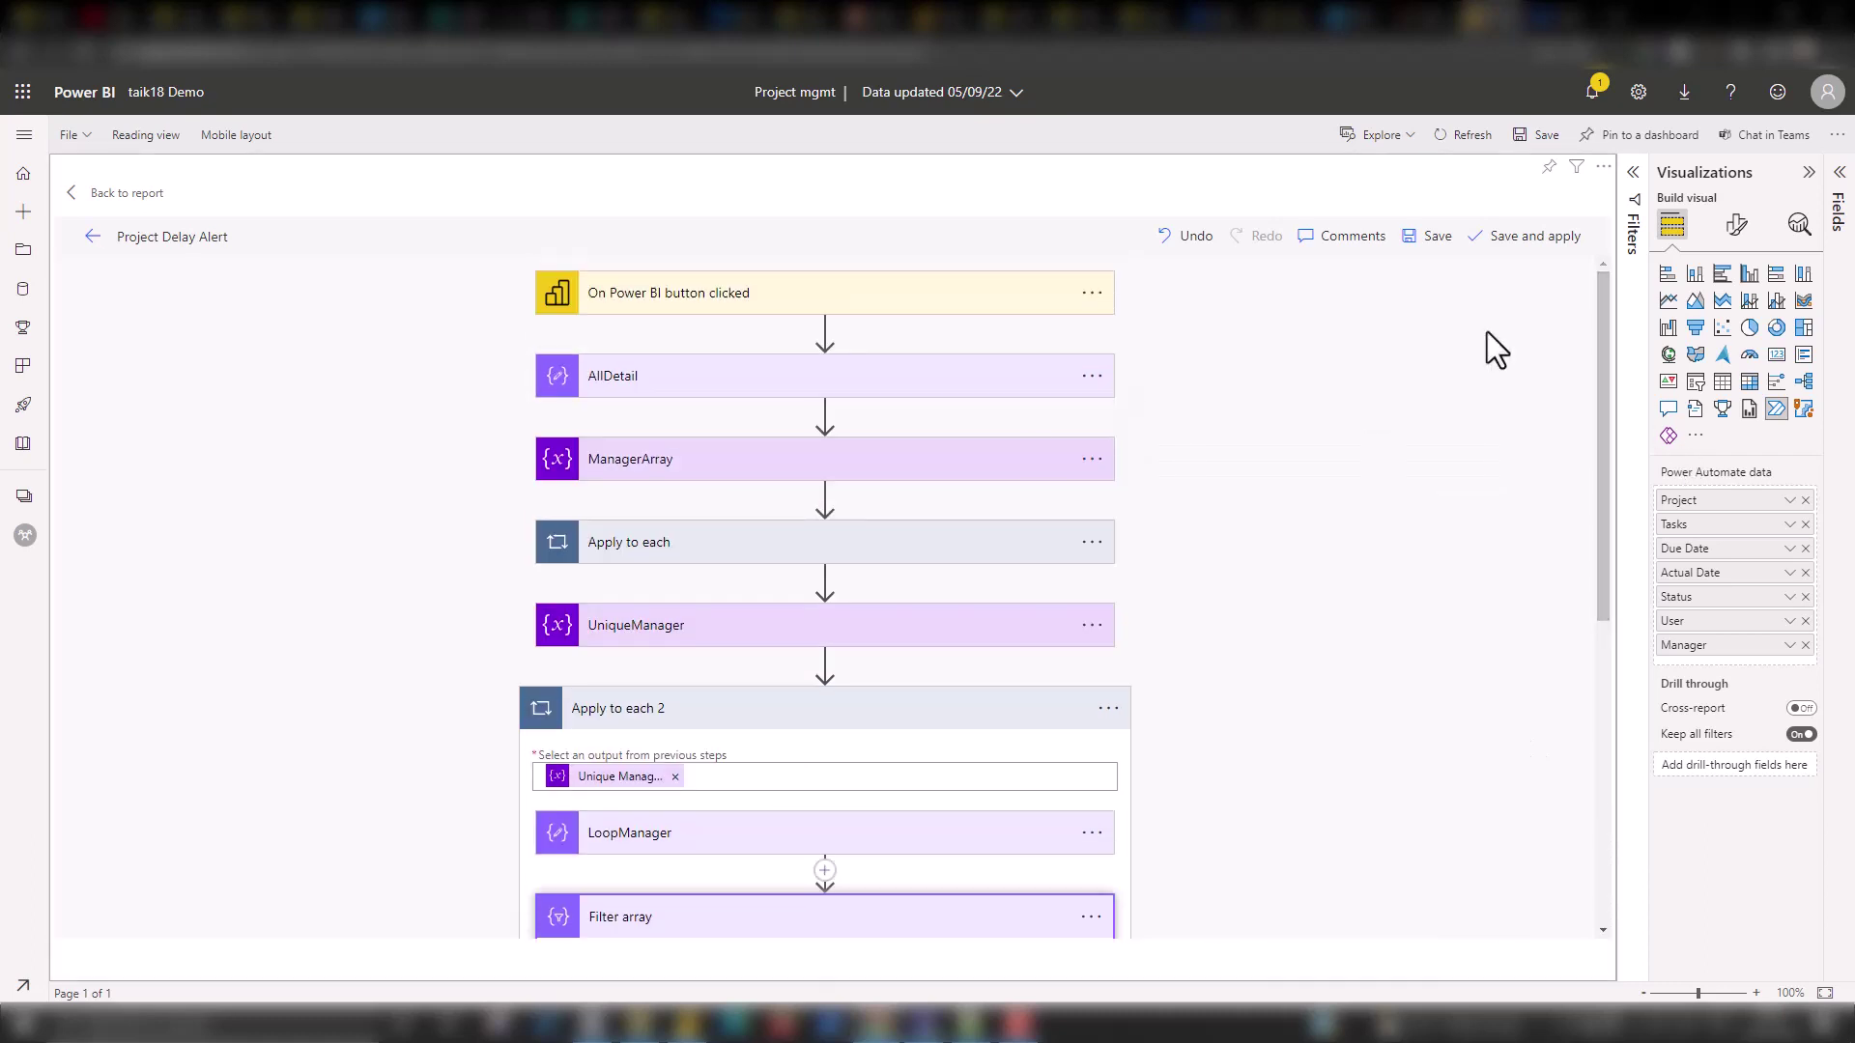
pyautogui.click(623, 380)
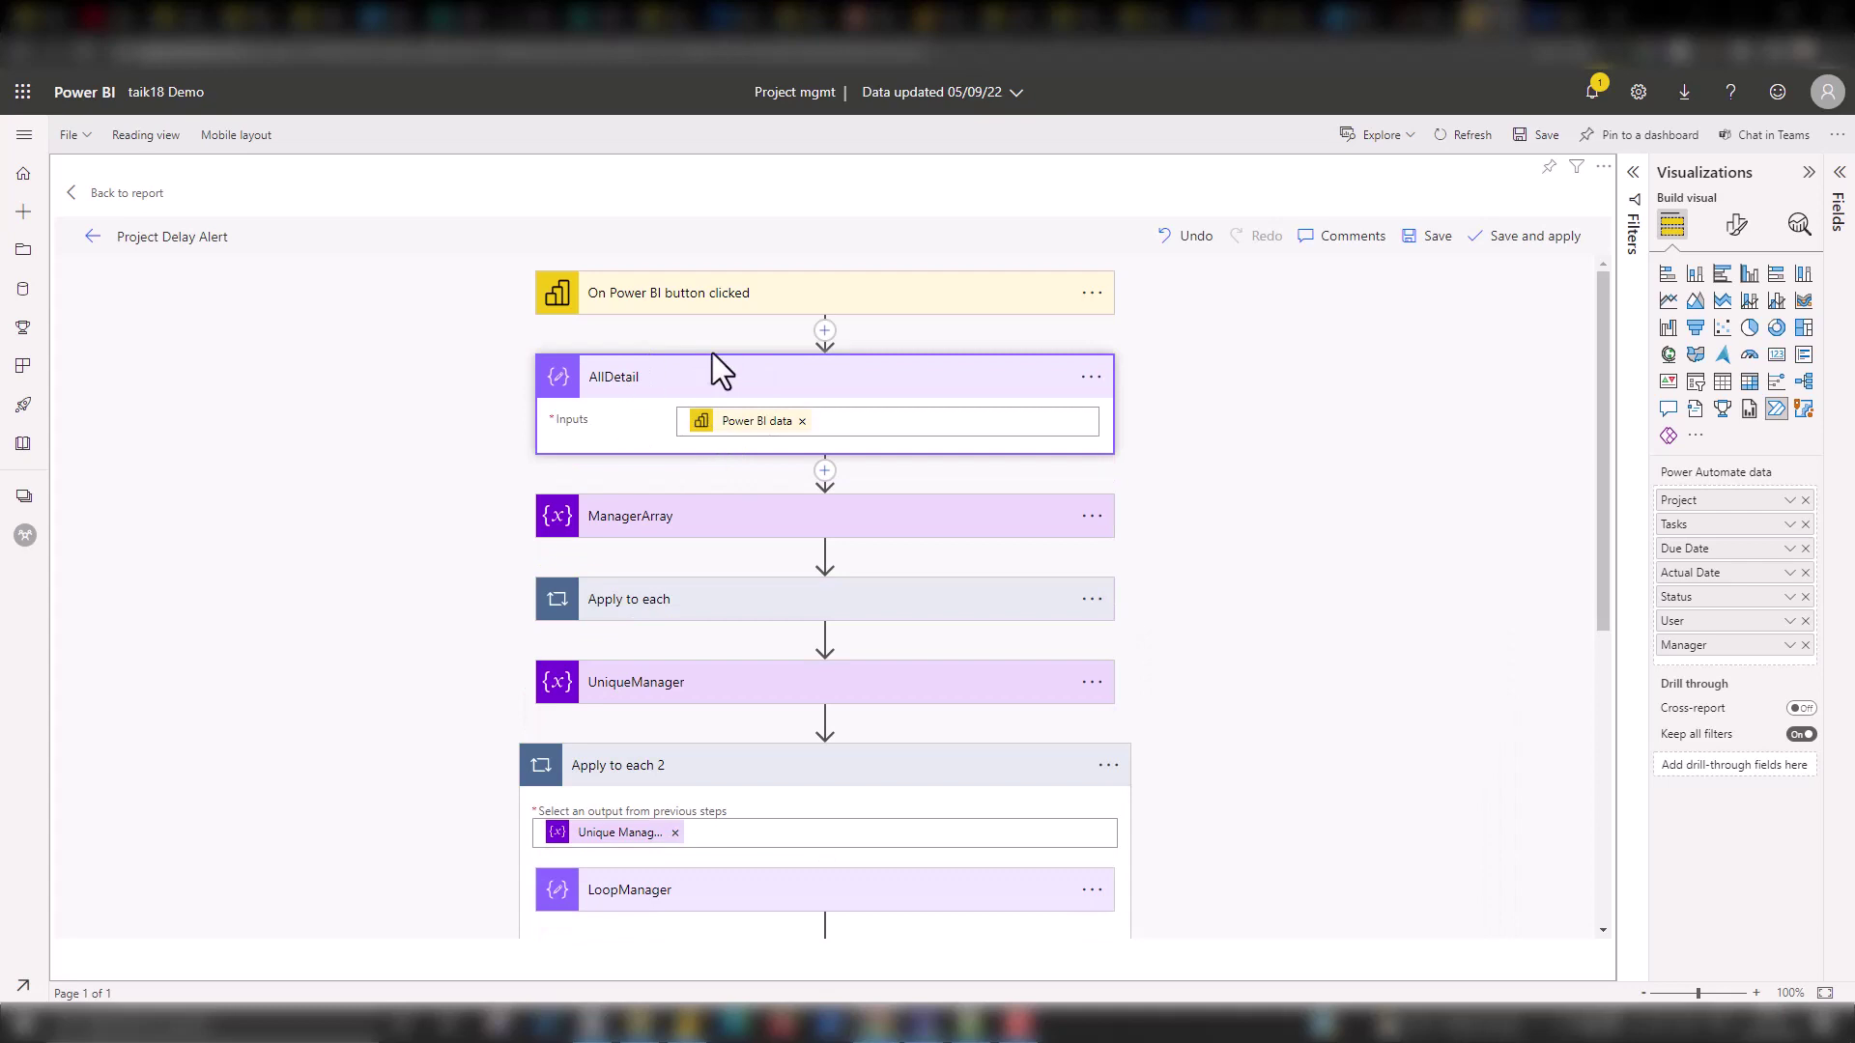
pyautogui.click(859, 392)
pyautogui.scroll(-1, 1596, 421)
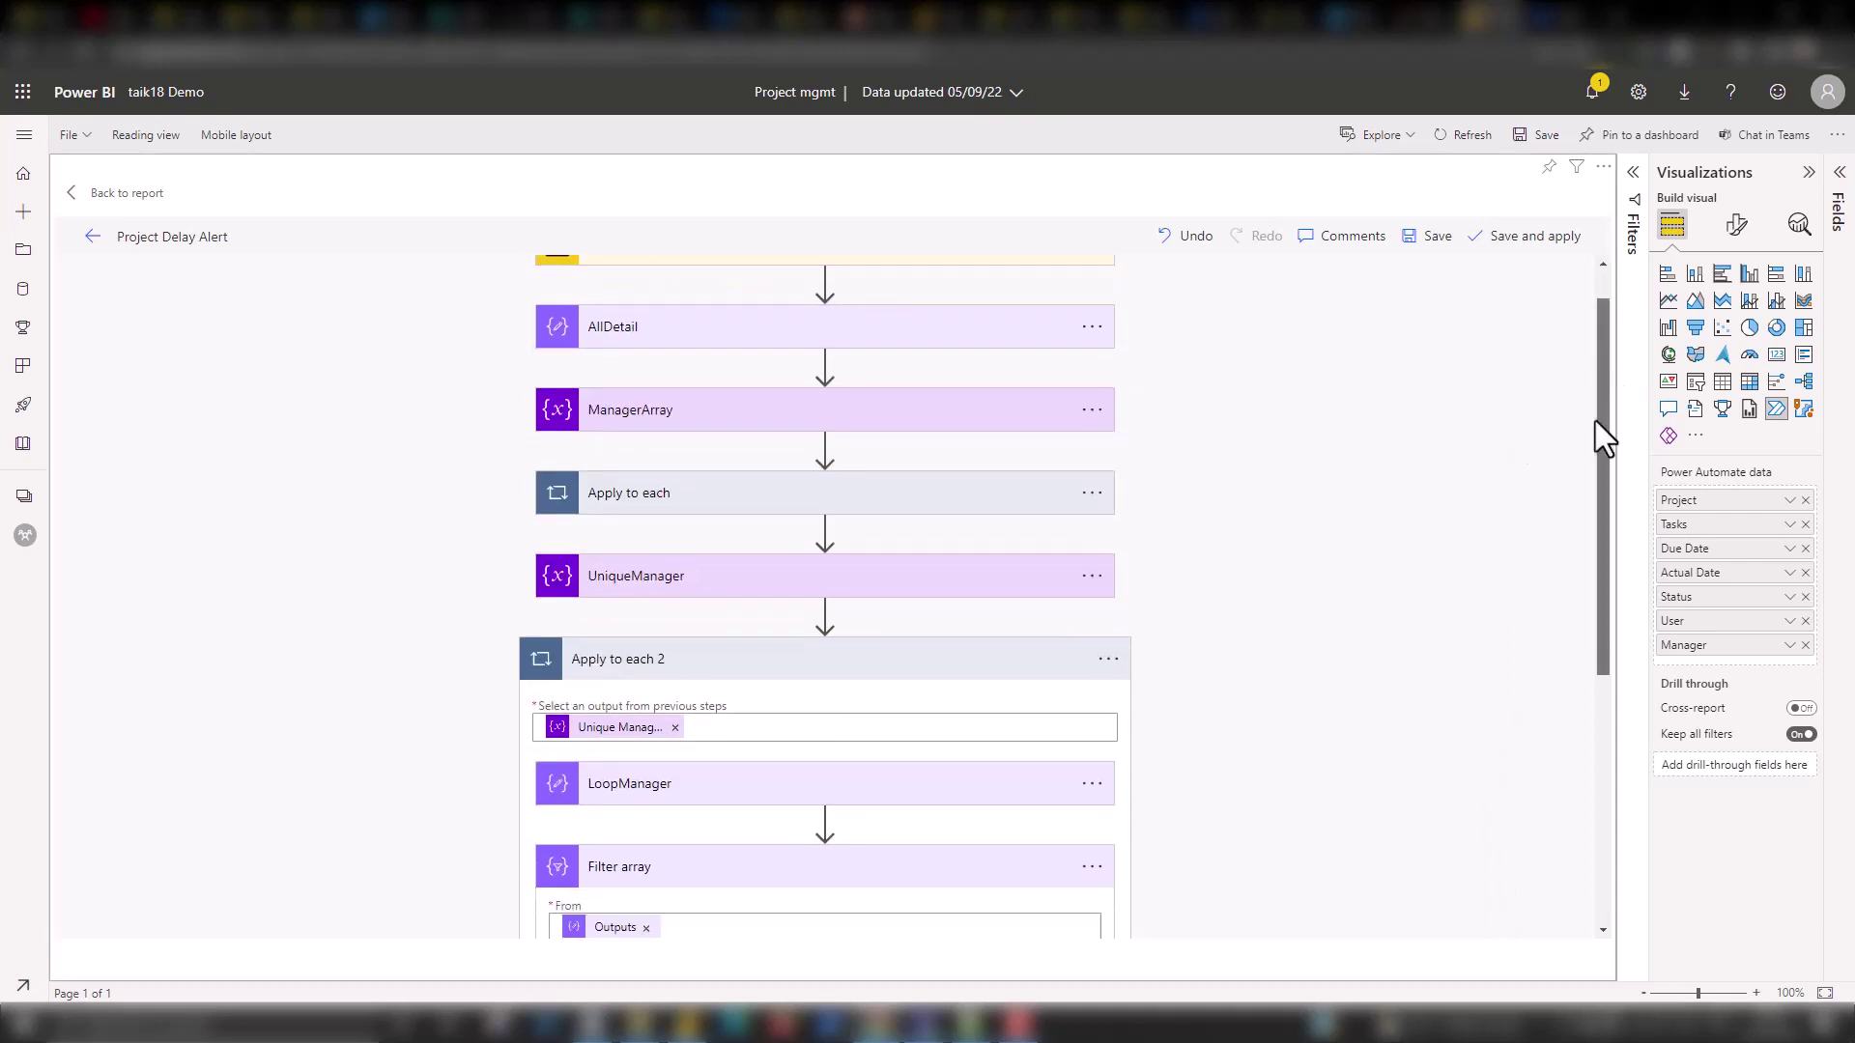
pyautogui.scroll(-3, 1596, 420)
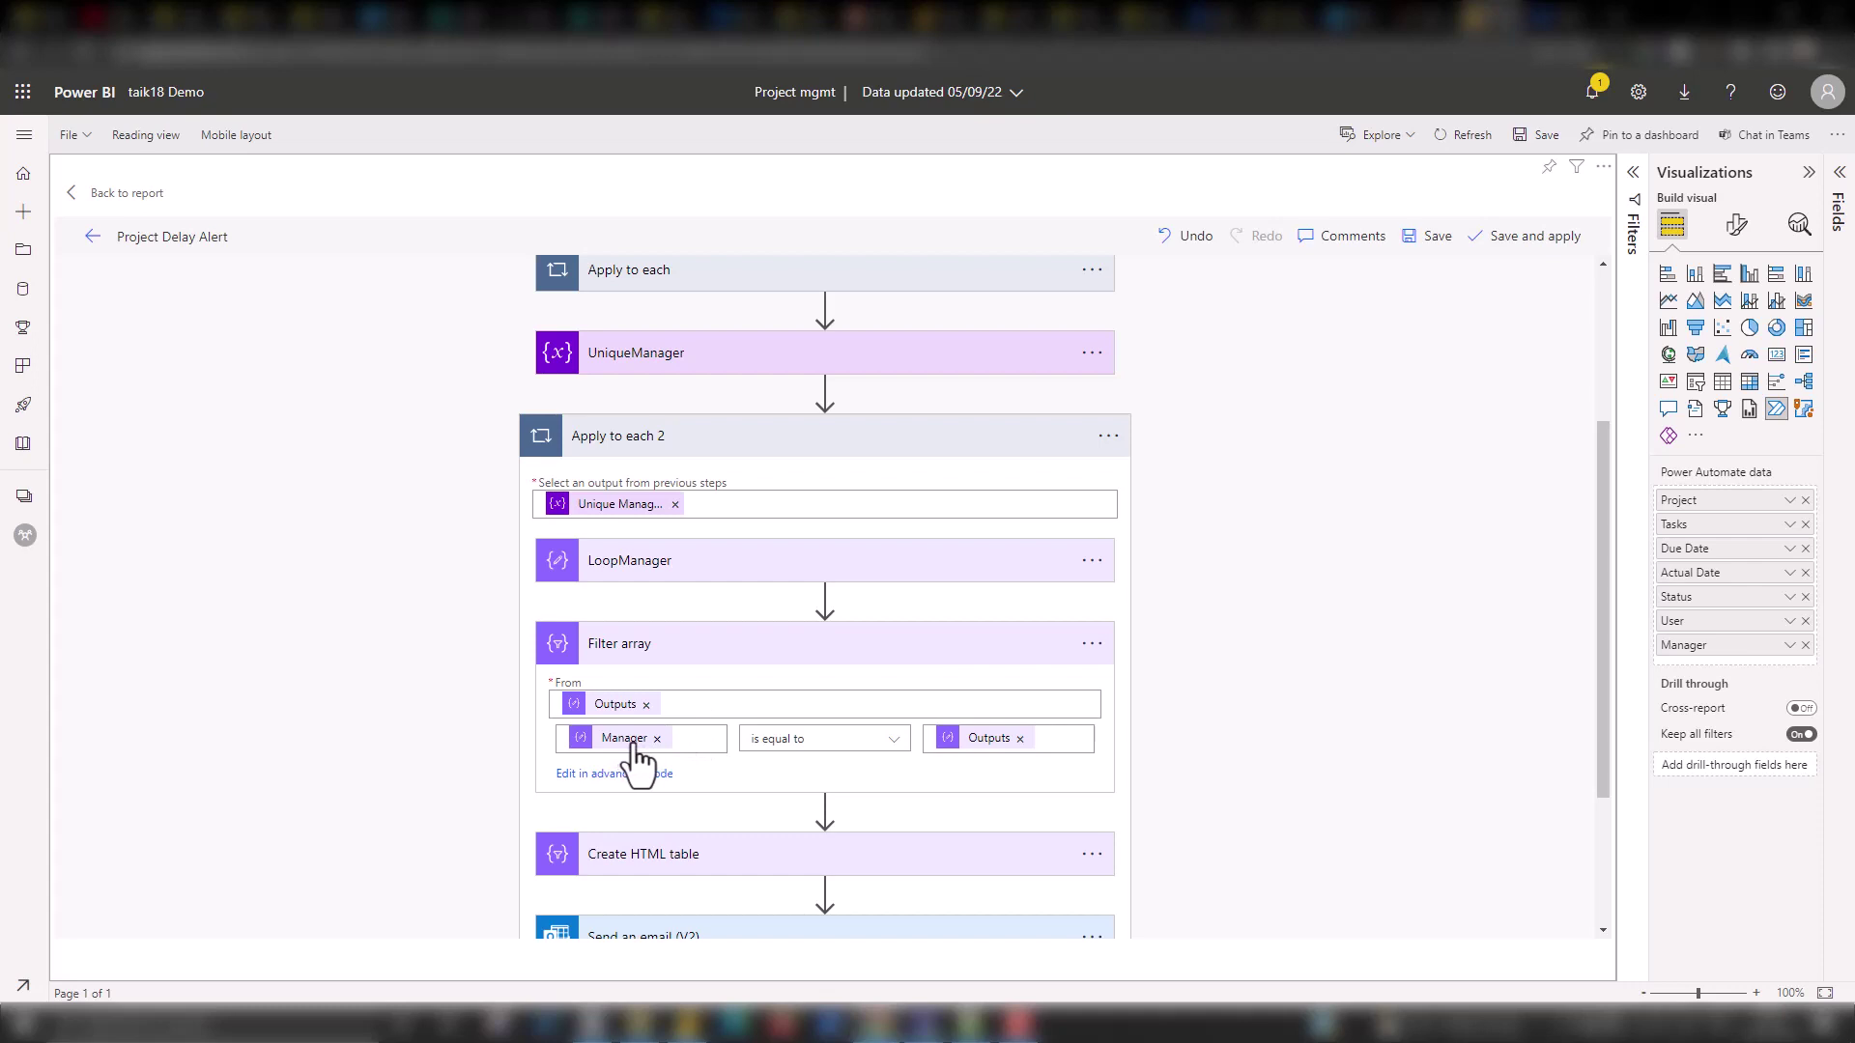
pyautogui.click(704, 566)
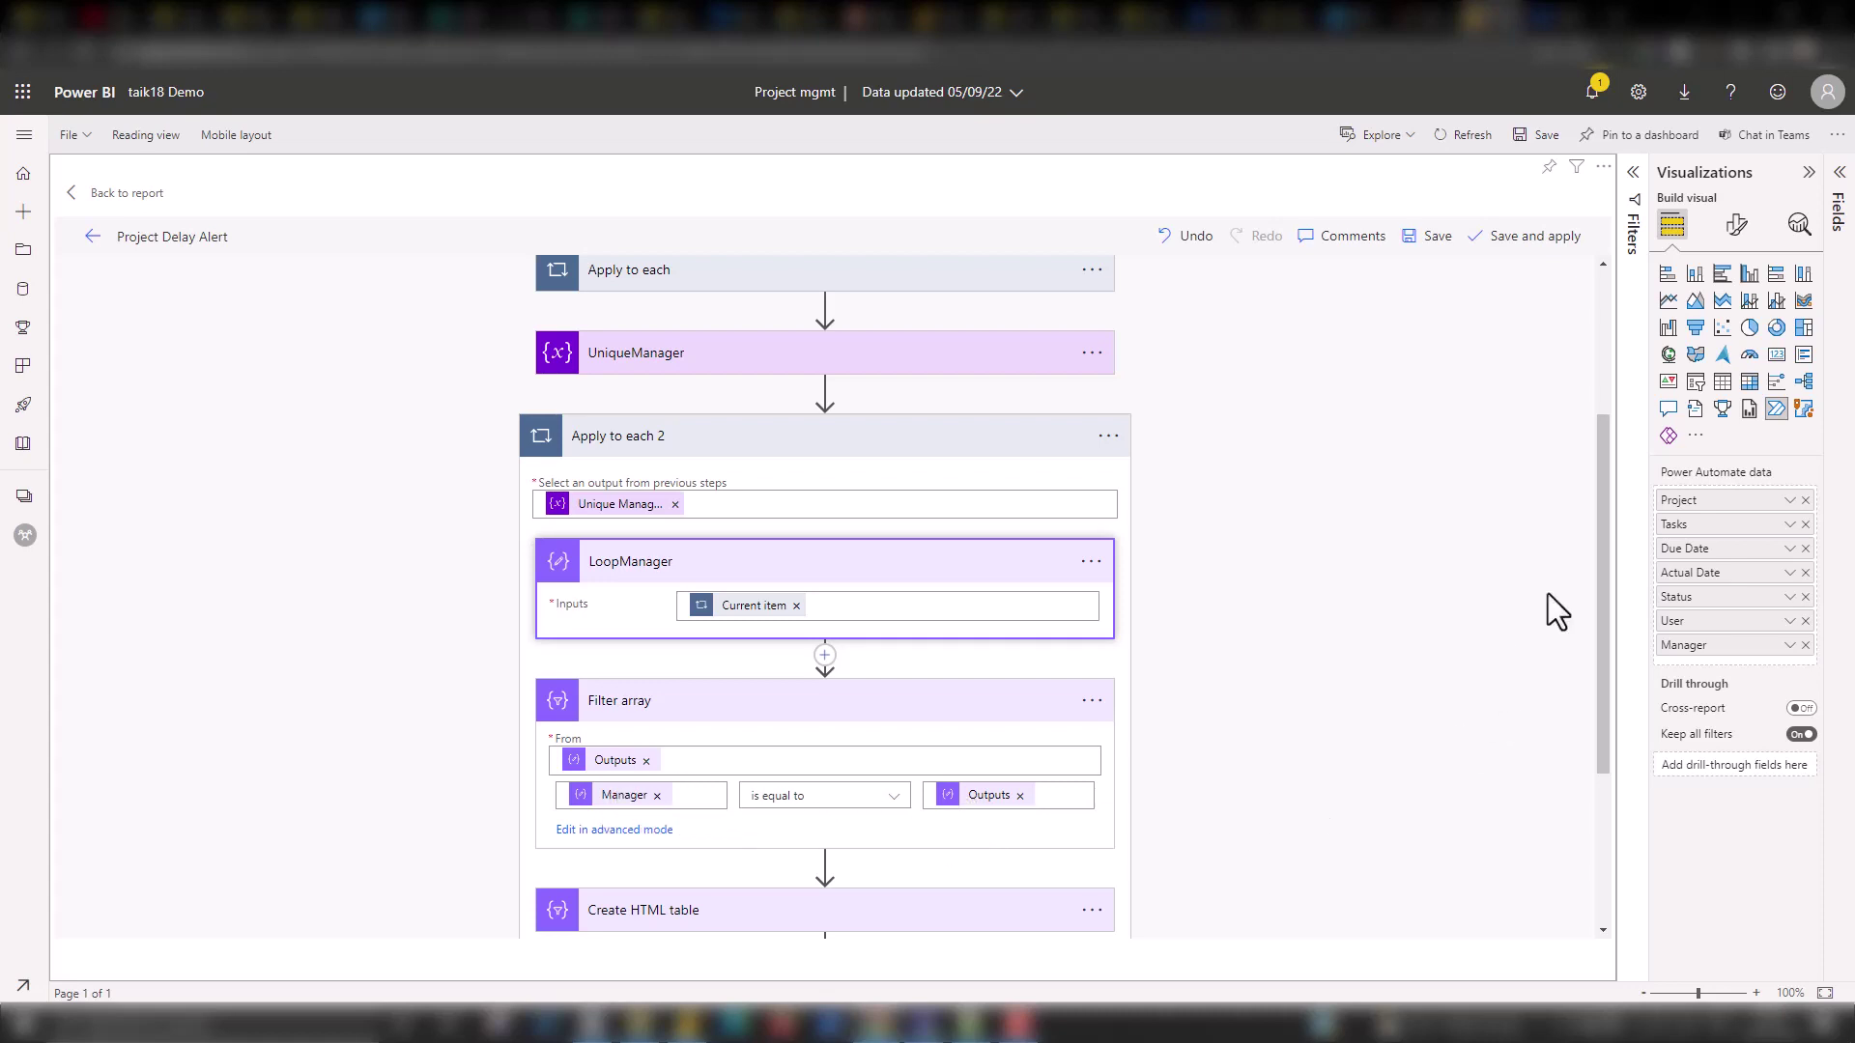
pyautogui.moveTo(1603, 507); pyautogui.dragTo(1624, 644)
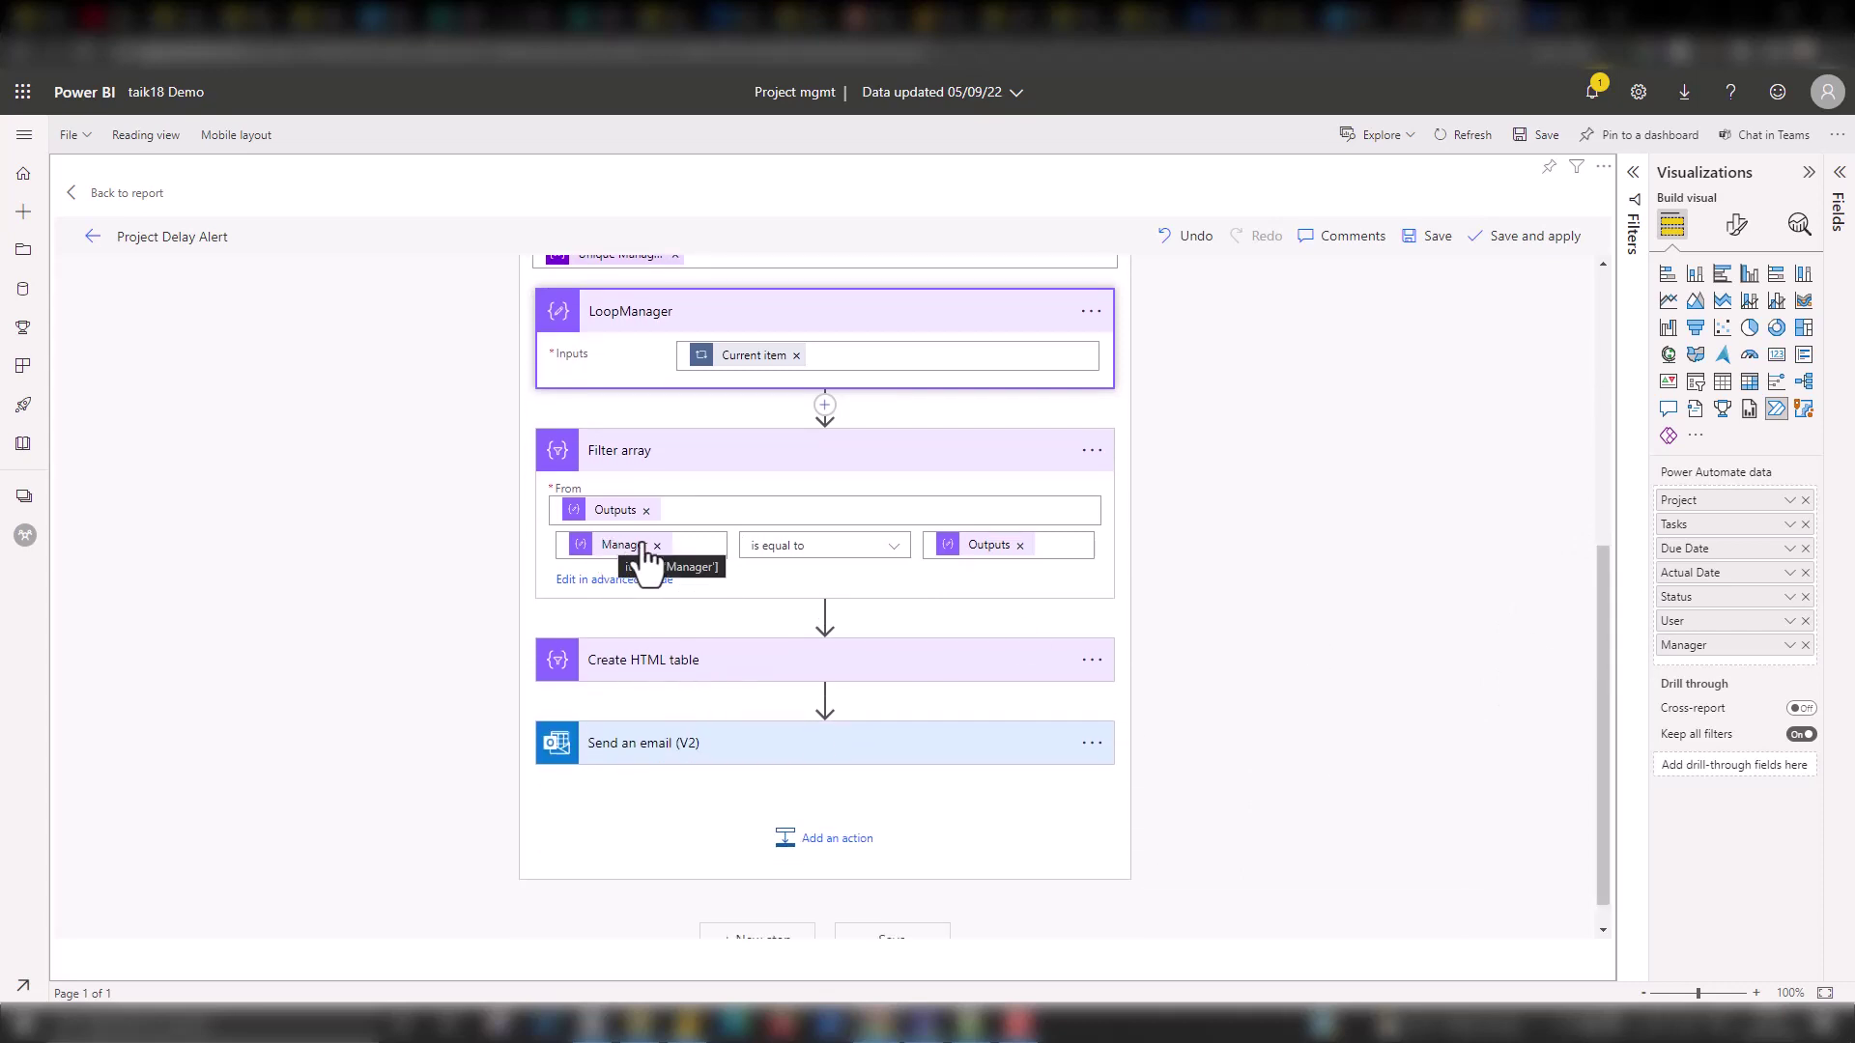
# Draft the expression item()?['Manager'] for the first value of the Filter array condition, and clear it without adding it.
pyautogui.click(697, 545)
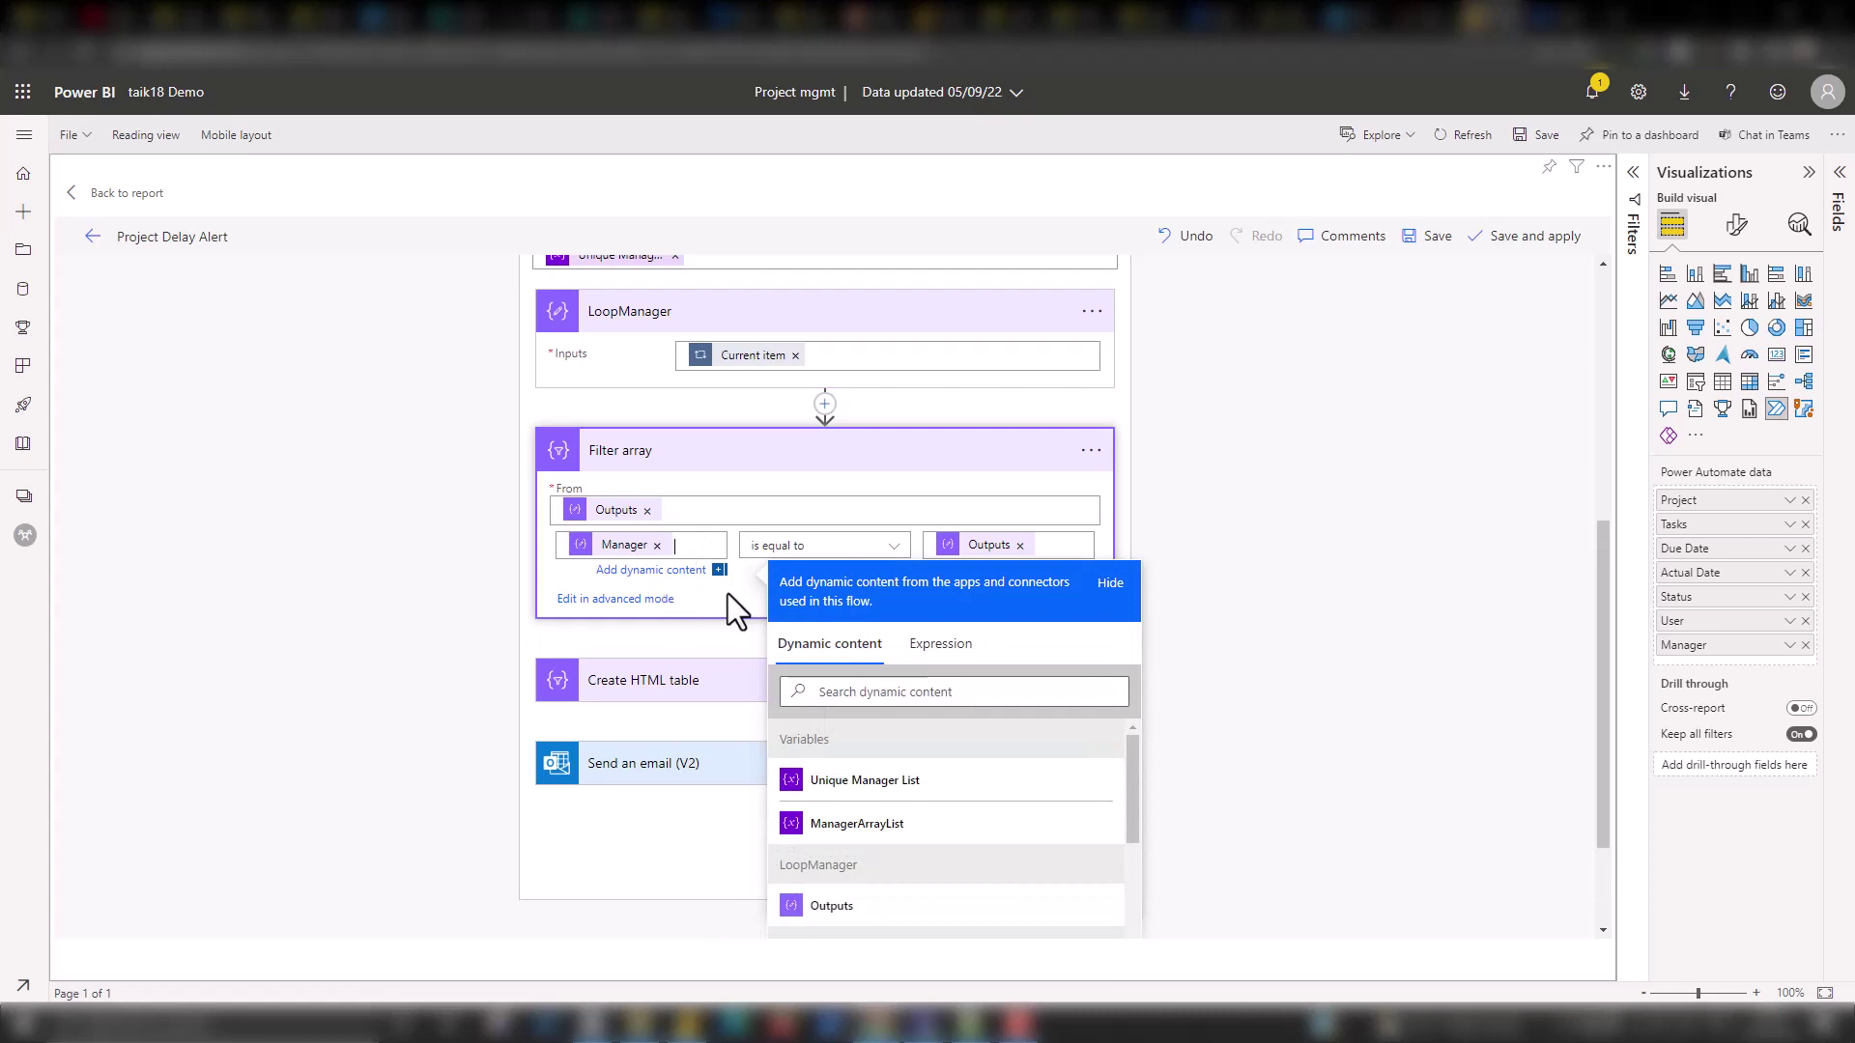
pyautogui.click(966, 657)
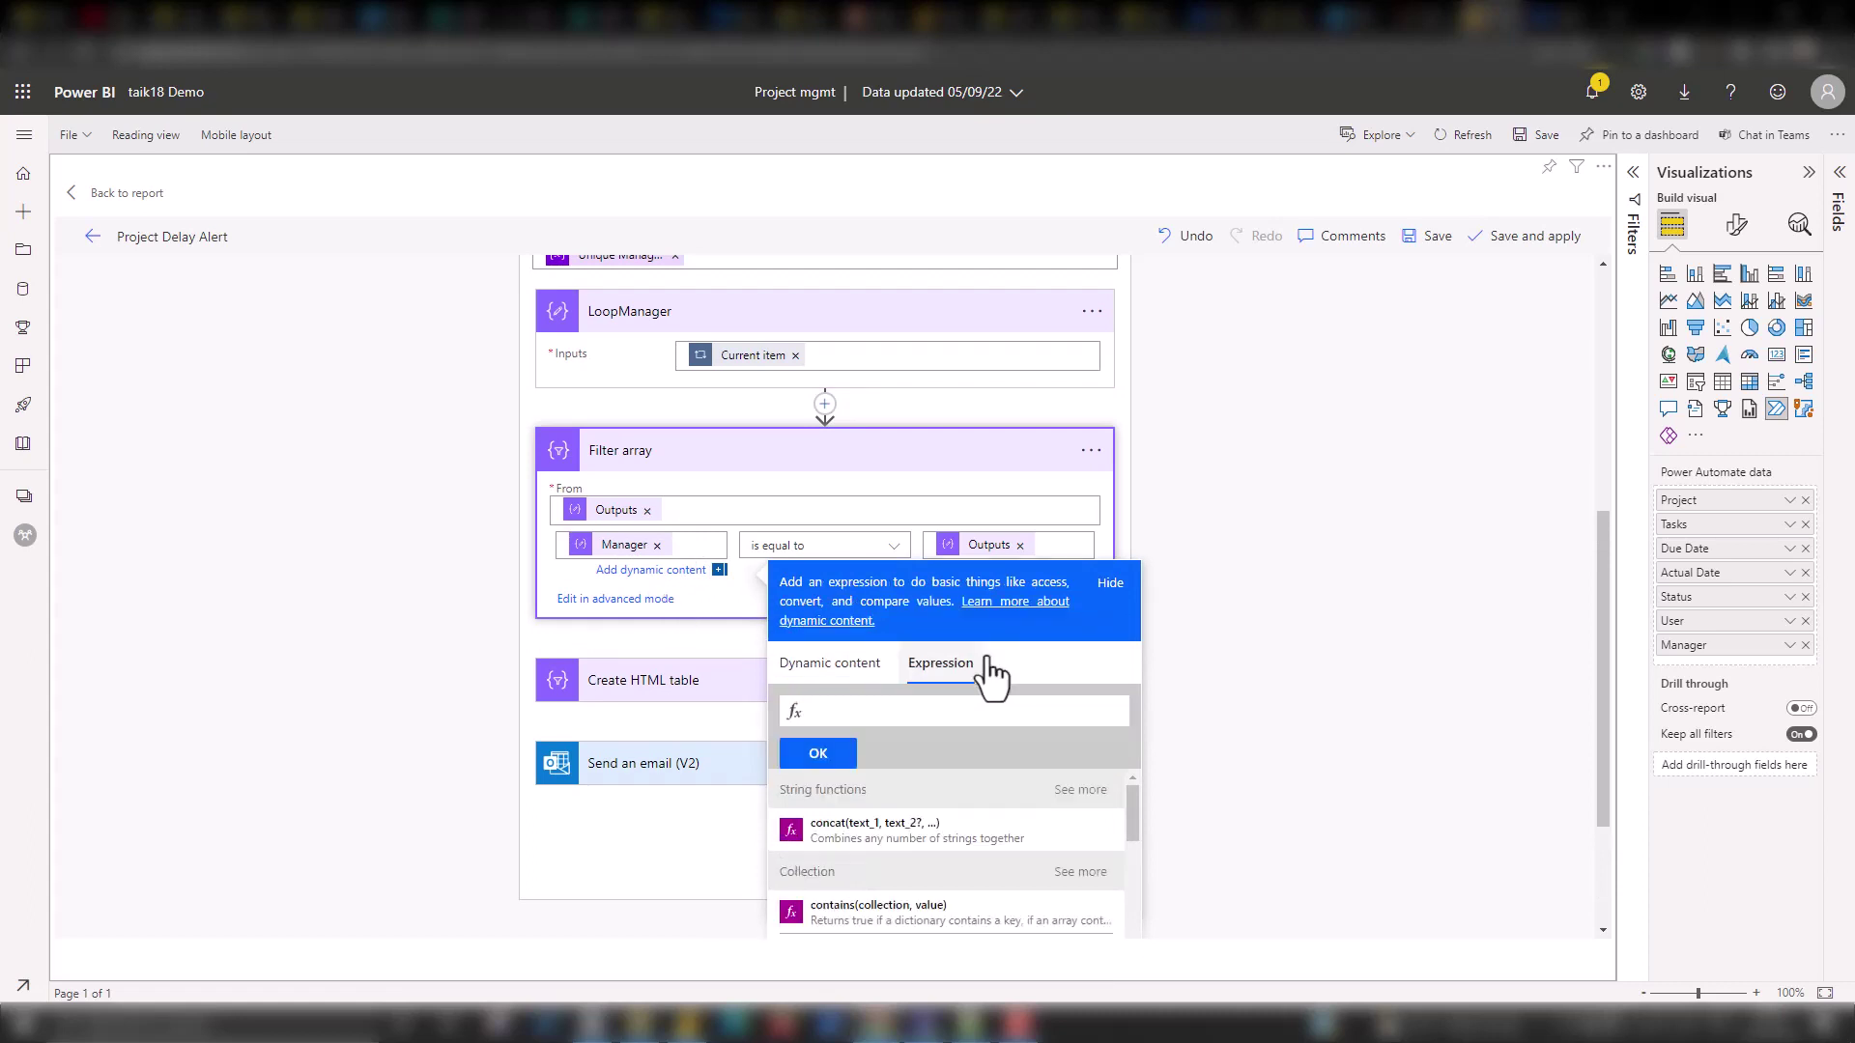
pyautogui.write('ITEM')
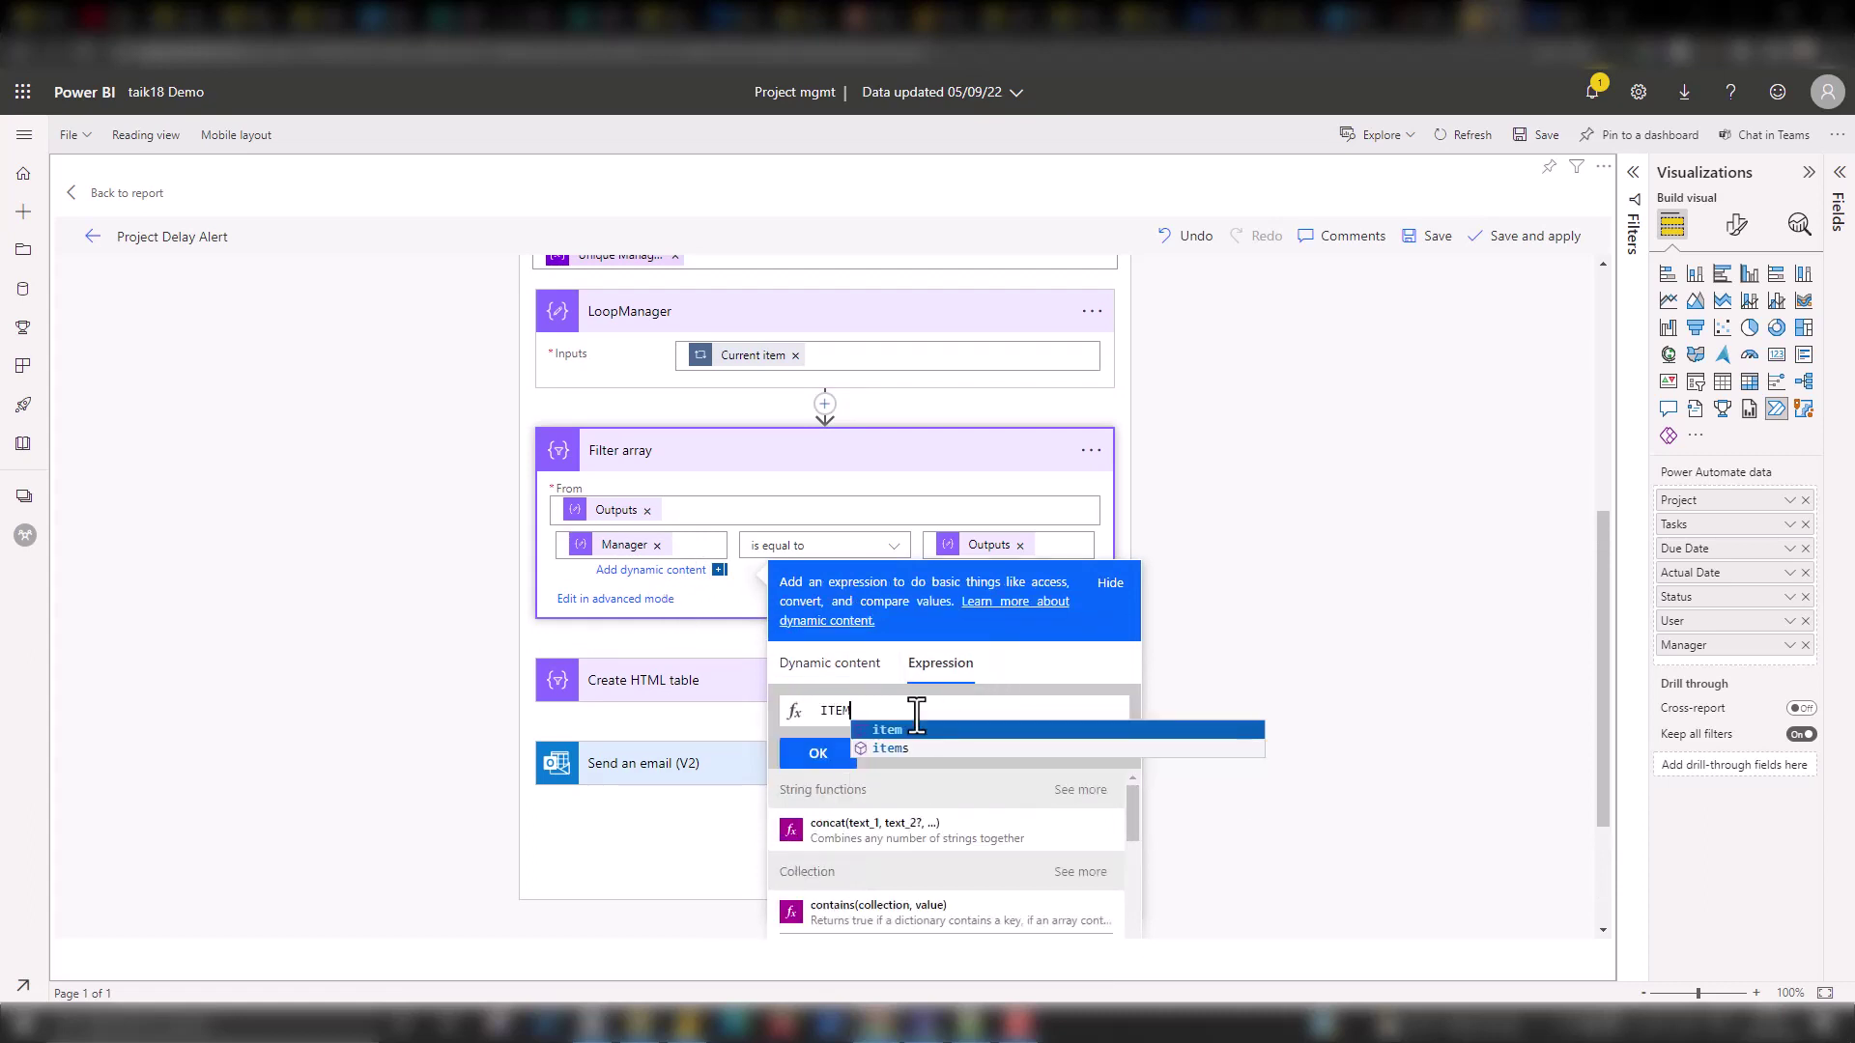
pyautogui.press('Return')
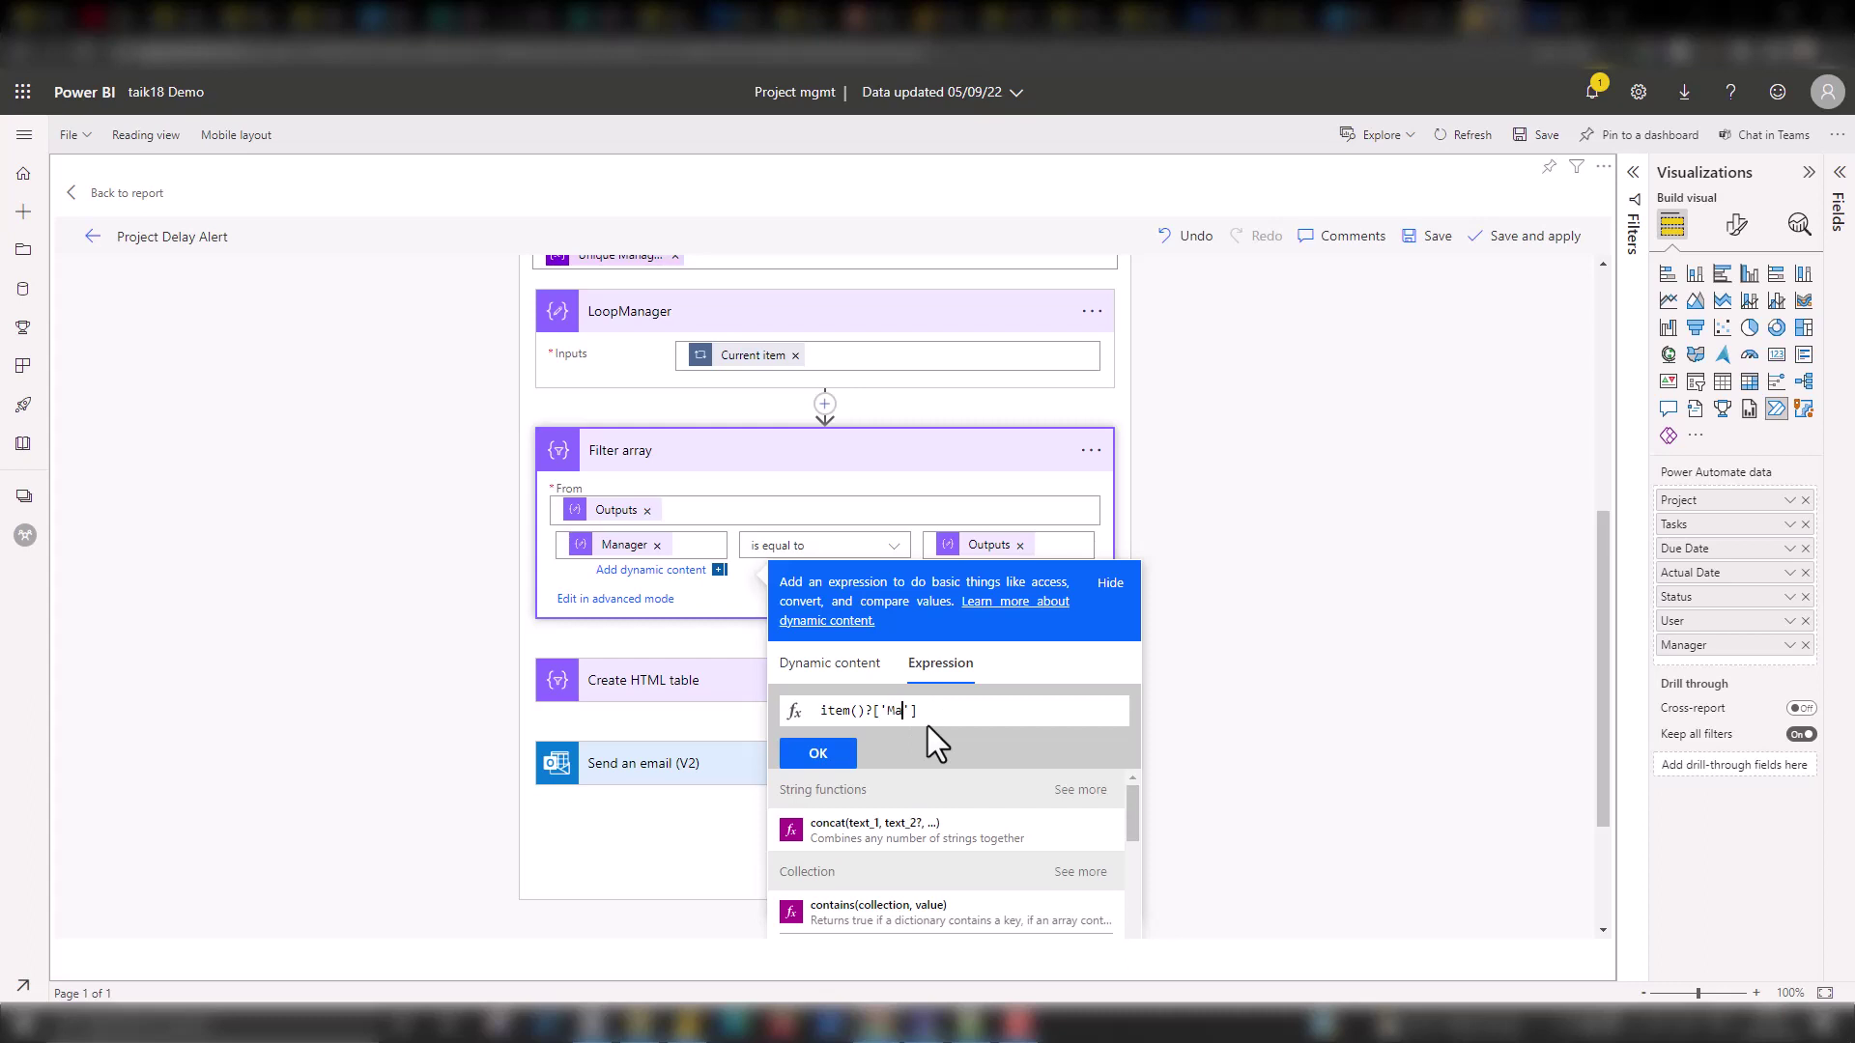
pyautogui.write('r')
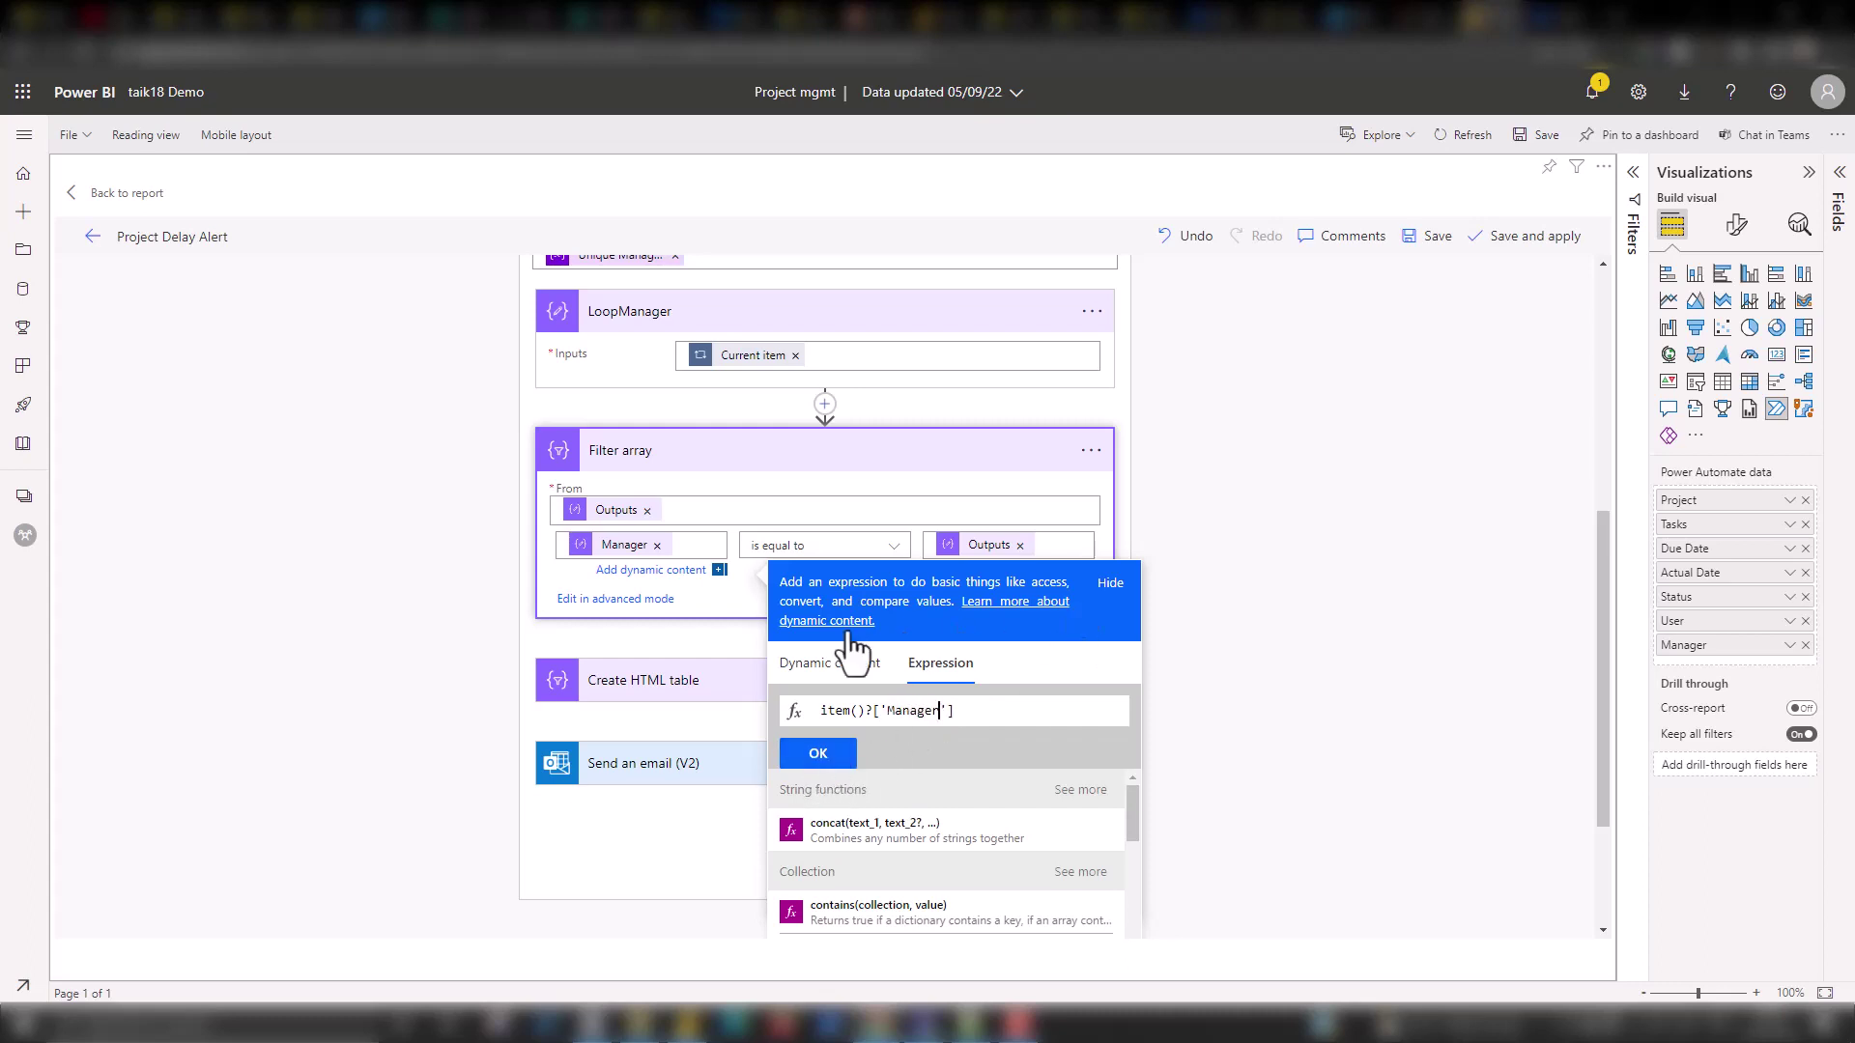
pyautogui.hotkey('ctrl', 'a')
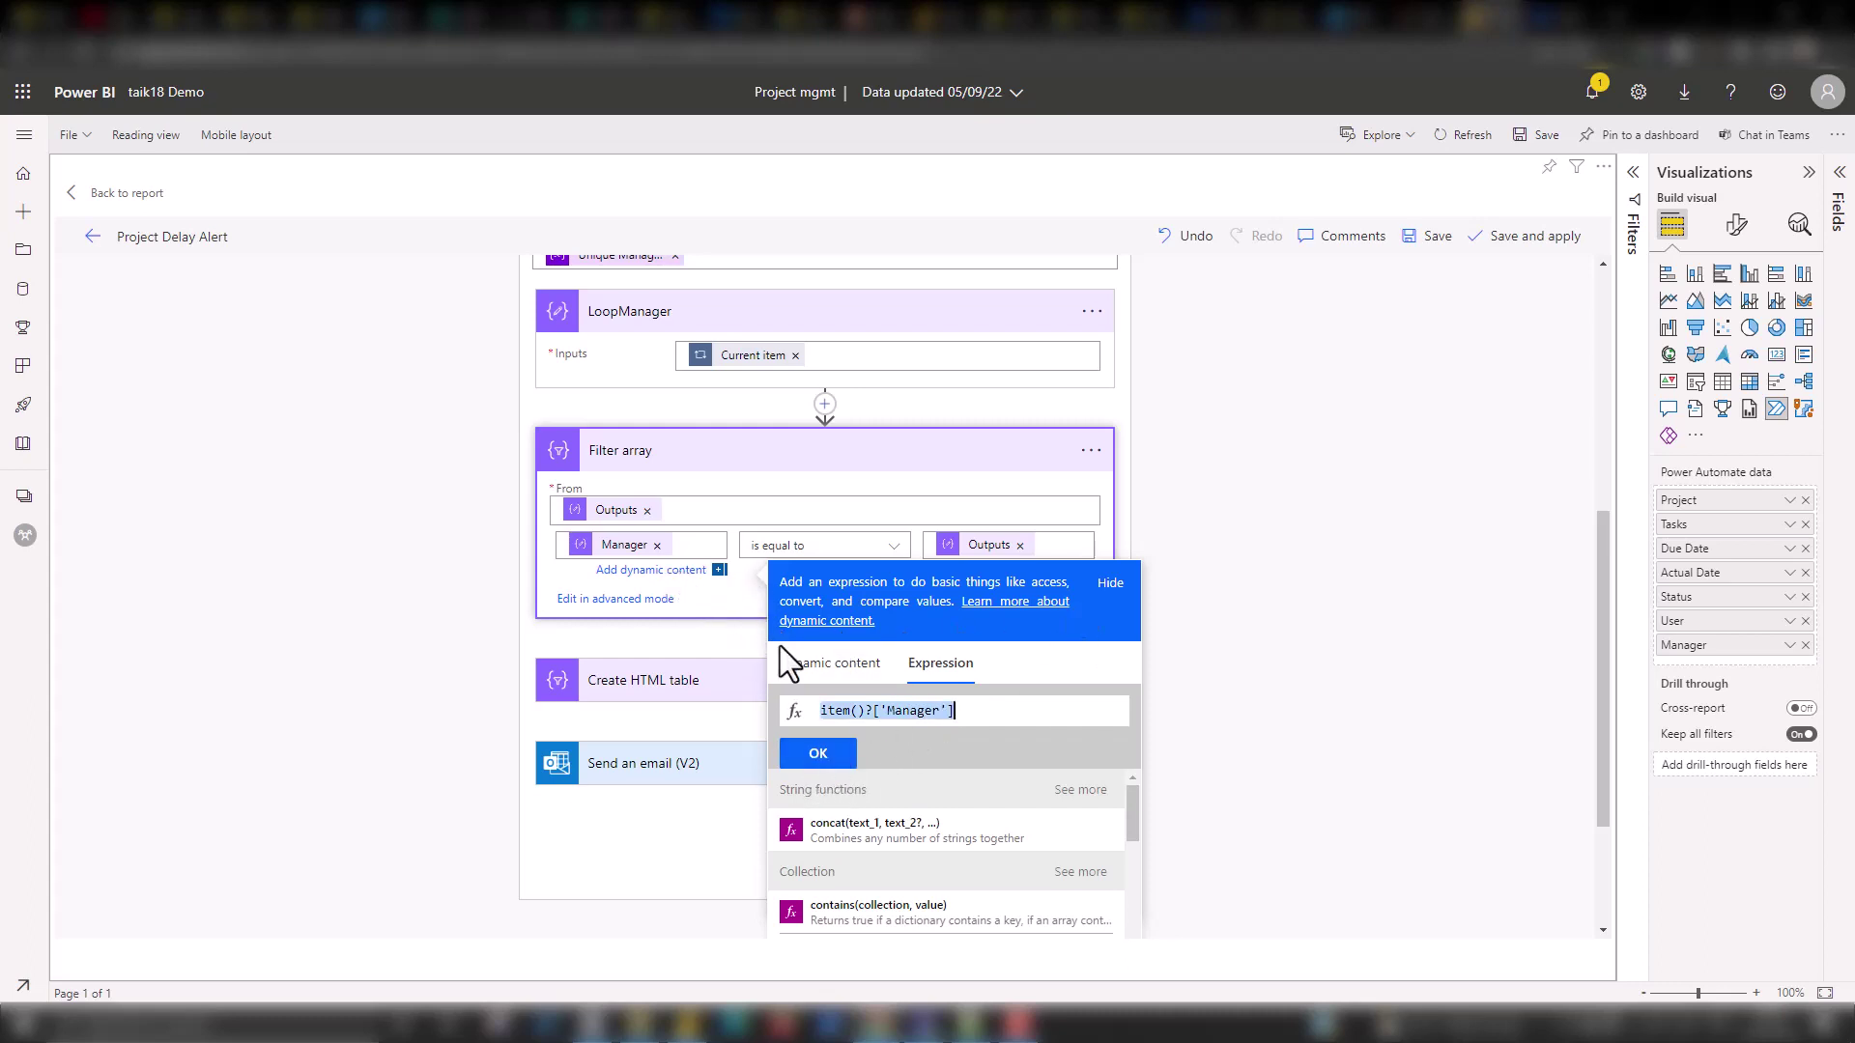
pyautogui.hotkey('ctrl', 'x')
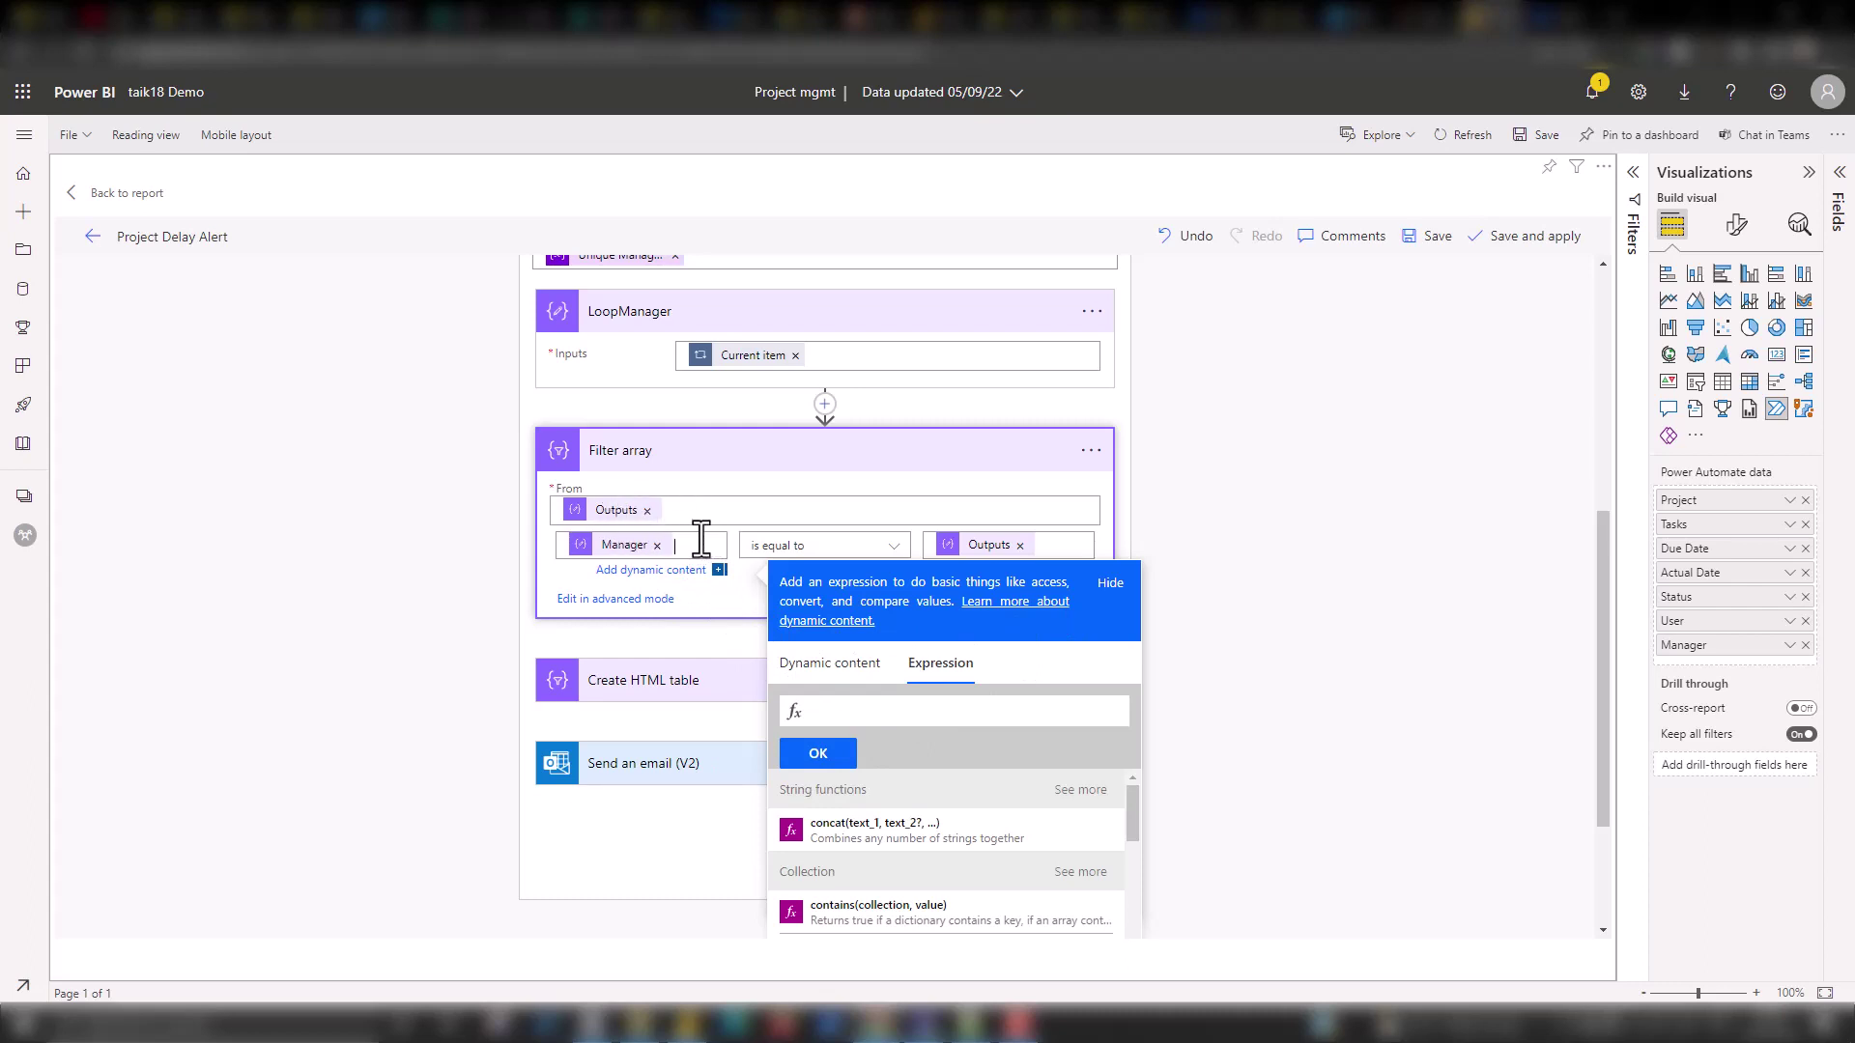
pyautogui.click(753, 546)
pyautogui.click(753, 549)
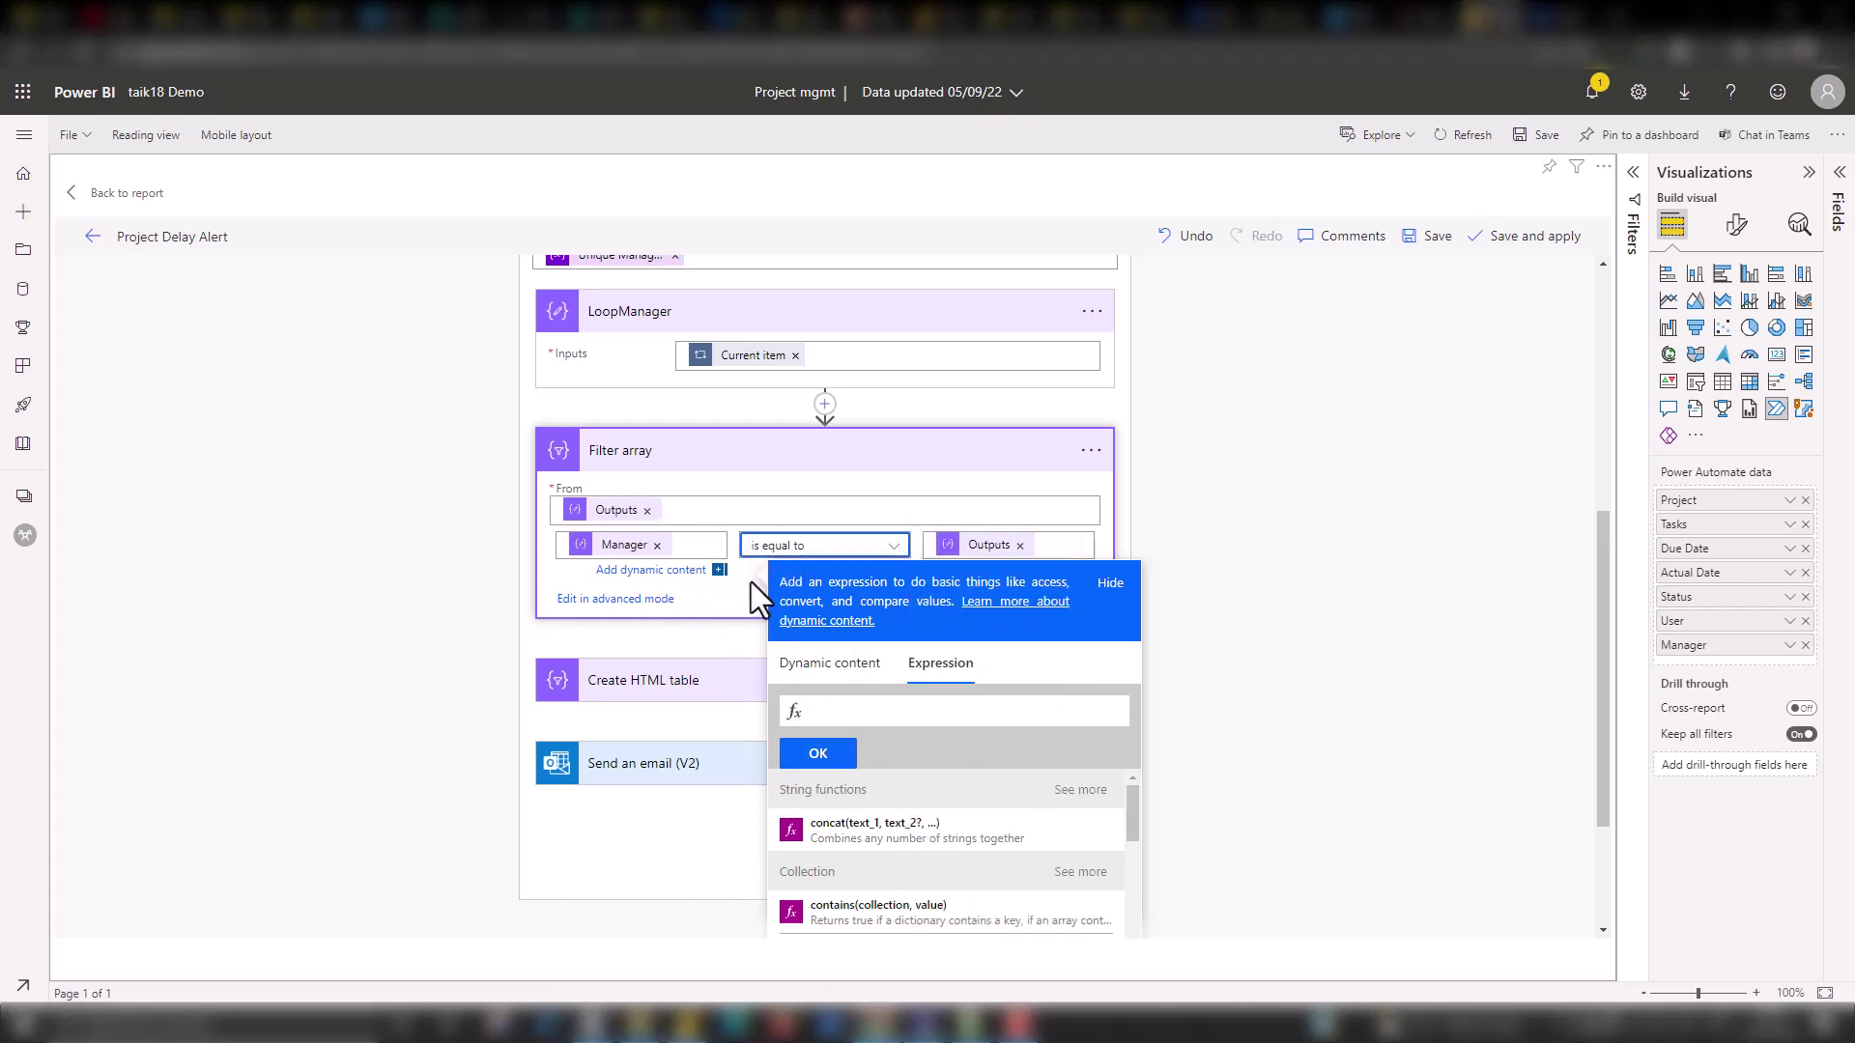
pyautogui.click(1107, 584)
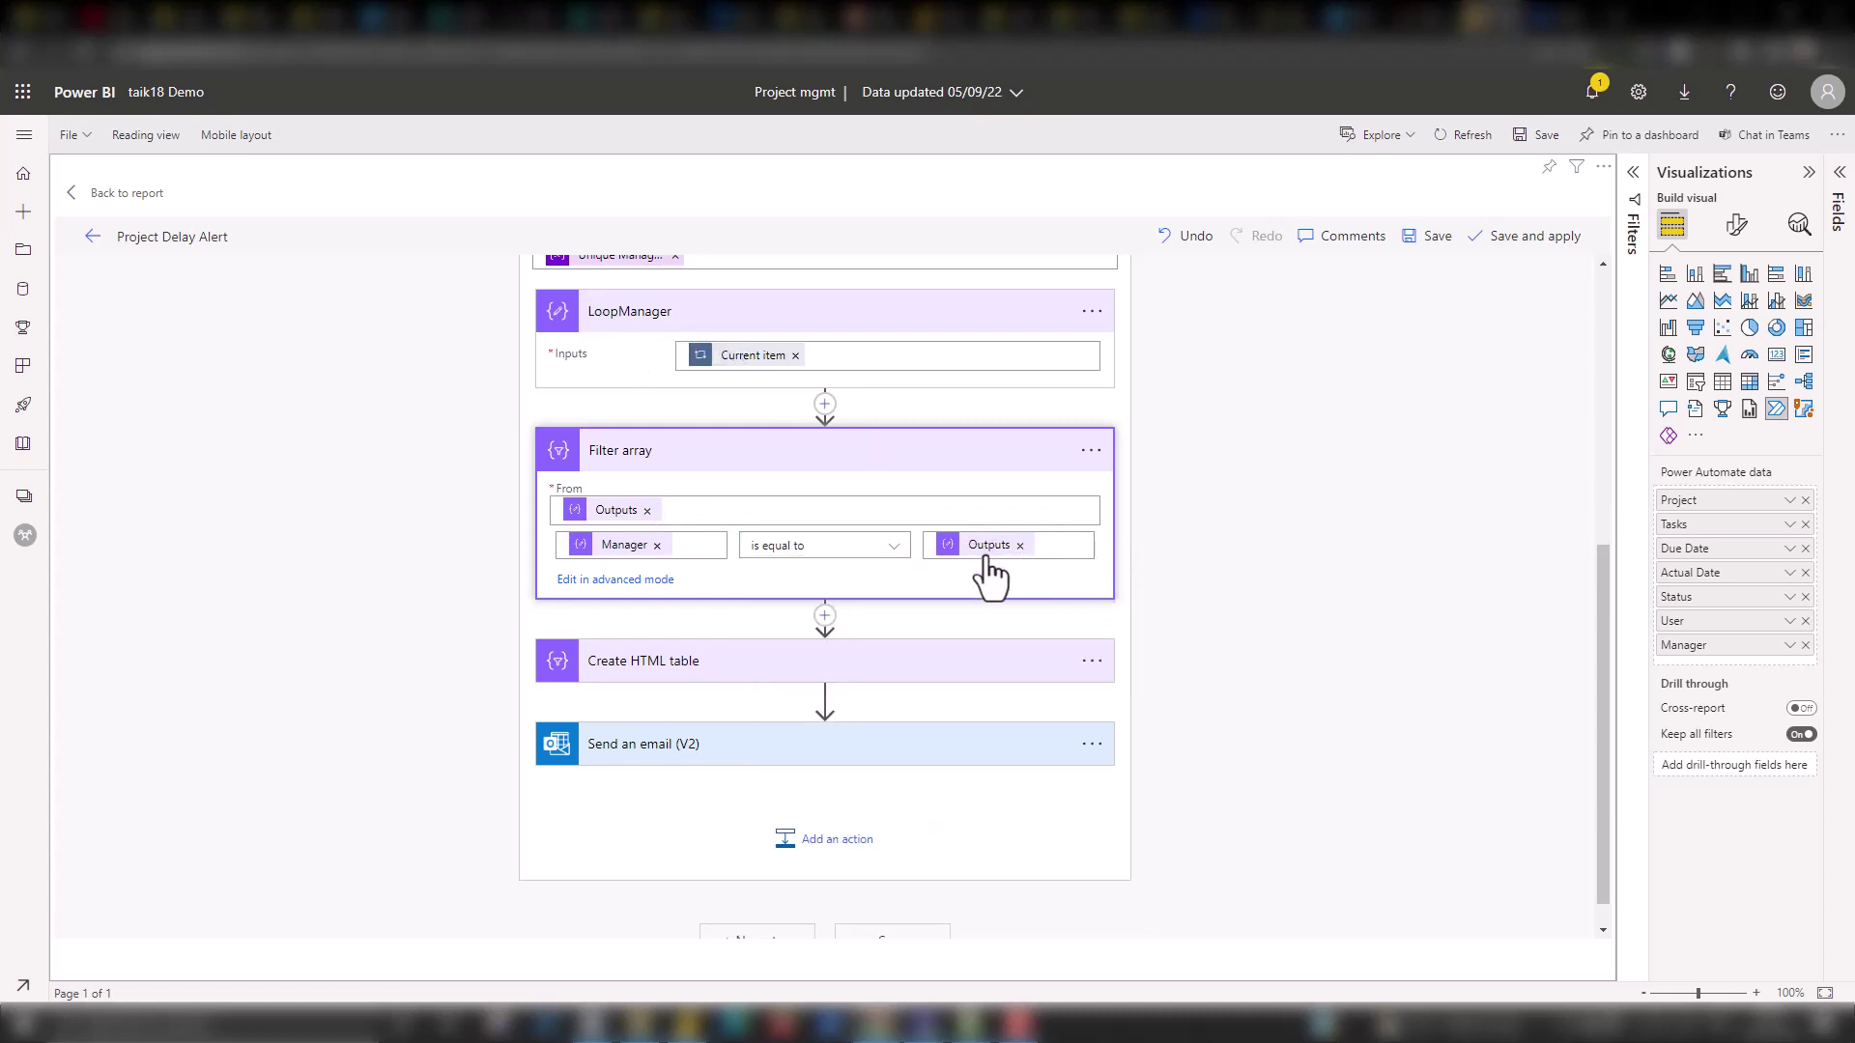
# Expand Create HTML table, search for html in a new action after Filter array, and discard the new action.
pyautogui.click(931, 668)
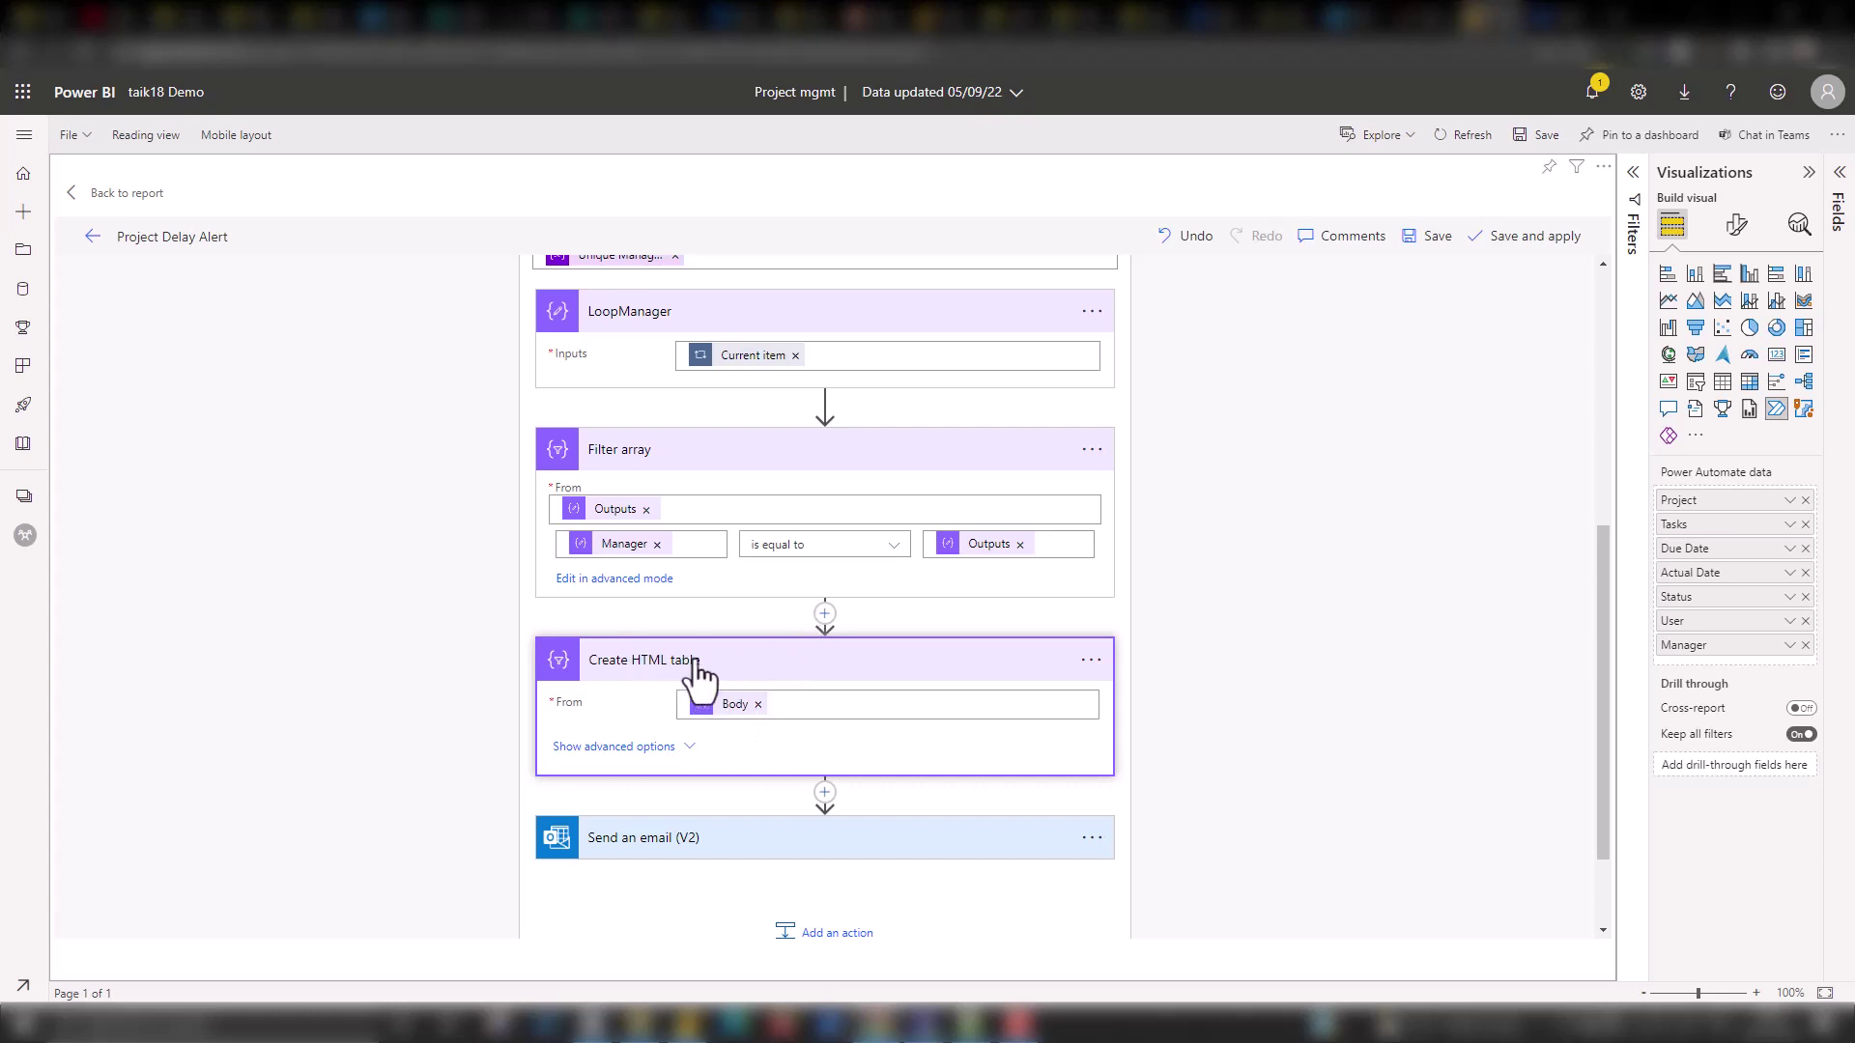
pyautogui.click(825, 614)
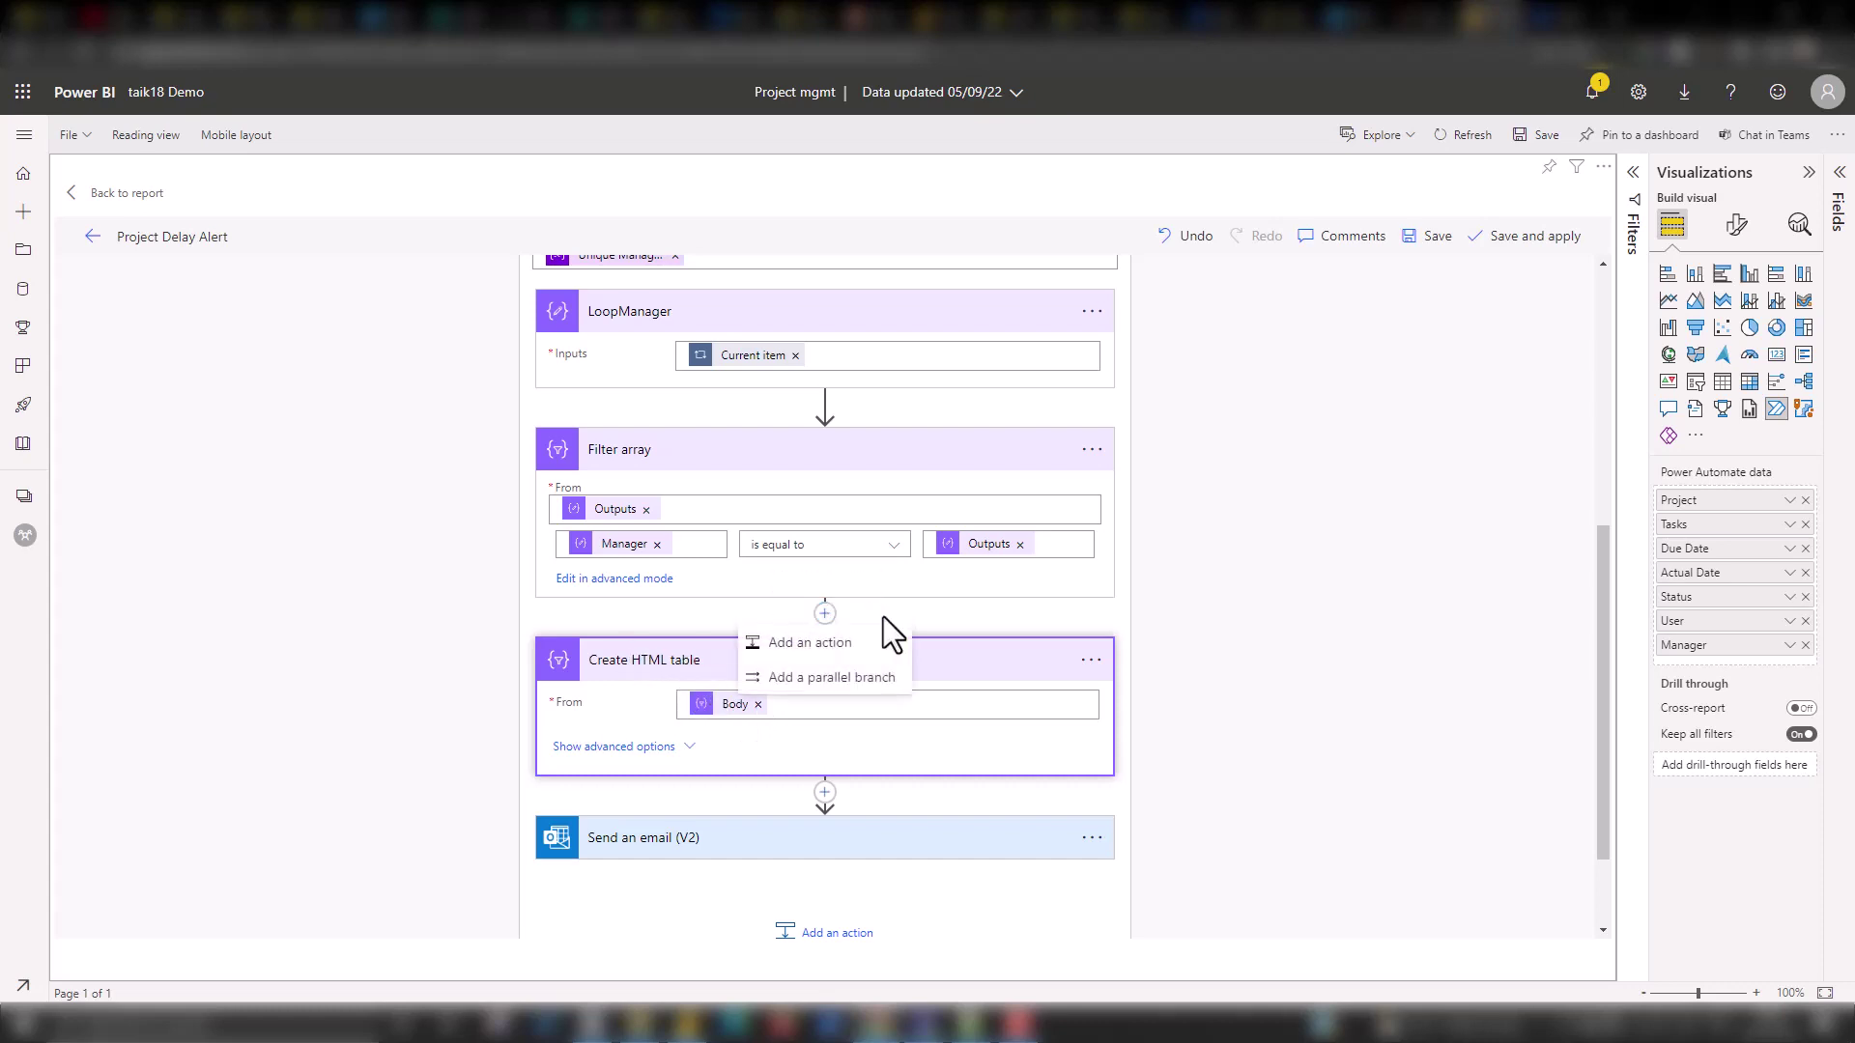
pyautogui.click(860, 649)
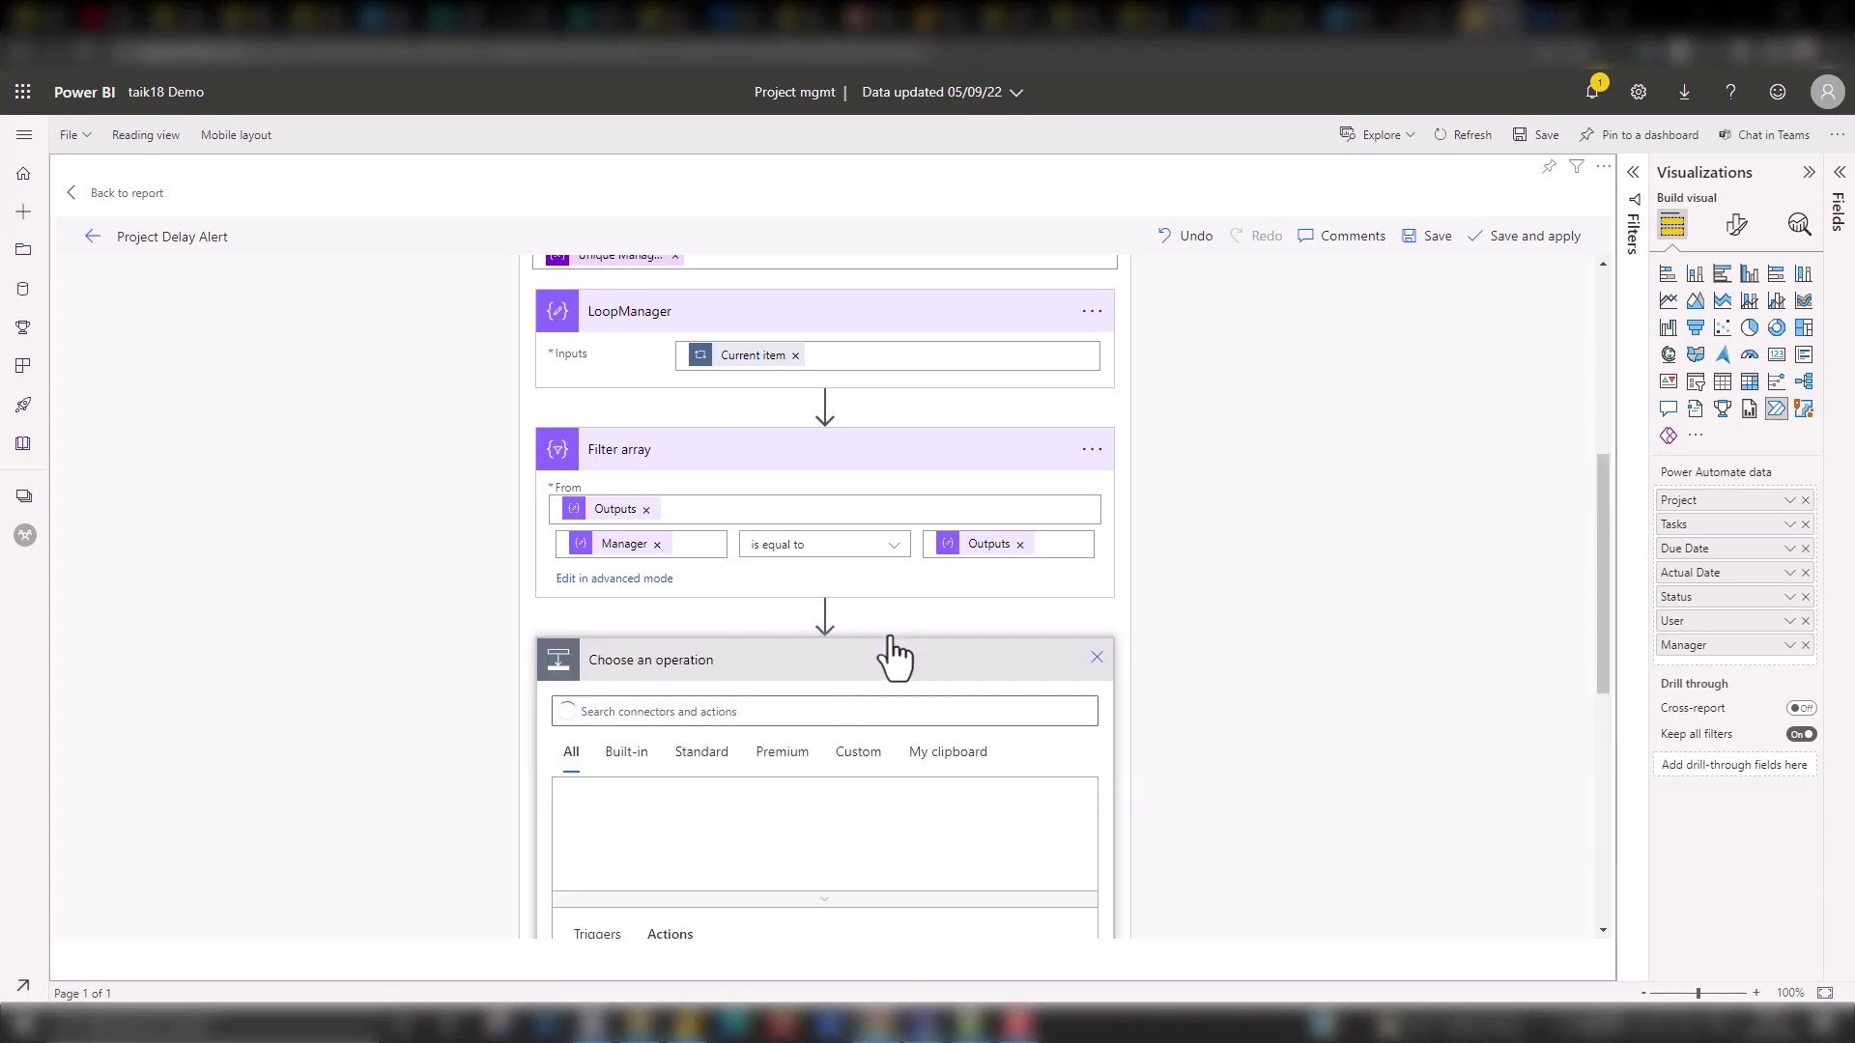
pyautogui.write('ht')
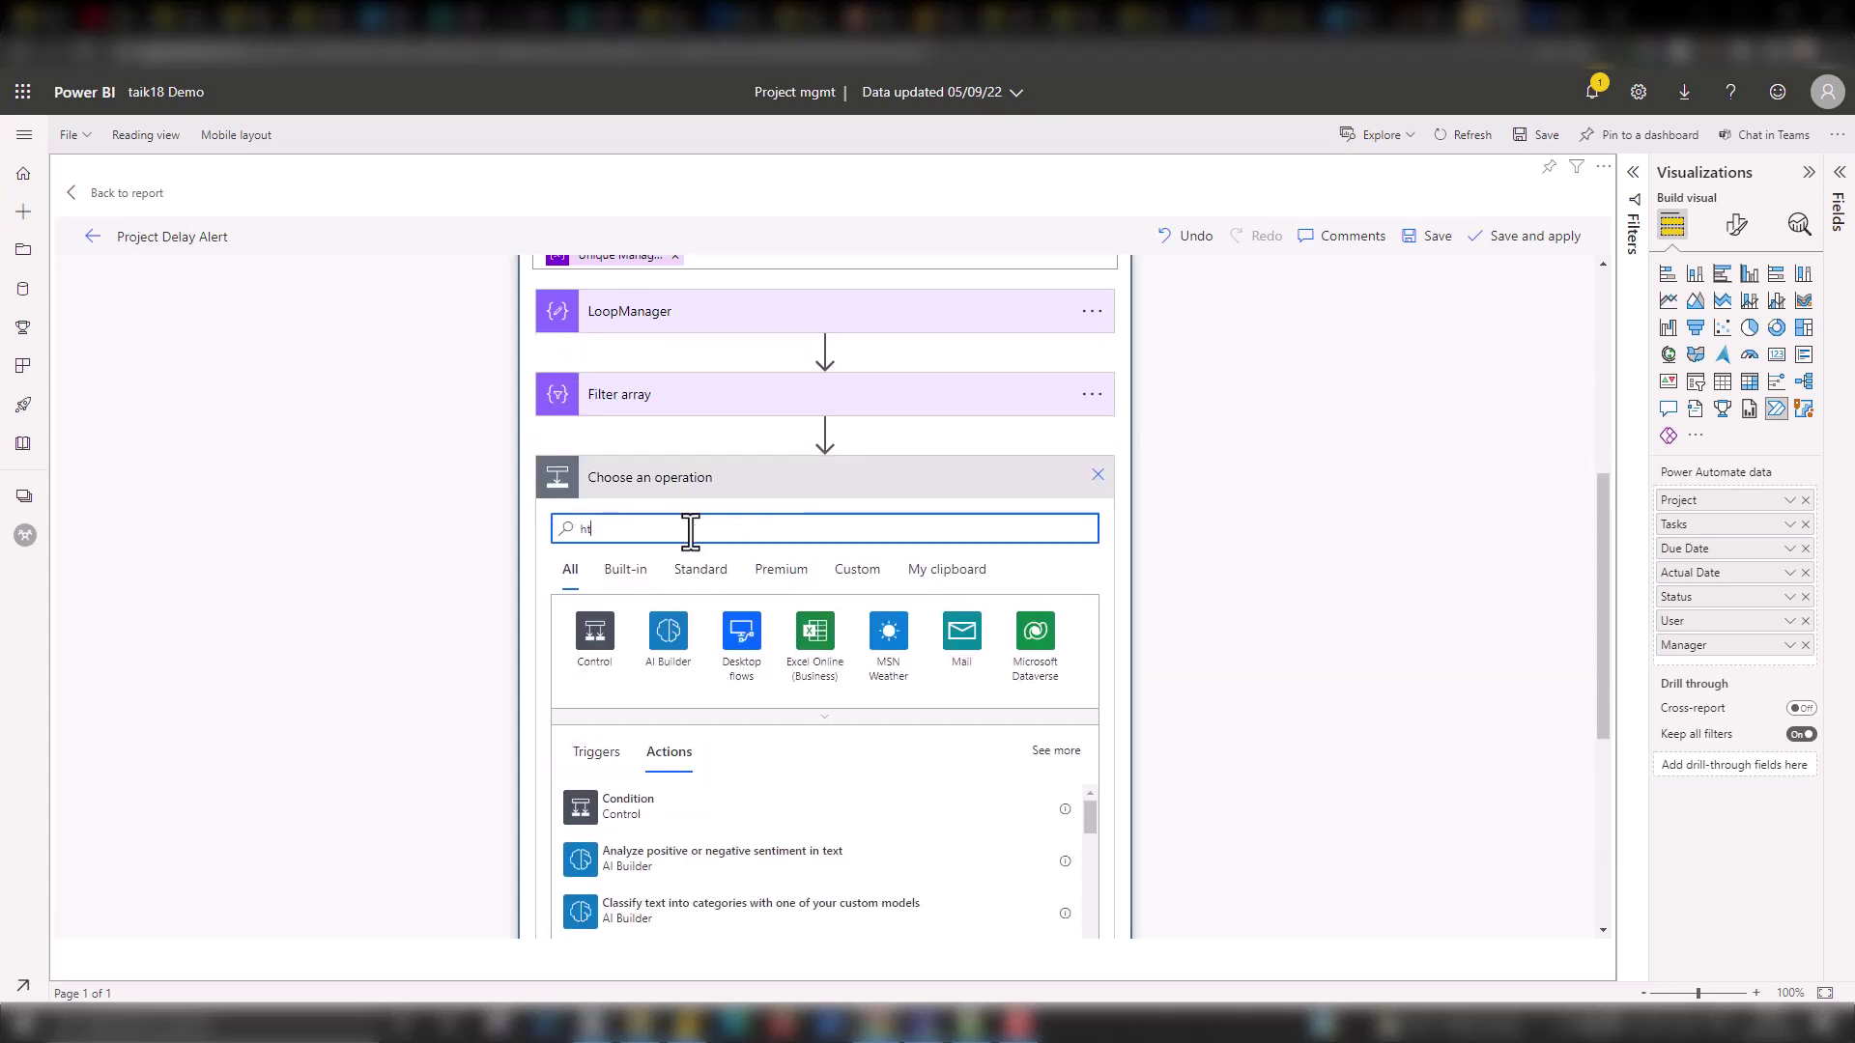
pyautogui.write('mal')
pyautogui.press('BackSpace')
pyautogui.press('BackSpace')
pyautogui.write('l')
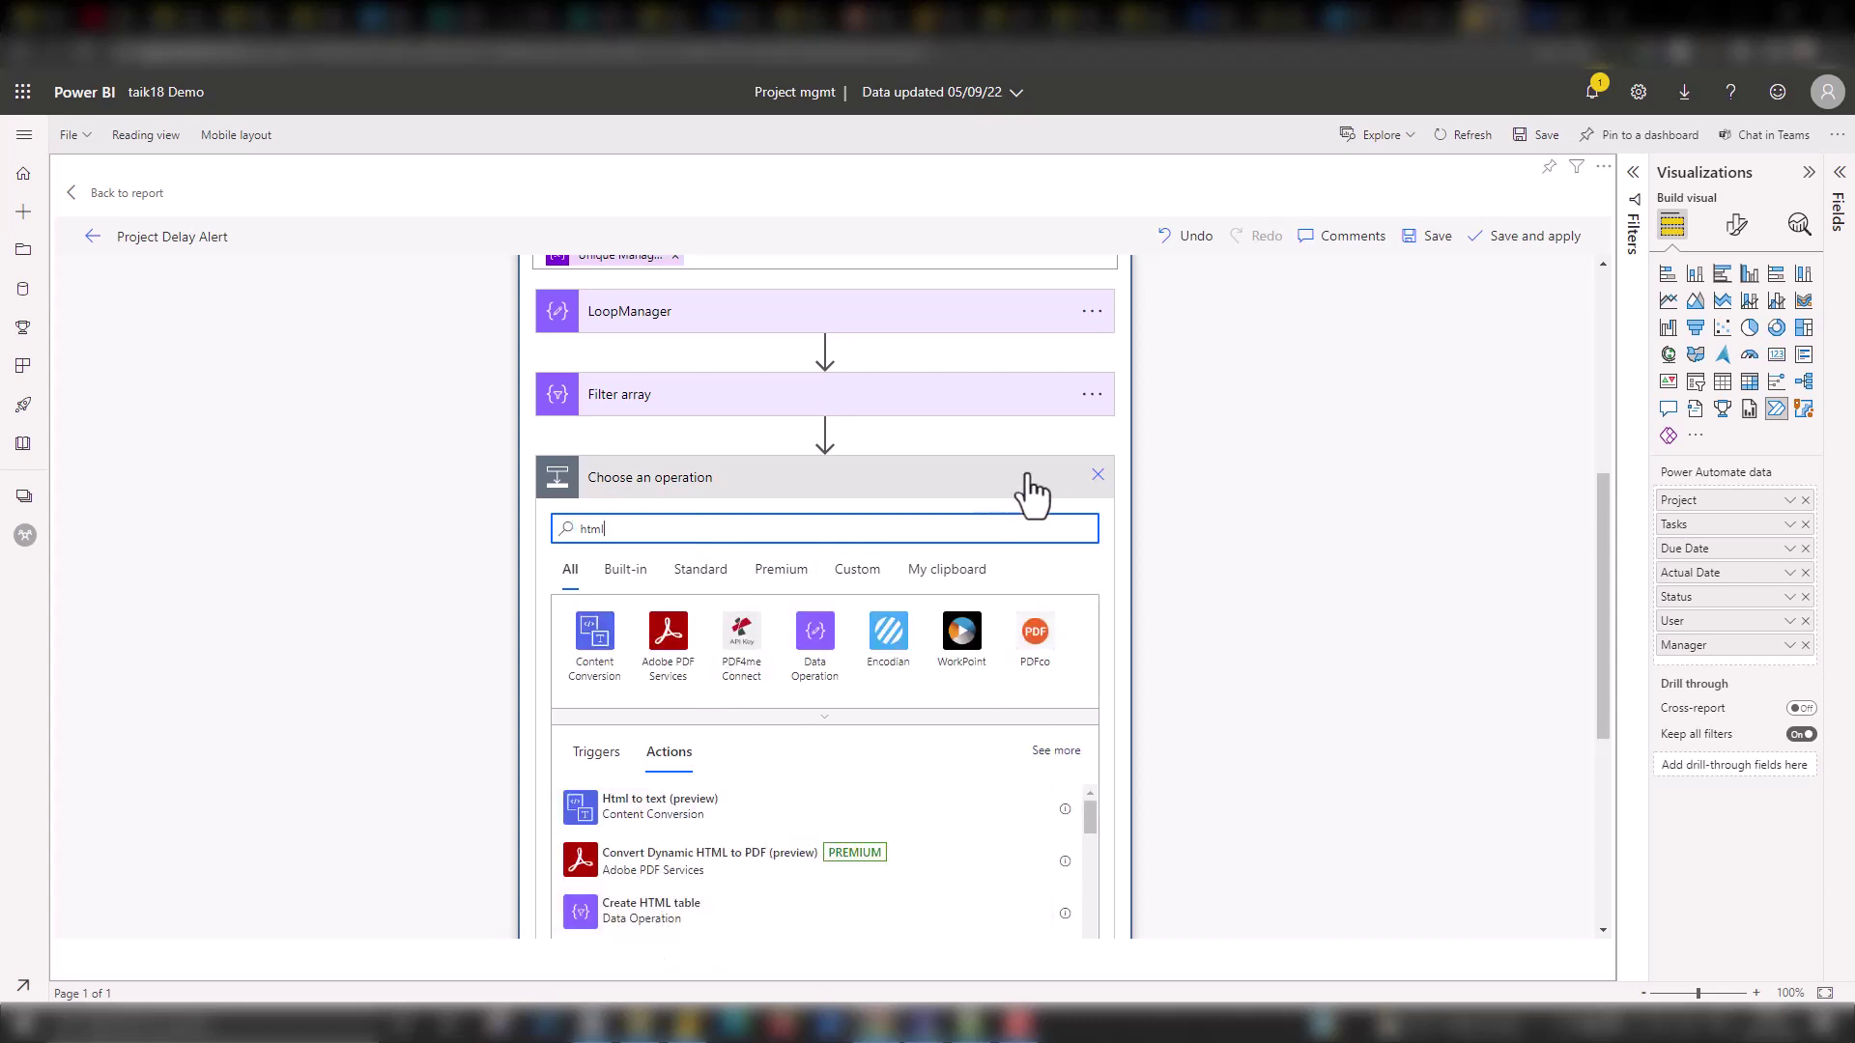
pyautogui.click(1098, 476)
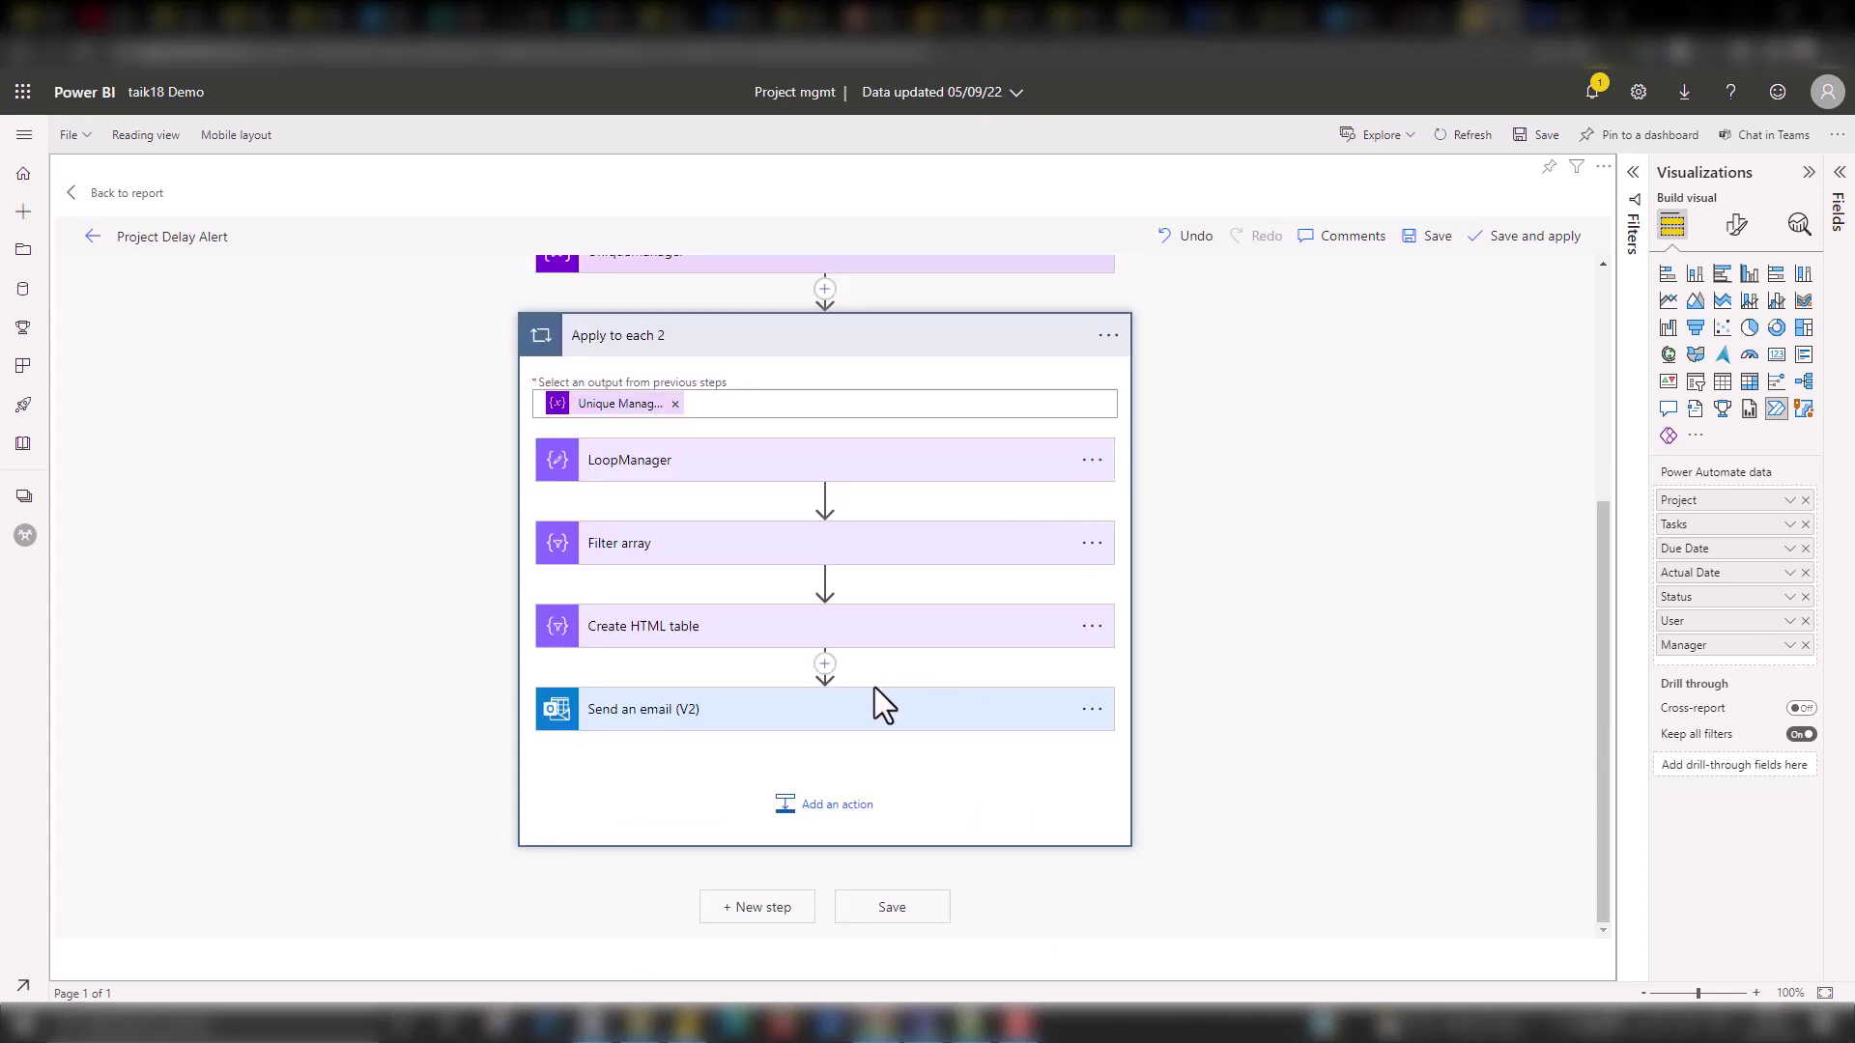
# Expand Create HTML table and Send an email (V2) to examine the table source and the email's recipient, subject and body.
pyautogui.click(701, 636)
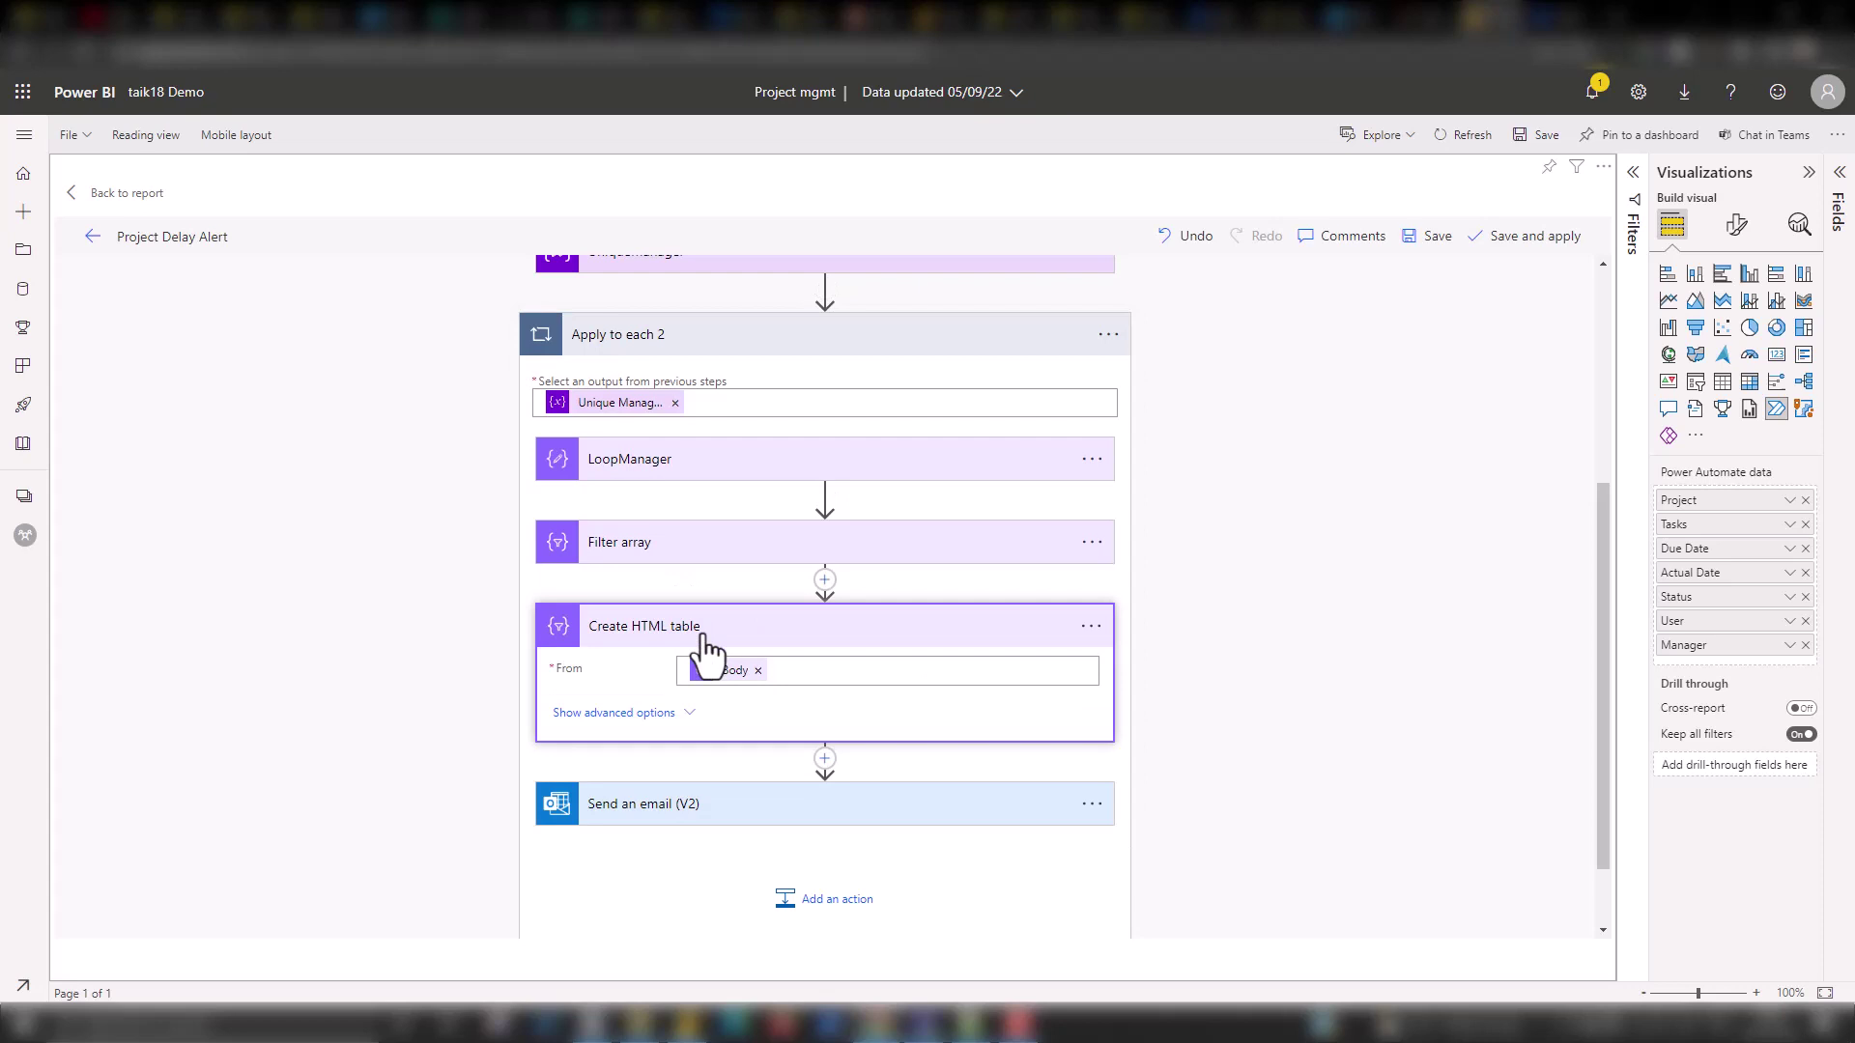
pyautogui.click(724, 722)
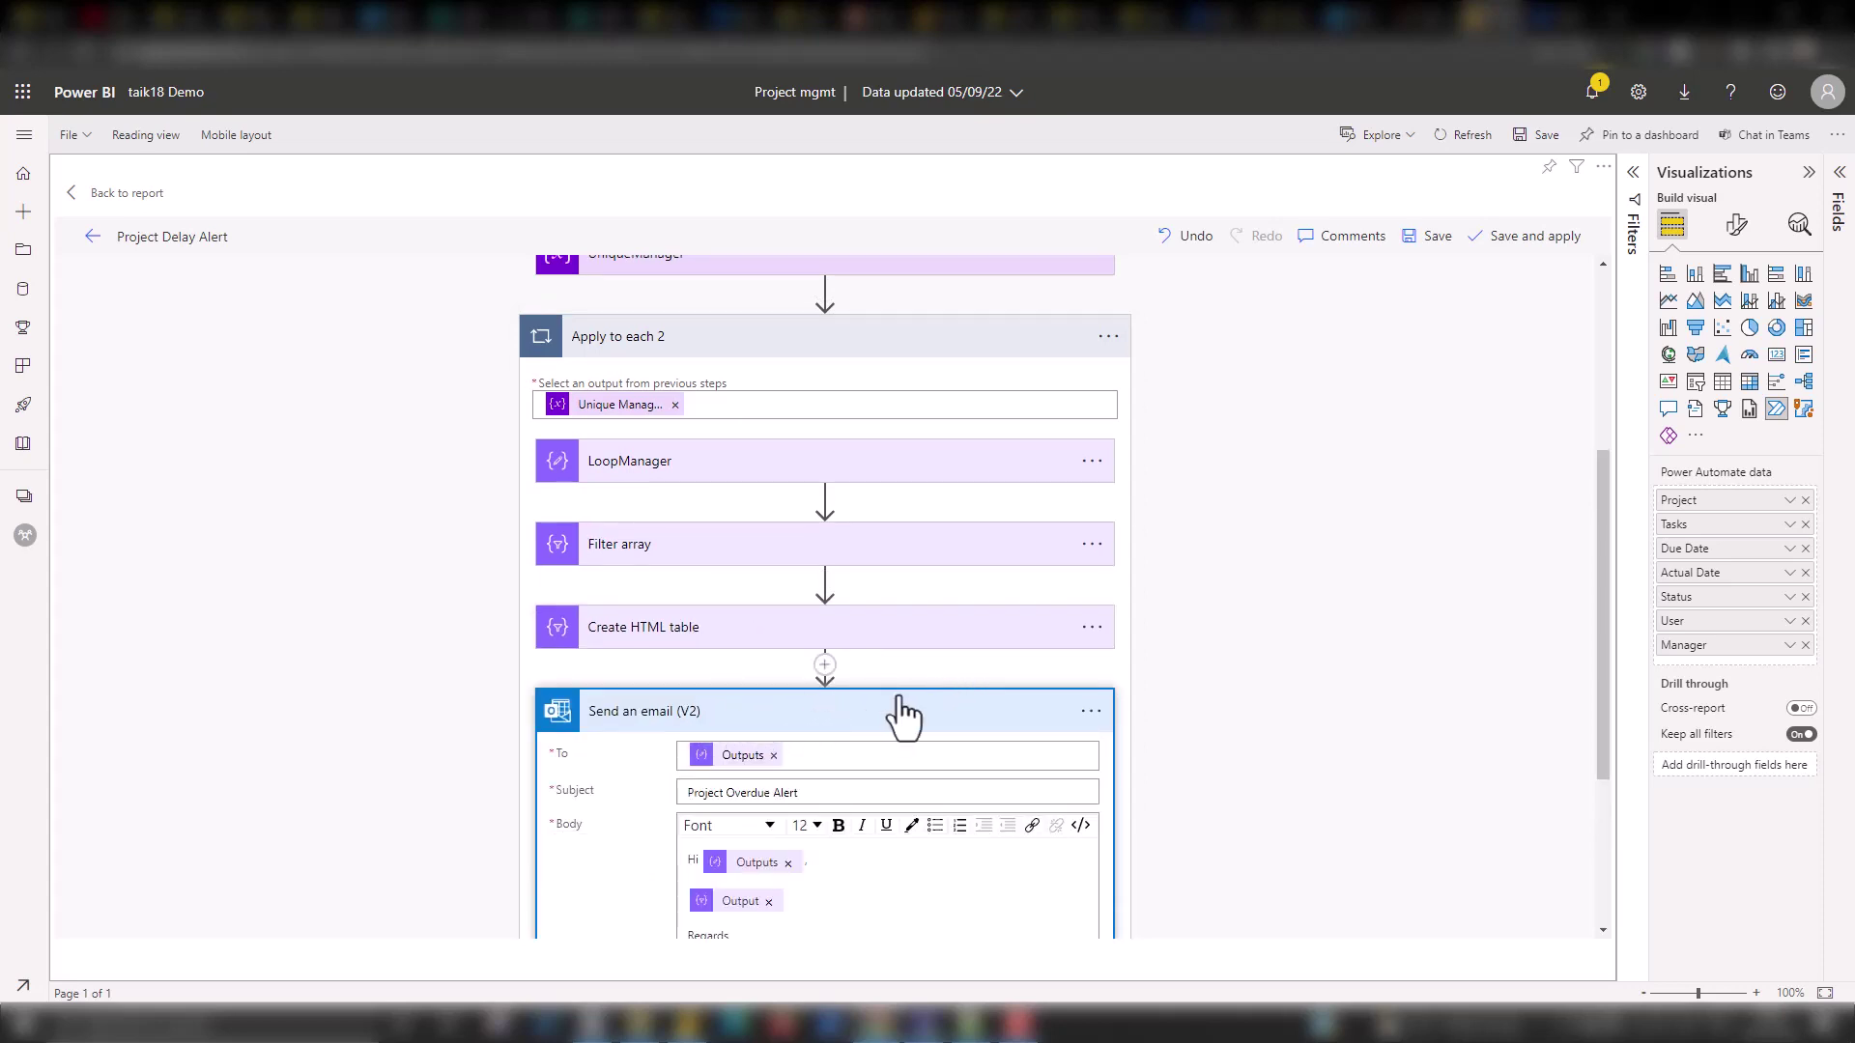
pyautogui.moveTo(1603, 584); pyautogui.dragTo(1614, 704)
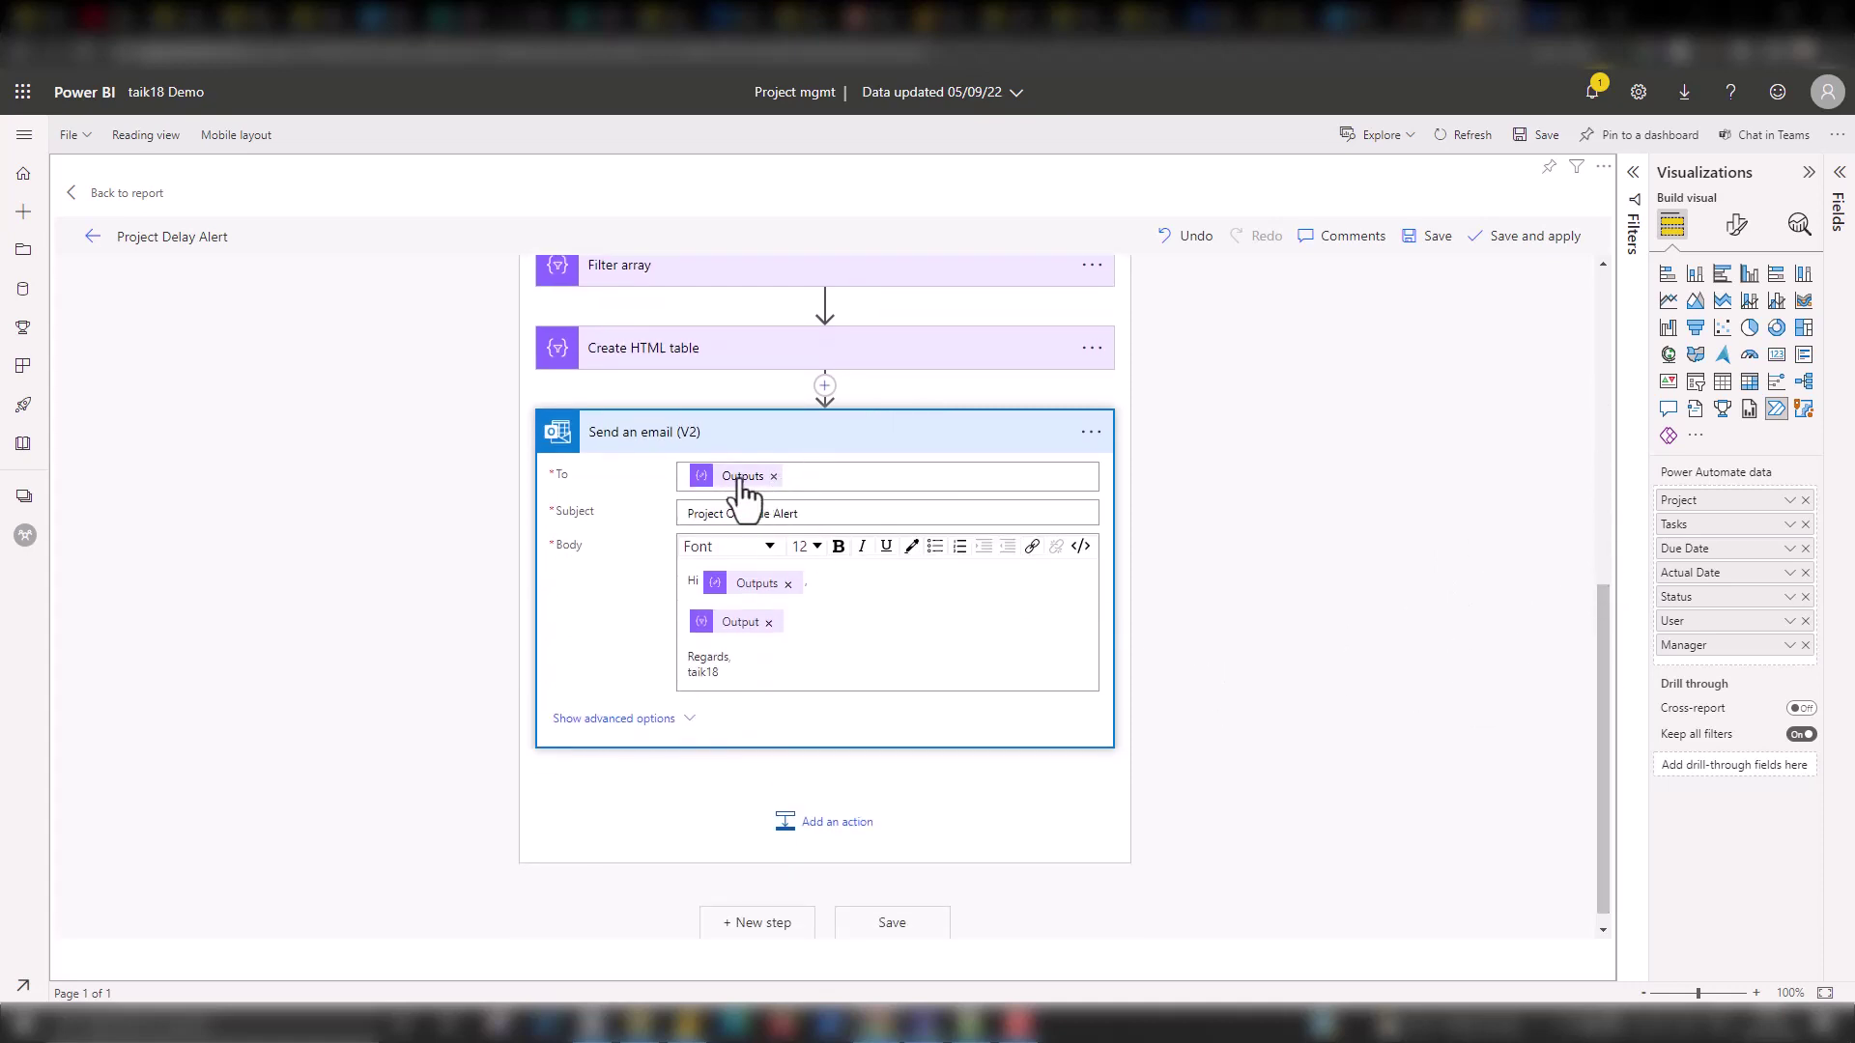
pyautogui.moveTo(738, 483)
# Check the LoopManager and Create HTML table inputs against the dynamic values used in the email's recipient and body.
pyautogui.moveTo(1596, 675); pyautogui.dragTo(1451, 539)
pyautogui.click(685, 462)
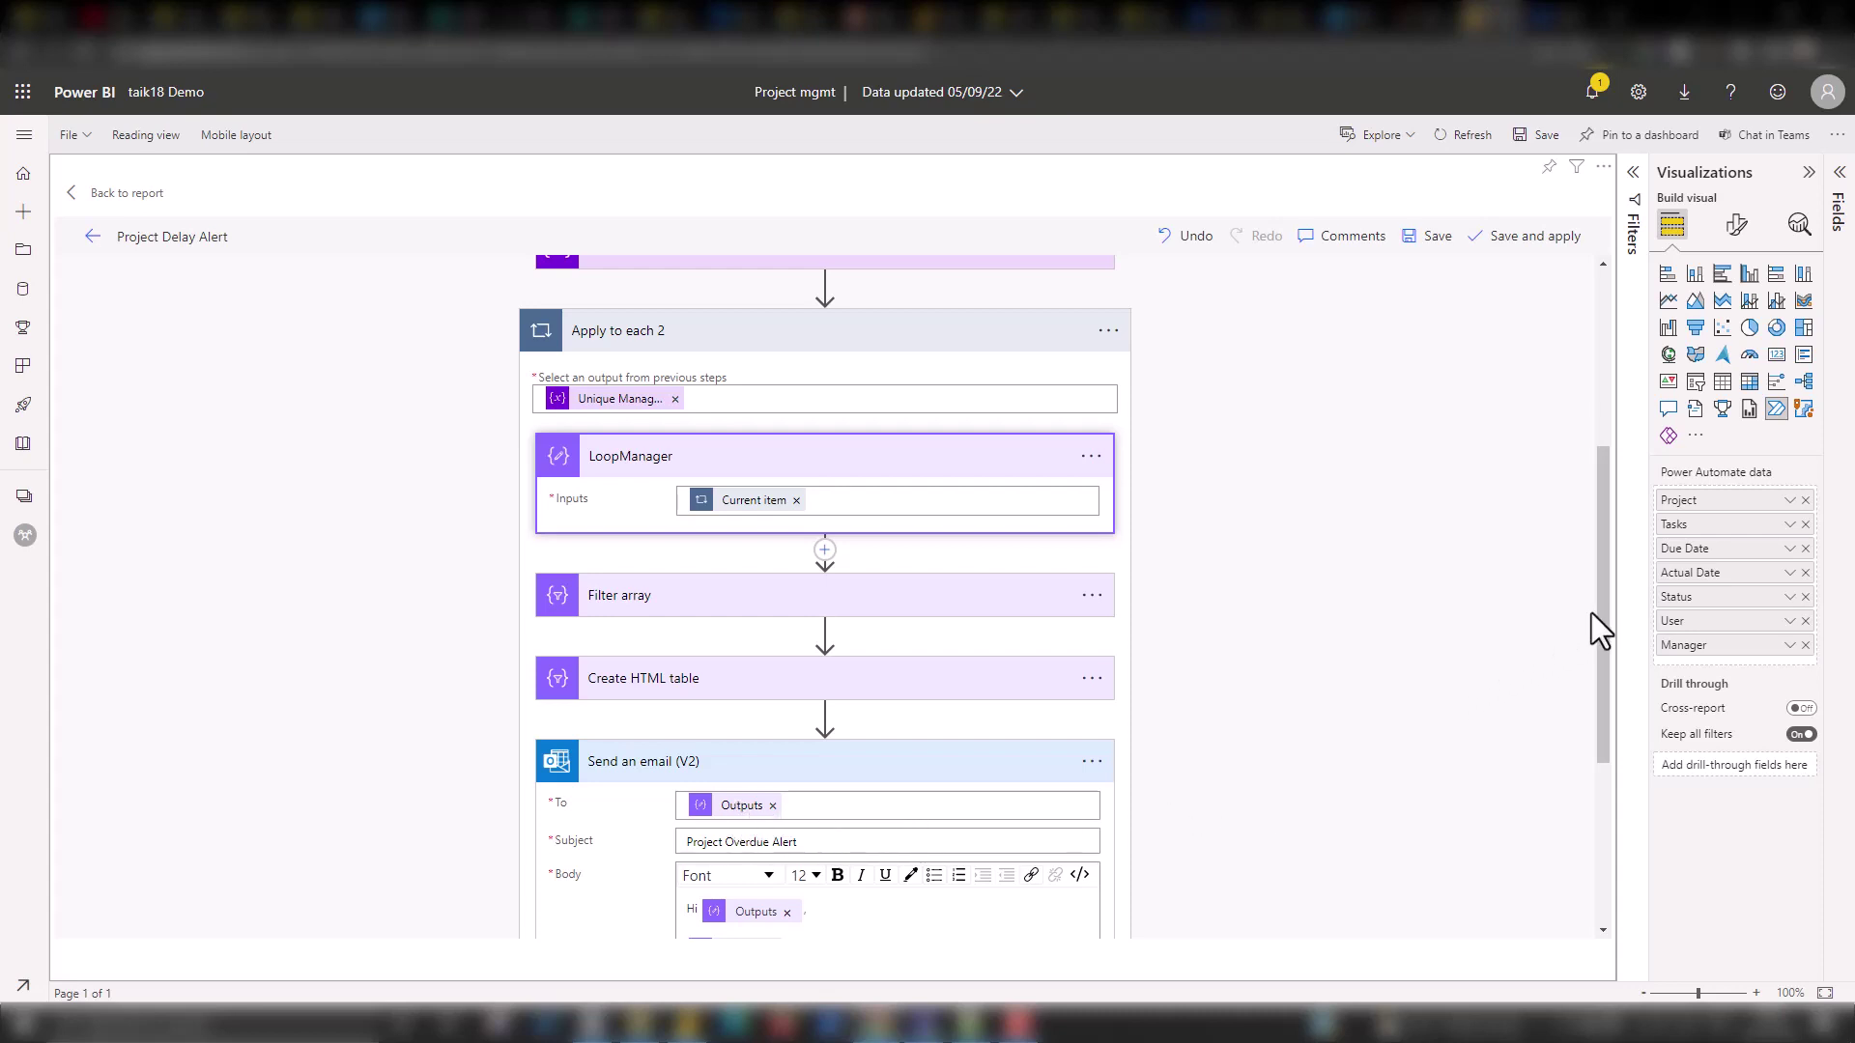
pyautogui.moveTo(1603, 626); pyautogui.dragTo(1605, 730)
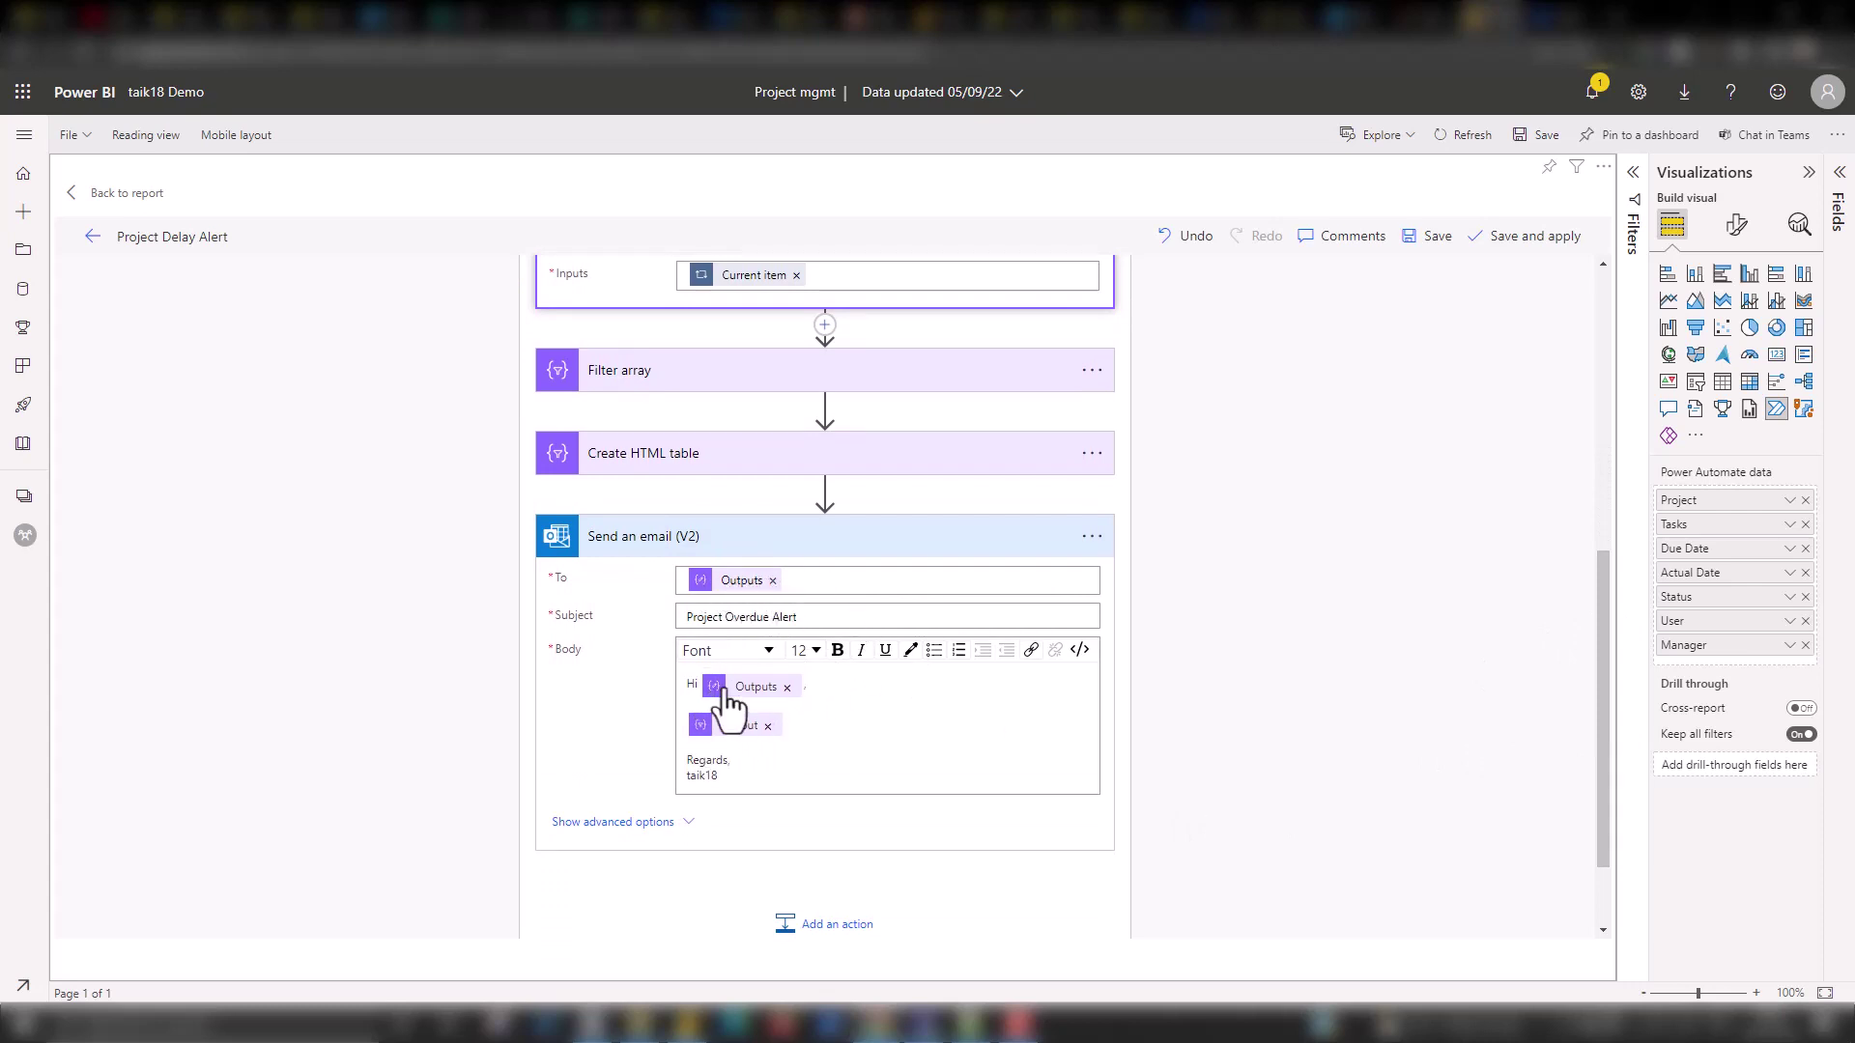
pyautogui.moveTo(745, 686)
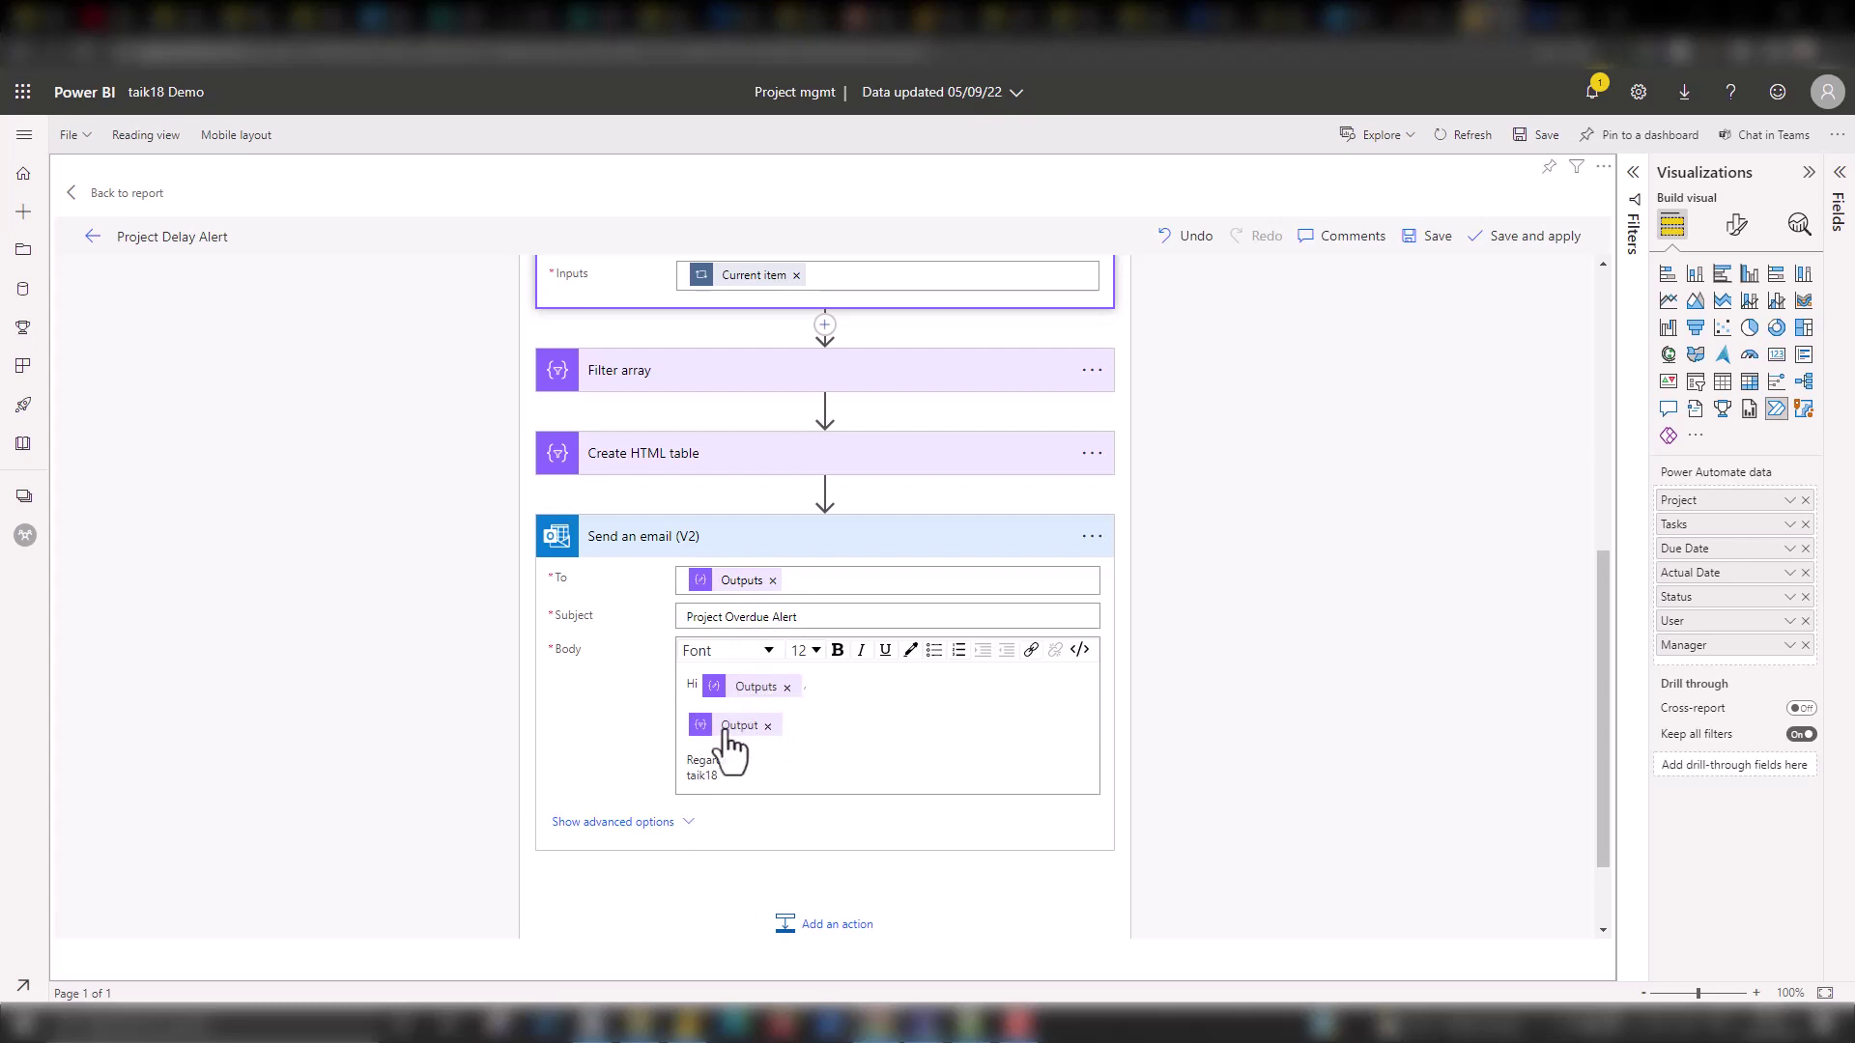
pyautogui.moveTo(728, 737)
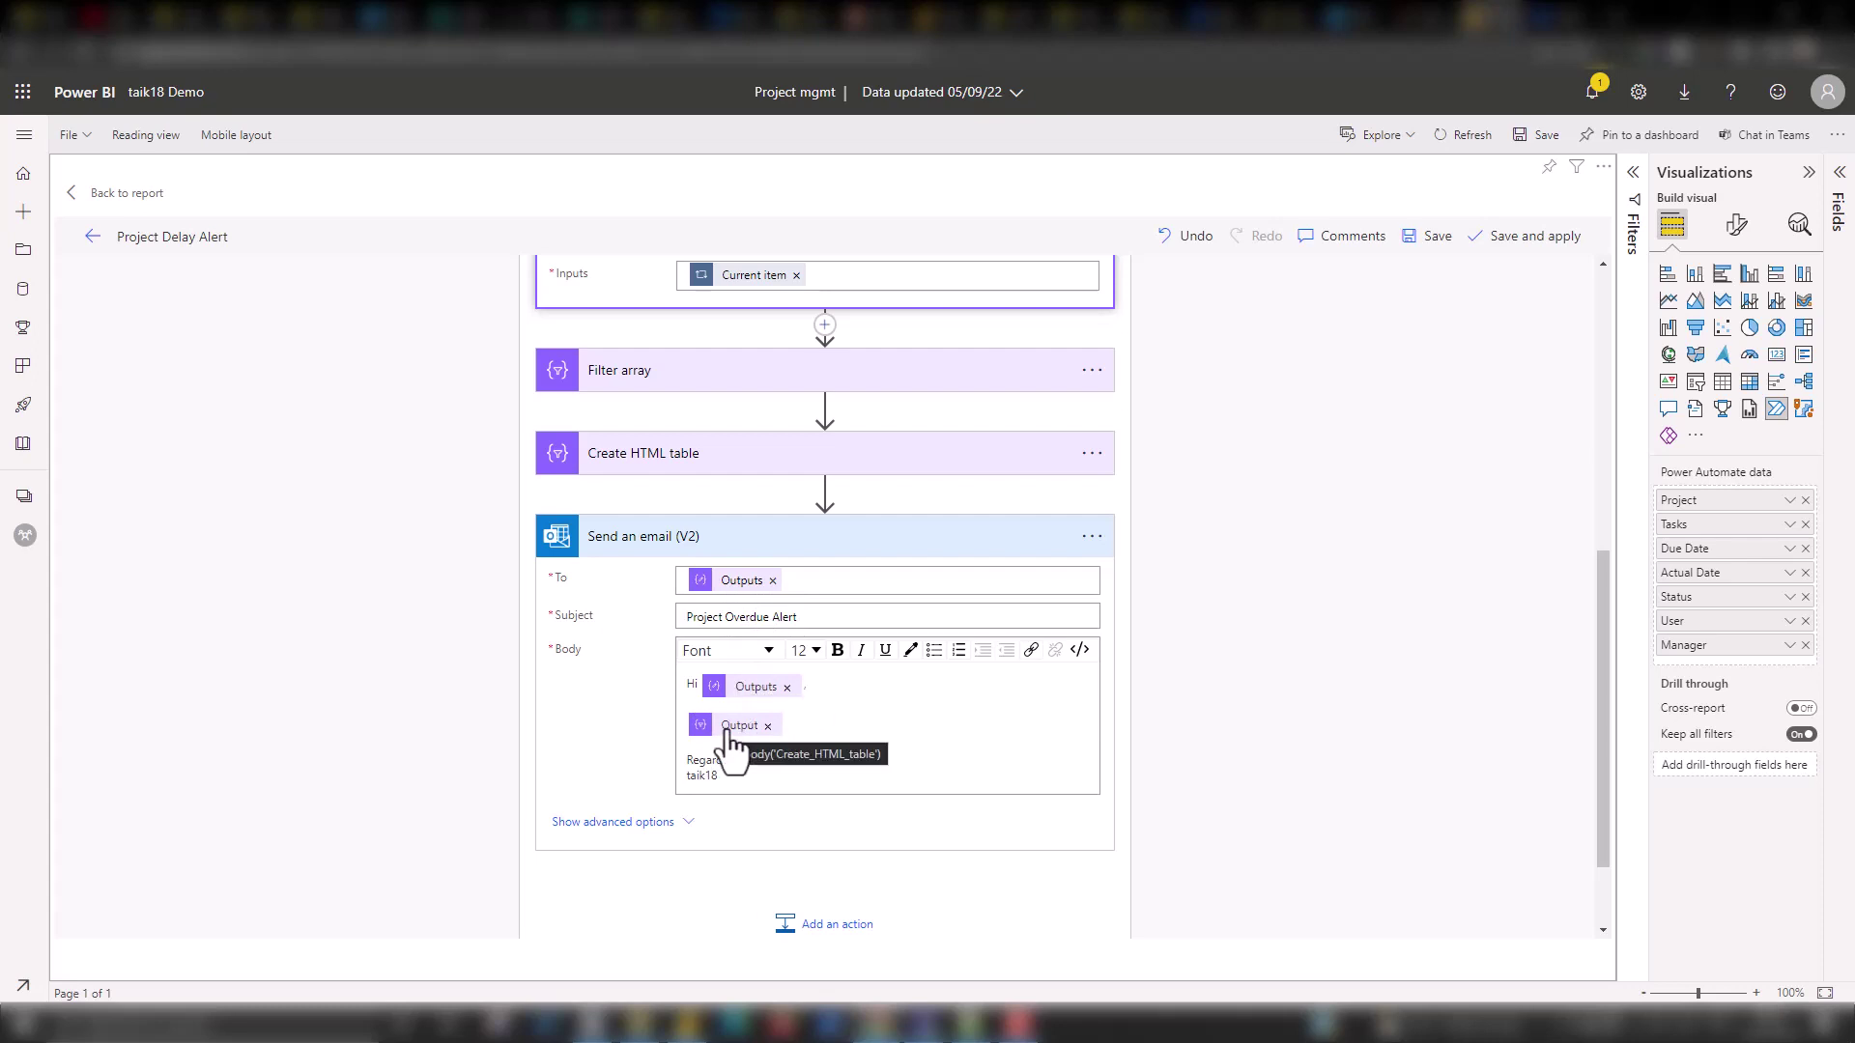
pyautogui.click(736, 462)
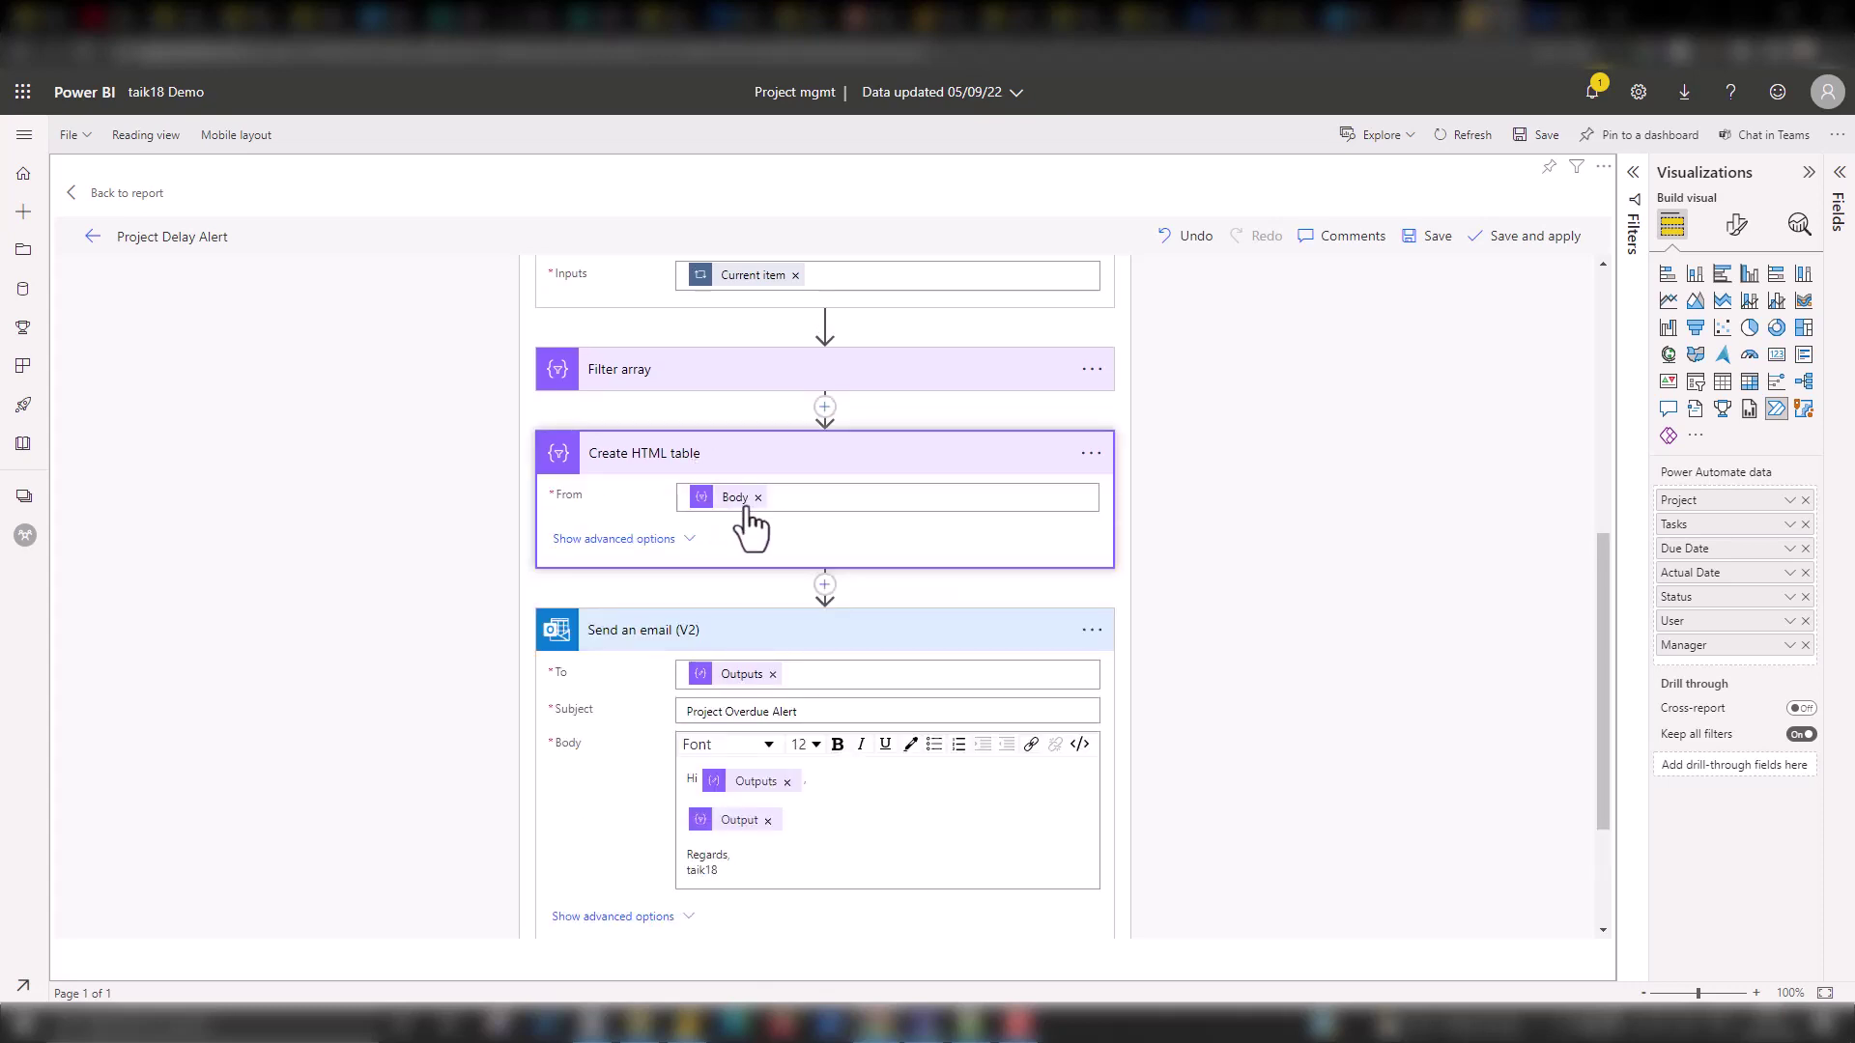
pyautogui.click(754, 465)
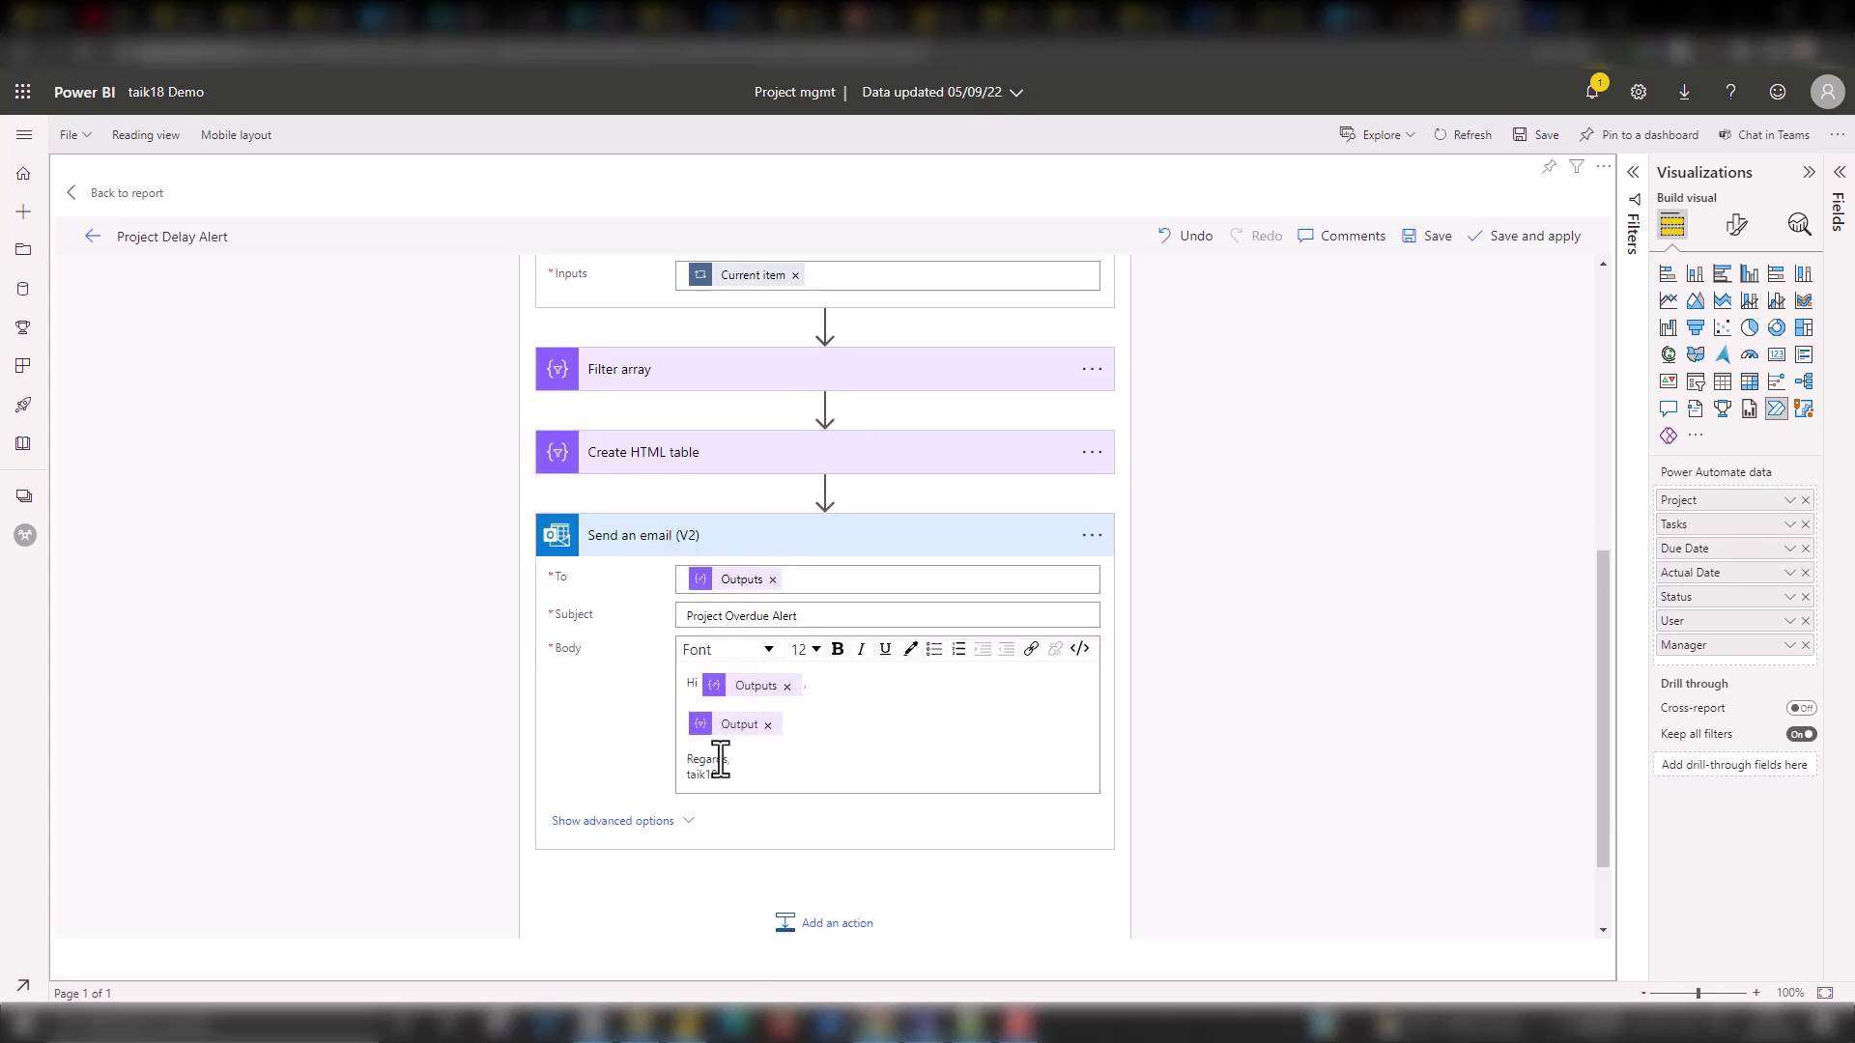
# Check the sign-off in the email body and return from the flow editor to the report page.
pyautogui.moveTo(687, 754); pyautogui.dragTo(730, 773)
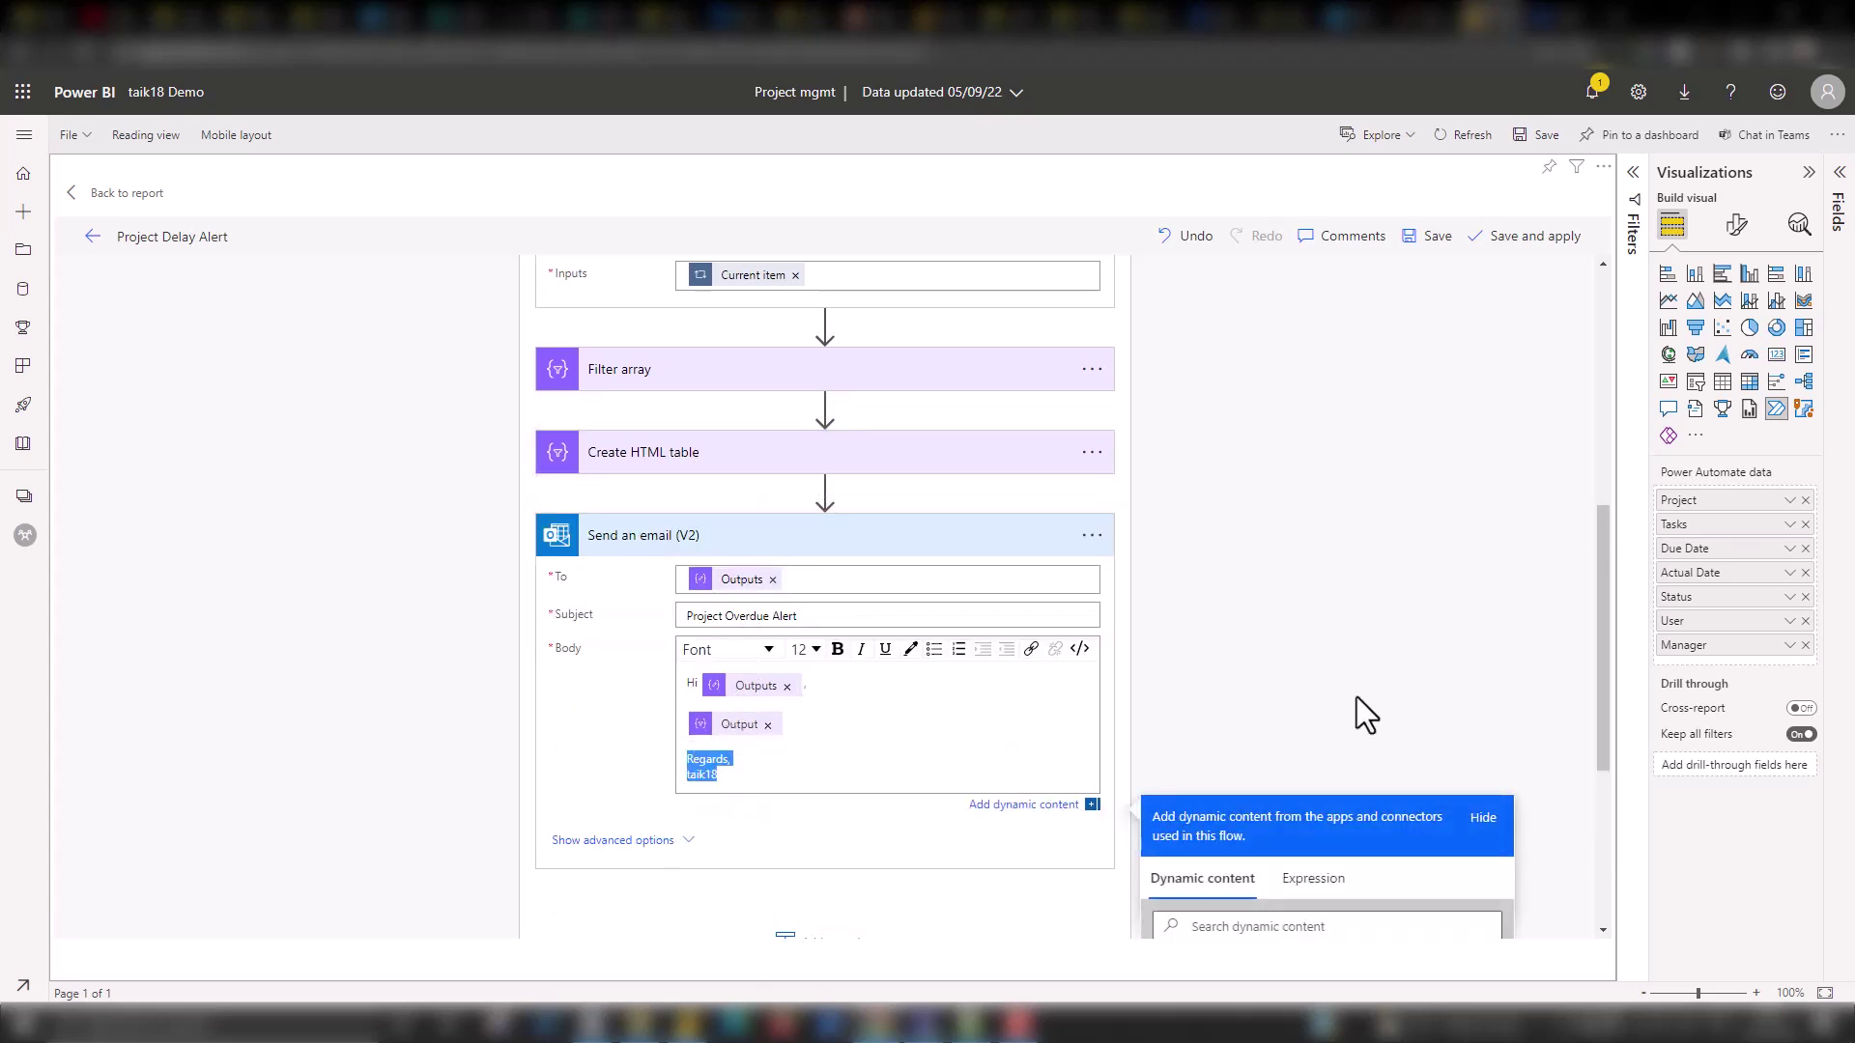
pyautogui.moveTo(1598, 530); pyautogui.dragTo(1595, 419)
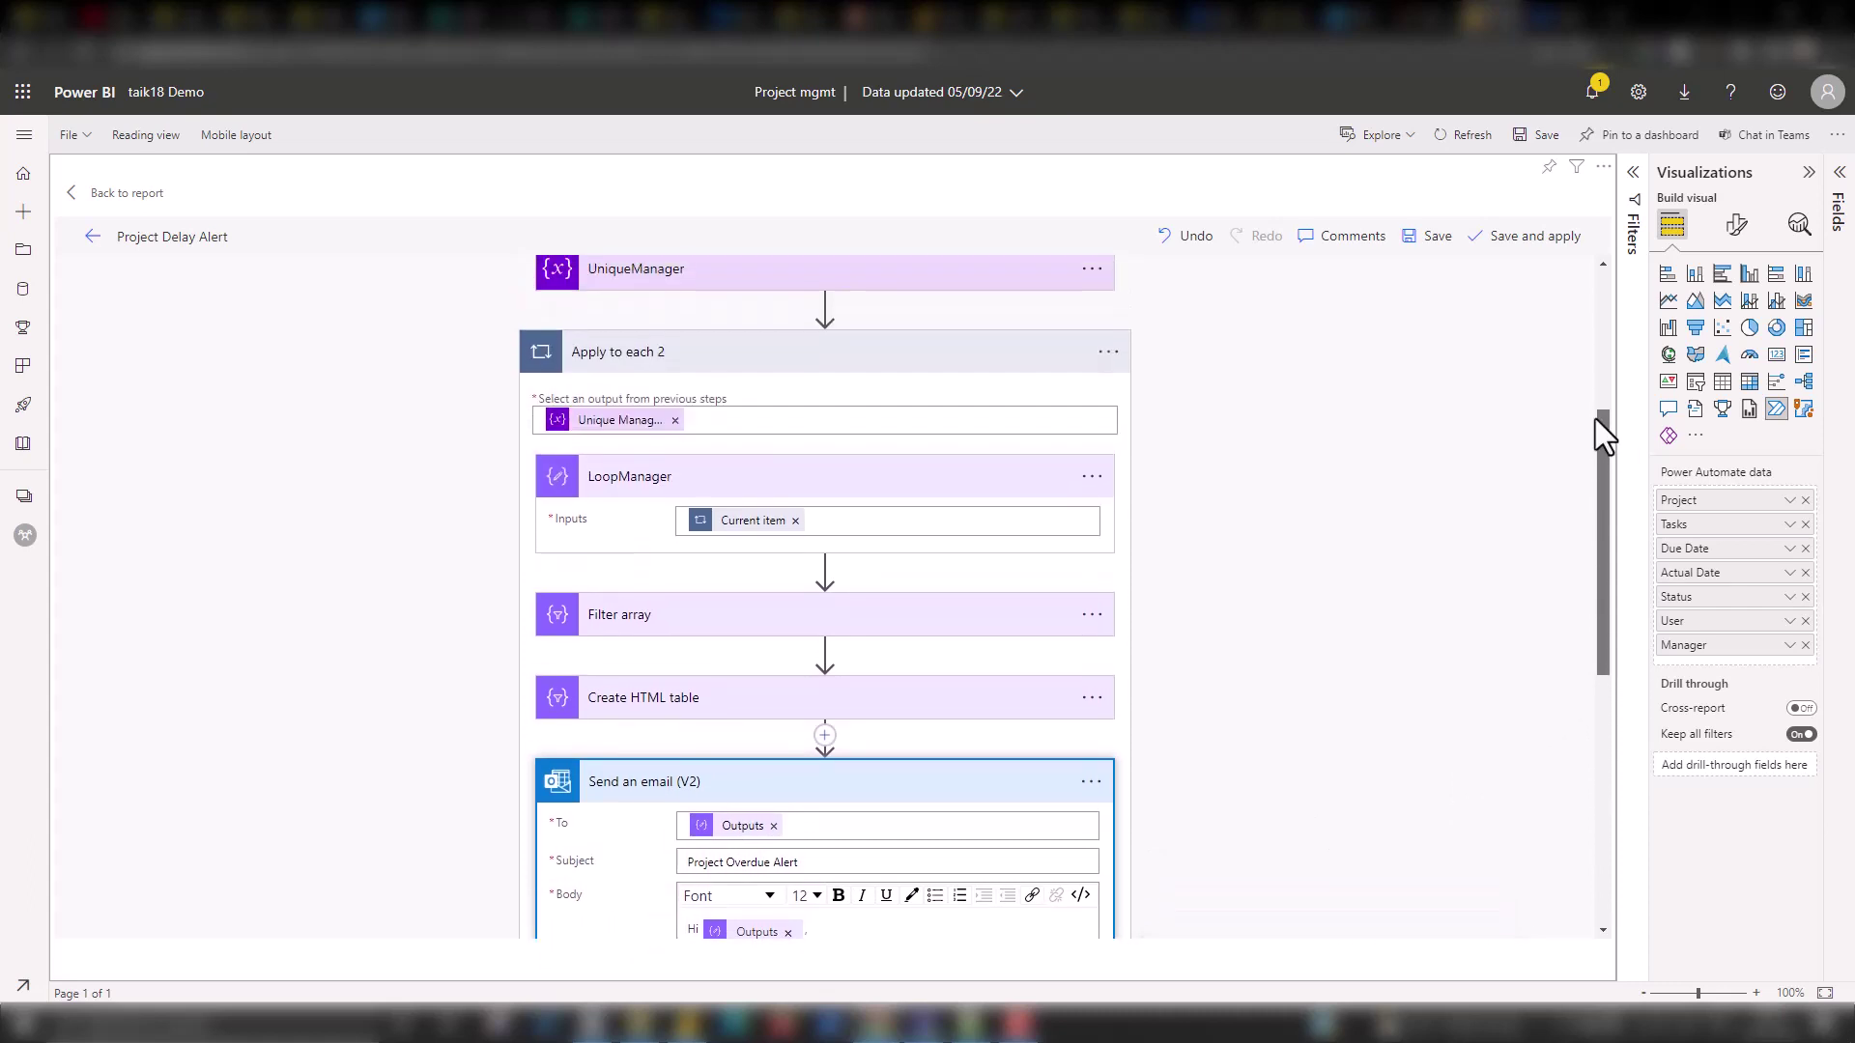
pyautogui.click(117, 189)
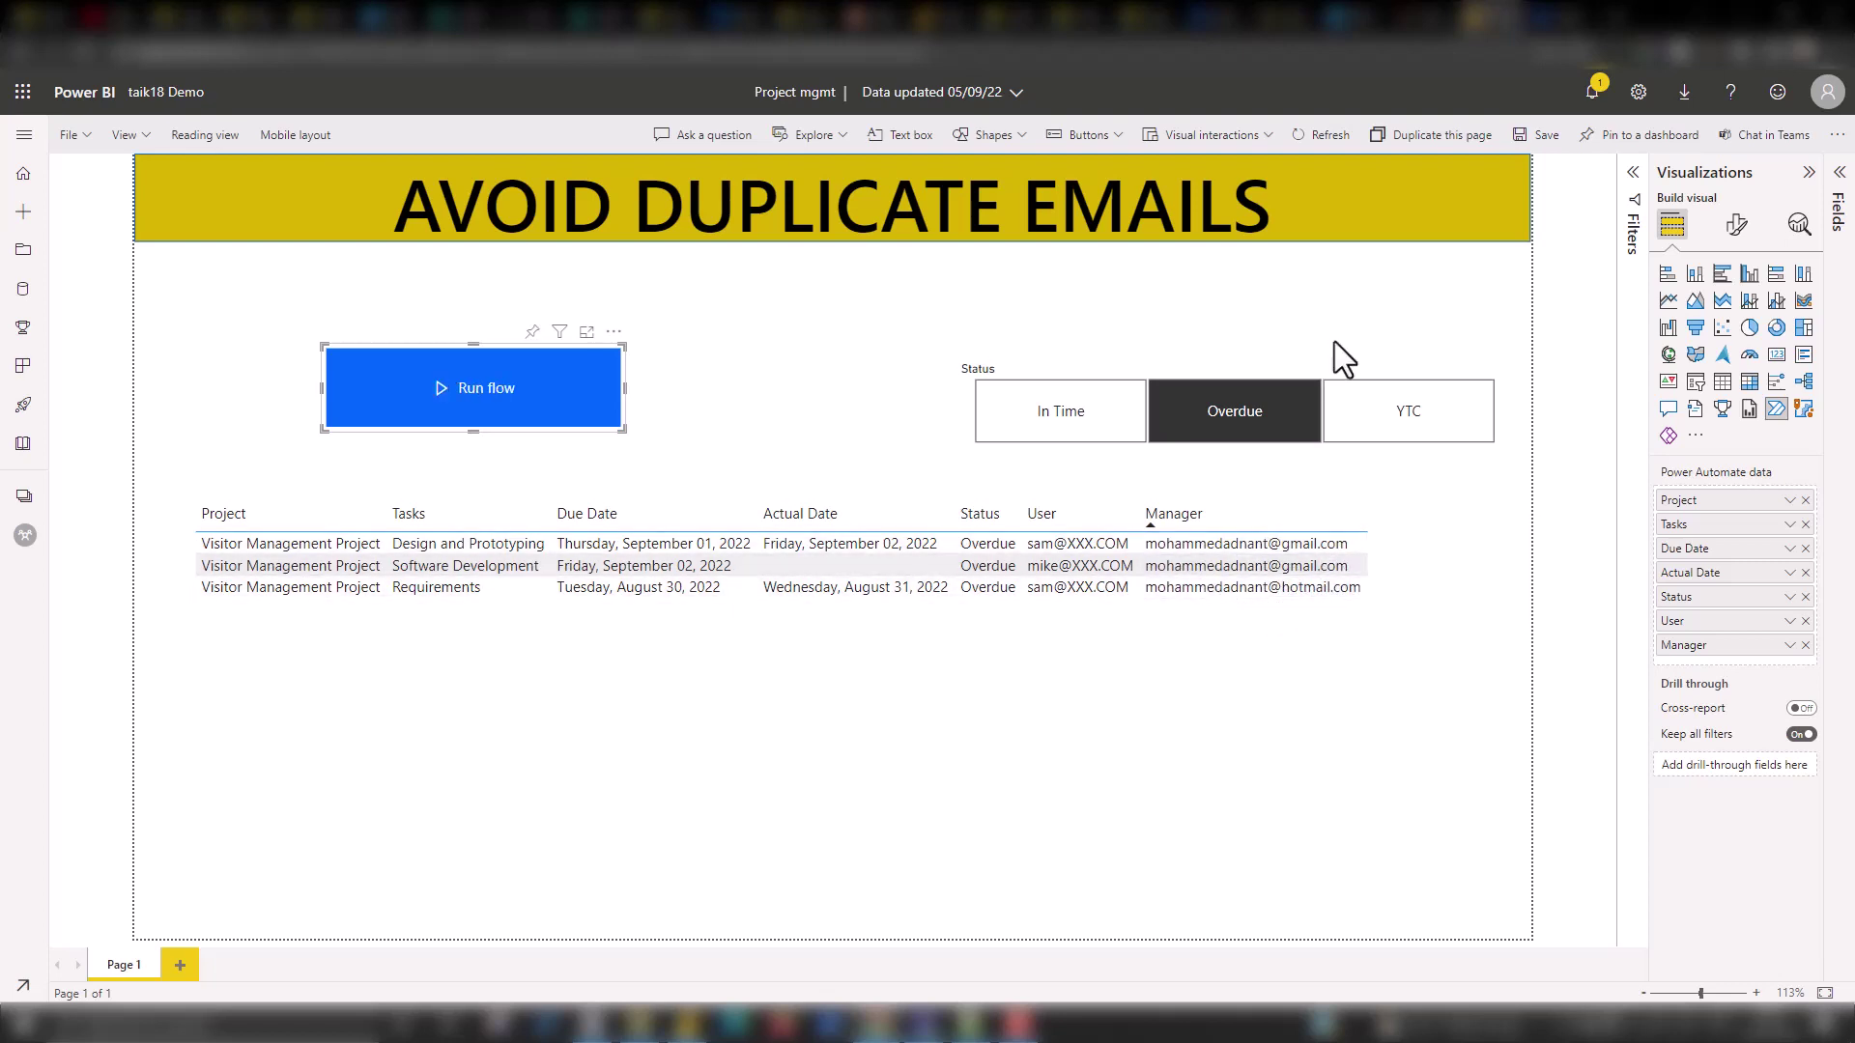
# Switch to Power Automate, leave the Project Delay Alert editor without saving, and open the flow's most recent run.
pyautogui.click(1410, 18)
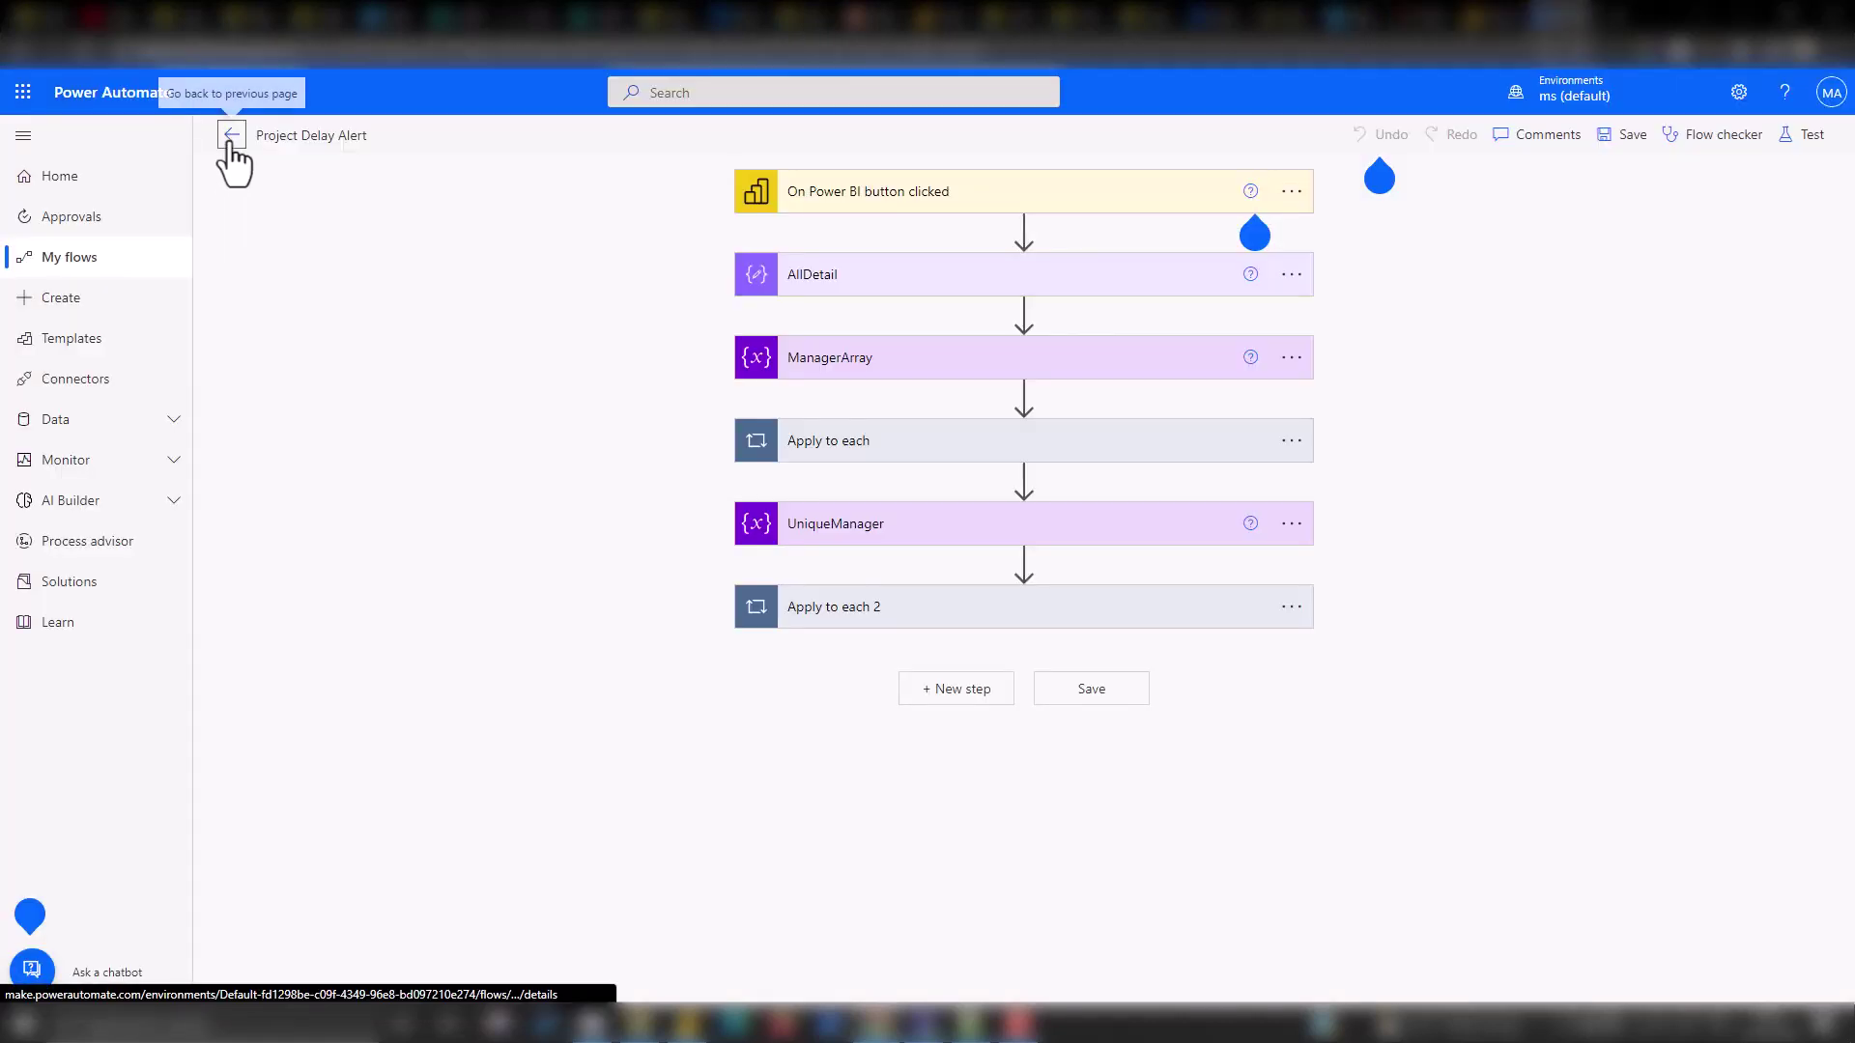
pyautogui.click(231, 139)
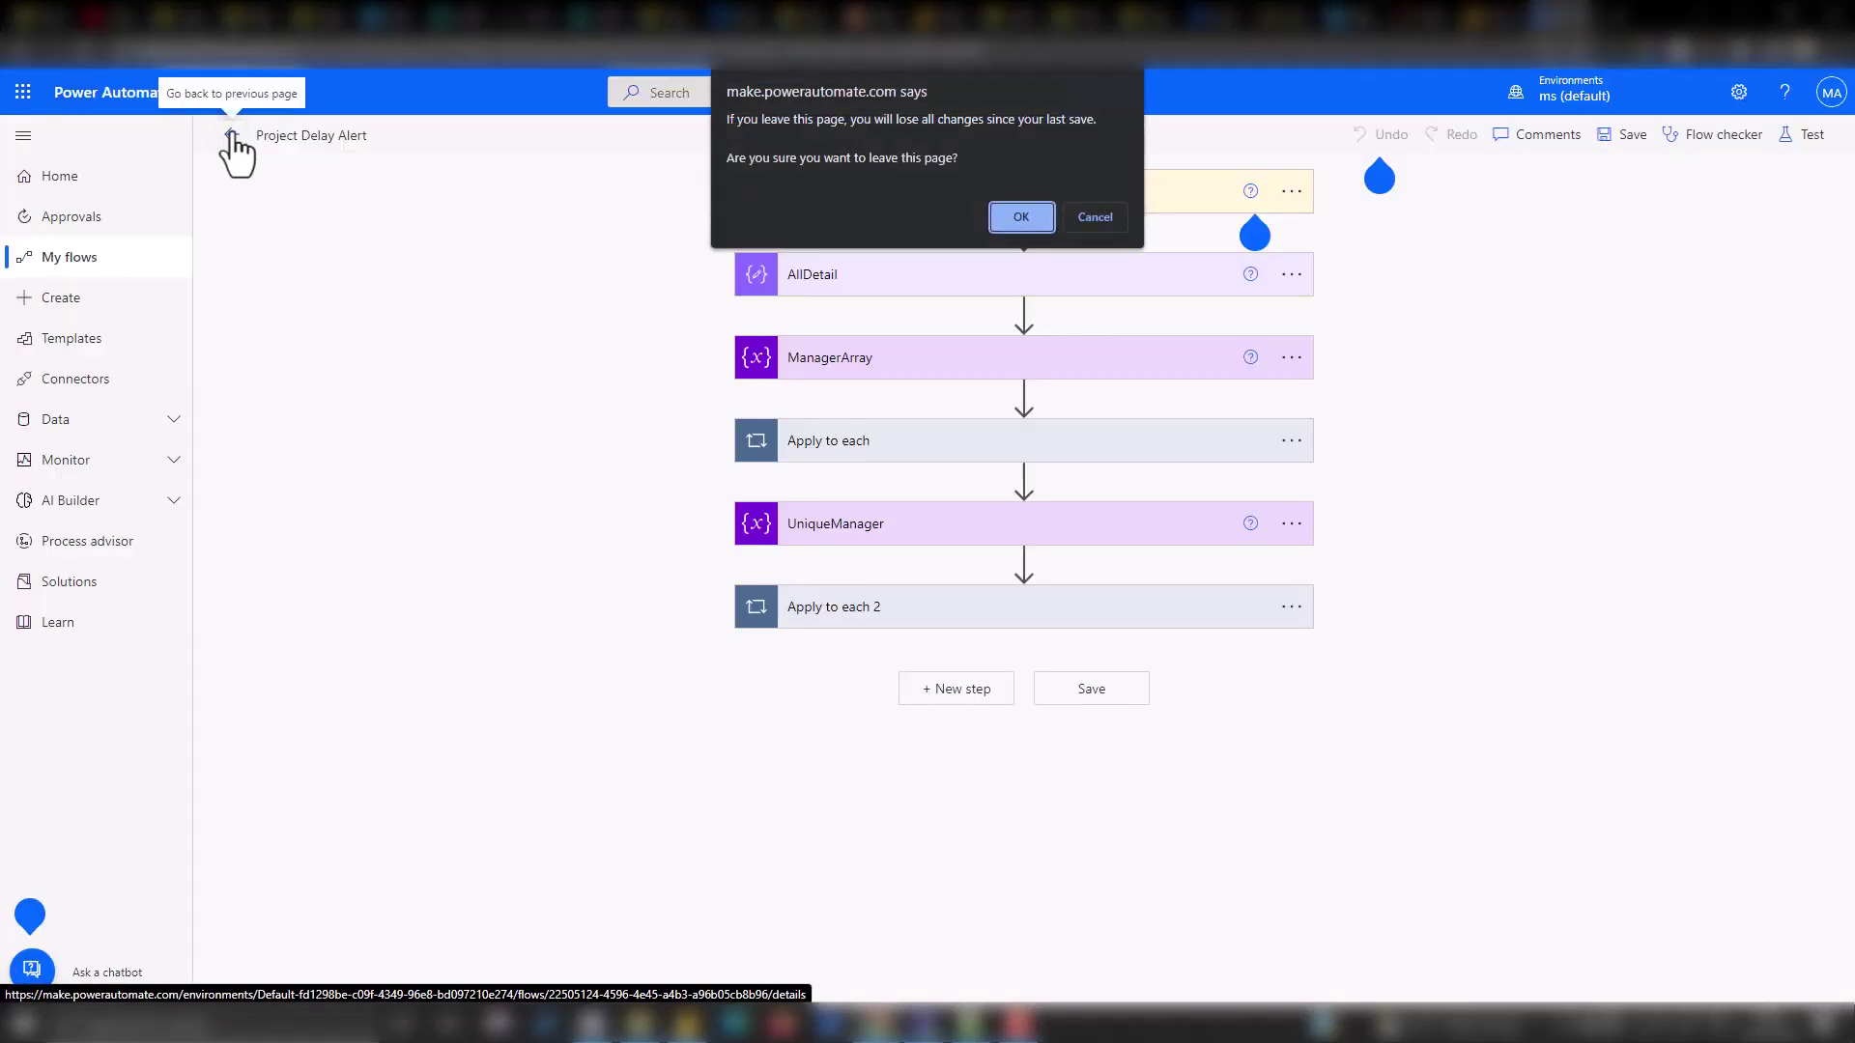
pyautogui.click(1016, 222)
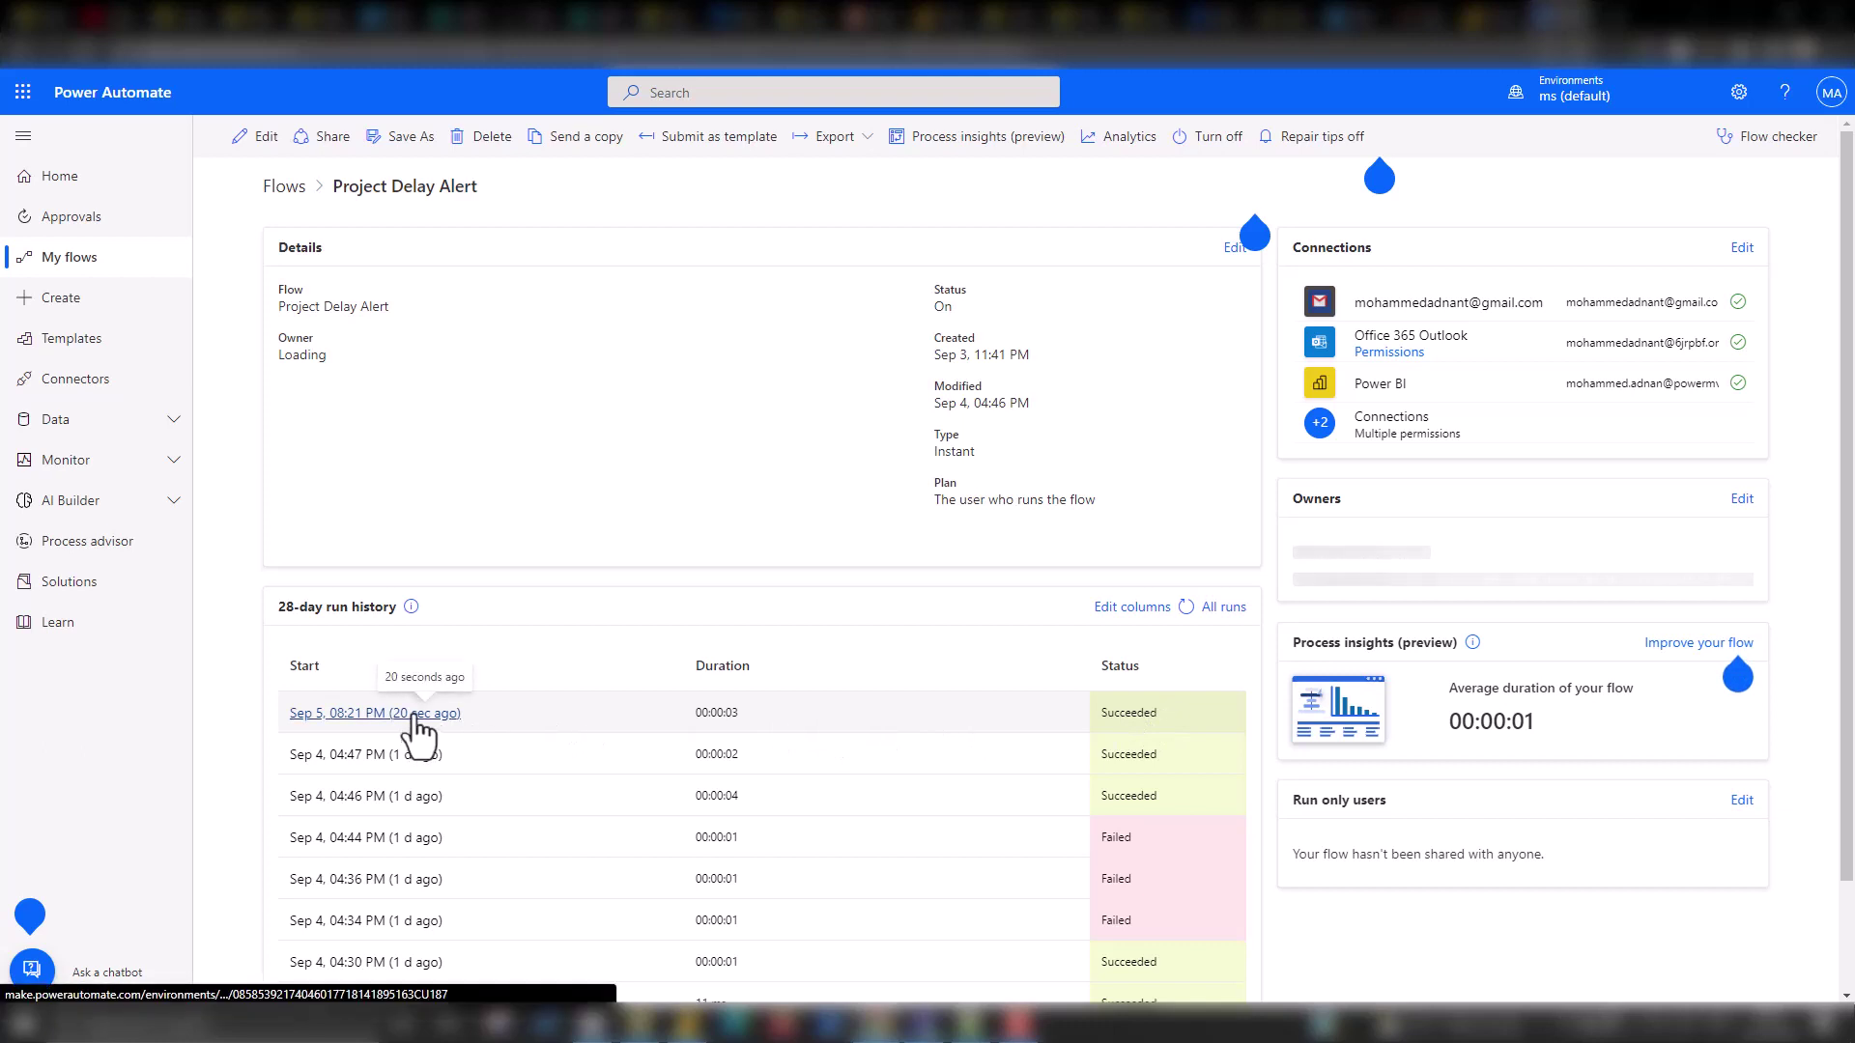
pyautogui.click(414, 715)
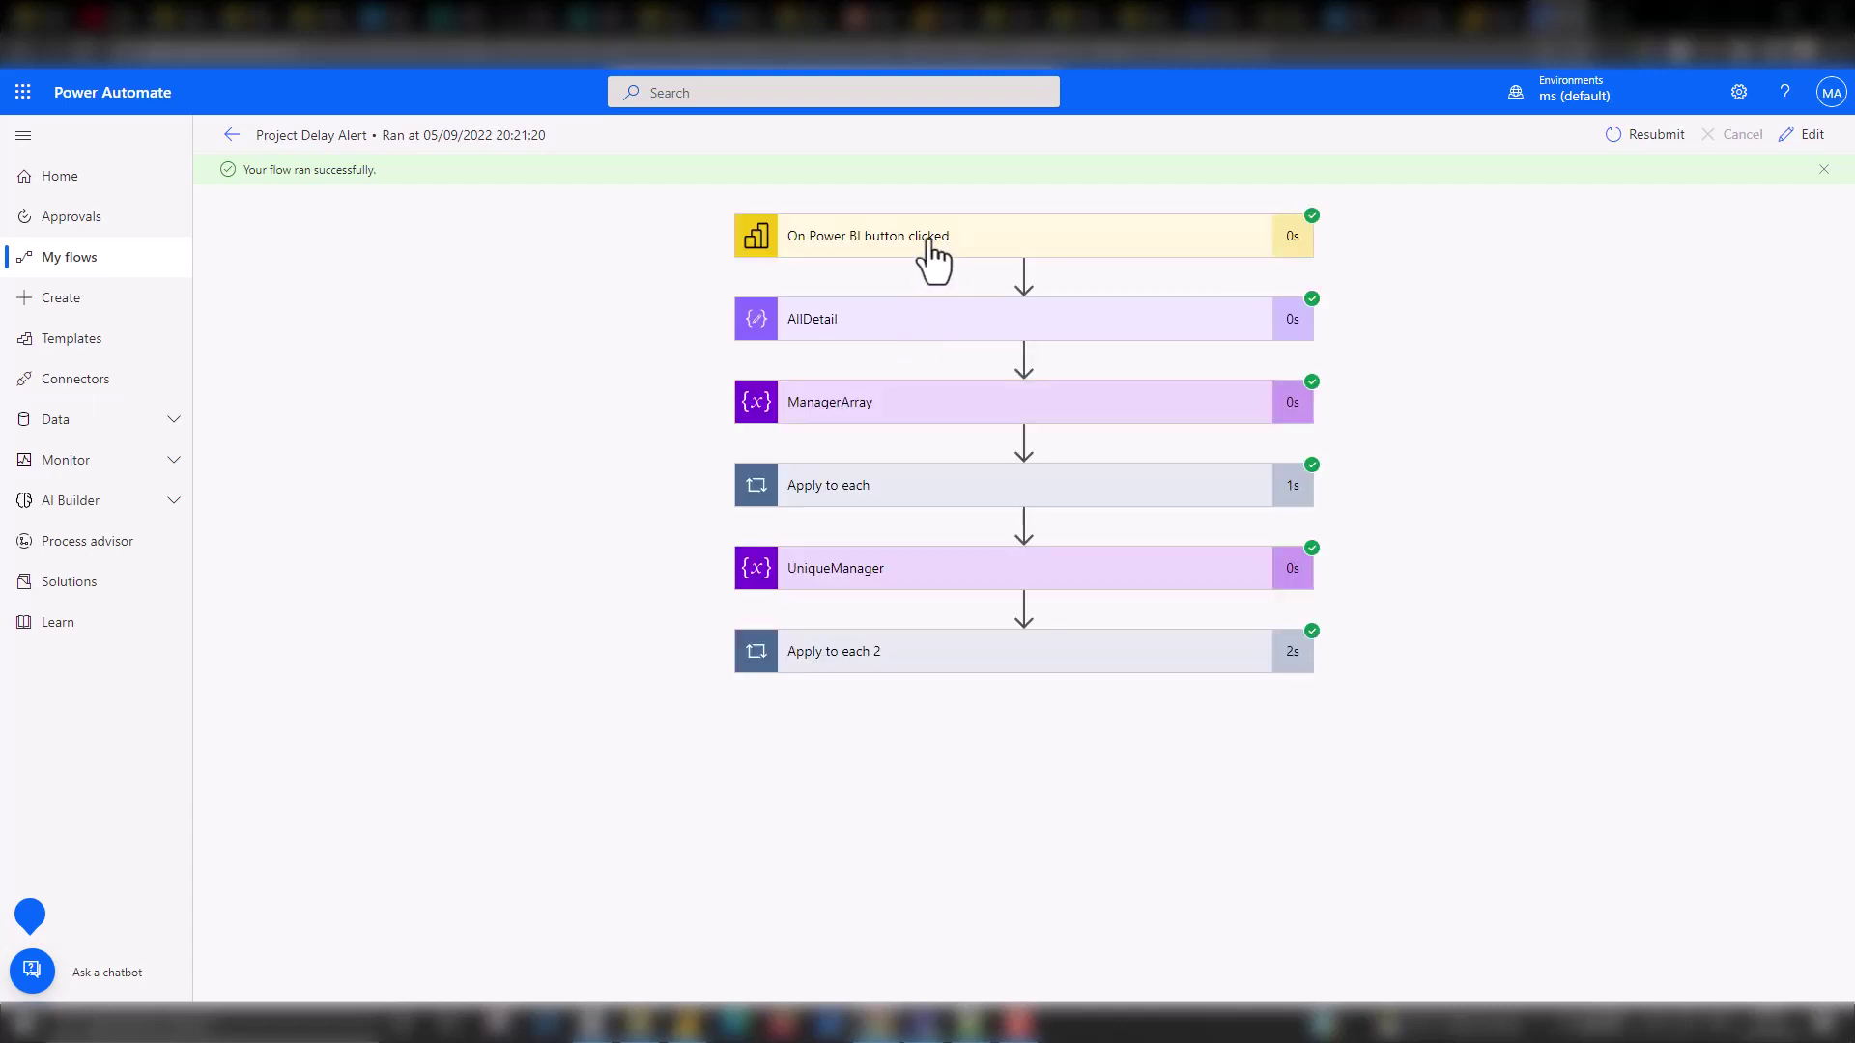
# Examine the task records in the run's AllDetail outputs and the variable name and type in ManagerArray.
pyautogui.click(917, 328)
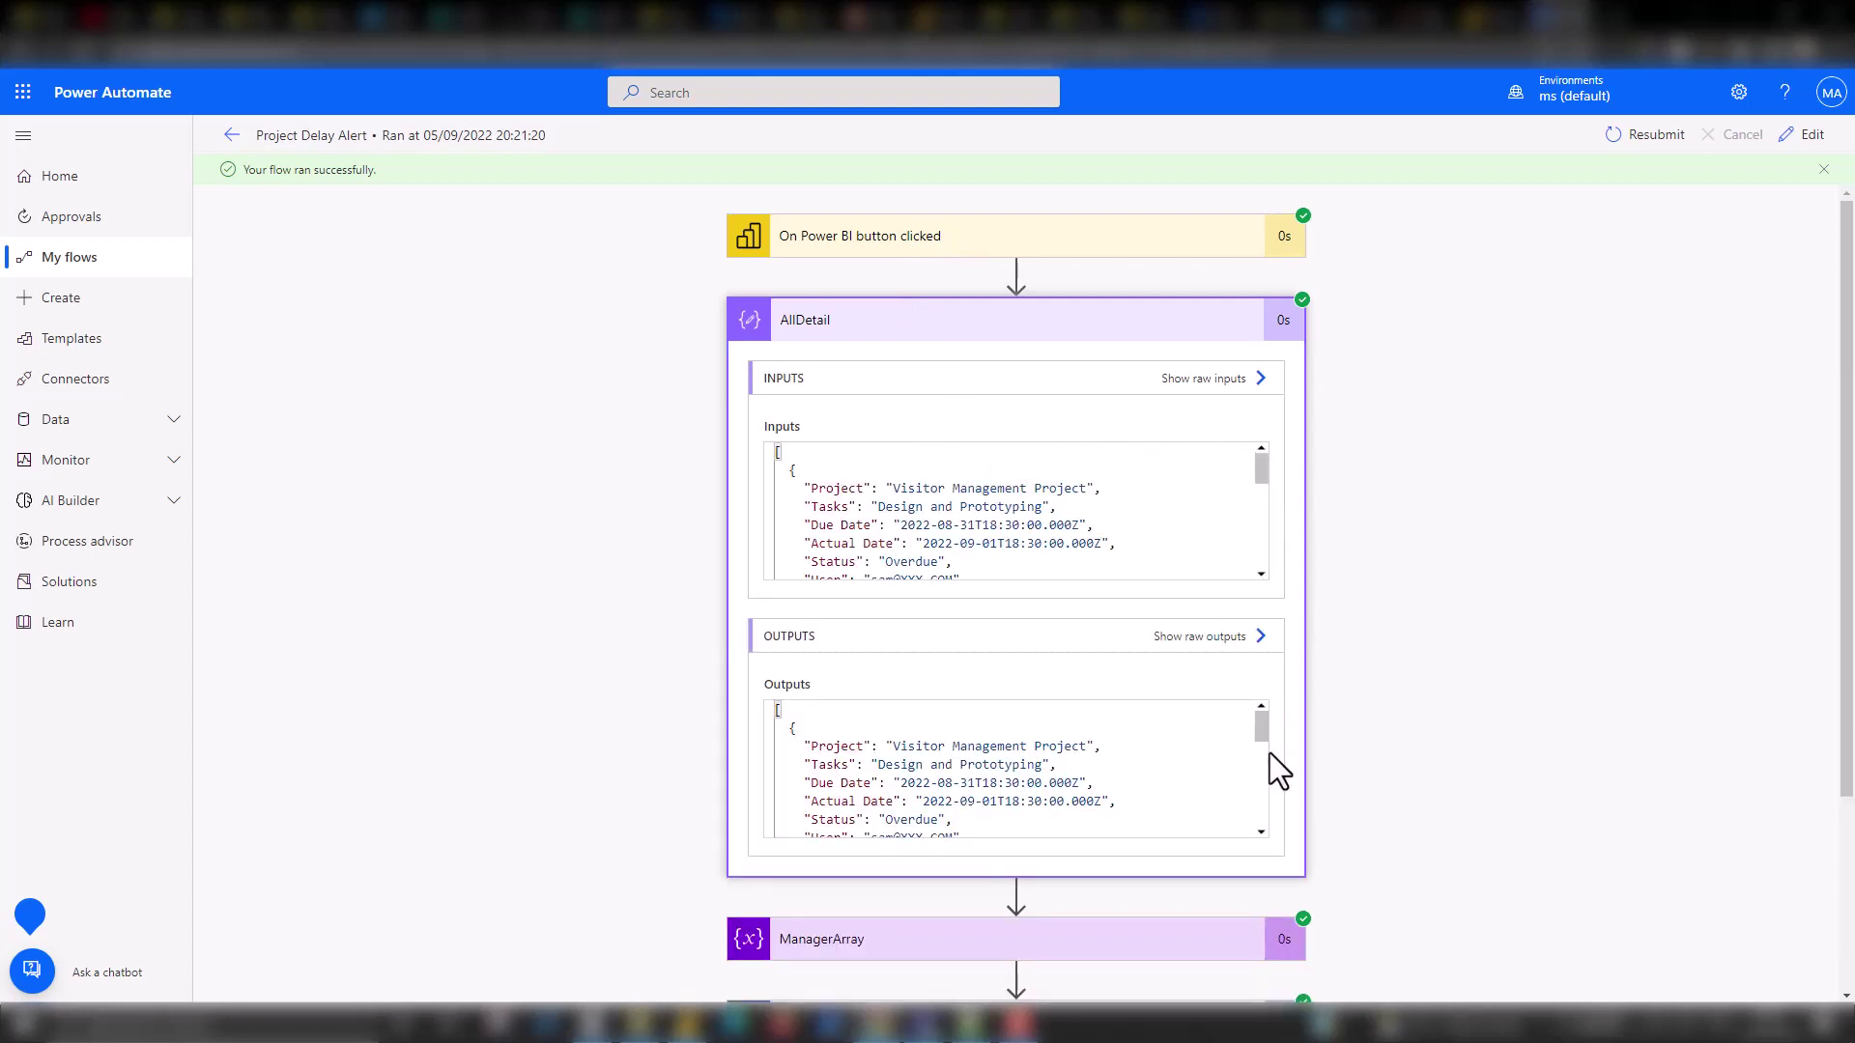
pyautogui.moveTo(1263, 732); pyautogui.dragTo(1261, 826)
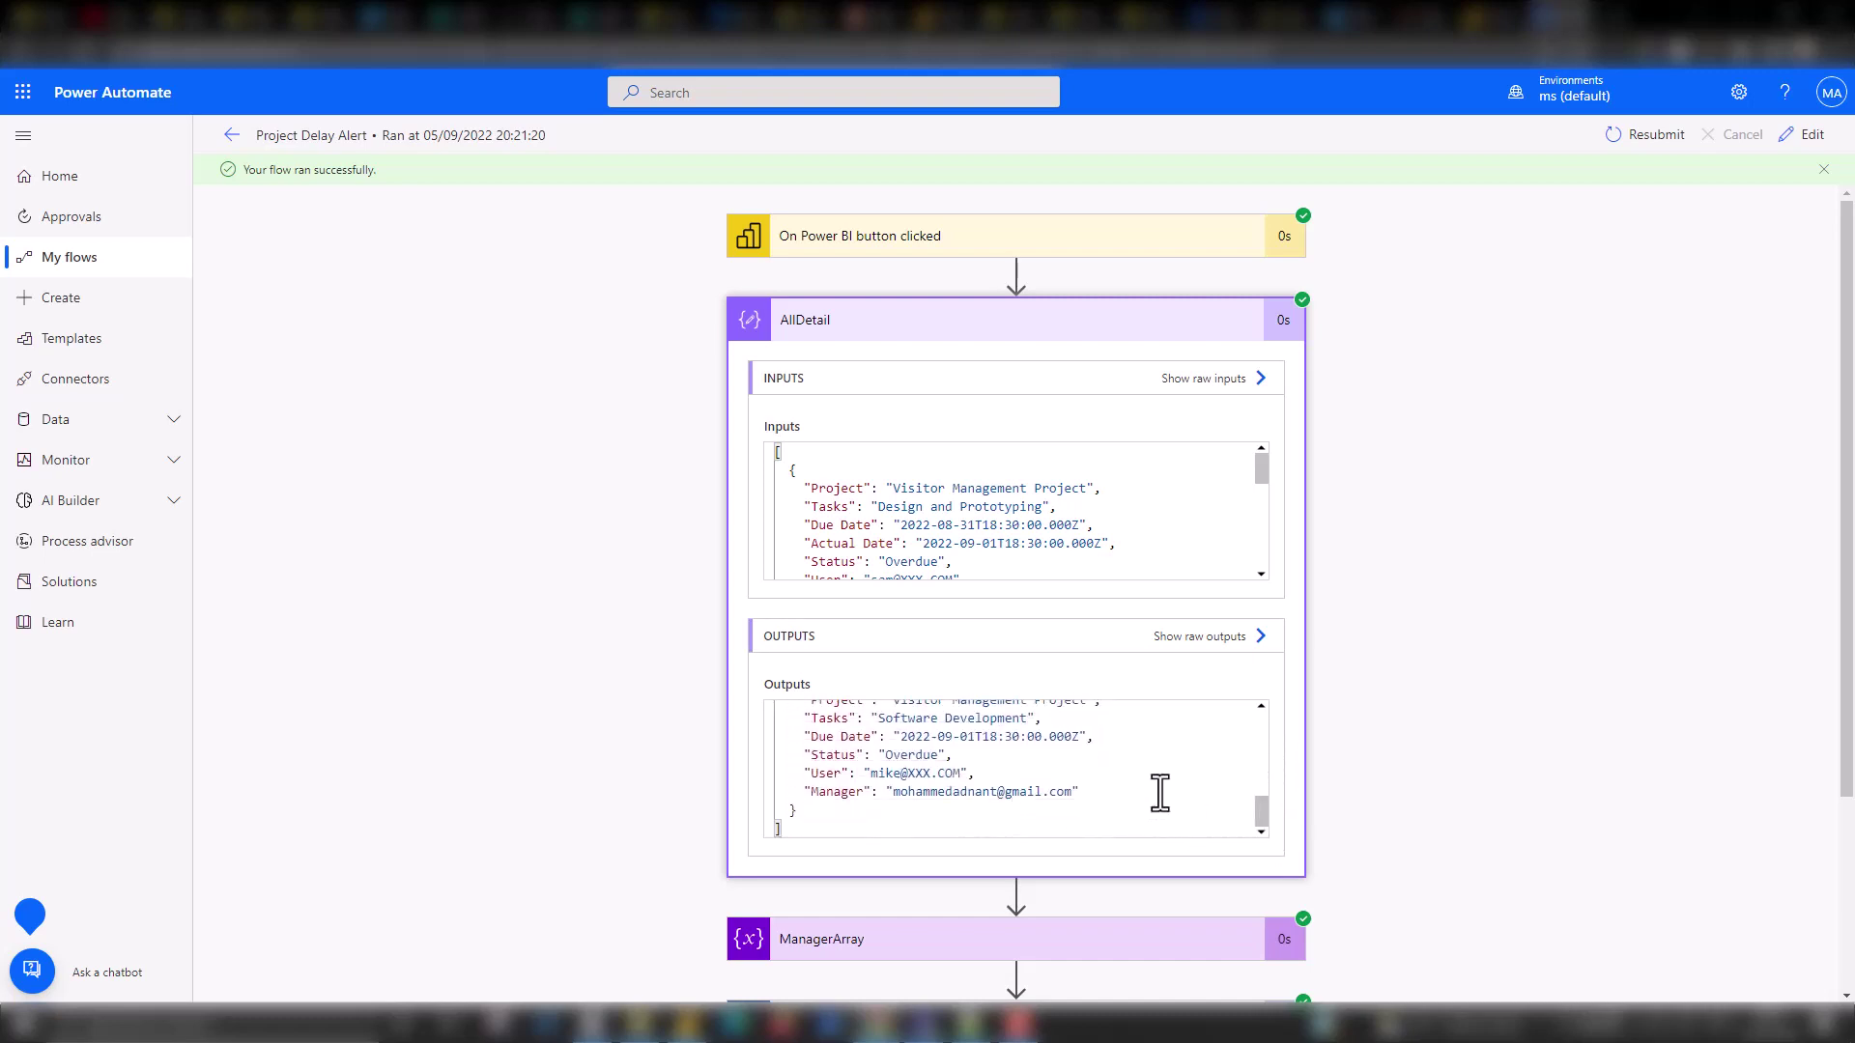
pyautogui.click(1054, 319)
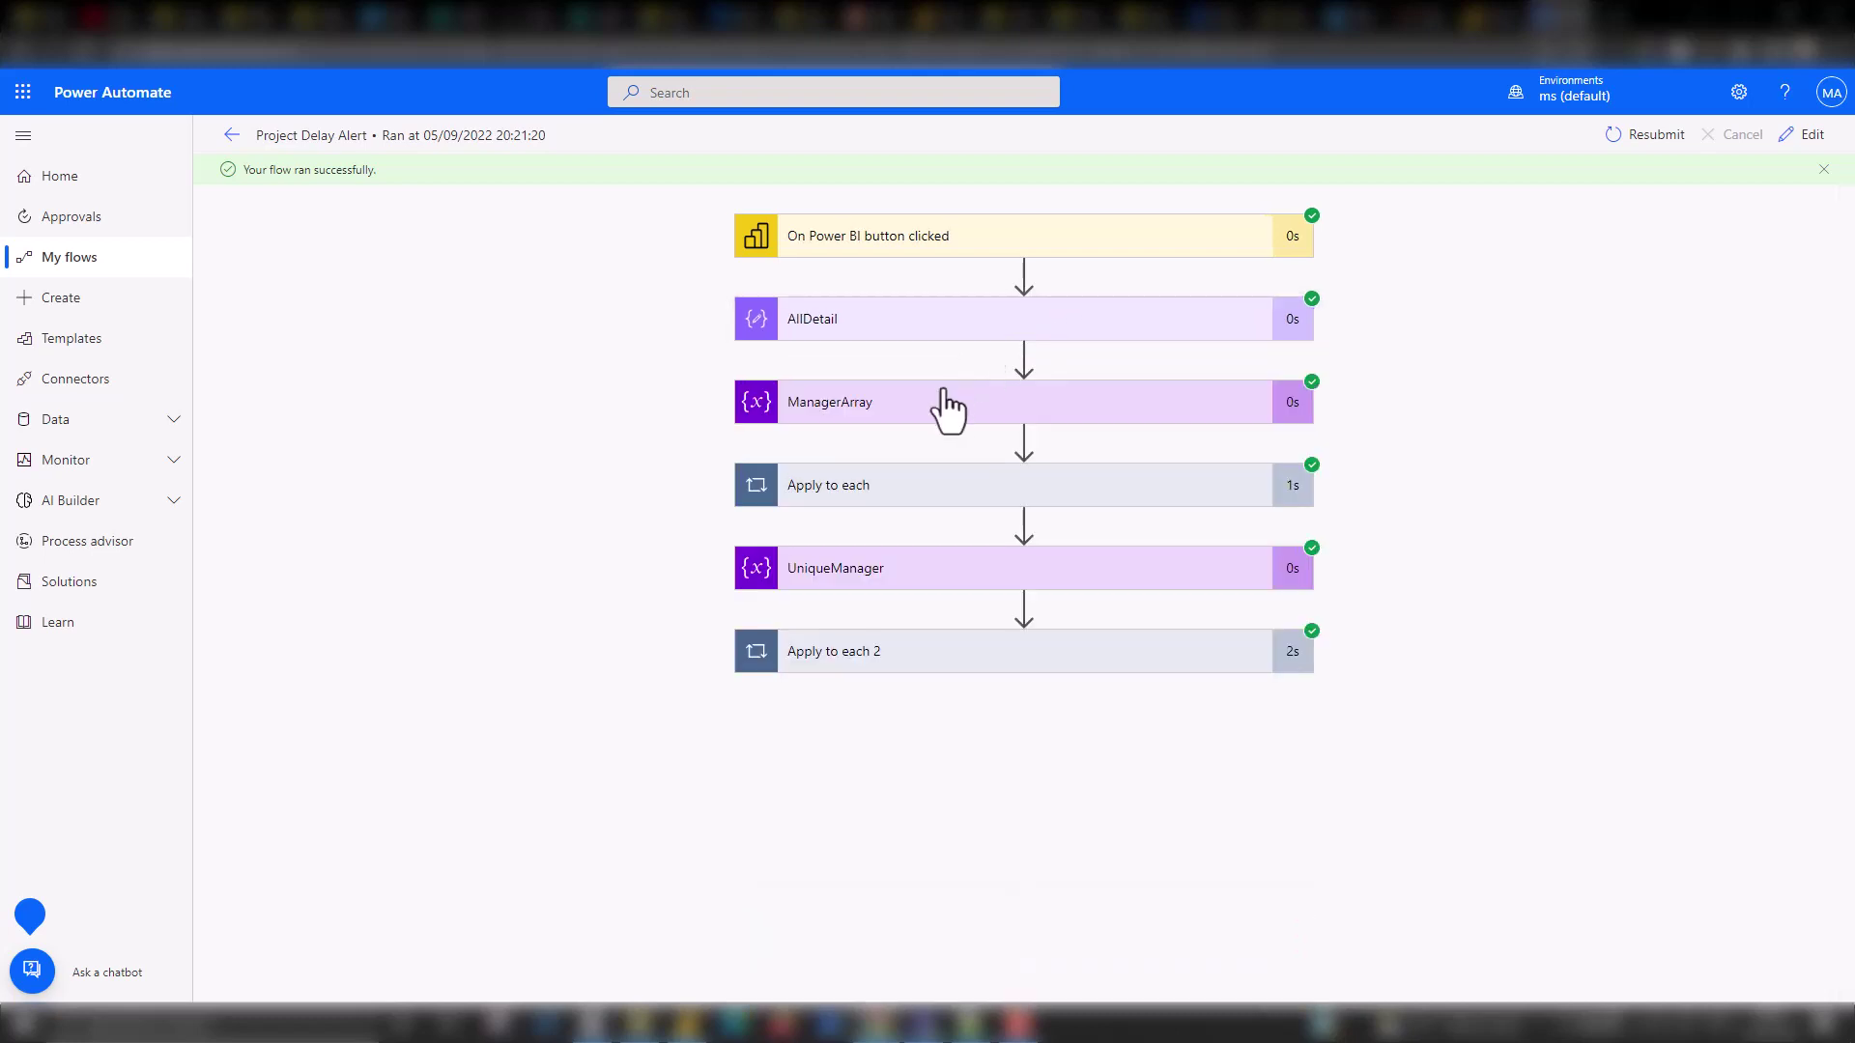
pyautogui.click(893, 405)
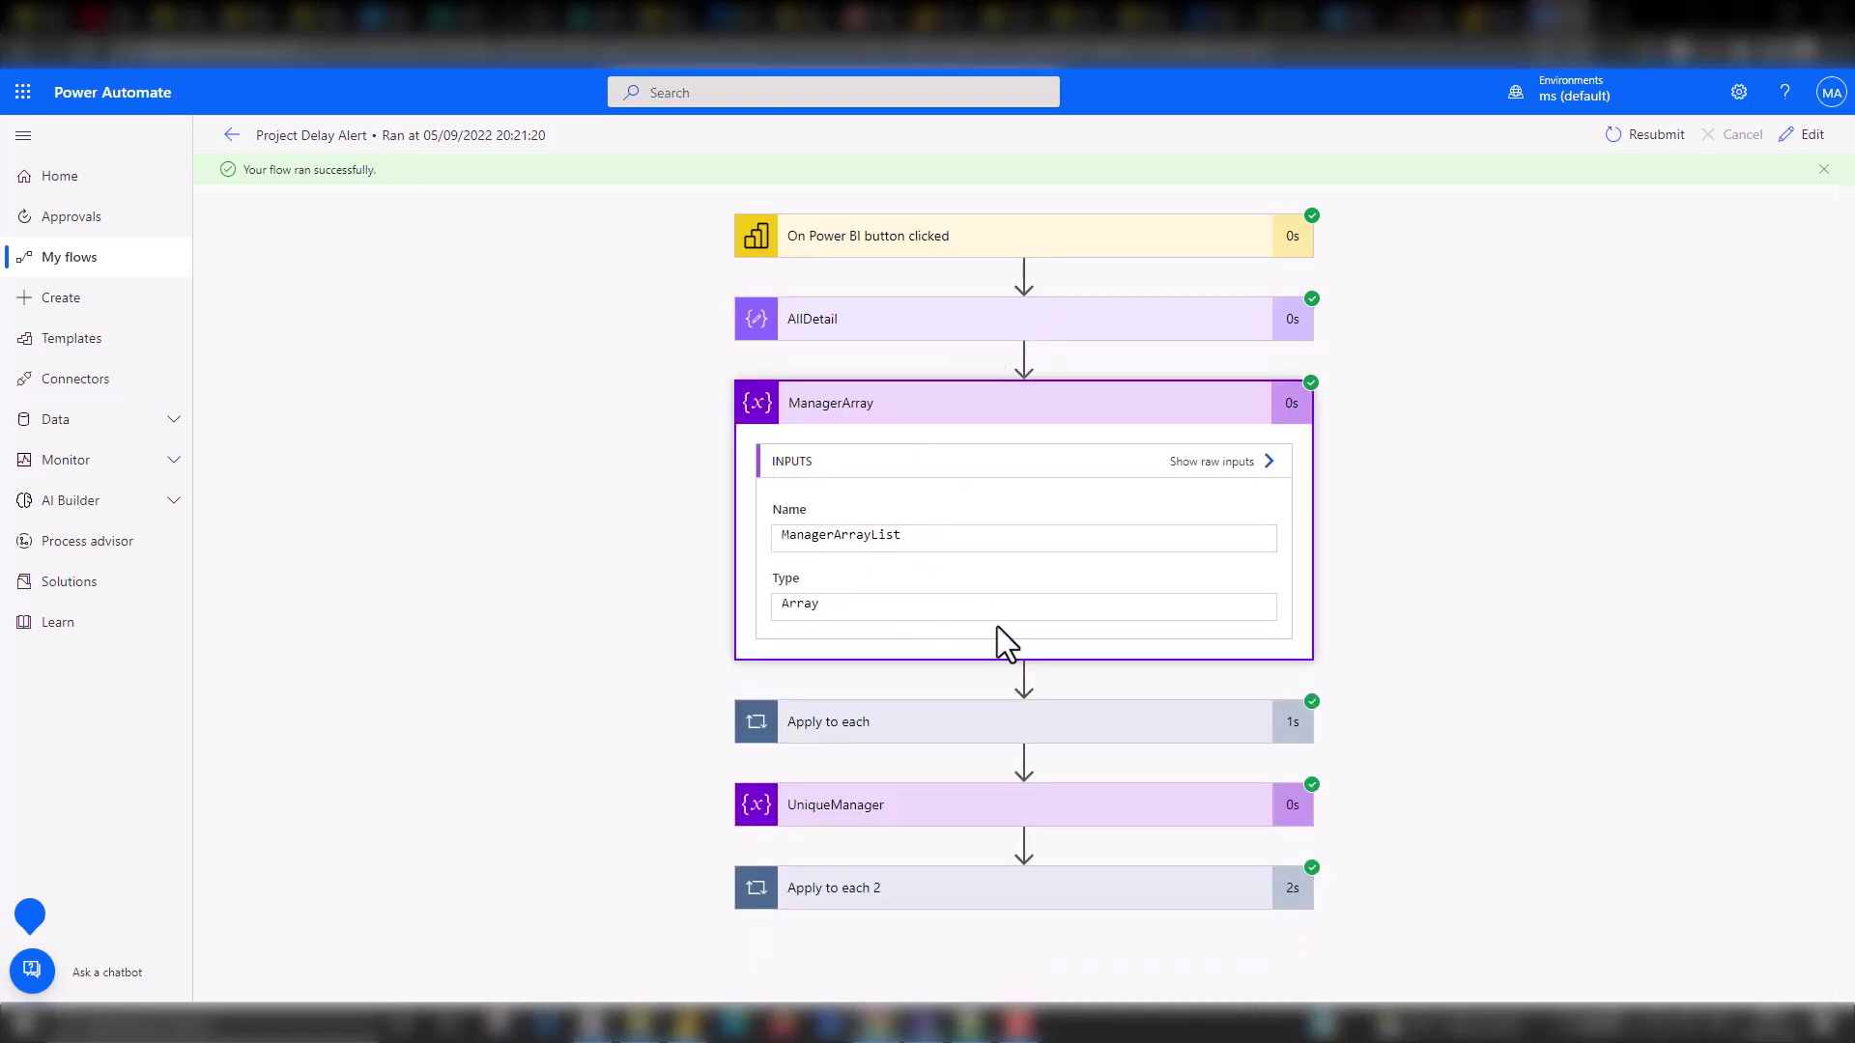
pyautogui.click(881, 417)
# Go through every iteration of Apply to each to check the manager value appended to ManagerArrayList.
pyautogui.click(876, 500)
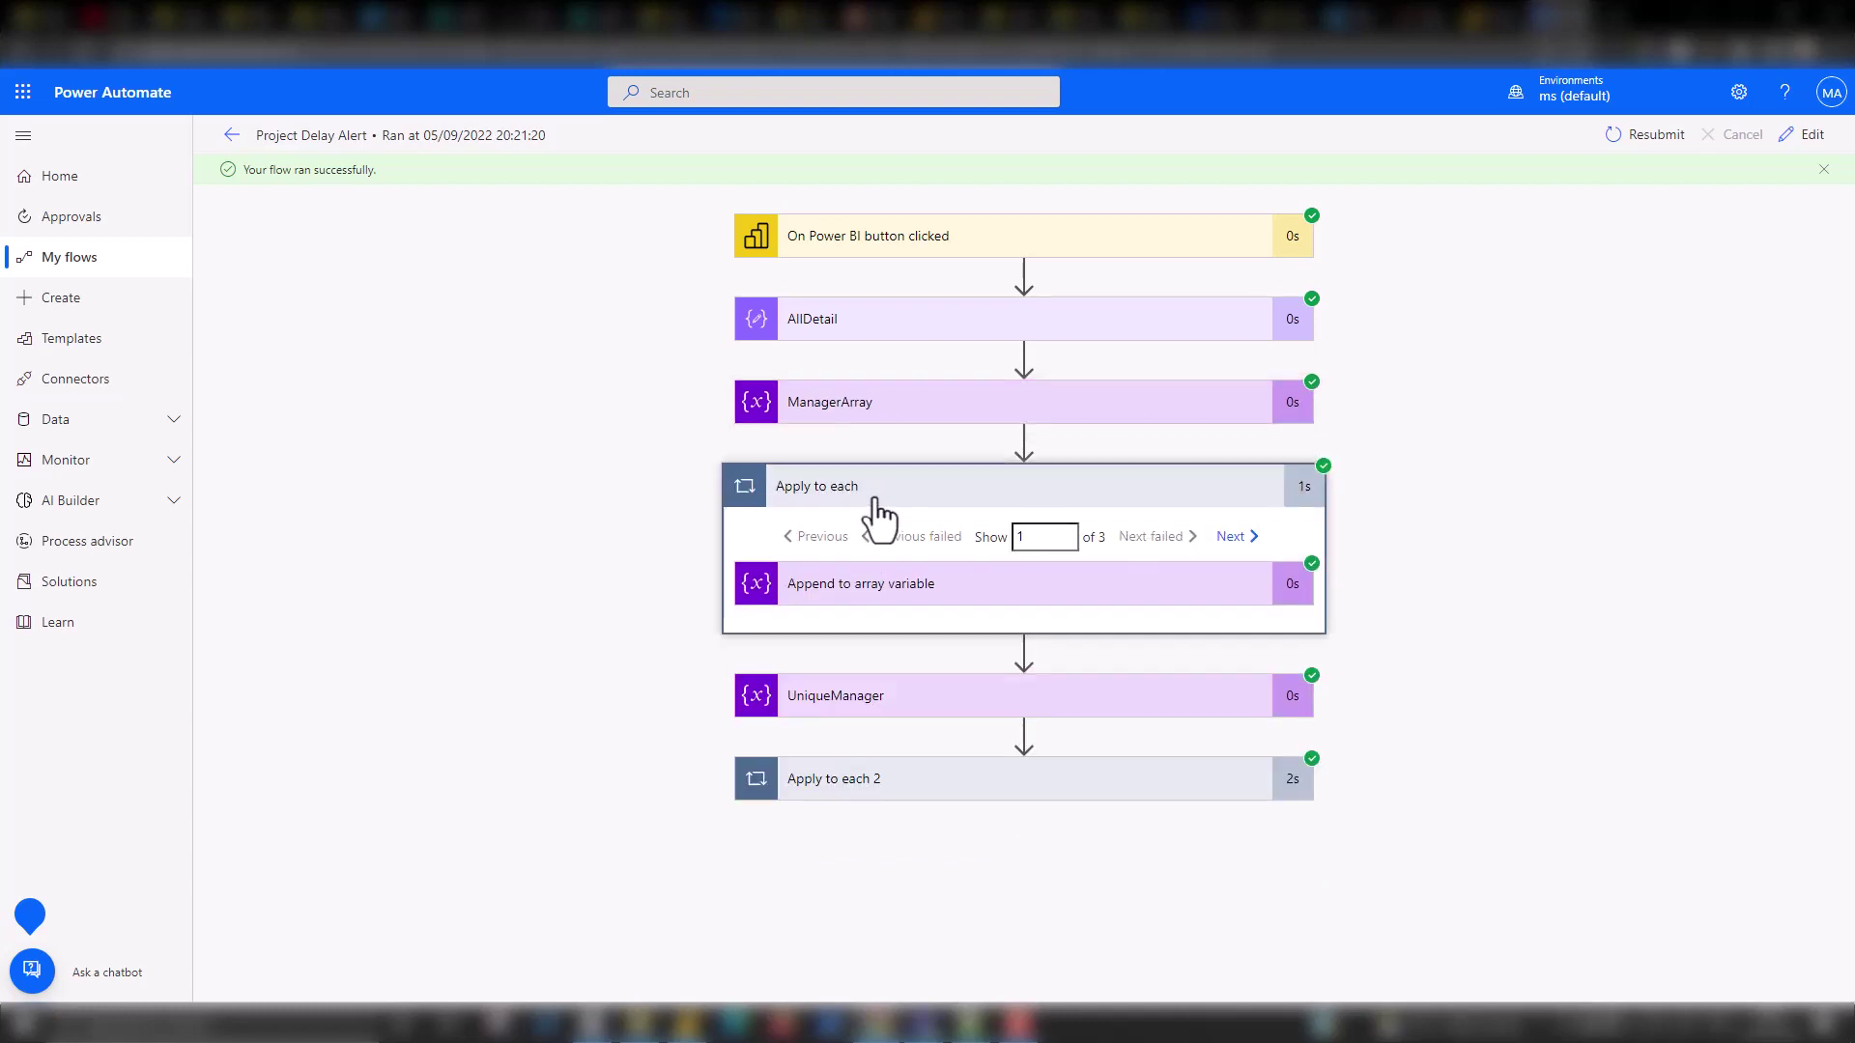
pyautogui.click(1014, 599)
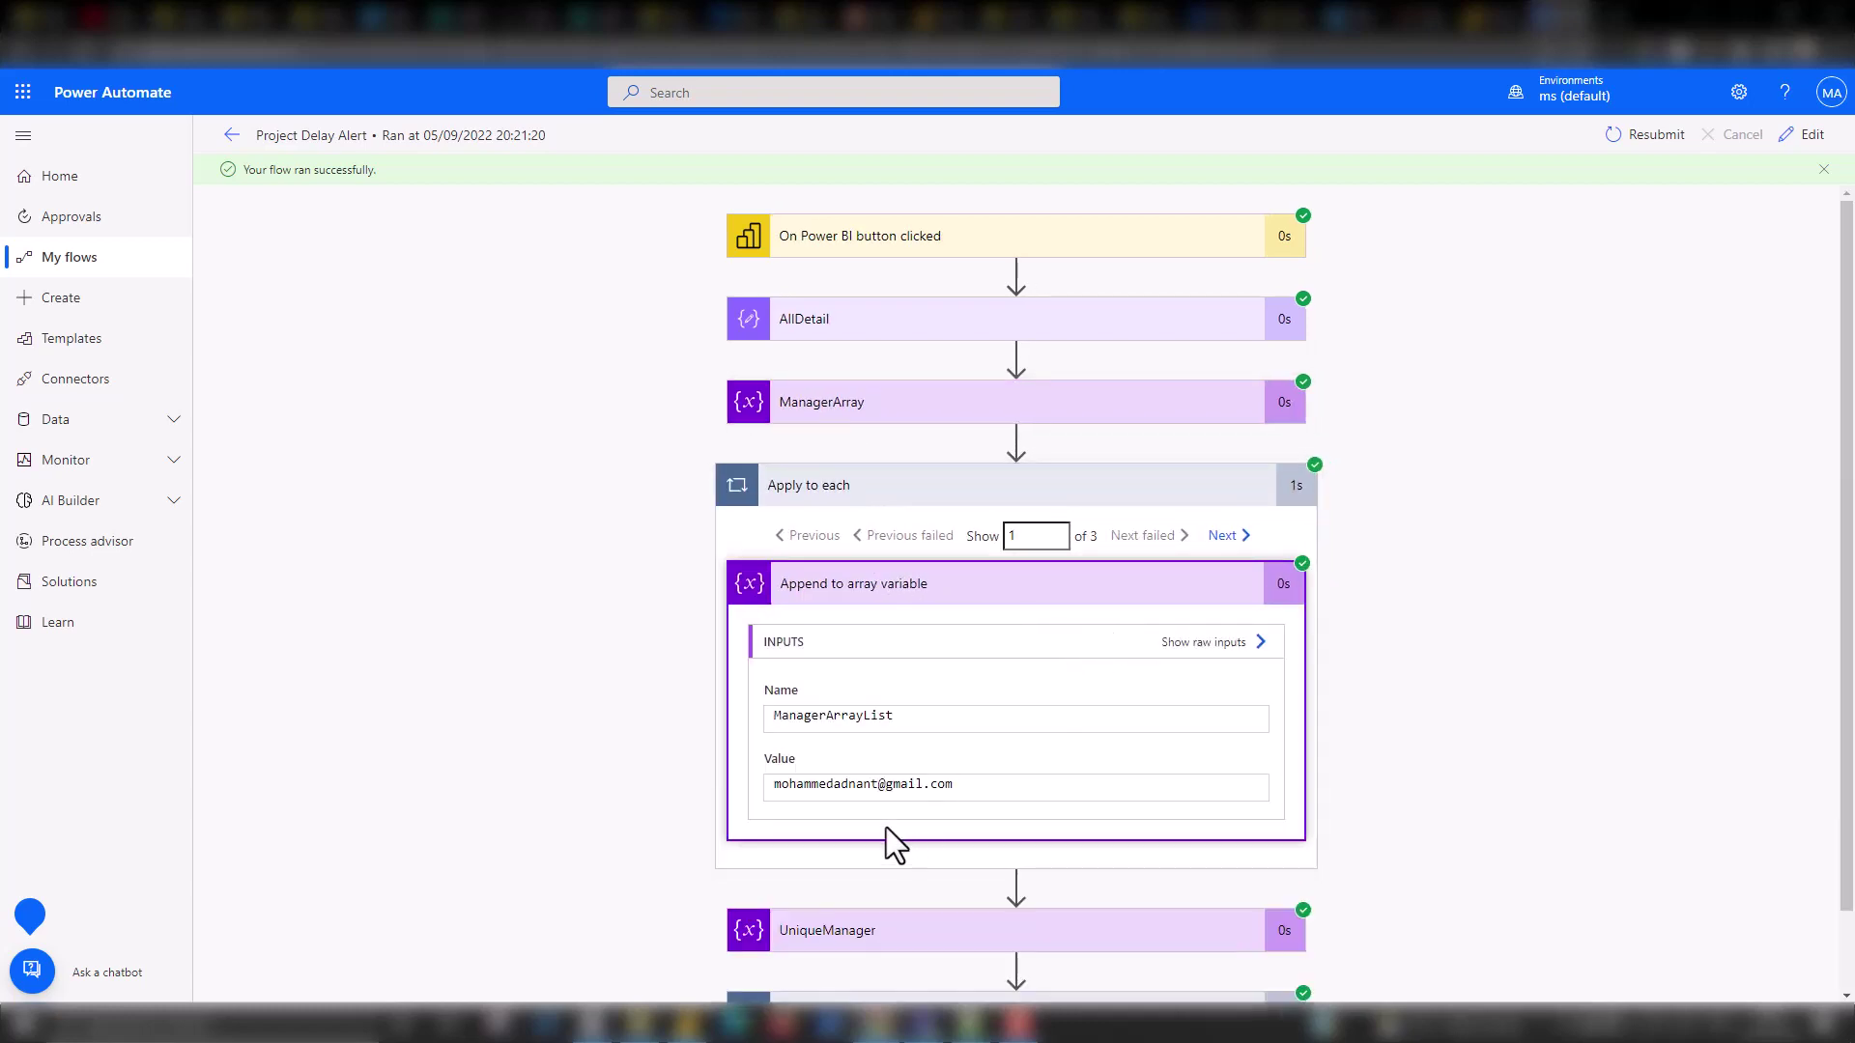
pyautogui.moveTo(837, 790); pyautogui.dragTo(951, 788)
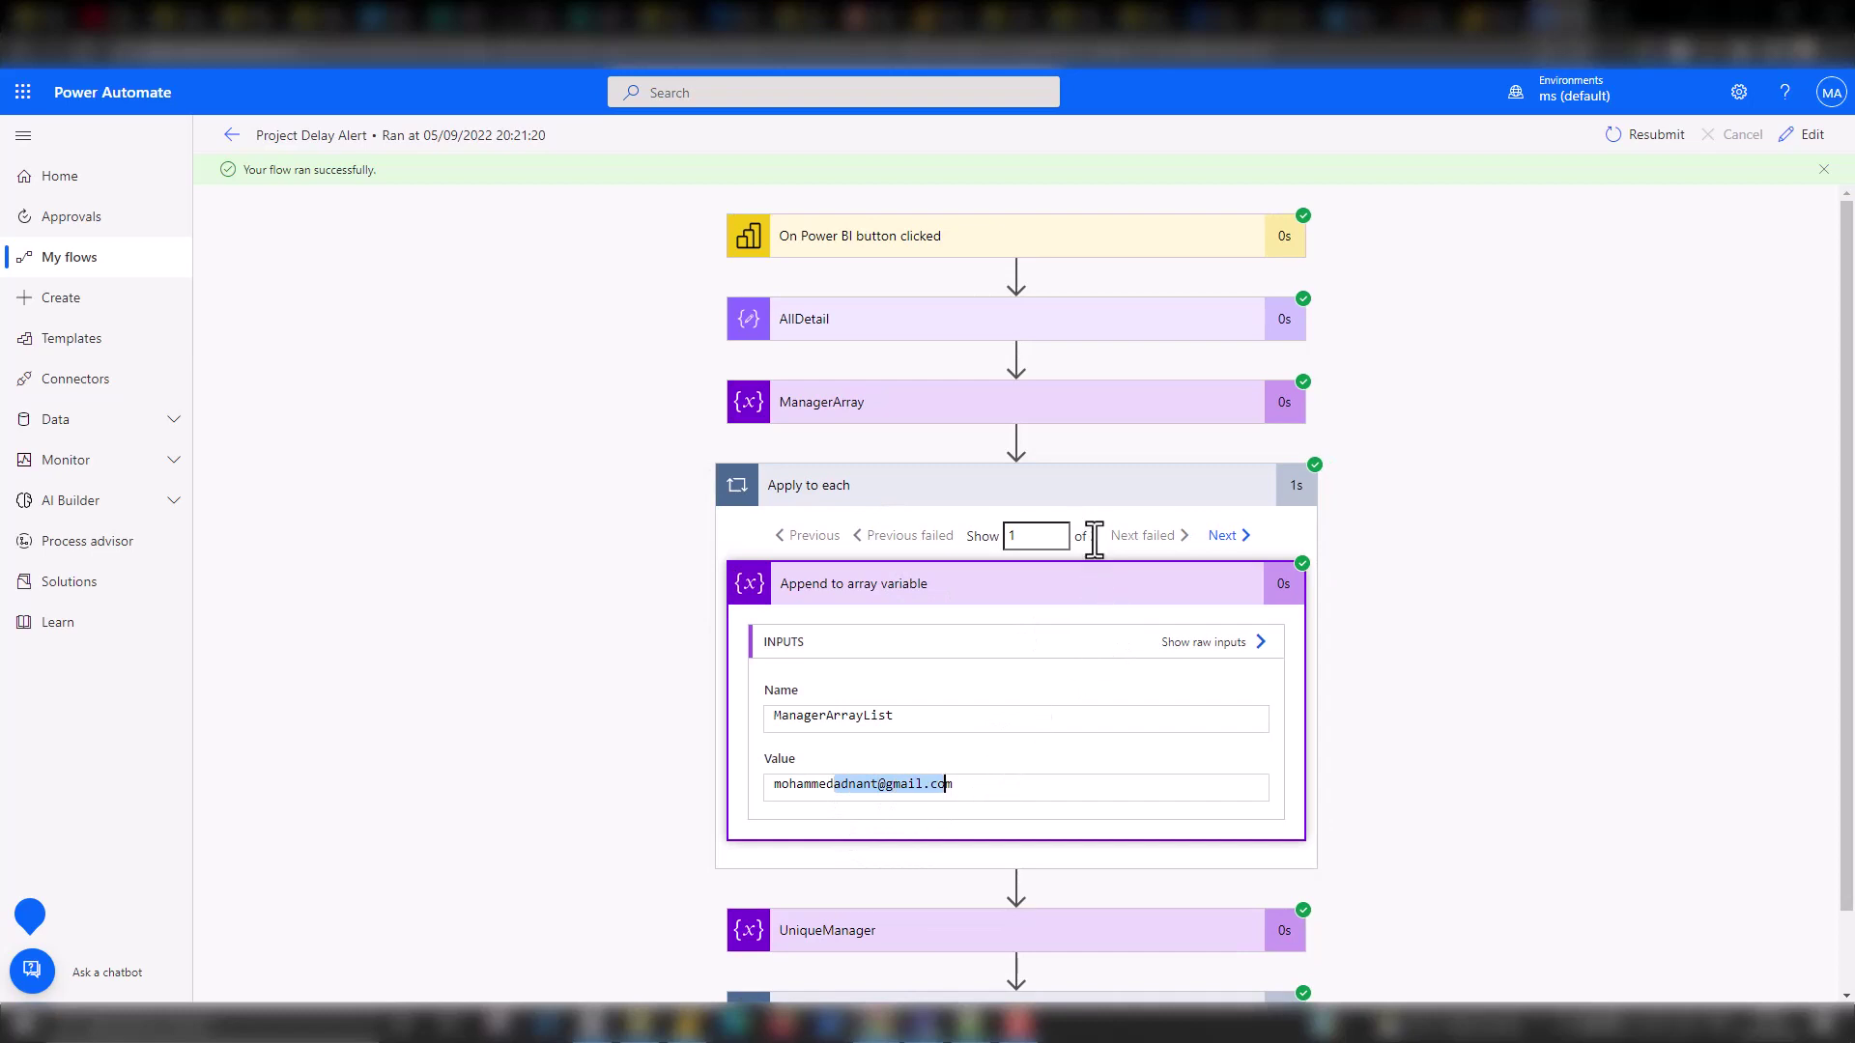
pyautogui.moveTo(1086, 536); pyautogui.dragTo(1111, 535)
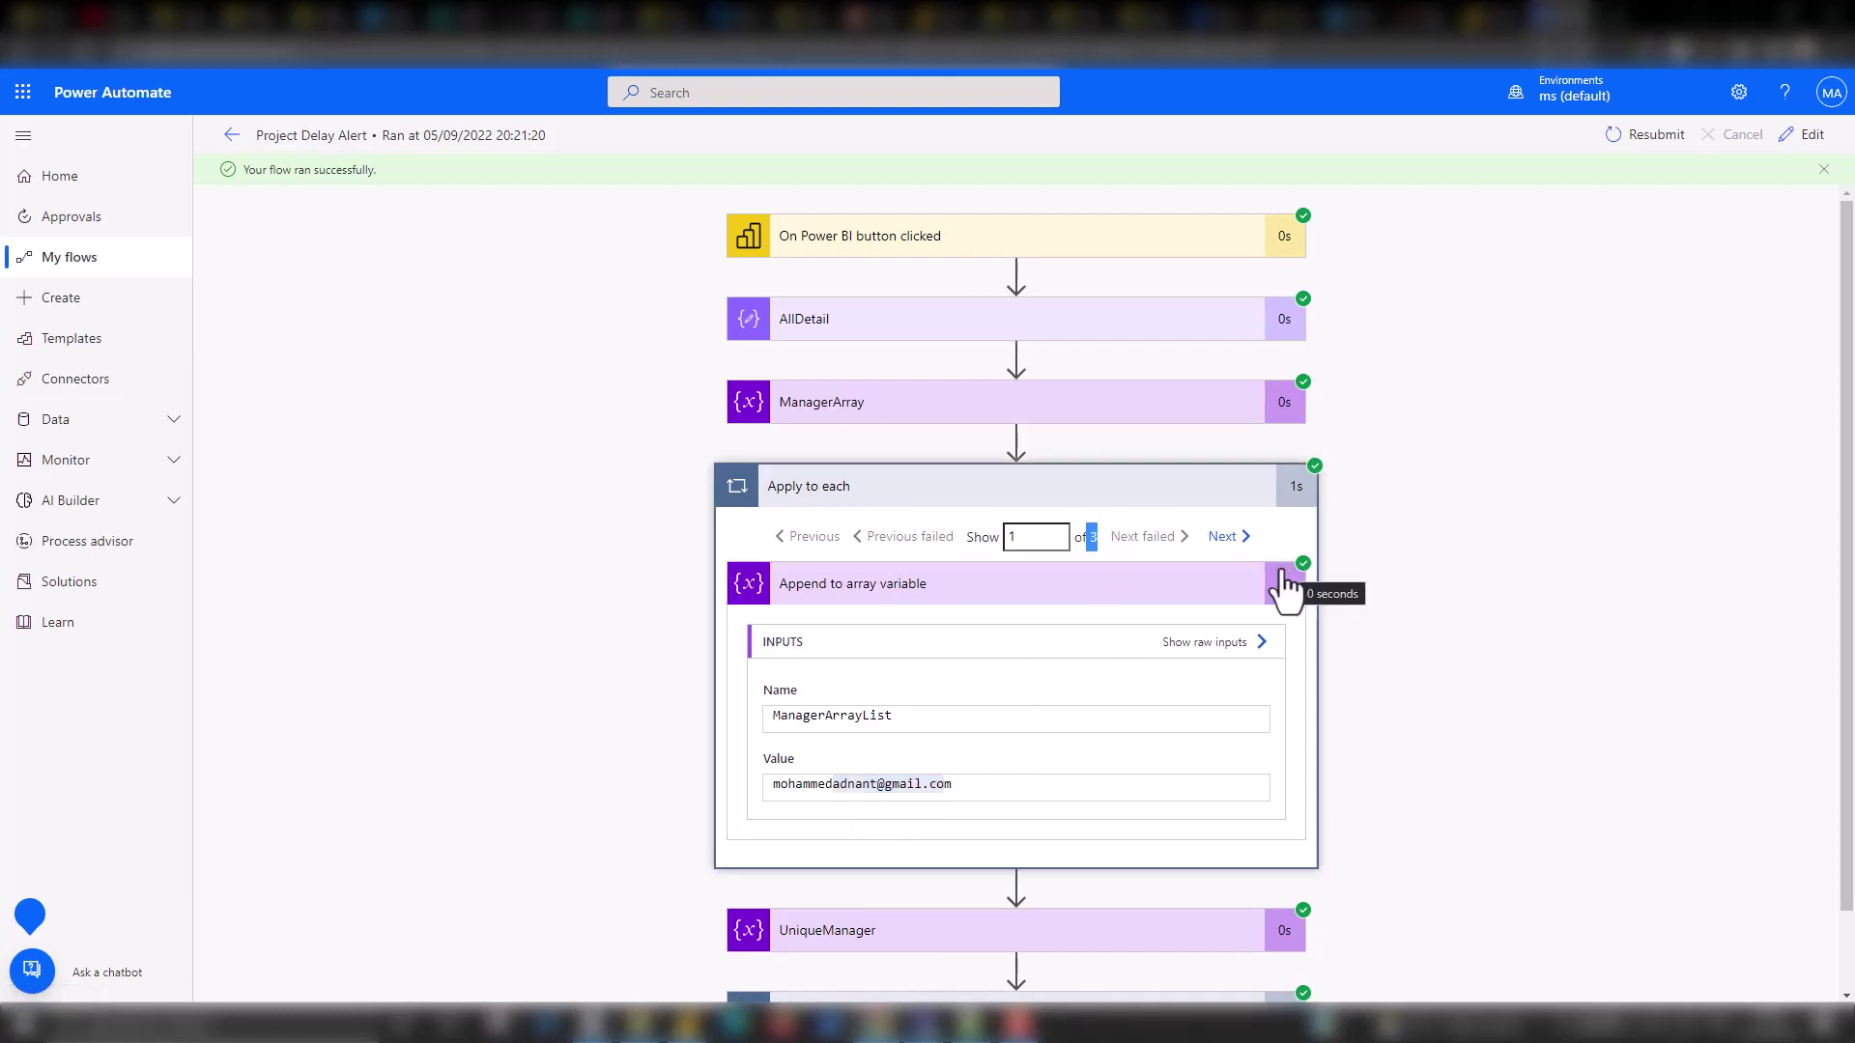
pyautogui.click(1229, 538)
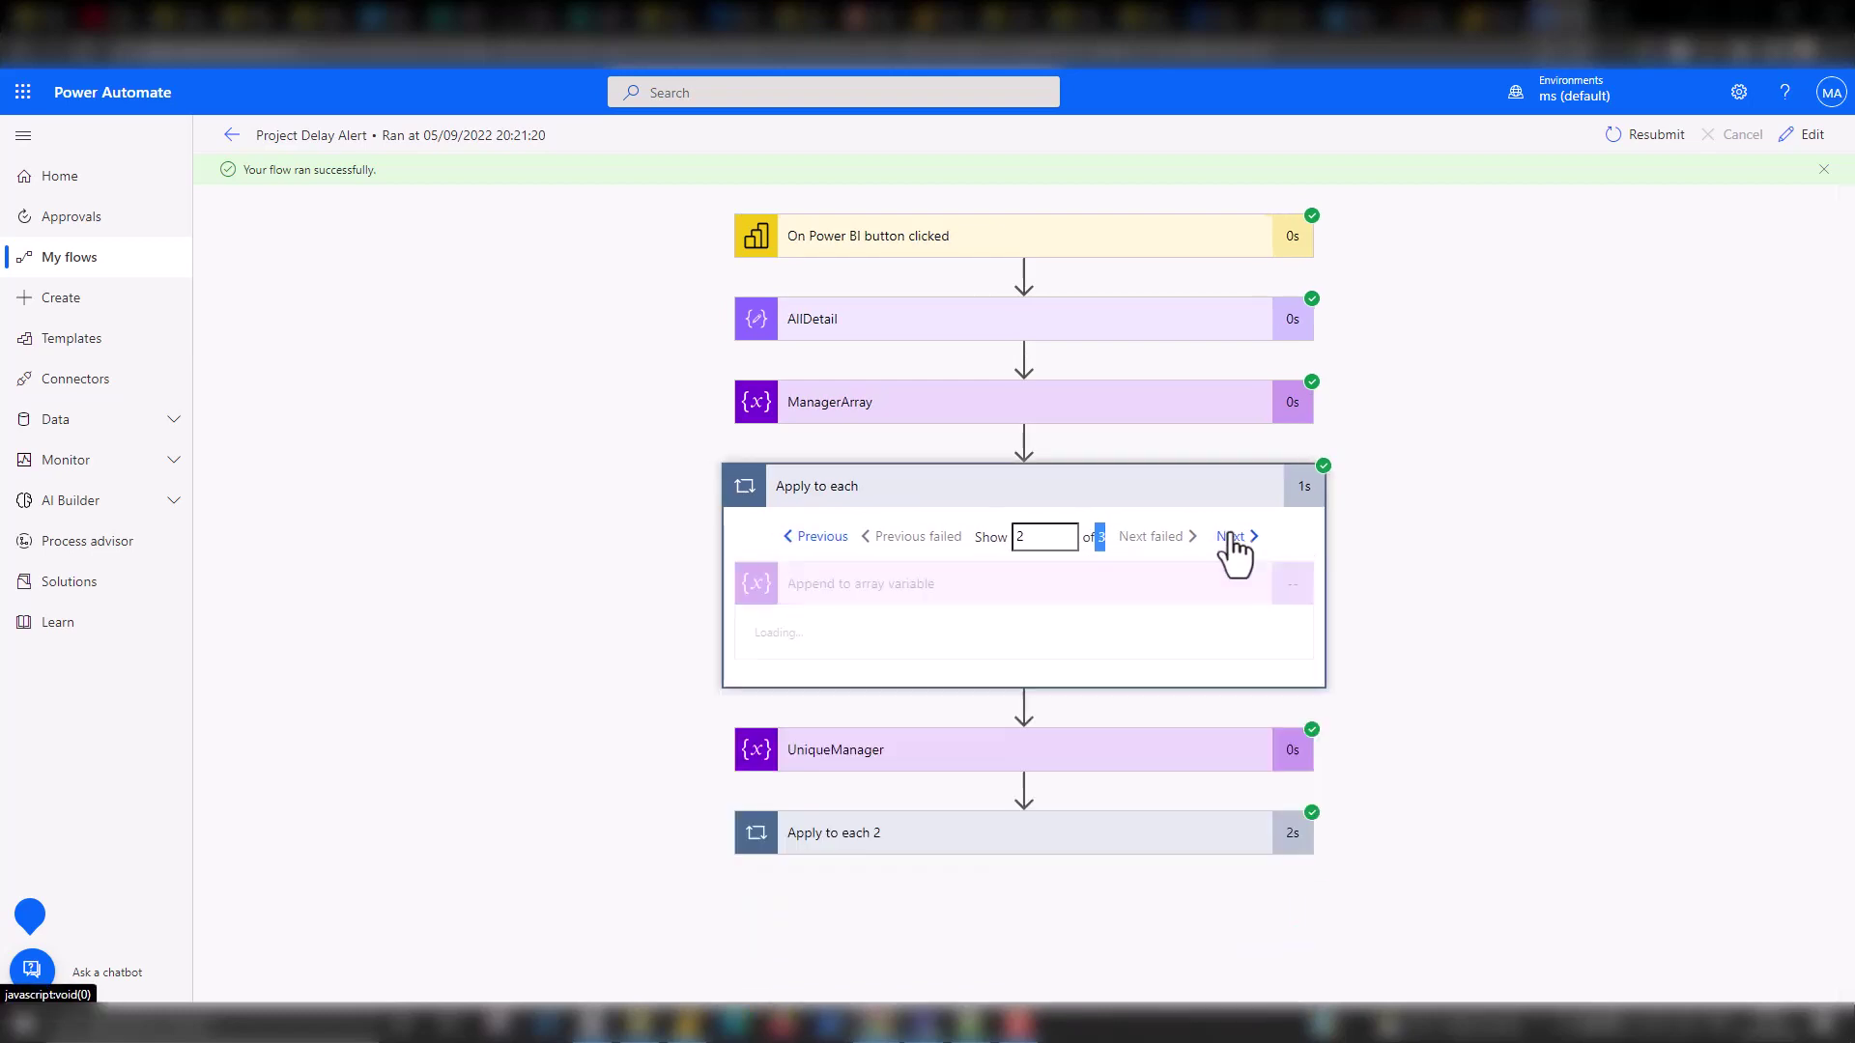
pyautogui.moveTo(877, 783); pyautogui.dragTo(943, 784)
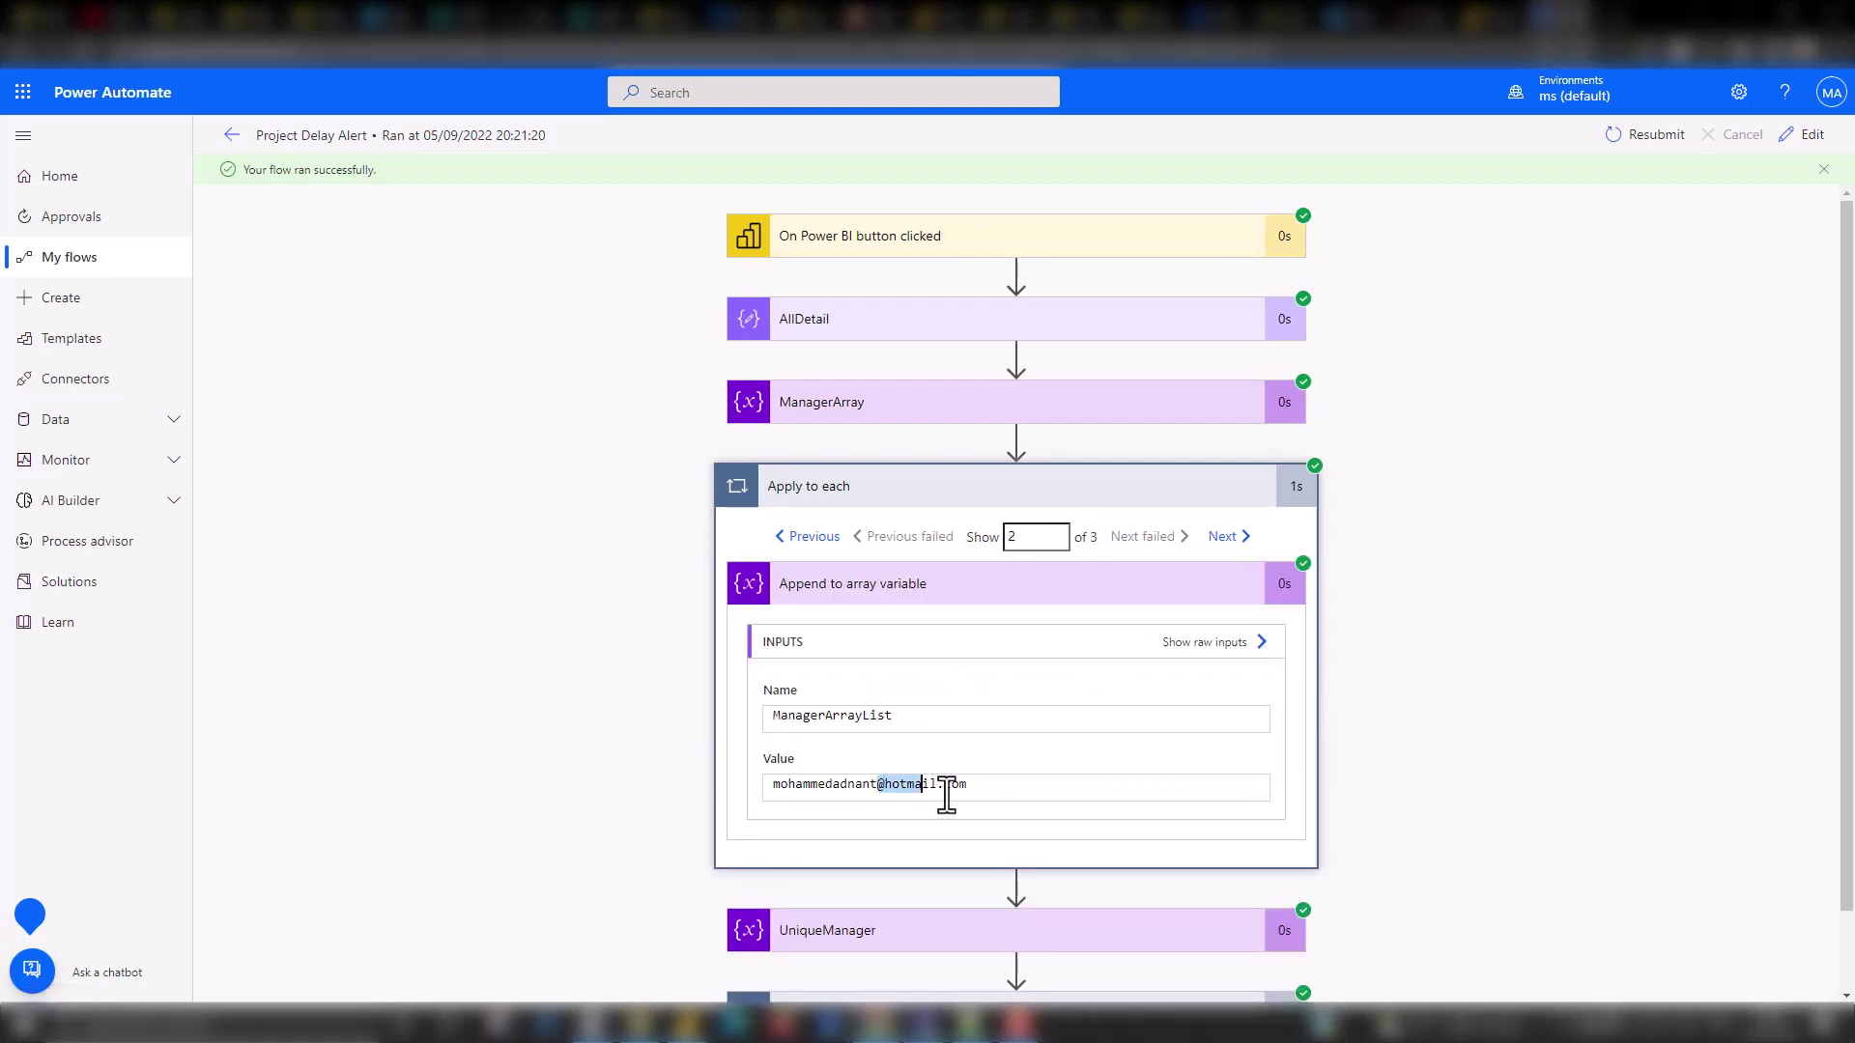
pyautogui.click(1229, 533)
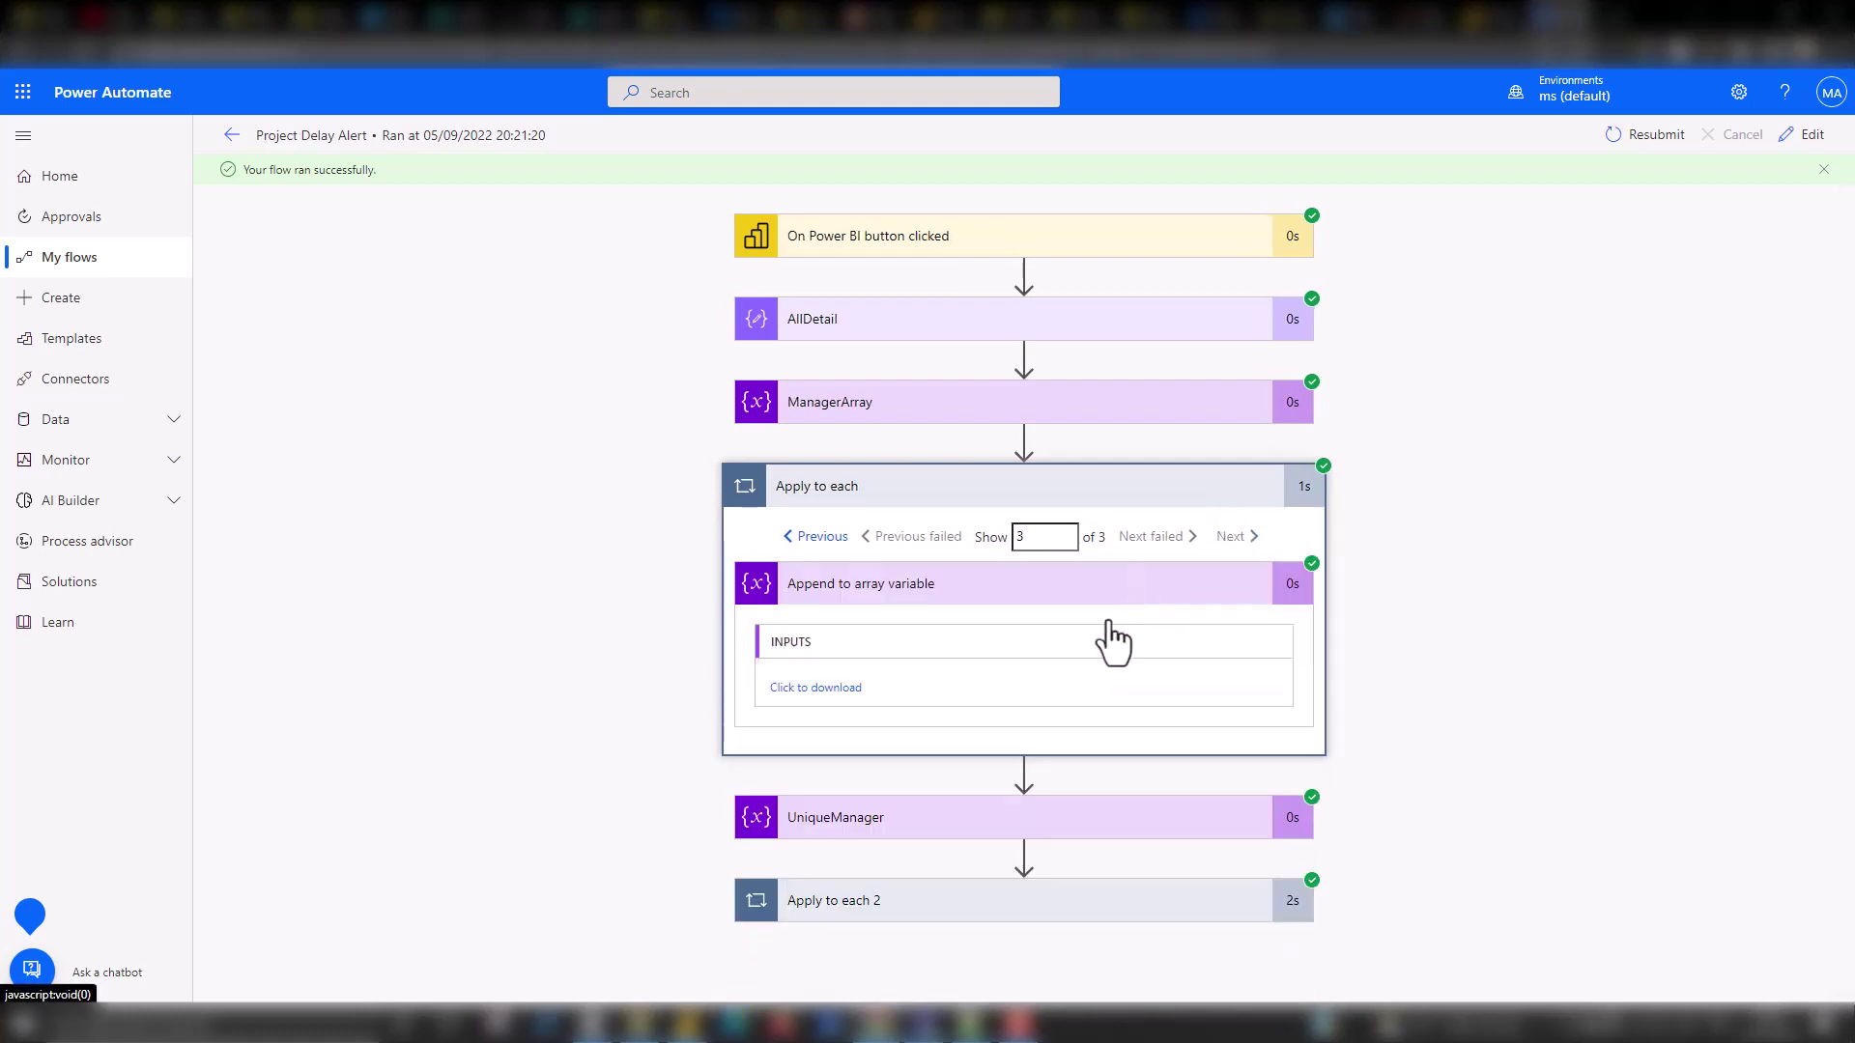
pyautogui.moveTo(875, 783); pyautogui.dragTo(944, 784)
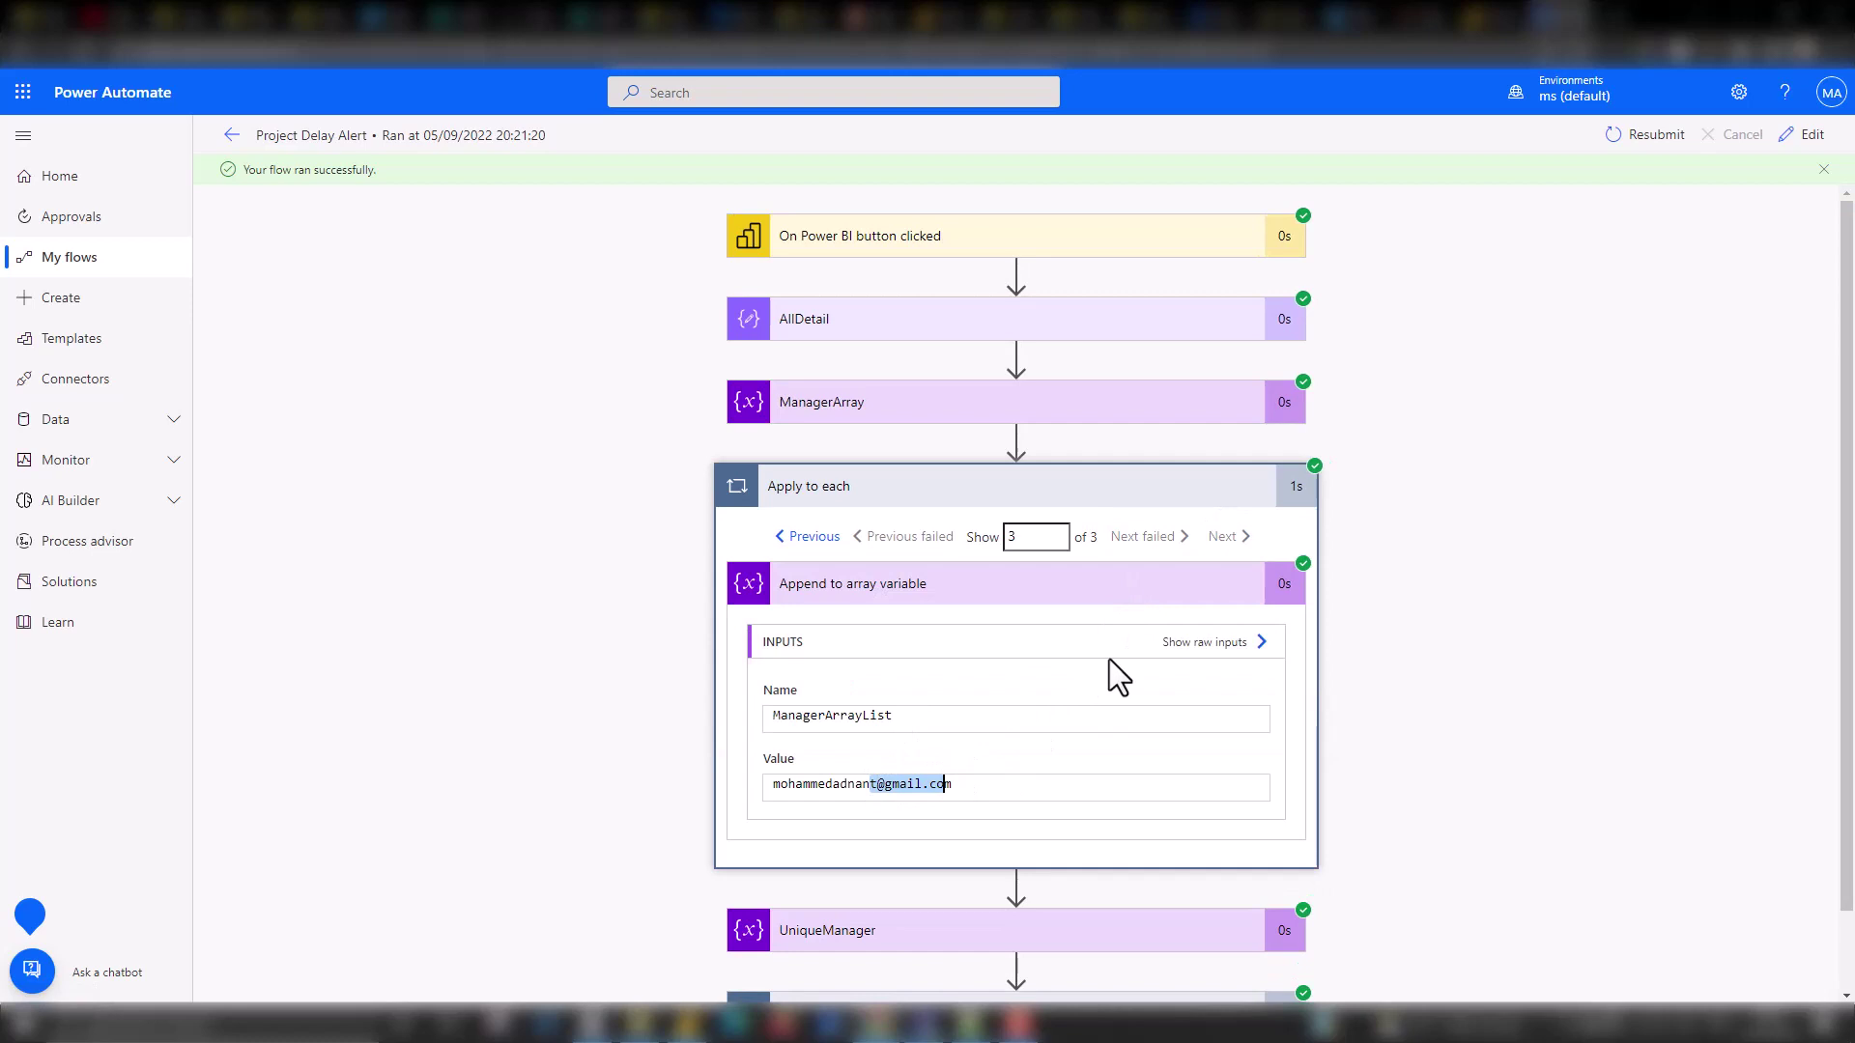
pyautogui.click(1151, 500)
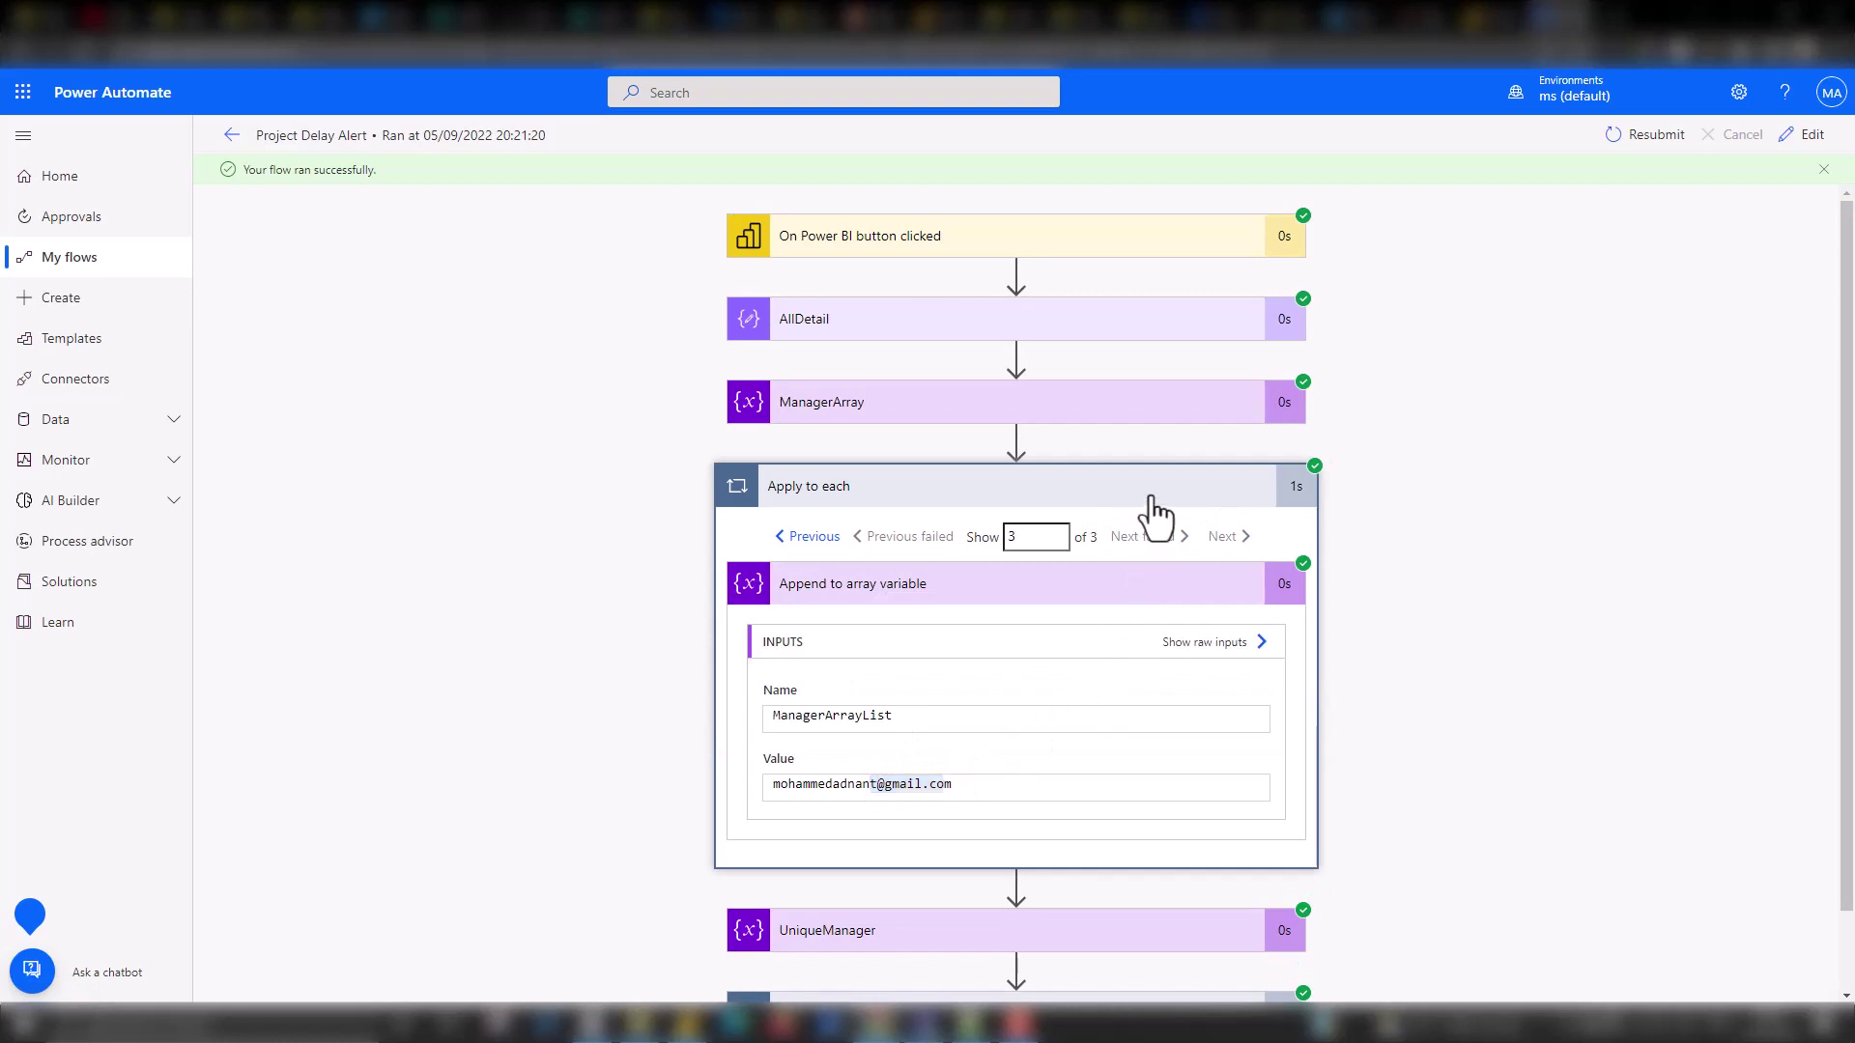
# Expand UniqueManager to examine the manager addresses in the Unique Manager List value, and collapse it again.
pyautogui.click(1110, 580)
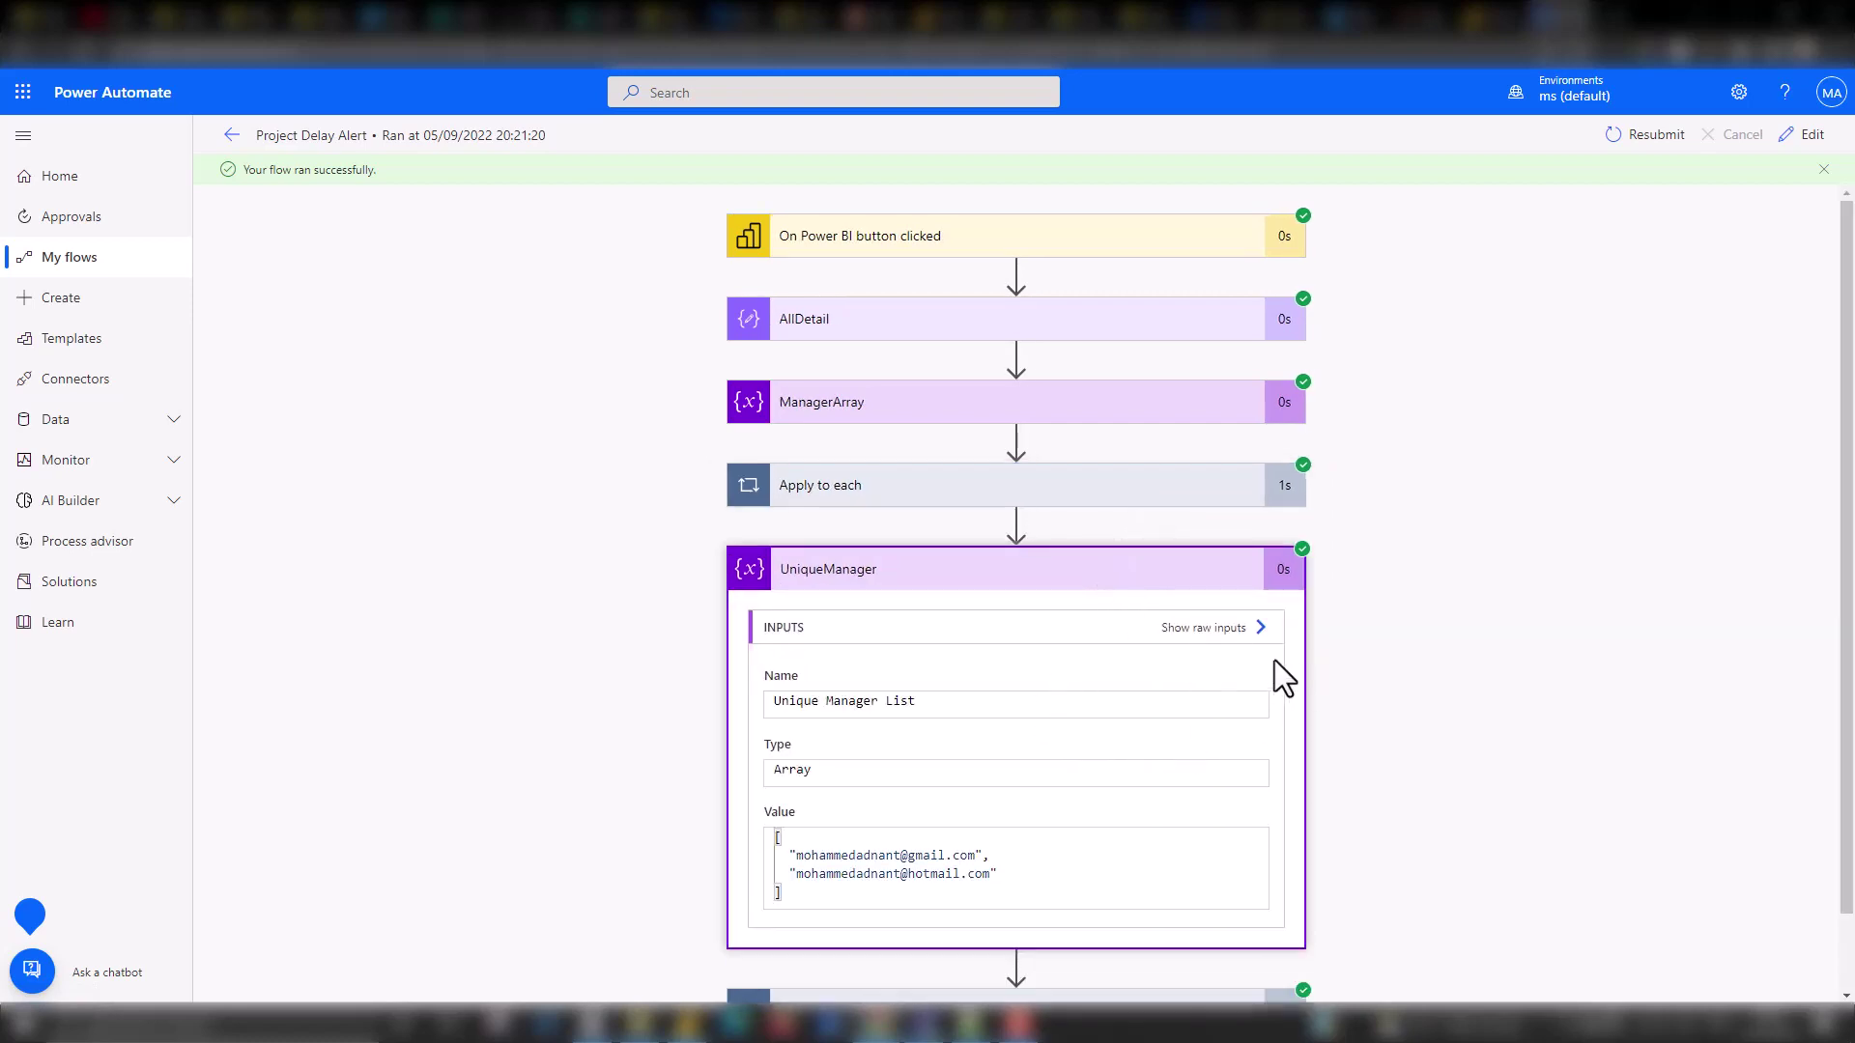
pyautogui.scroll(-2, 1256, 666)
pyautogui.moveTo(792, 778); pyautogui.dragTo(965, 766)
pyautogui.moveTo(848, 770); pyautogui.dragTo(987, 779)
pyautogui.click(959, 770)
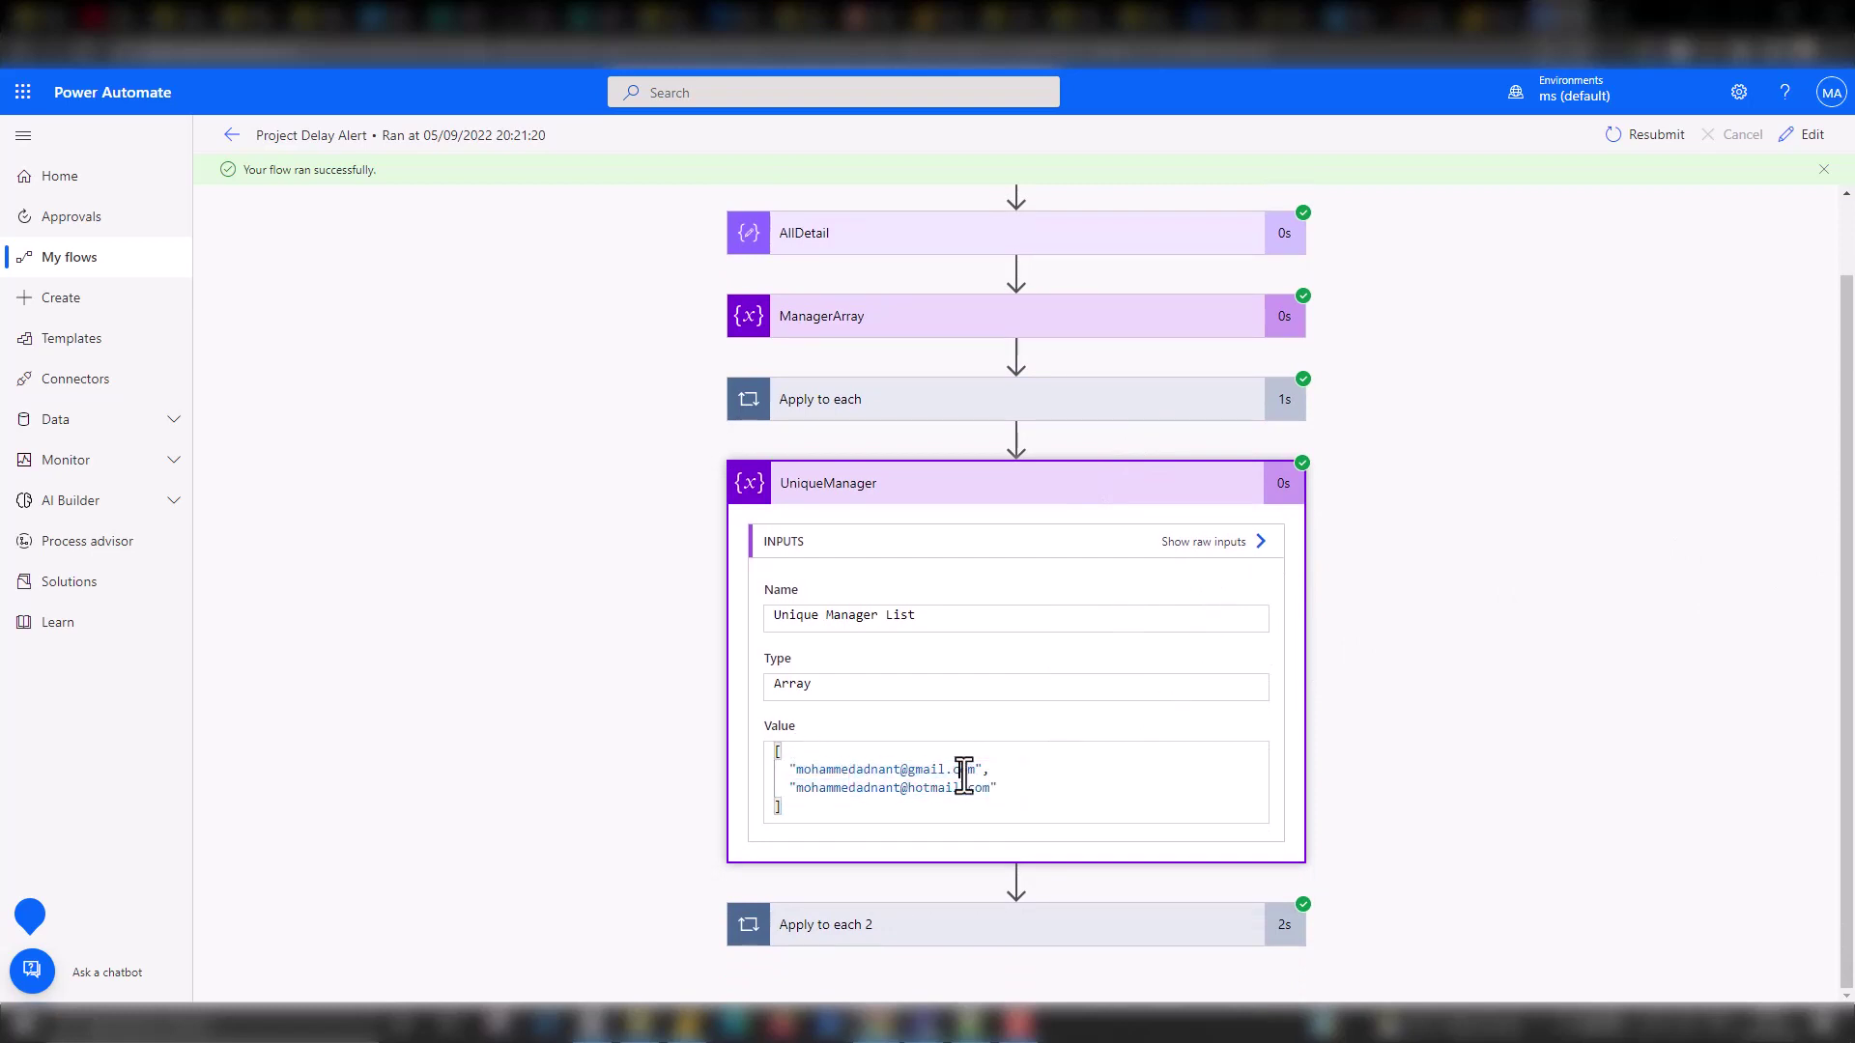
pyautogui.click(1098, 494)
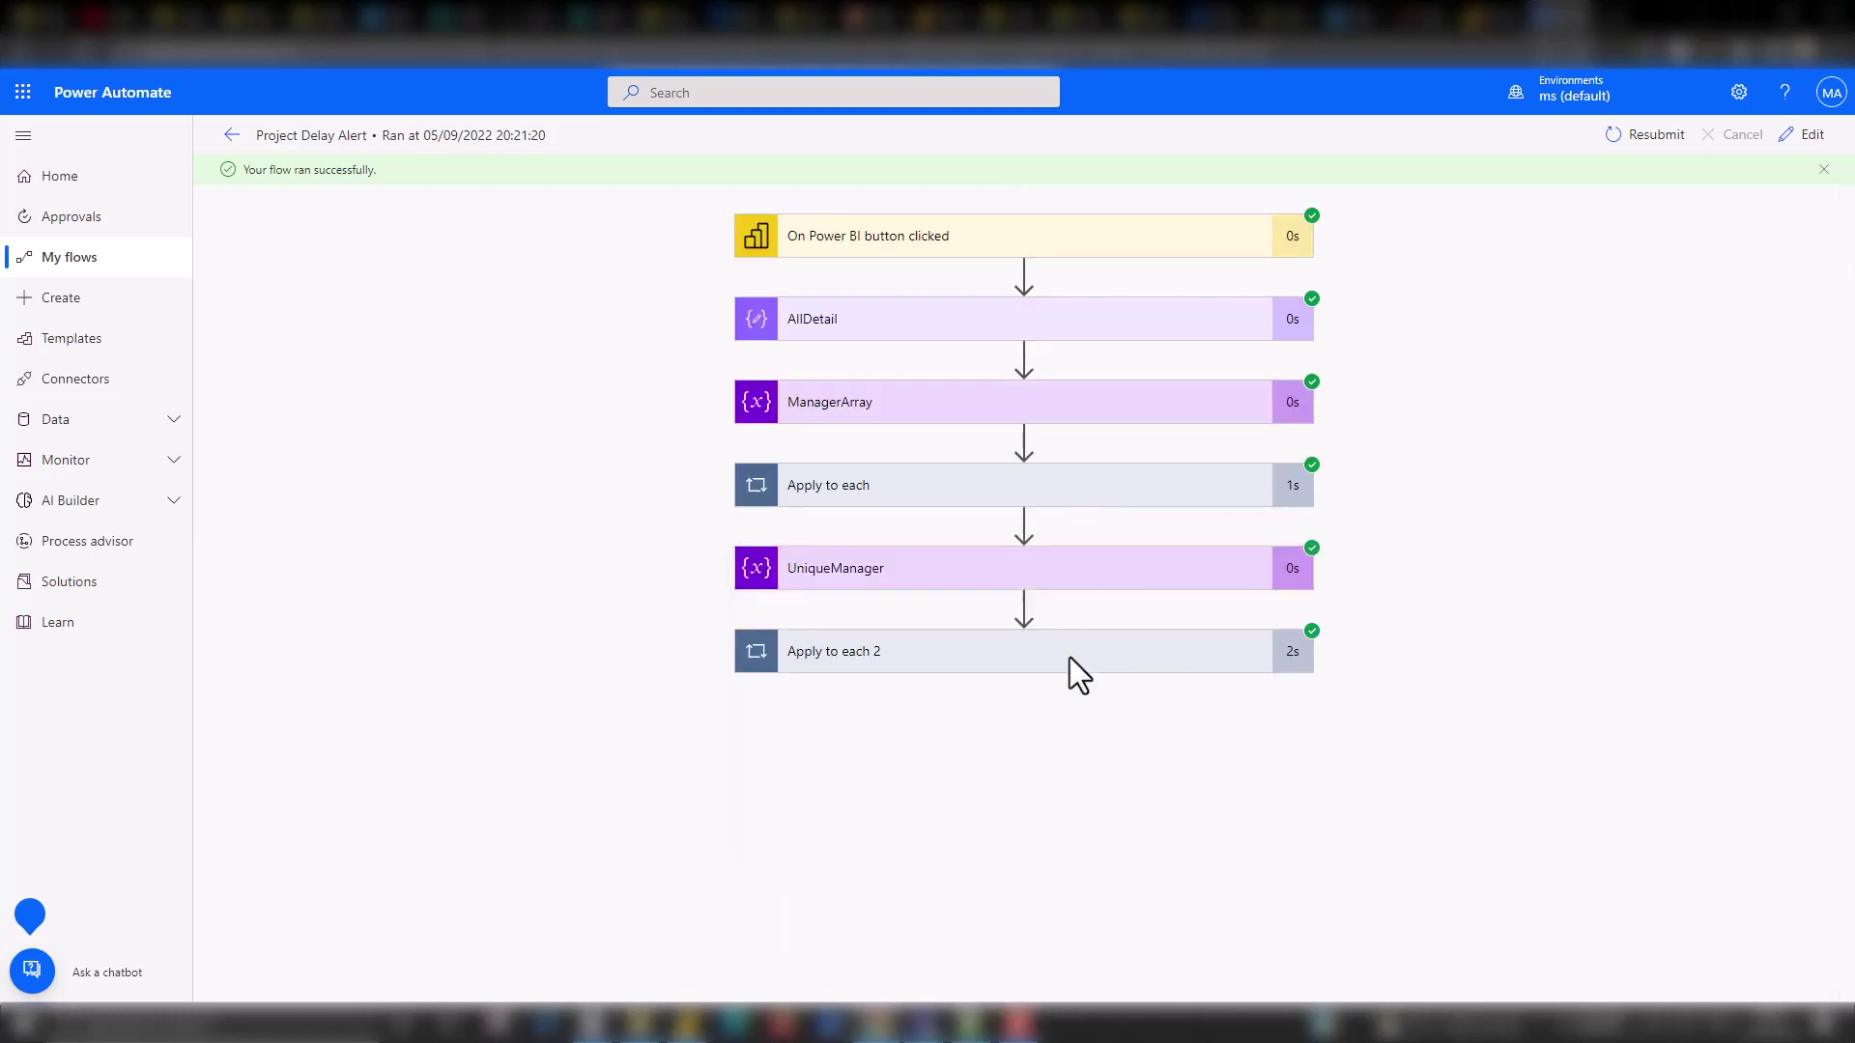
# Expand Apply to each 2 and examine LoopManager's input and output for the first iteration.
pyautogui.click(1163, 665)
pyautogui.scroll(-1, 1060, 662)
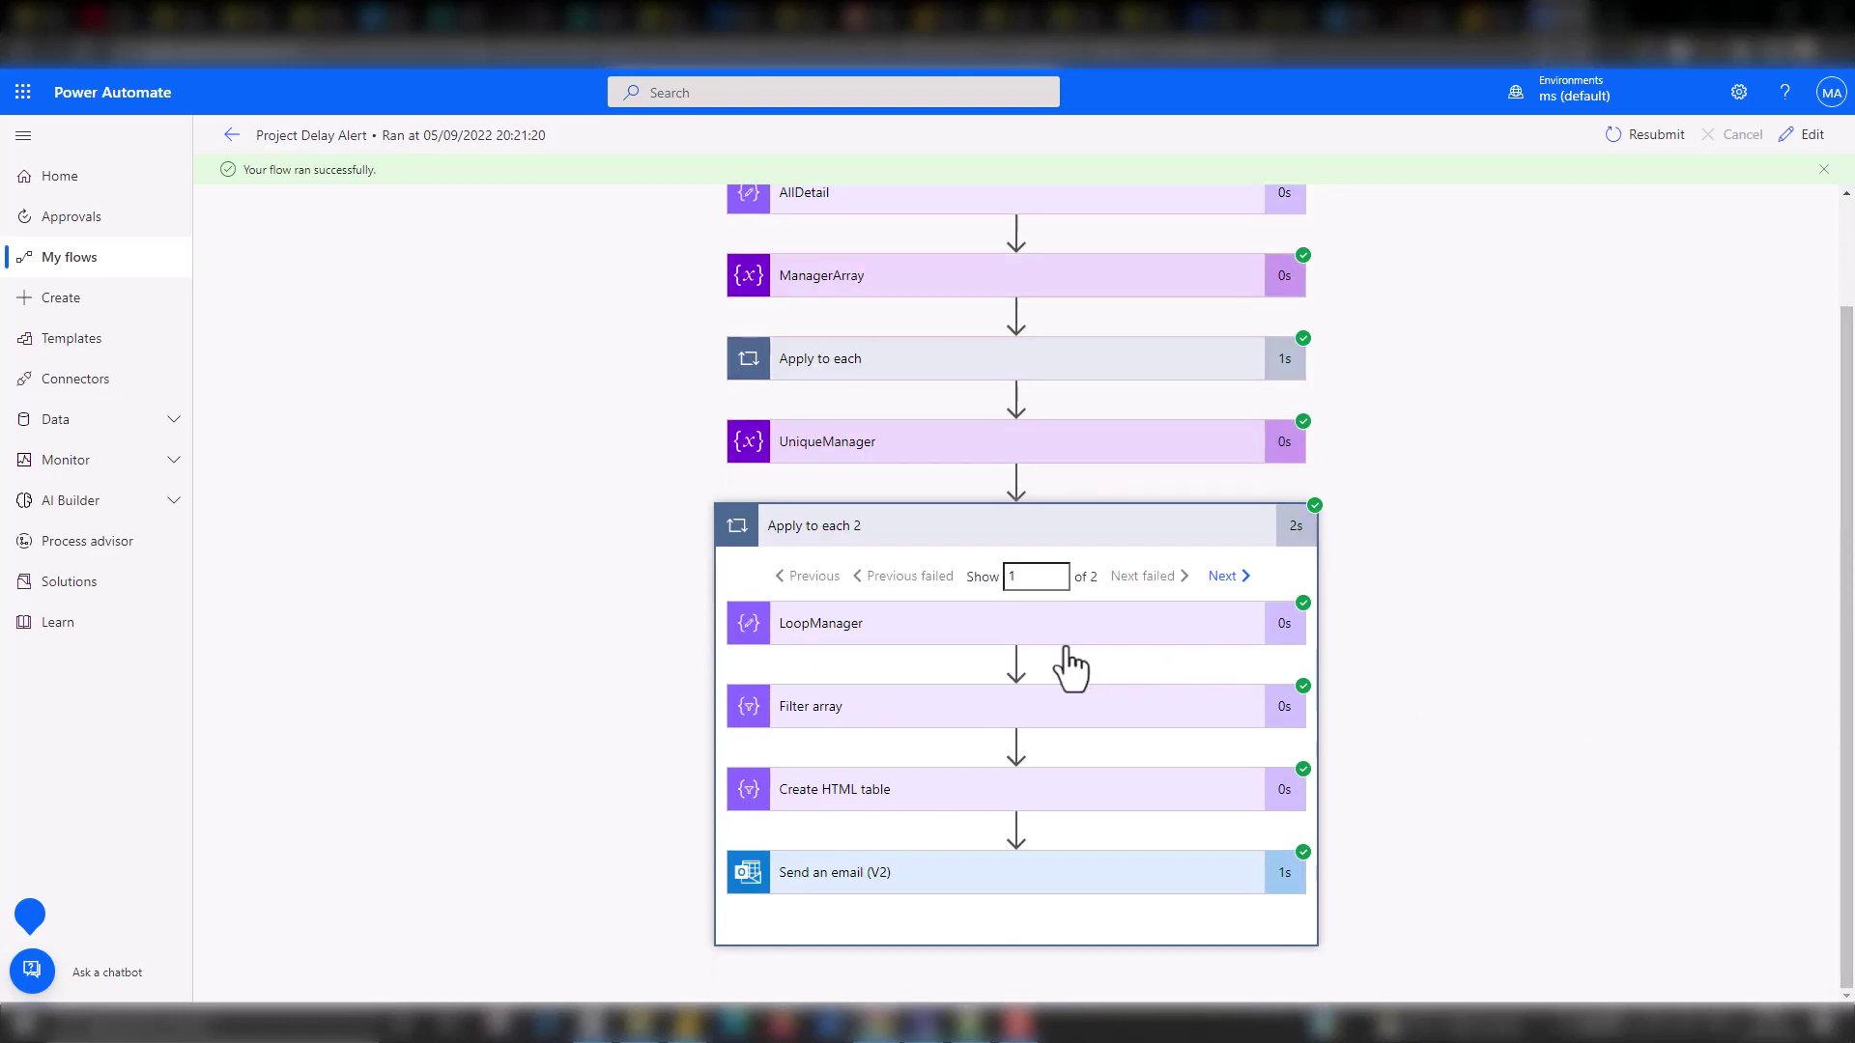
pyautogui.click(1094, 633)
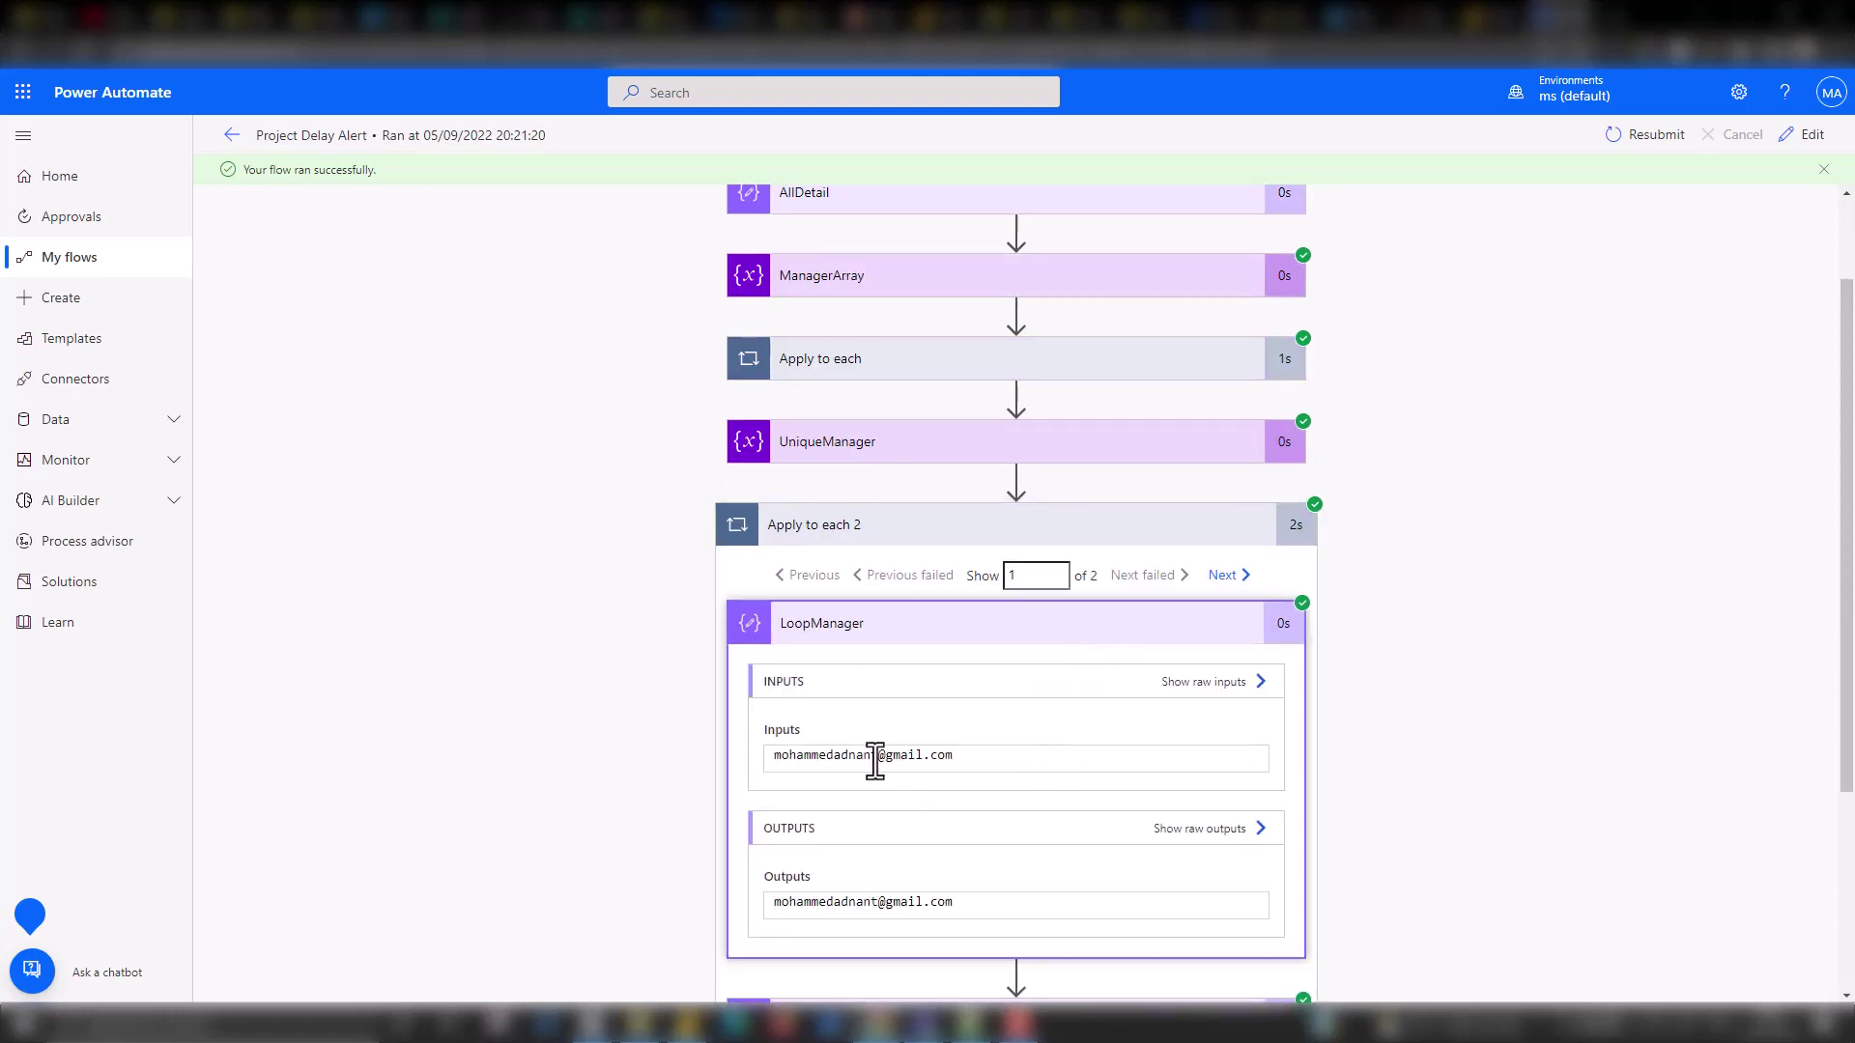
pyautogui.moveTo(1850, 541); pyautogui.dragTo(1847, 749)
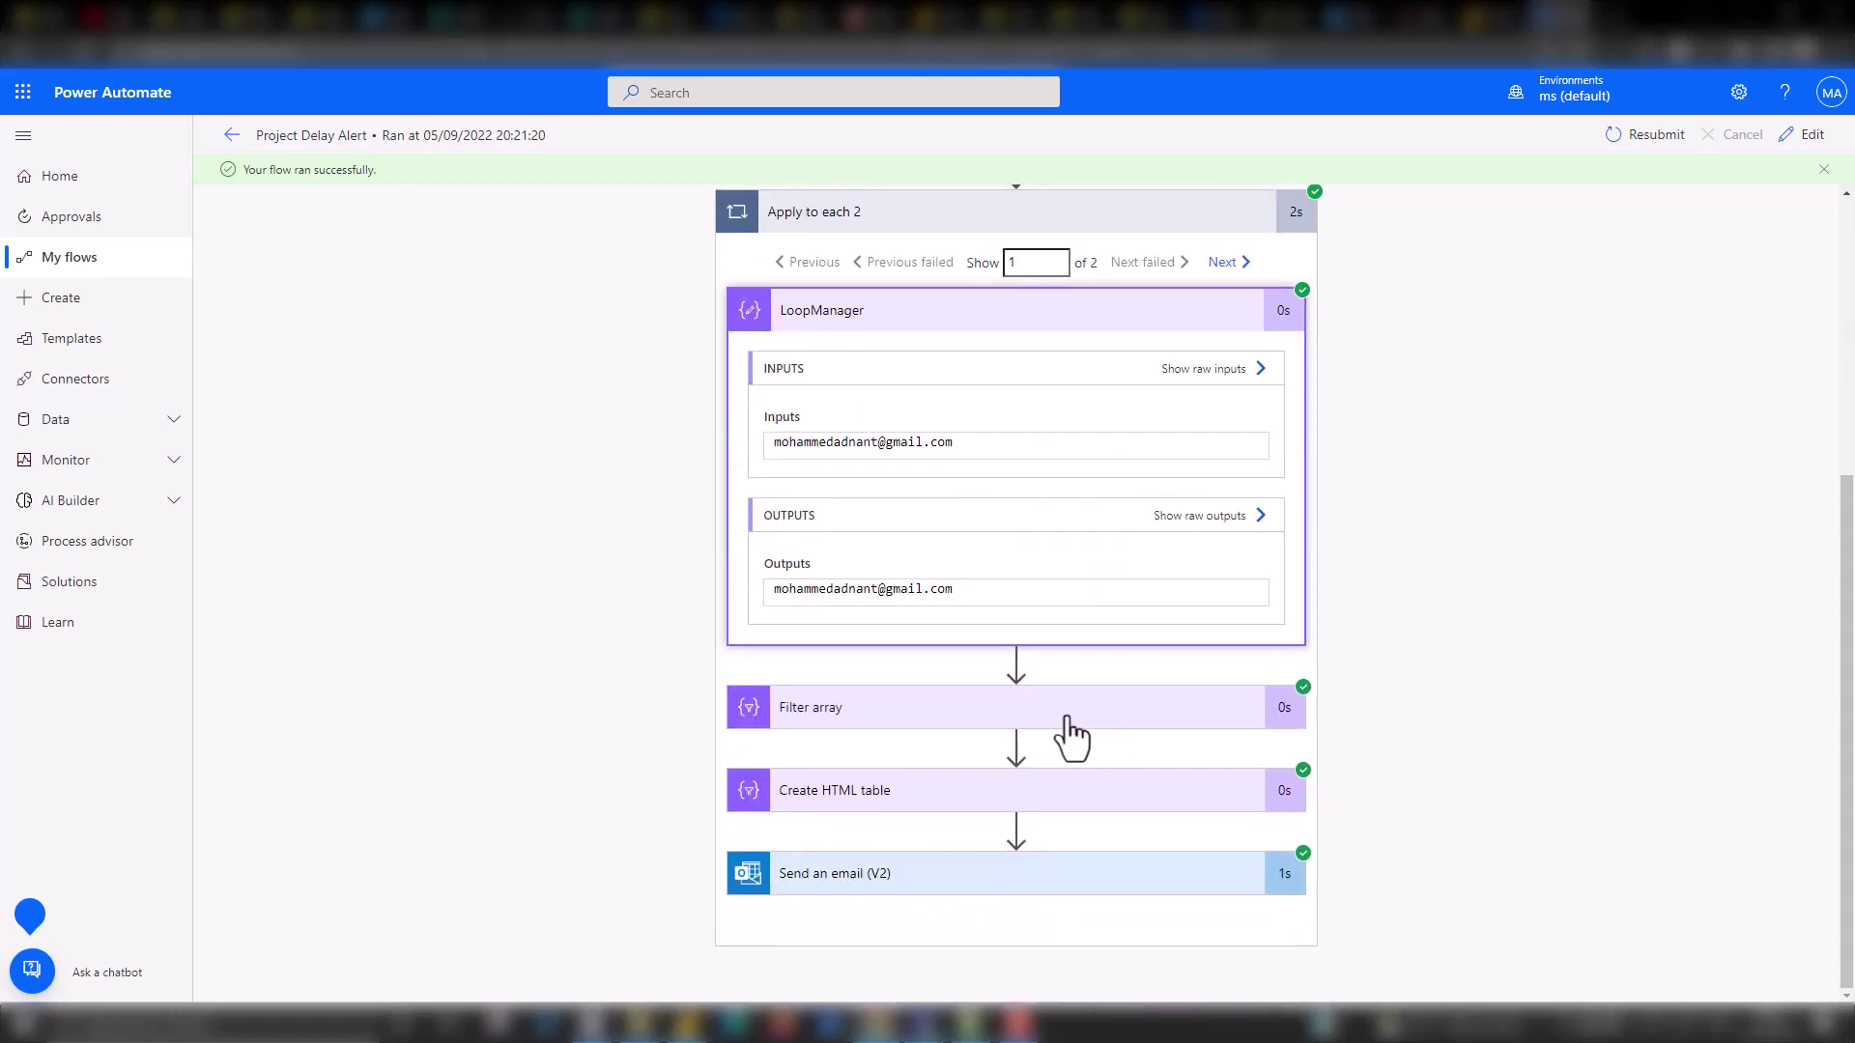
# Compare the Manager values in the Filter array input records with those in its output body.
pyautogui.click(1121, 702)
pyautogui.scroll(-4, 1518, 591)
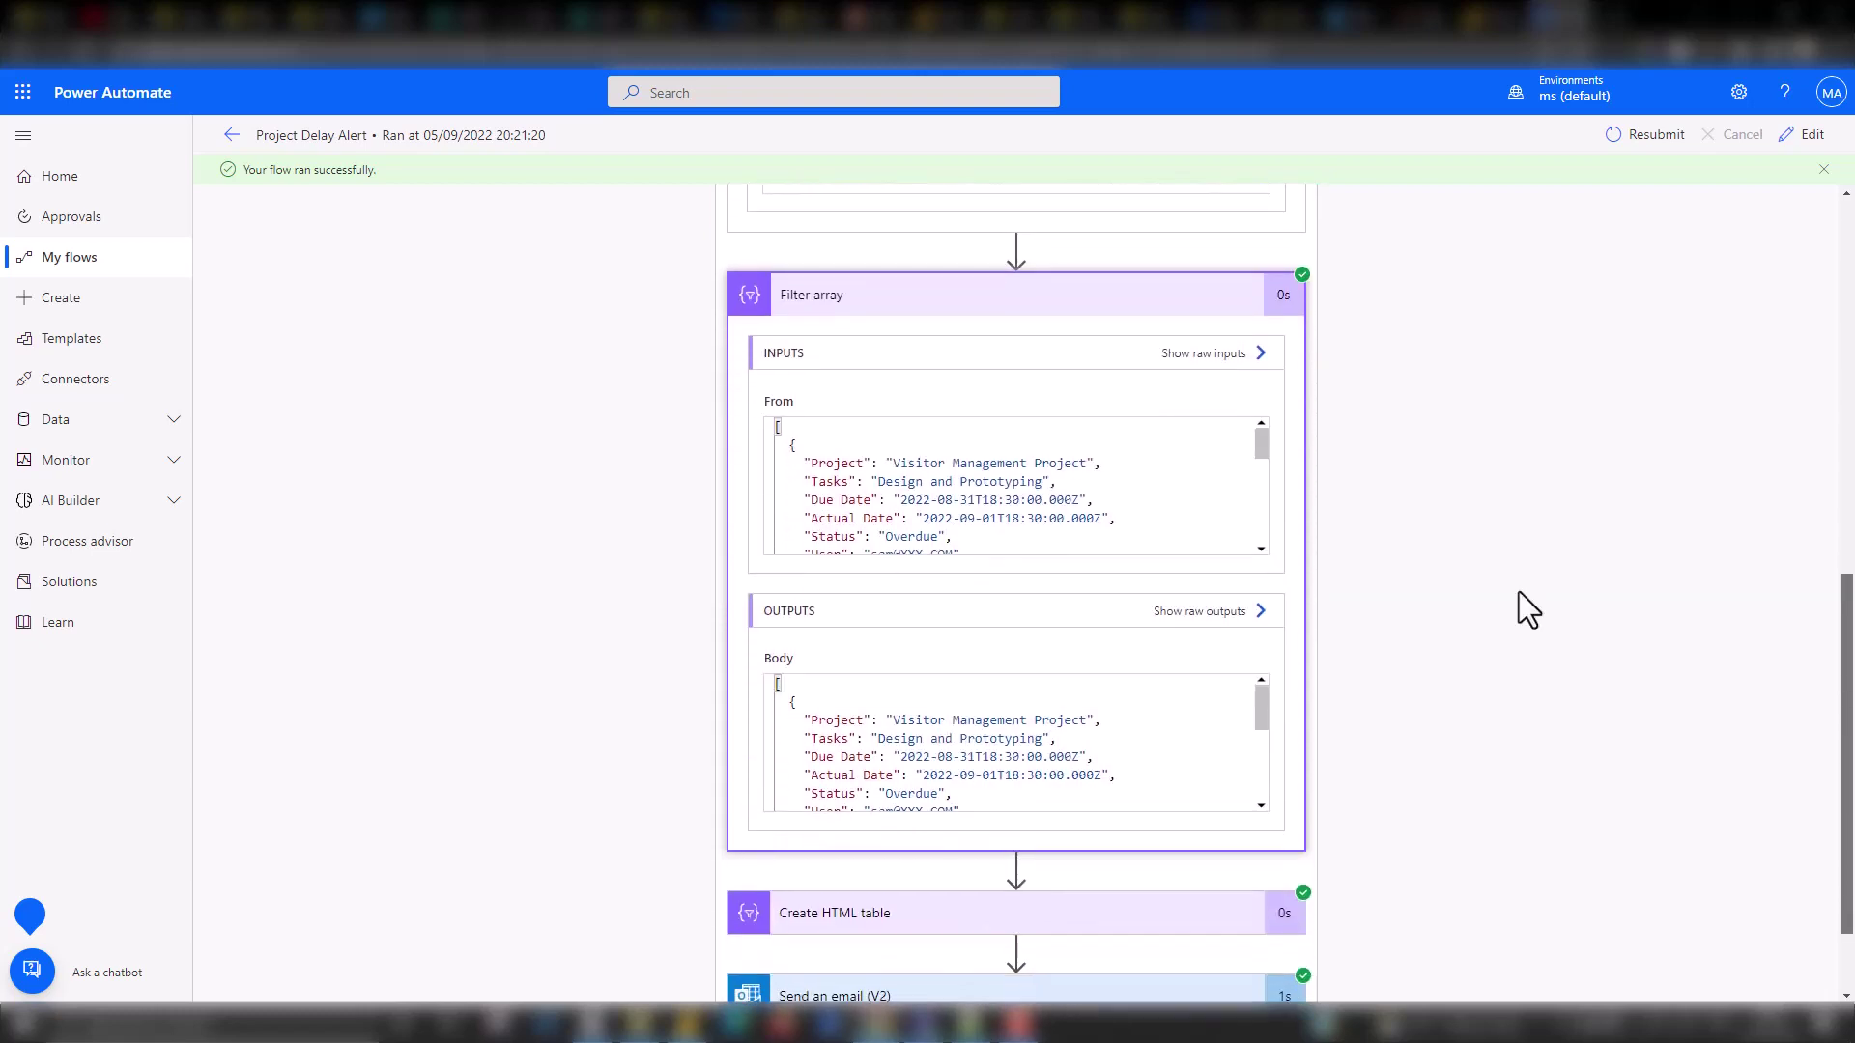
pyautogui.moveTo(1261, 444); pyautogui.dragTo(1261, 461)
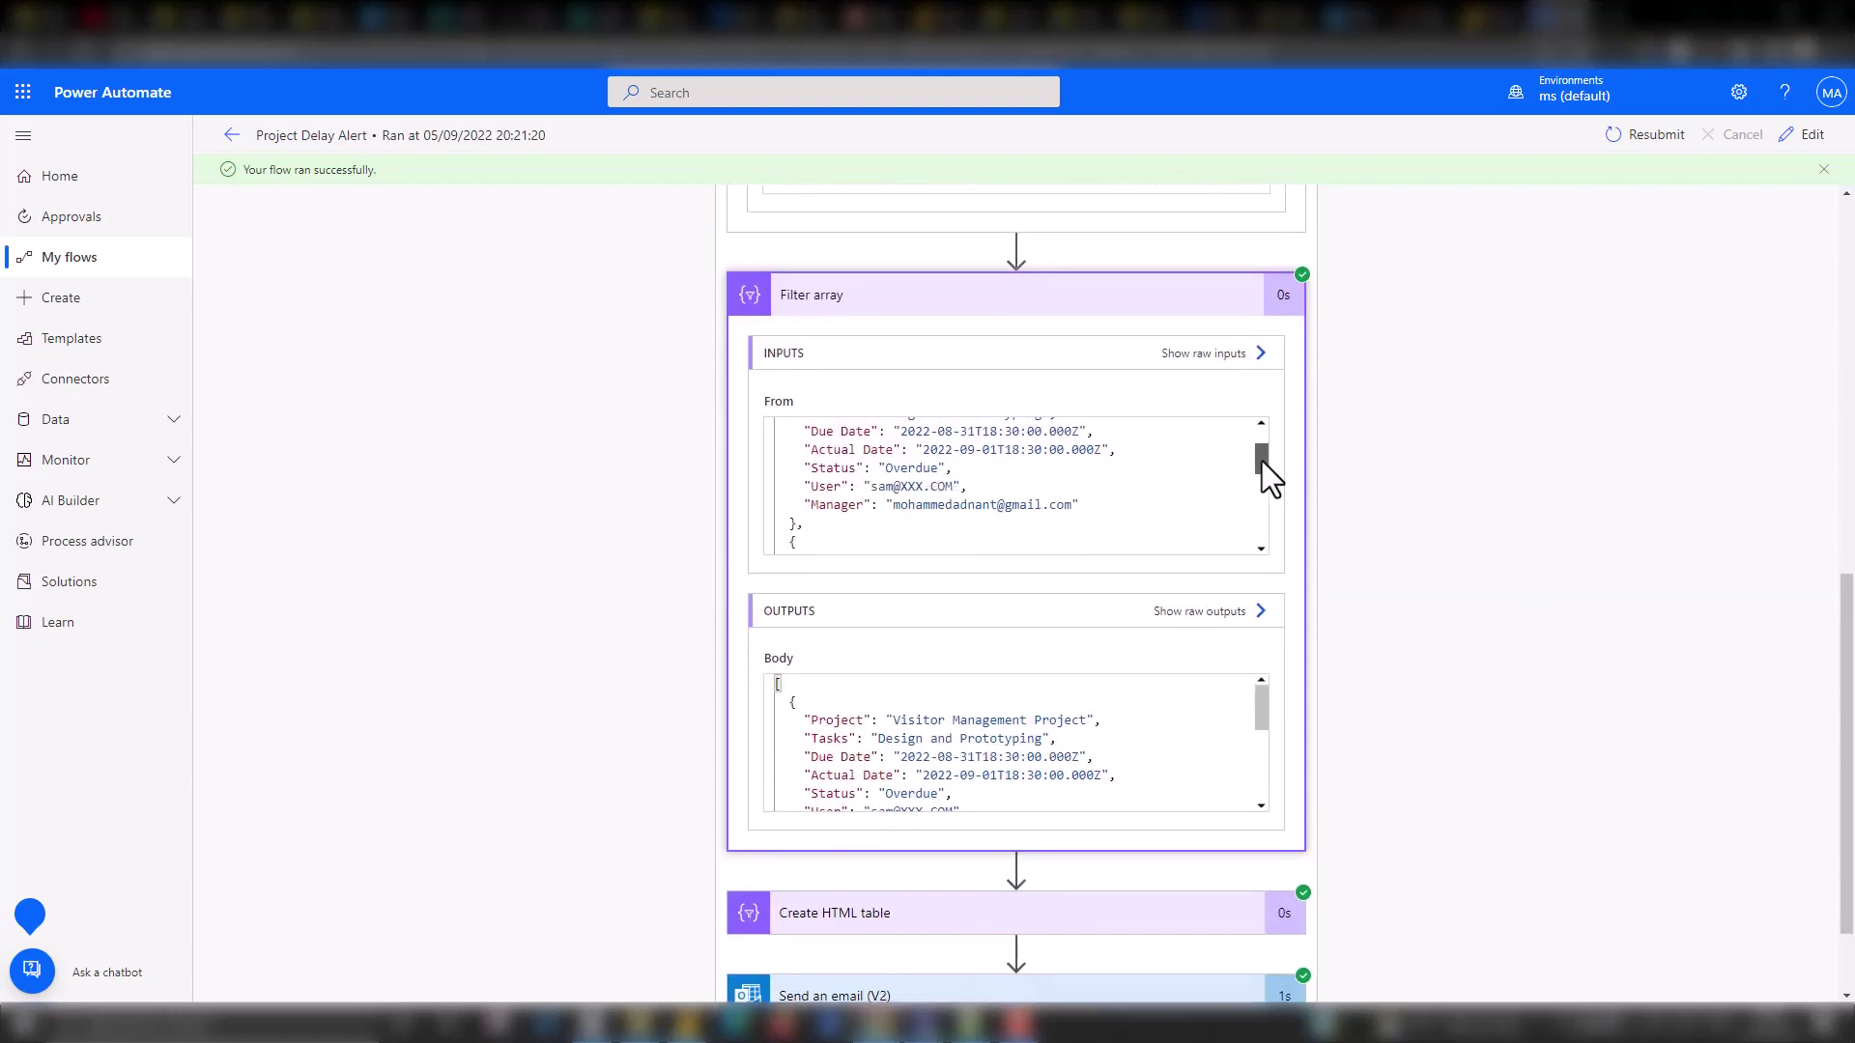
pyautogui.moveTo(931, 503); pyautogui.dragTo(1035, 503)
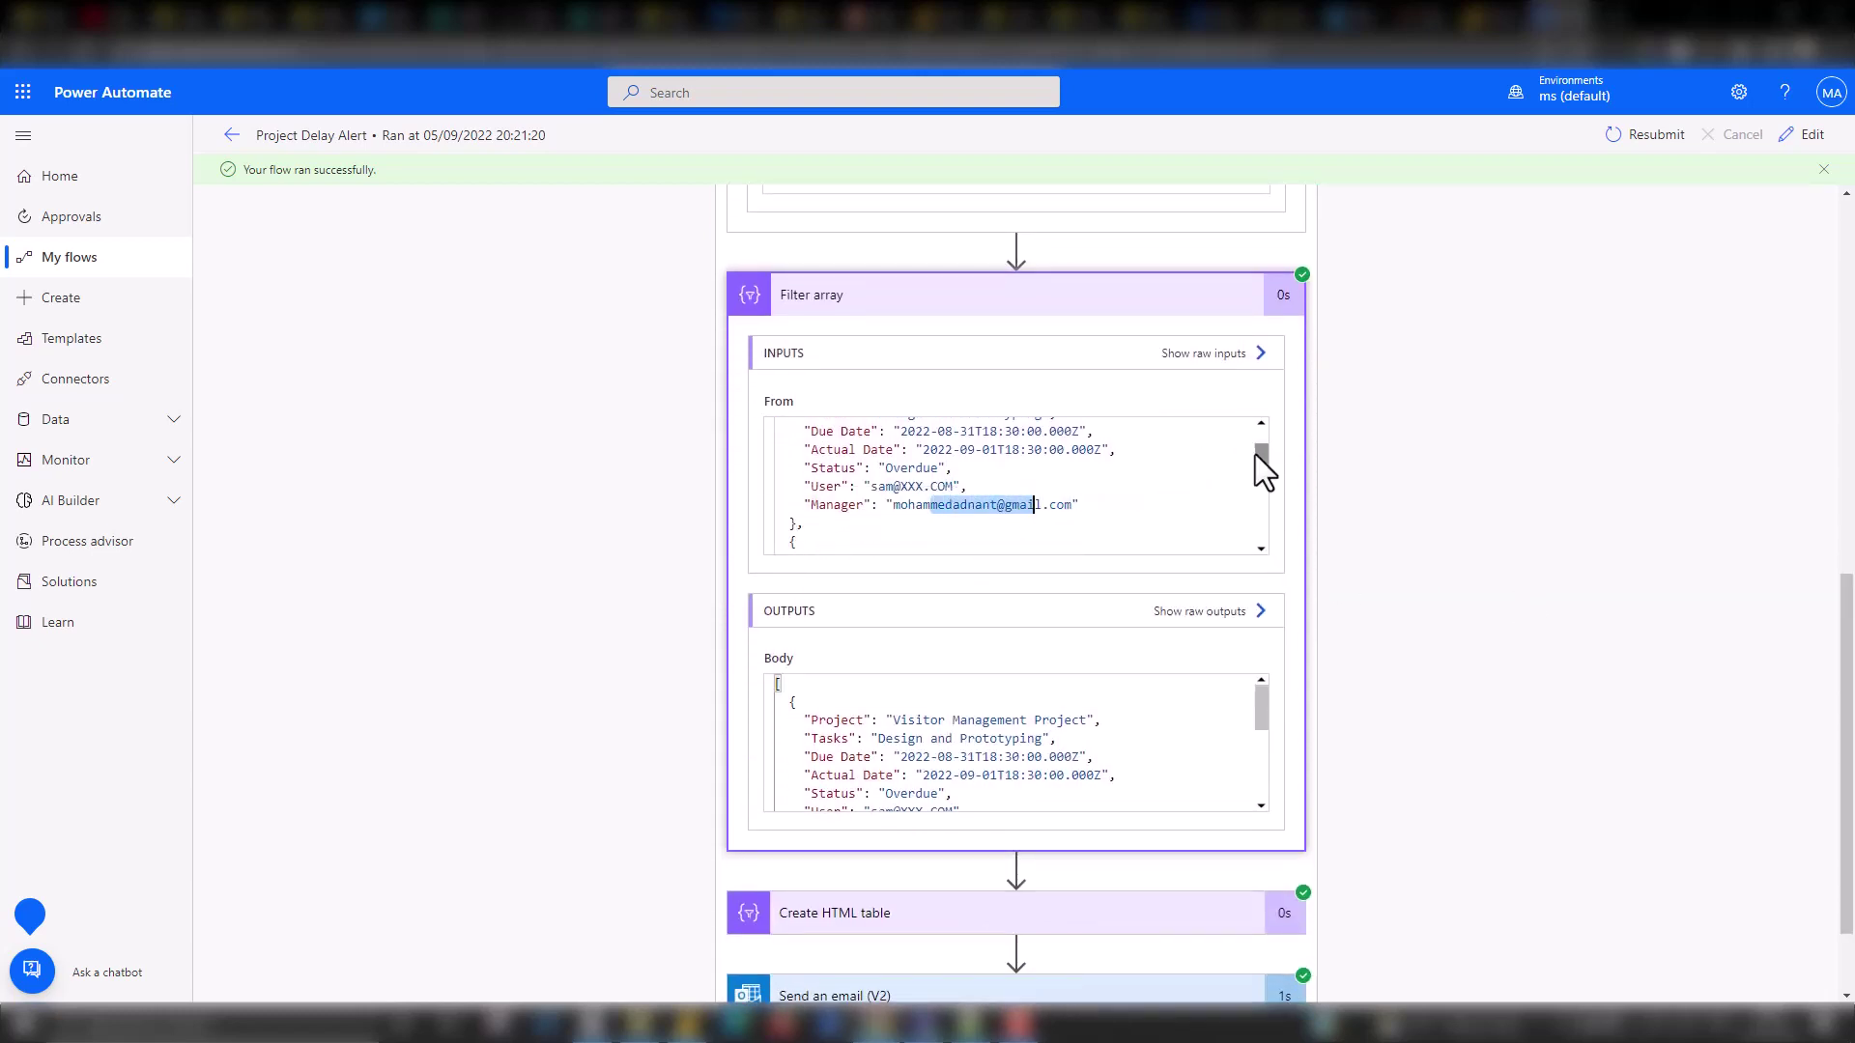
pyautogui.moveTo(1259, 468); pyautogui.dragTo(1265, 510)
pyautogui.moveTo(976, 443); pyautogui.dragTo(1041, 442)
pyautogui.moveTo(1261, 512); pyautogui.dragTo(1261, 529)
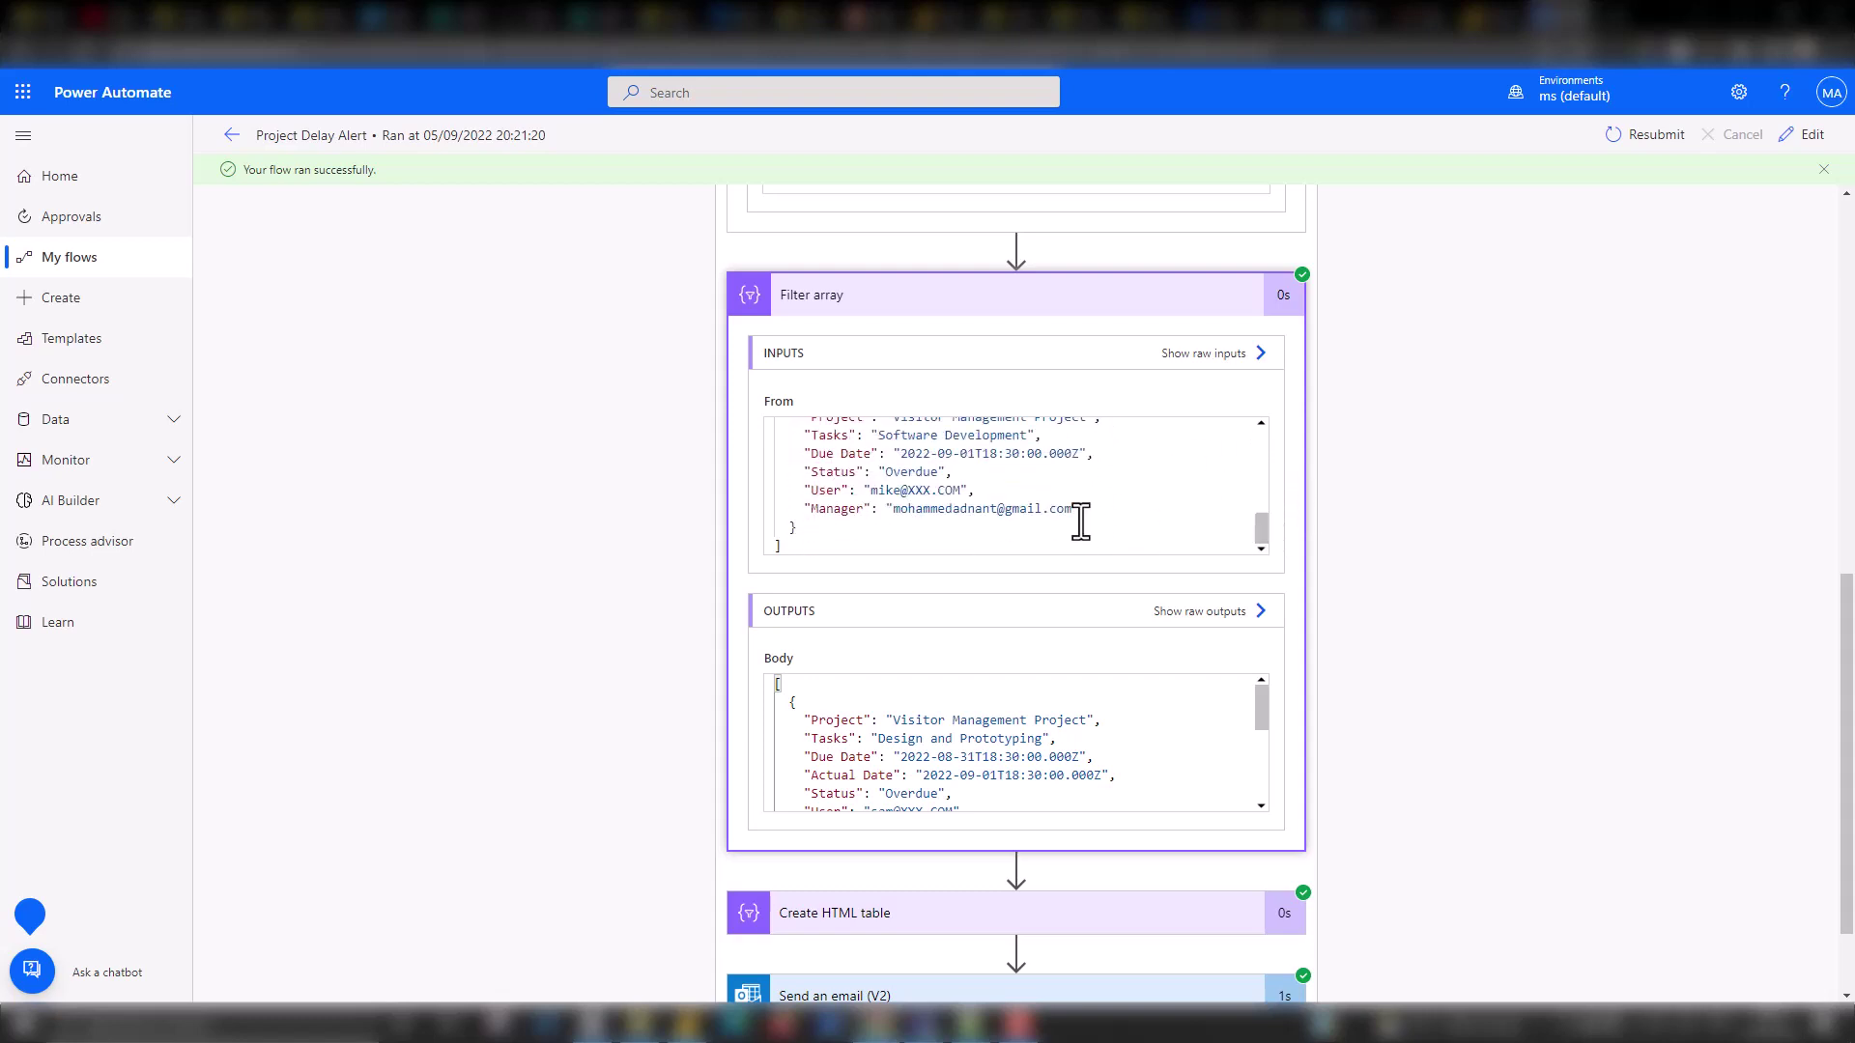
pyautogui.moveTo(954, 508); pyautogui.dragTo(1057, 508)
pyautogui.moveTo(1262, 700); pyautogui.dragTo(1258, 744)
pyautogui.moveTo(969, 717); pyautogui.dragTo(1070, 717)
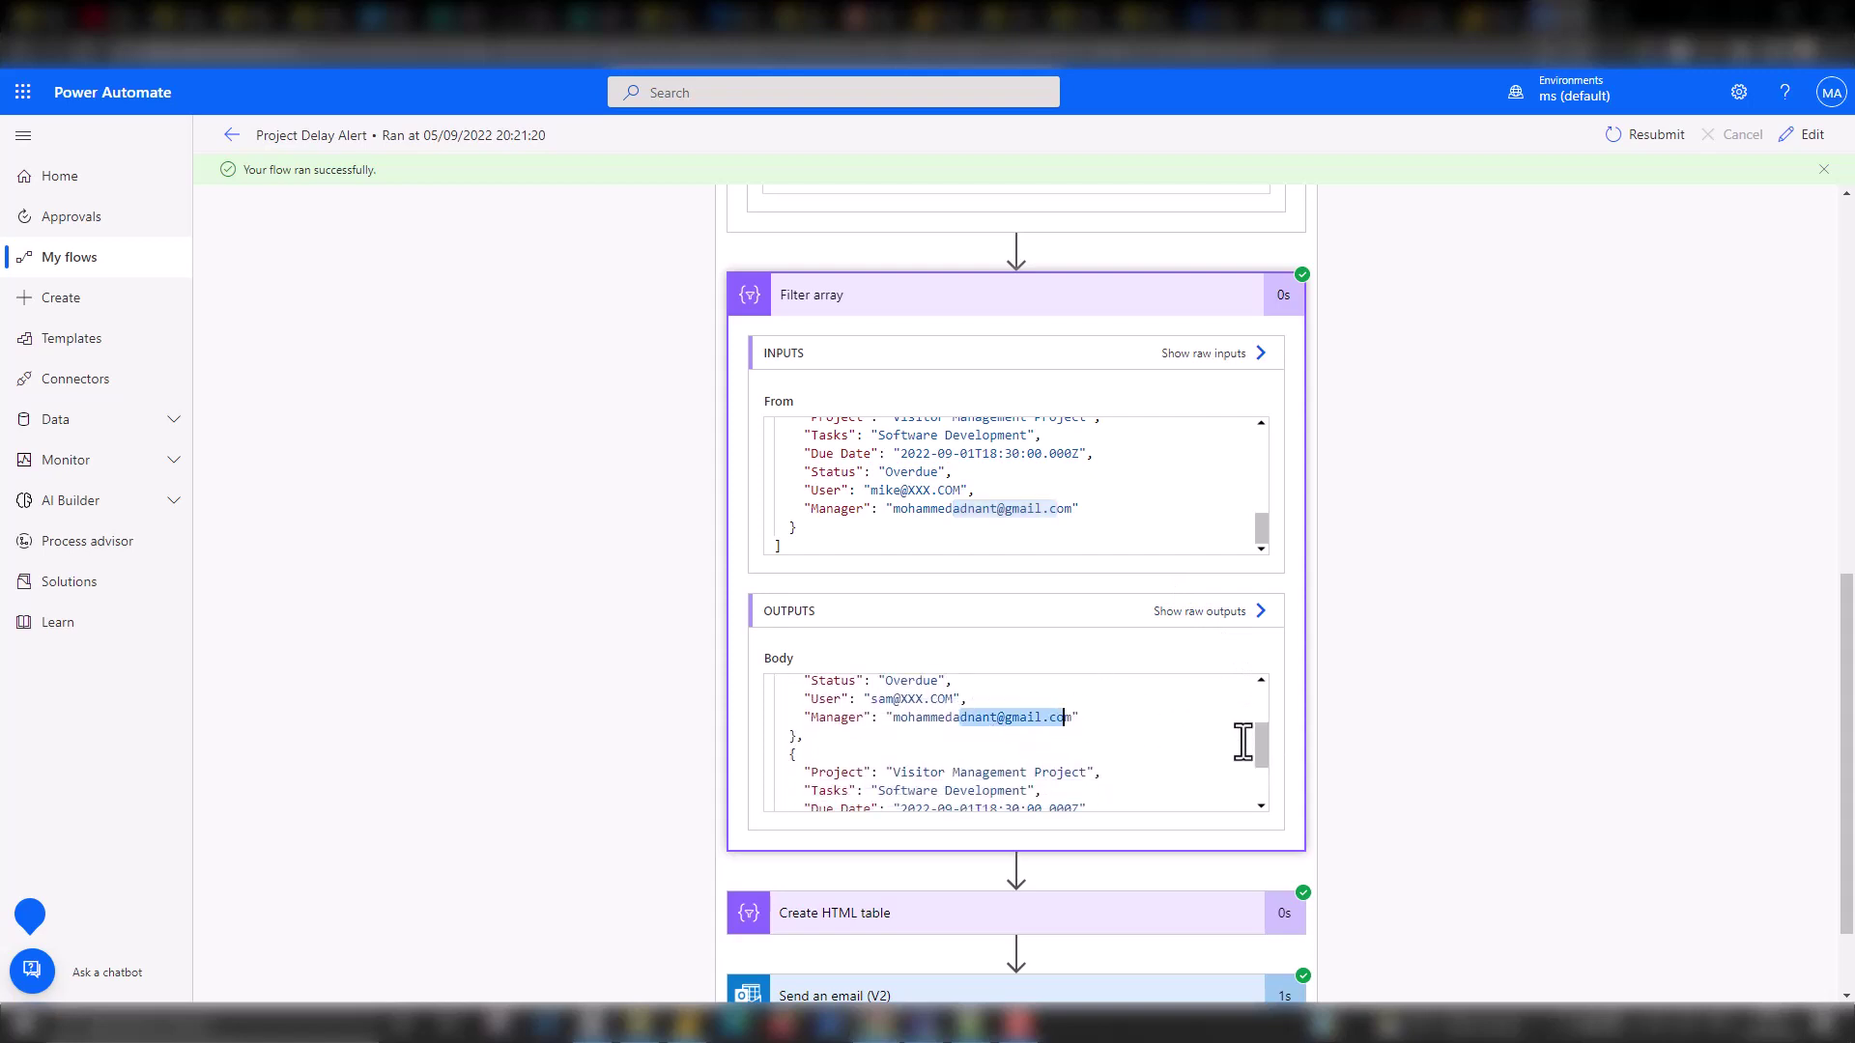
pyautogui.moveTo(1259, 744); pyautogui.dragTo(1259, 781)
pyautogui.moveTo(958, 765); pyautogui.dragTo(1035, 766)
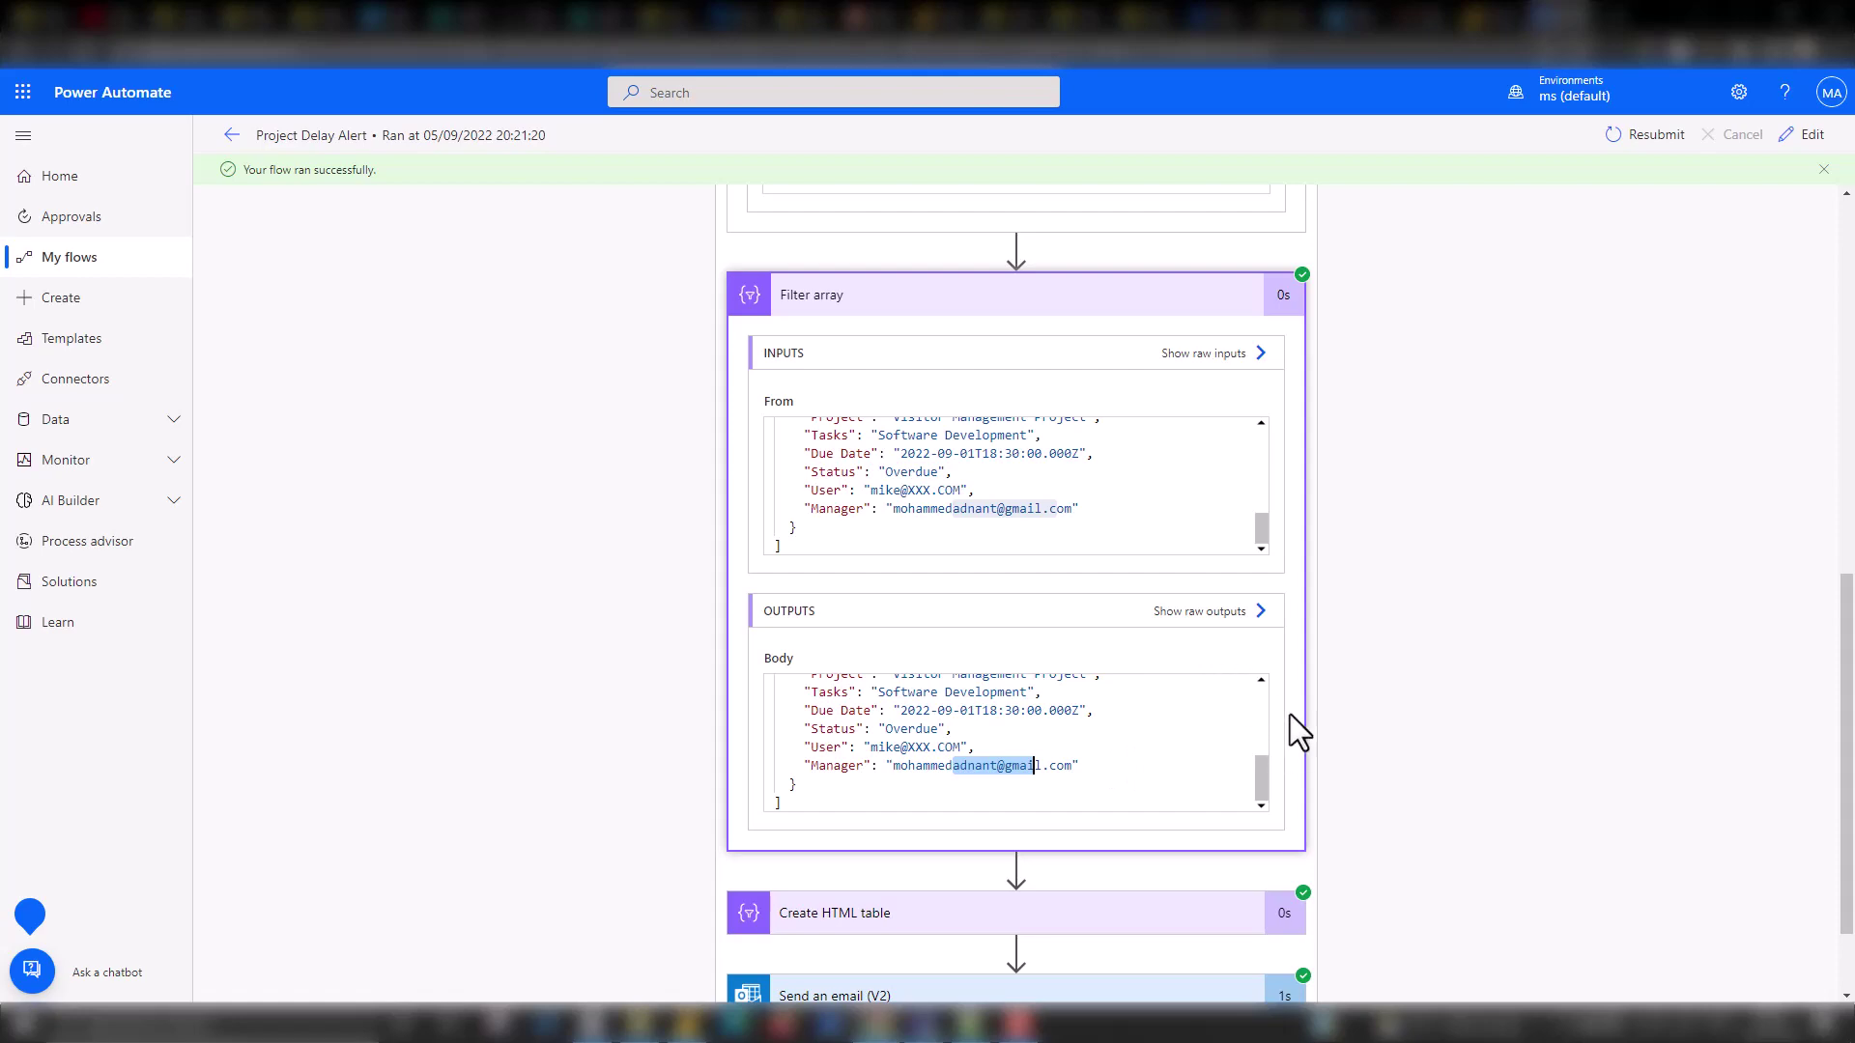
# Expand Create HTML table to examine its source records and the table in its output body.
pyautogui.click(1063, 917)
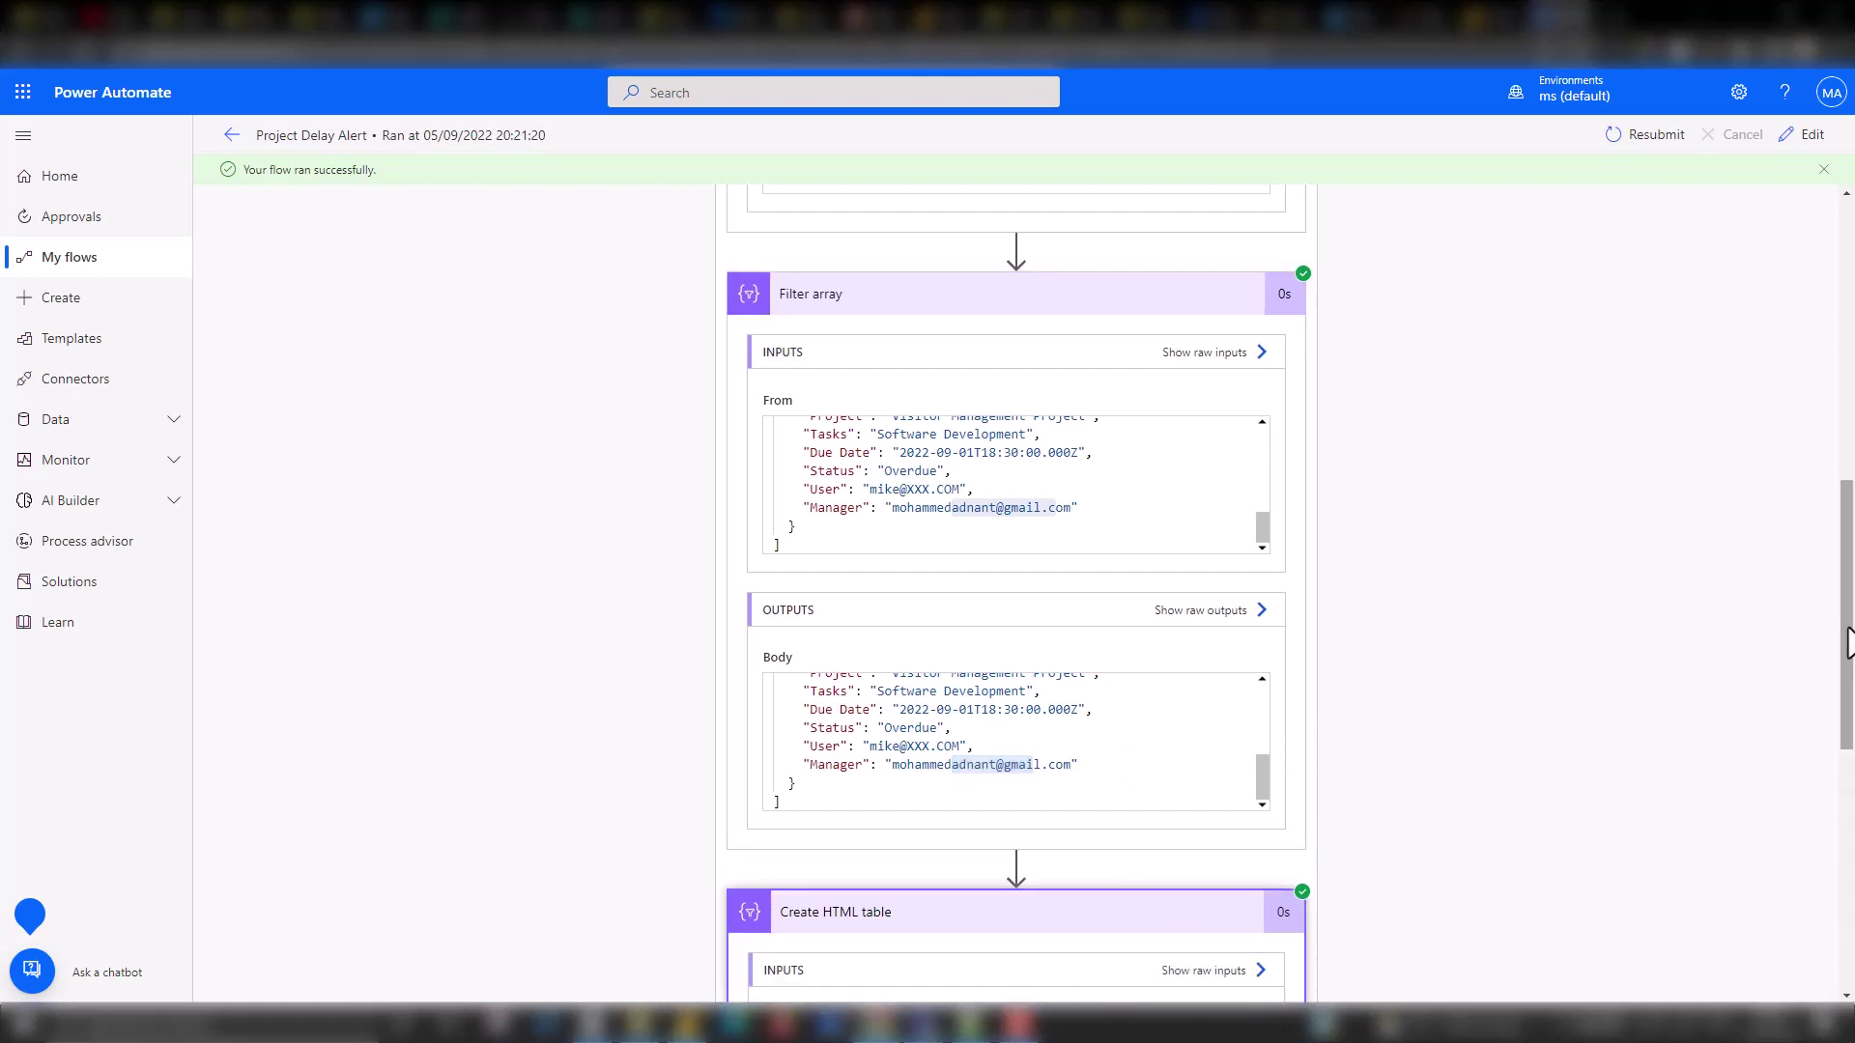
pyautogui.moveTo(1847, 643); pyautogui.dragTo(1838, 875)
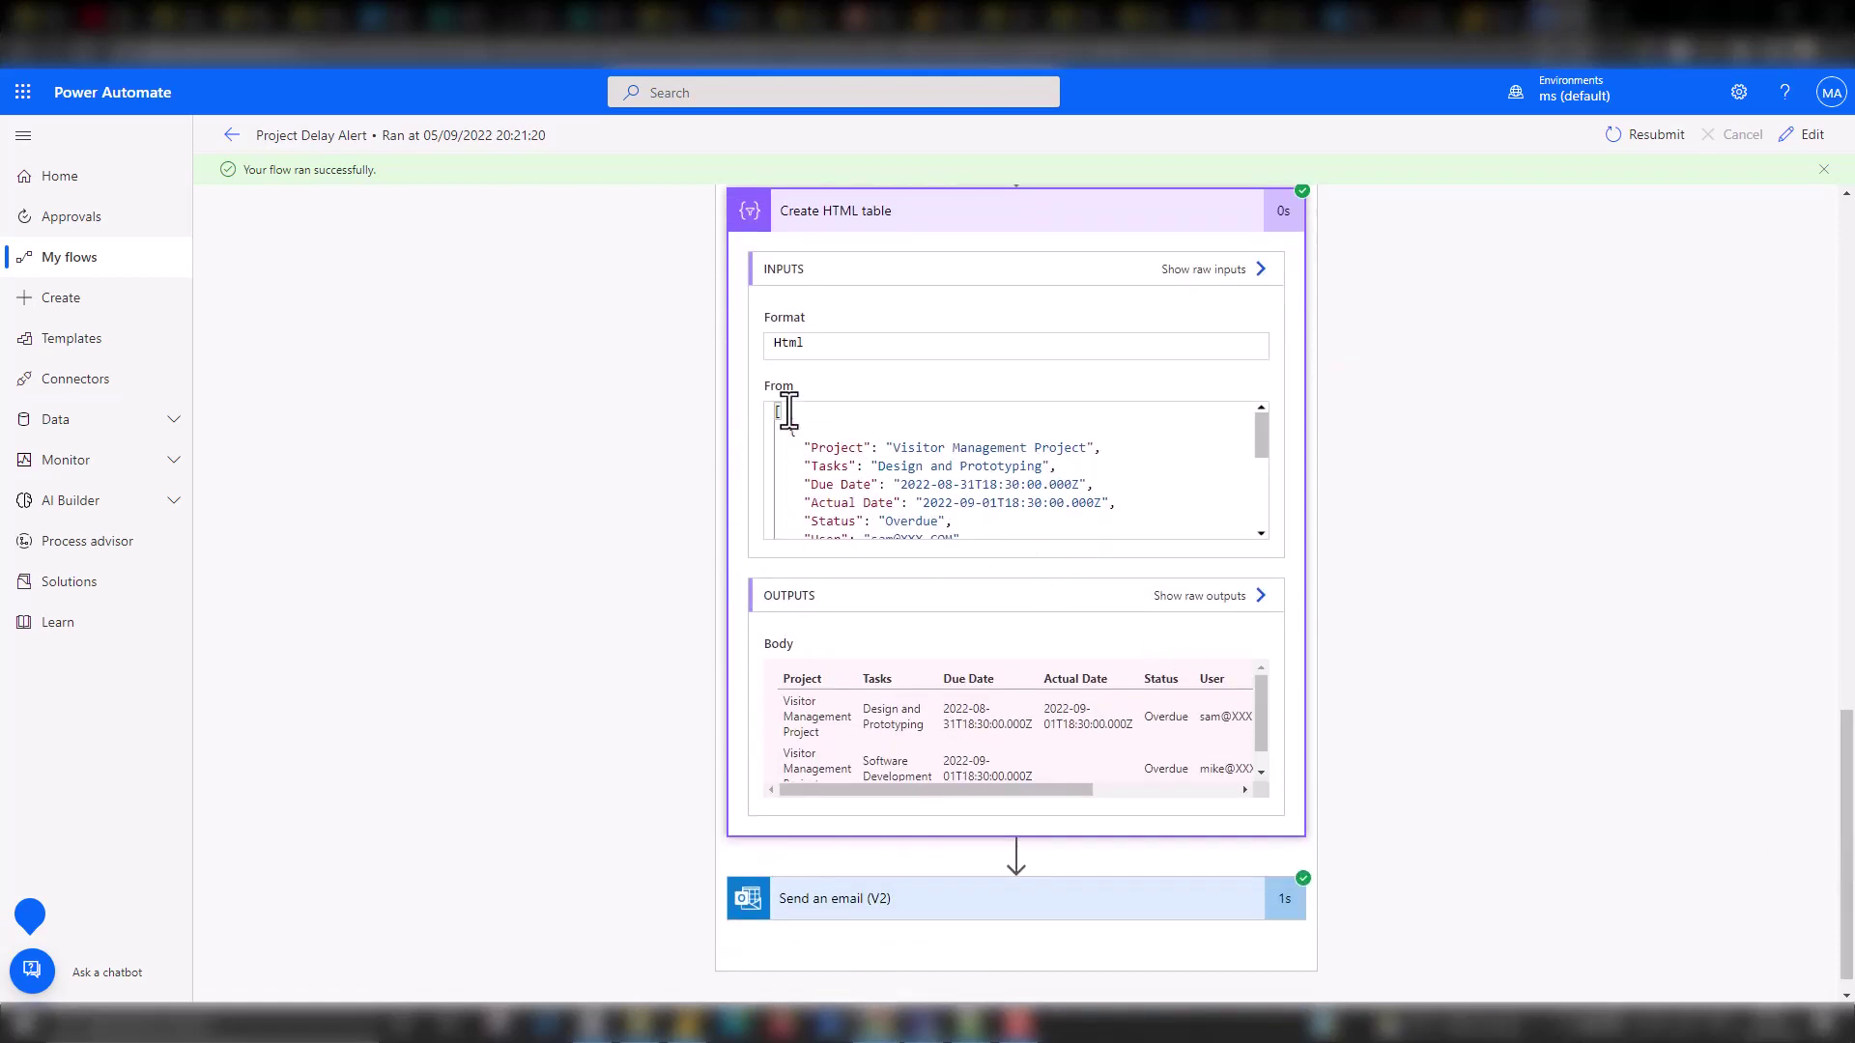
pyautogui.moveTo(788, 411); pyautogui.dragTo(906, 486)
pyautogui.scroll(-1, 1261, 715)
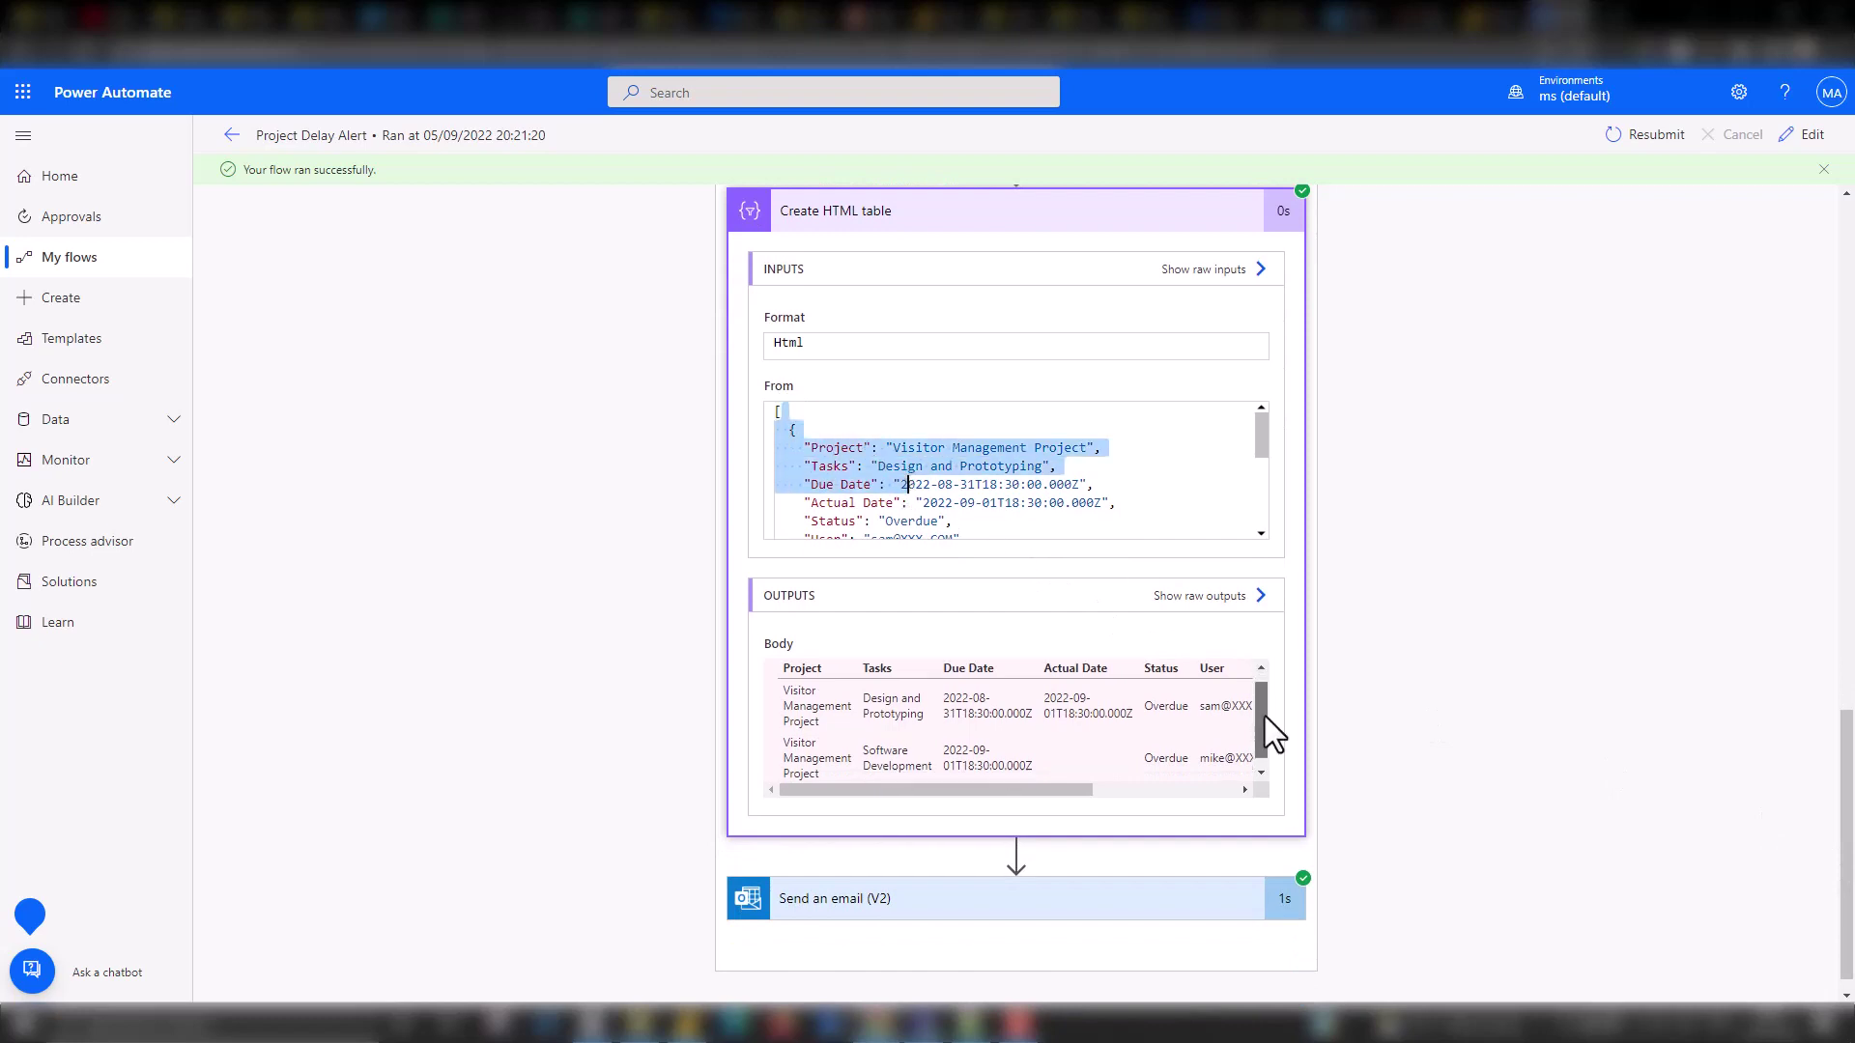
# Expand Send an email (V2) to examine the recipient, the subject, and the greeting and table markup in its body.
pyautogui.moveTo(1081, 788); pyautogui.dragTo(1043, 796)
pyautogui.click(1186, 867)
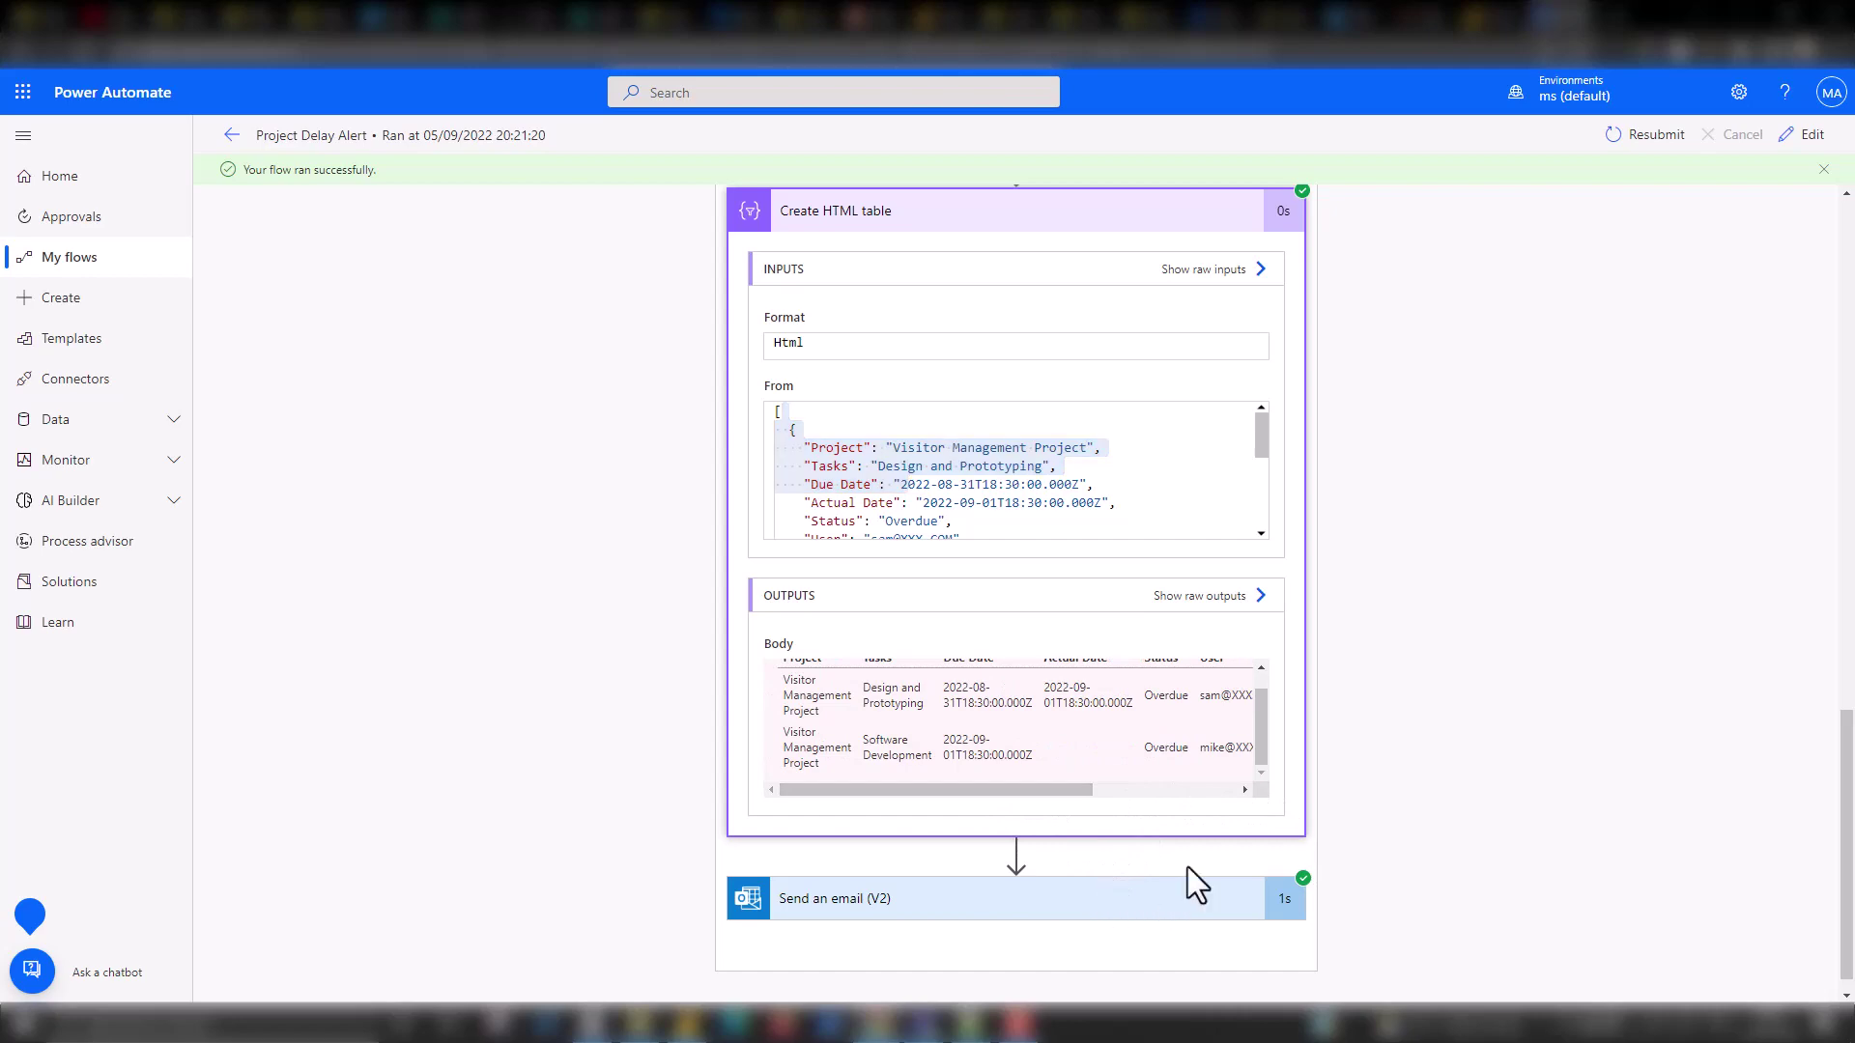
pyautogui.moveTo(1846, 642); pyautogui.dragTo(1846, 792)
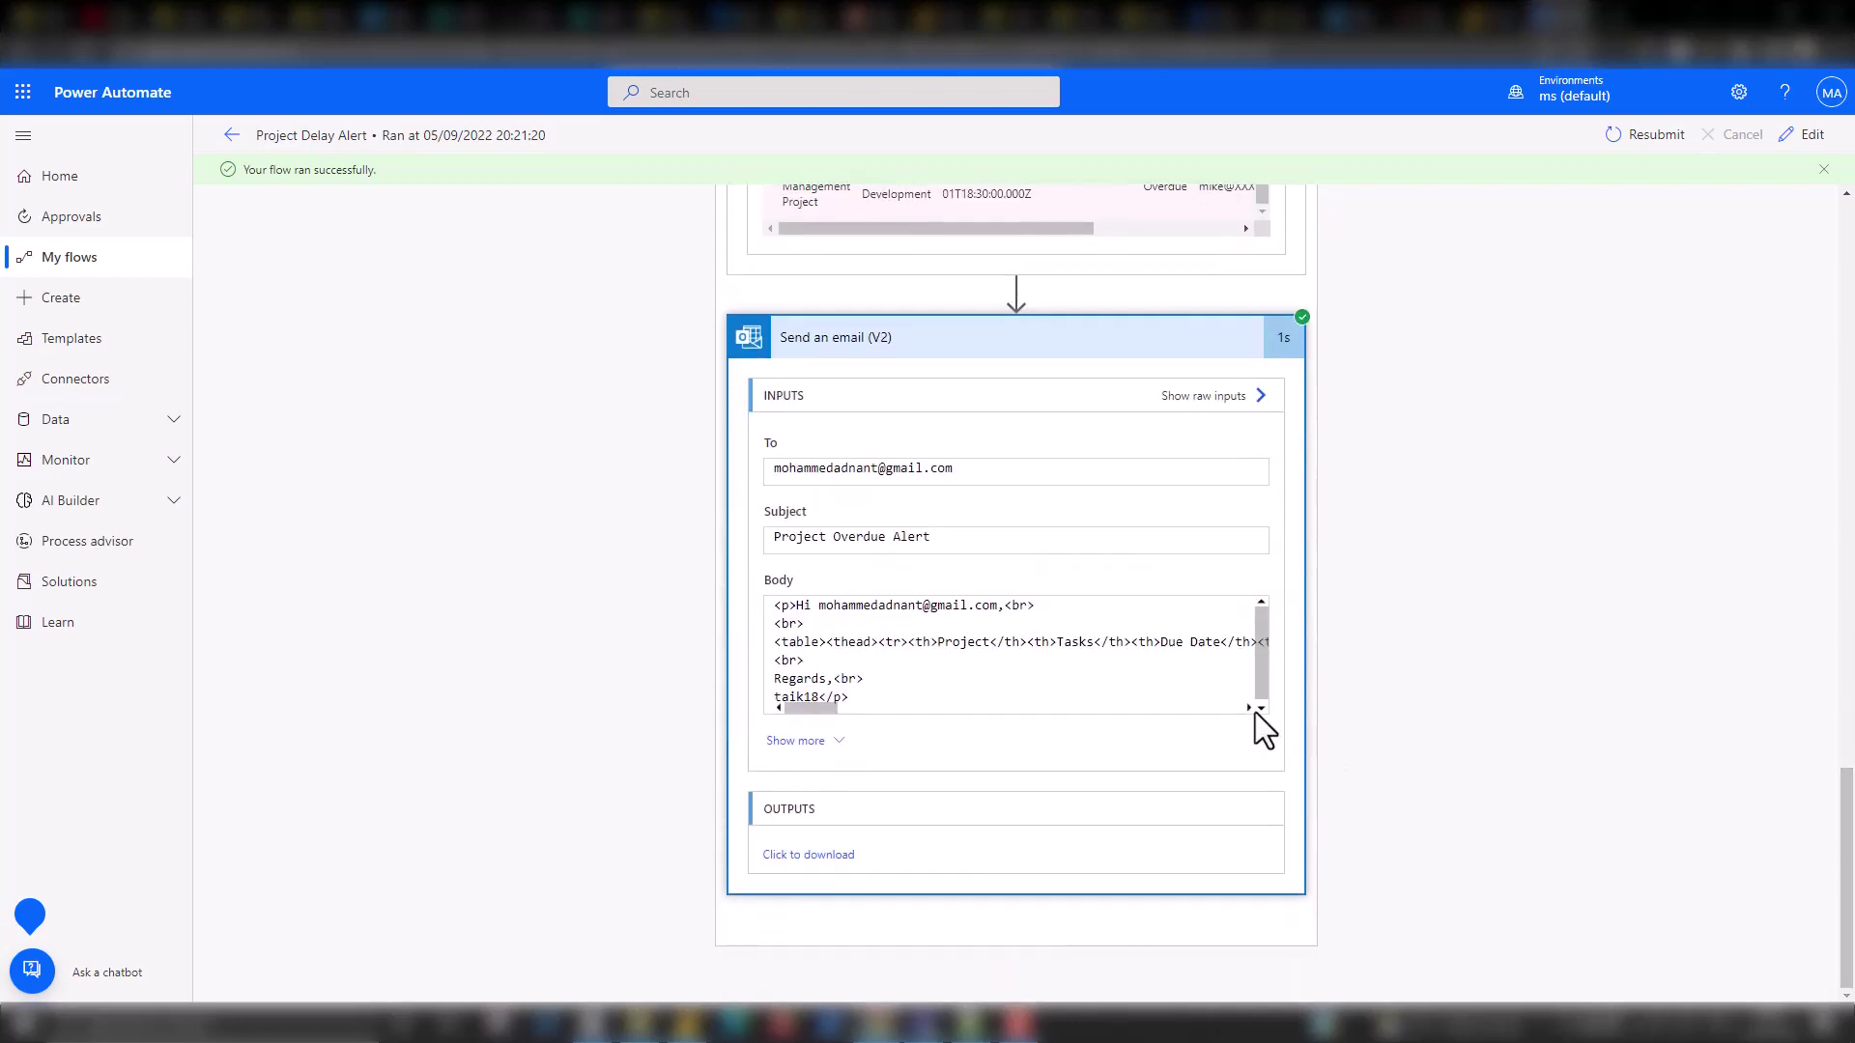
pyautogui.moveTo(819, 468); pyautogui.dragTo(952, 468)
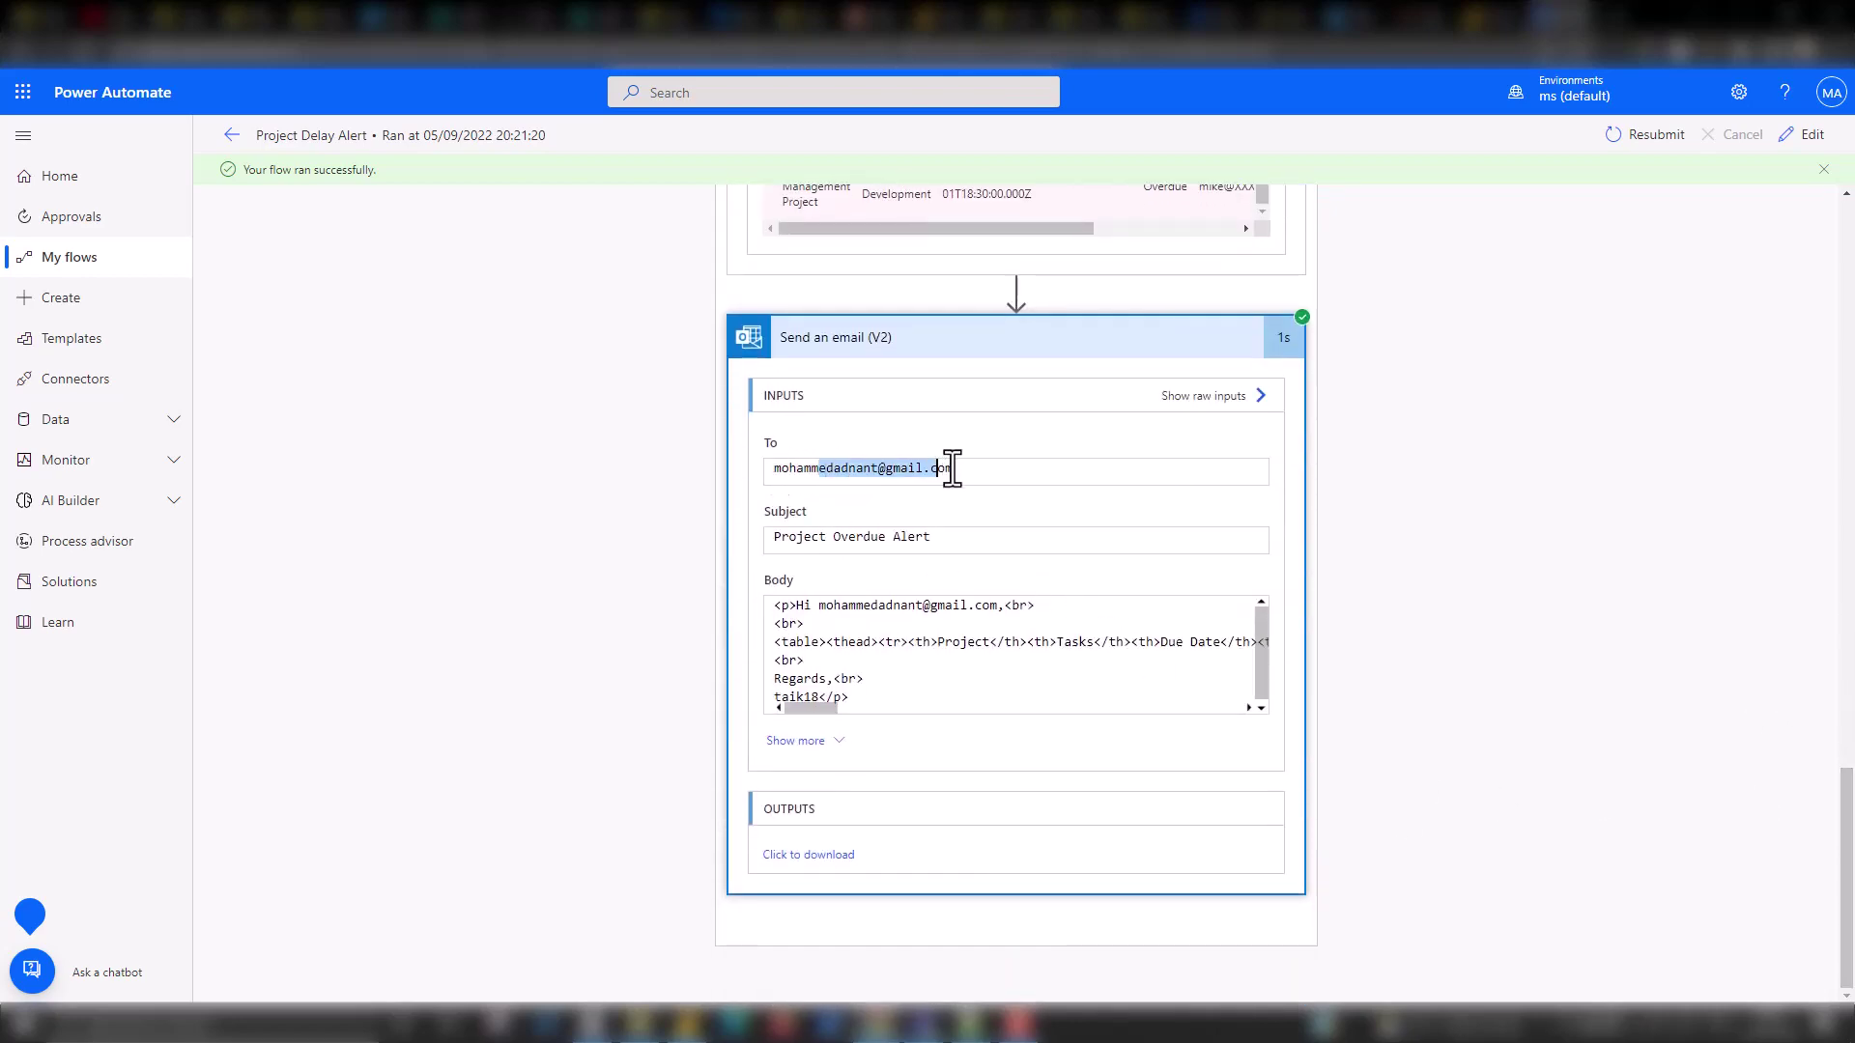
pyautogui.moveTo(932, 538); pyautogui.dragTo(821, 538)
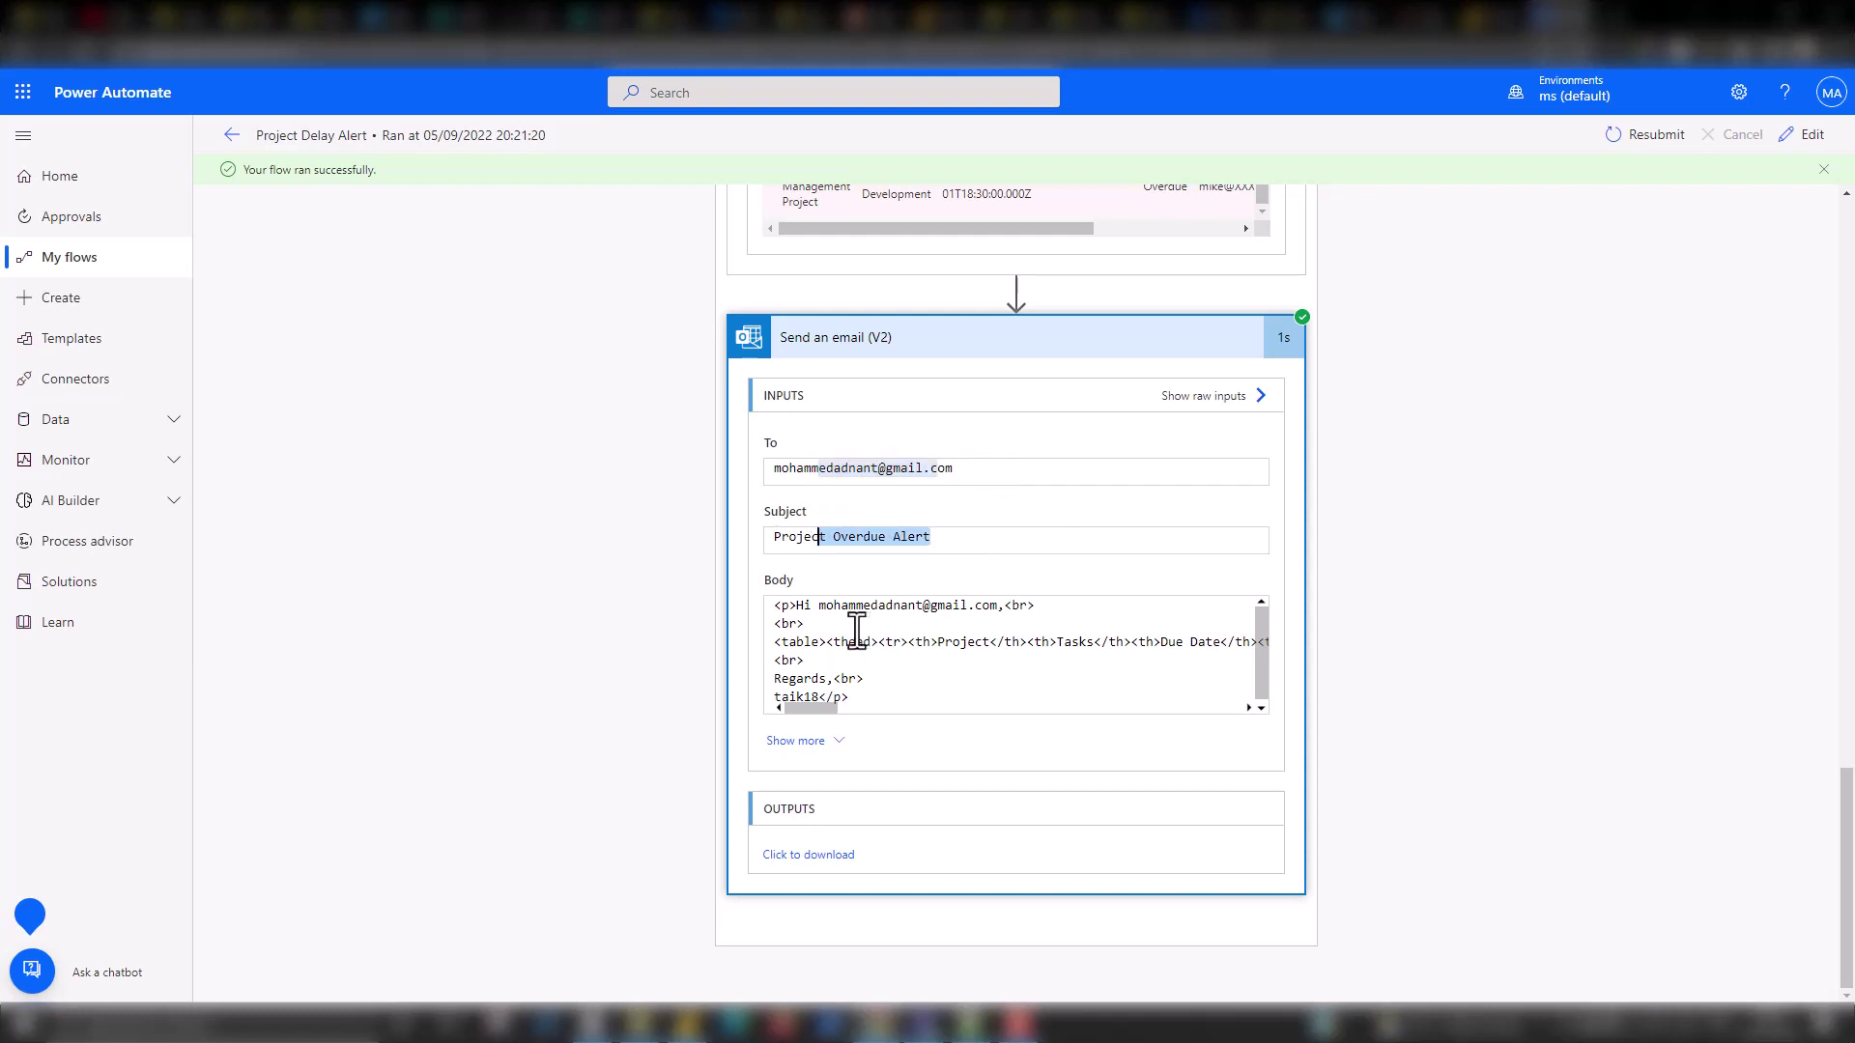
pyautogui.moveTo(818, 604); pyautogui.dragTo(1005, 604)
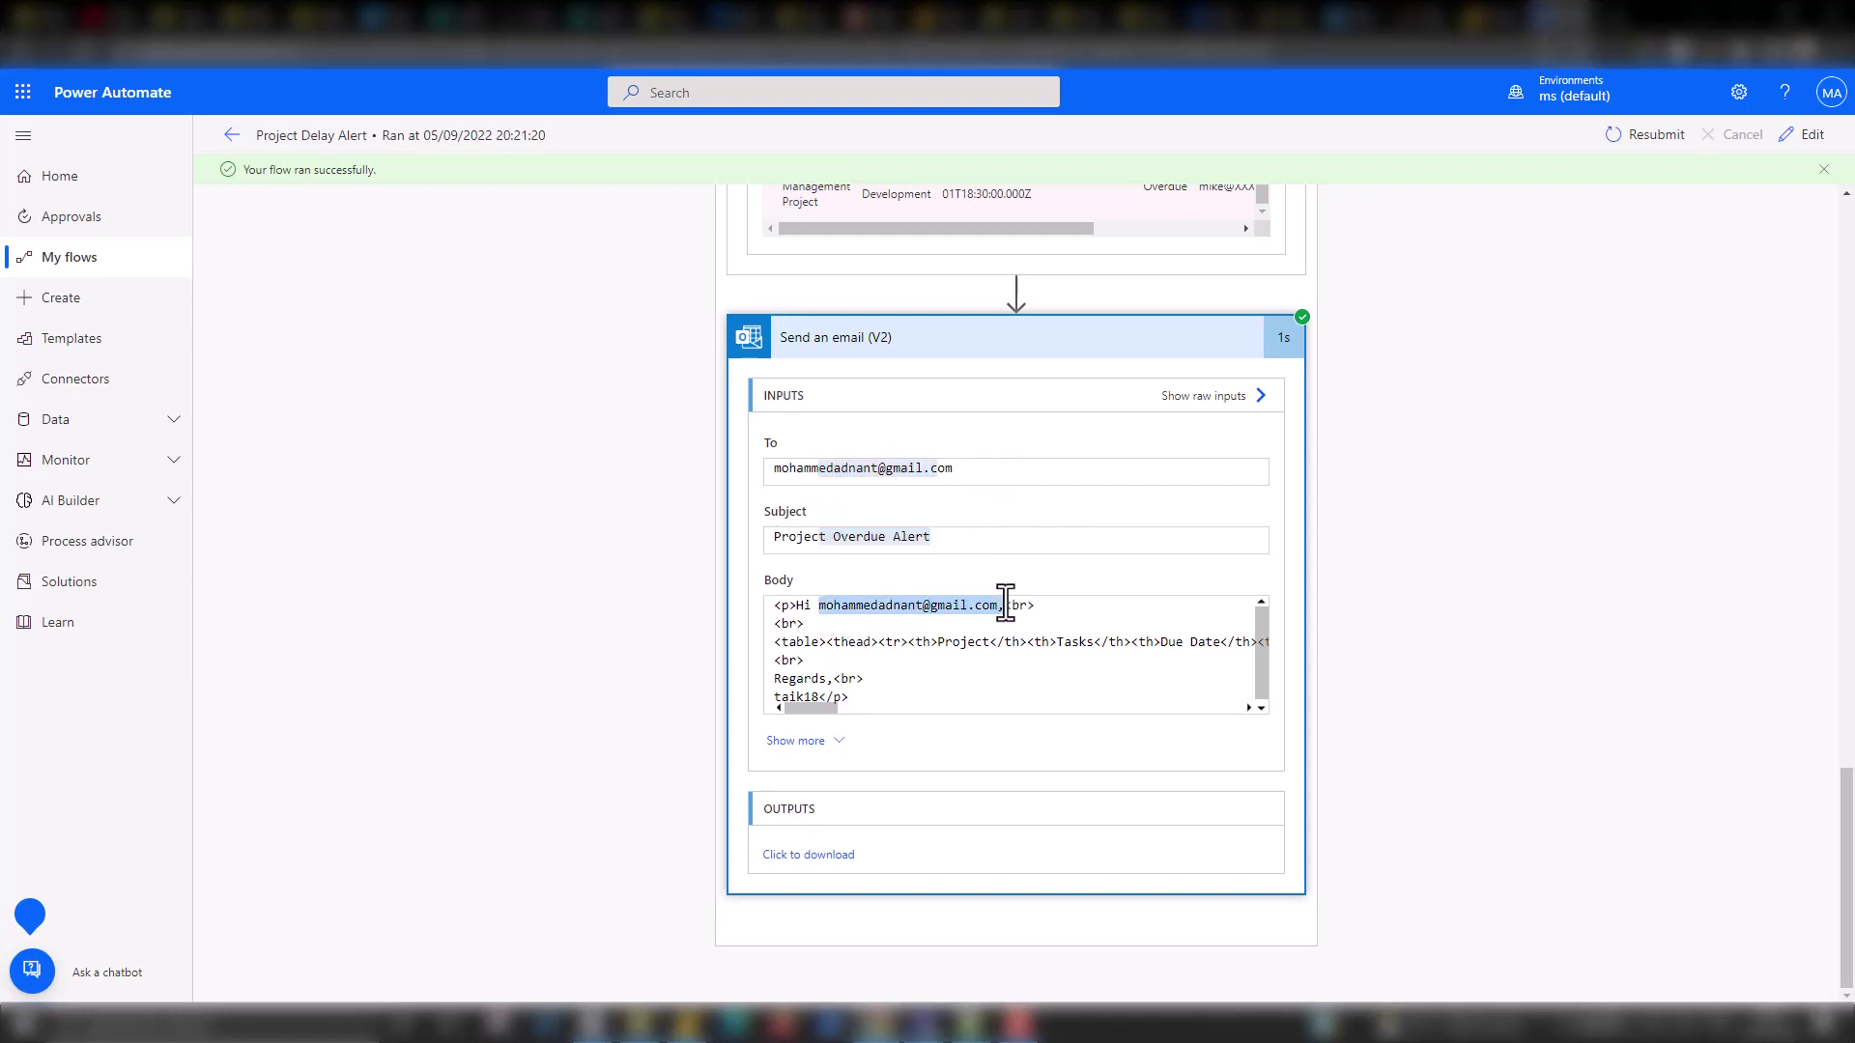
pyautogui.moveTo(818, 642); pyautogui.dragTo(1216, 654)
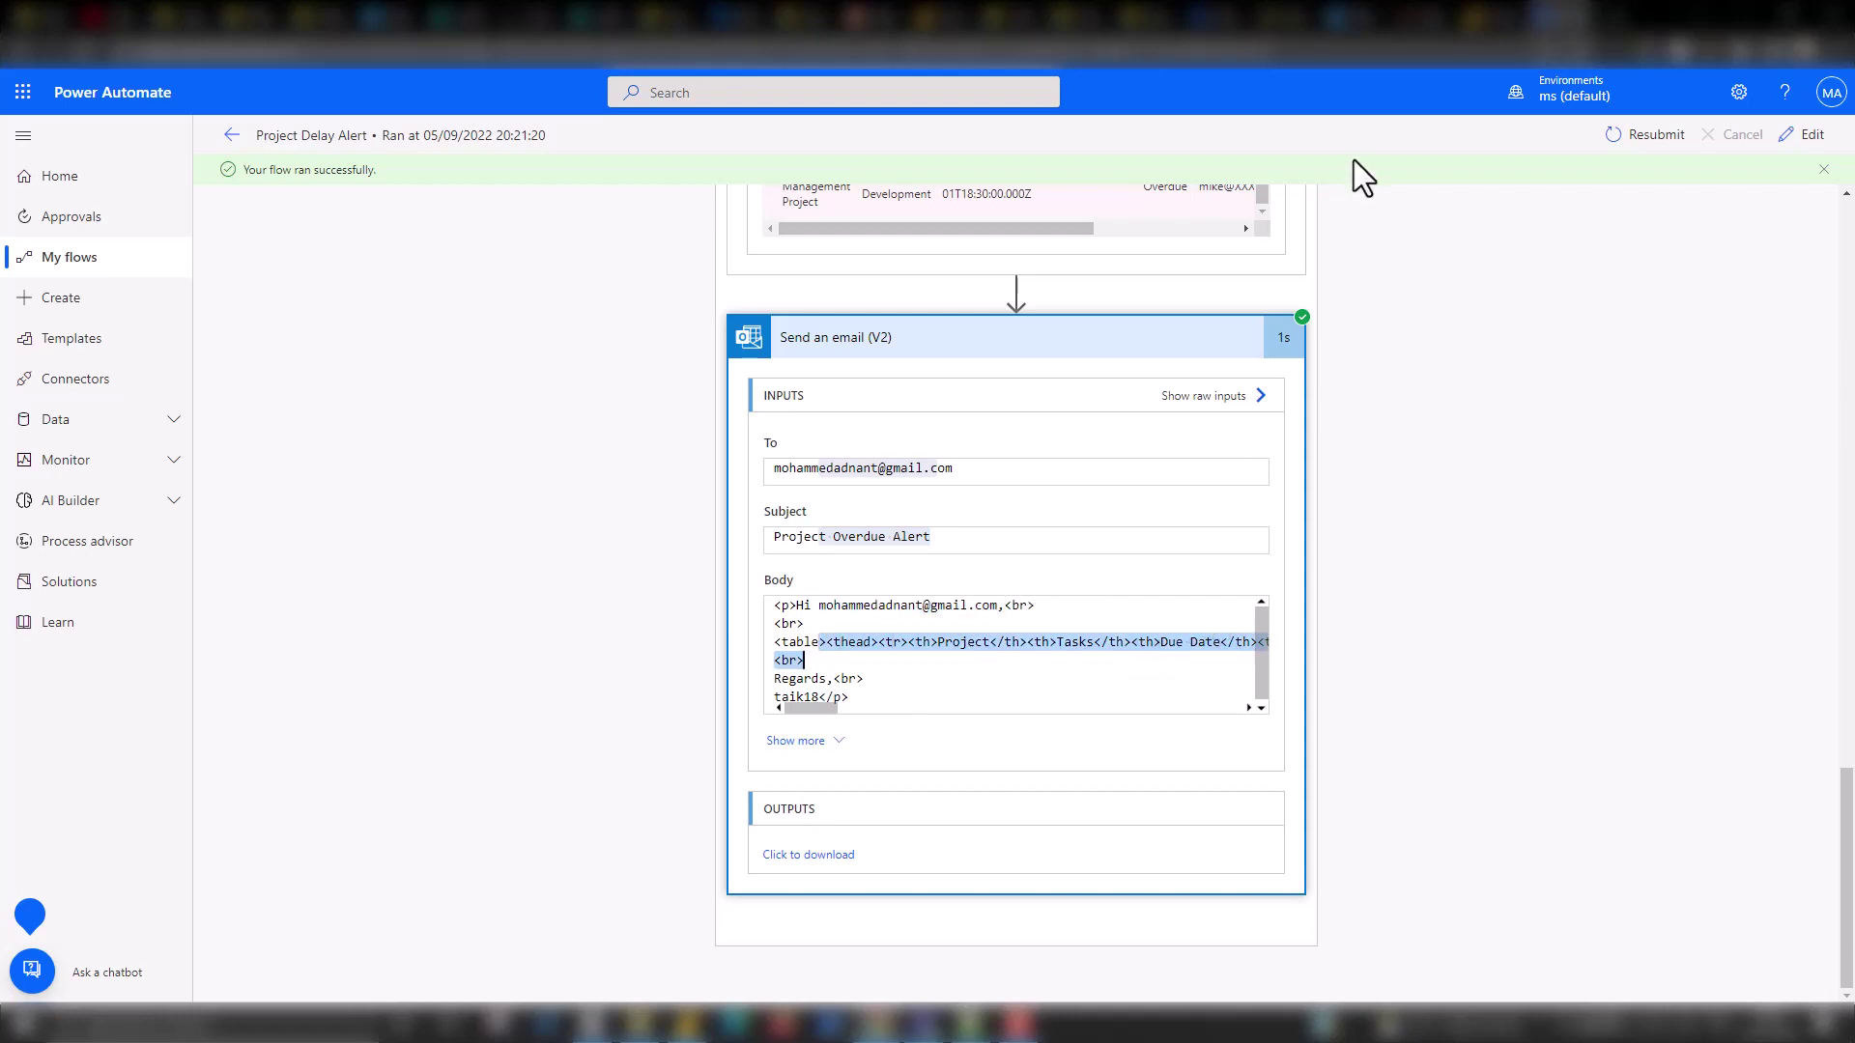
# Switch to Gmail, open the Project Overdue Alert email and examine its table of overdue tasks.
pyautogui.click(1418, 35)
pyautogui.click(681, 253)
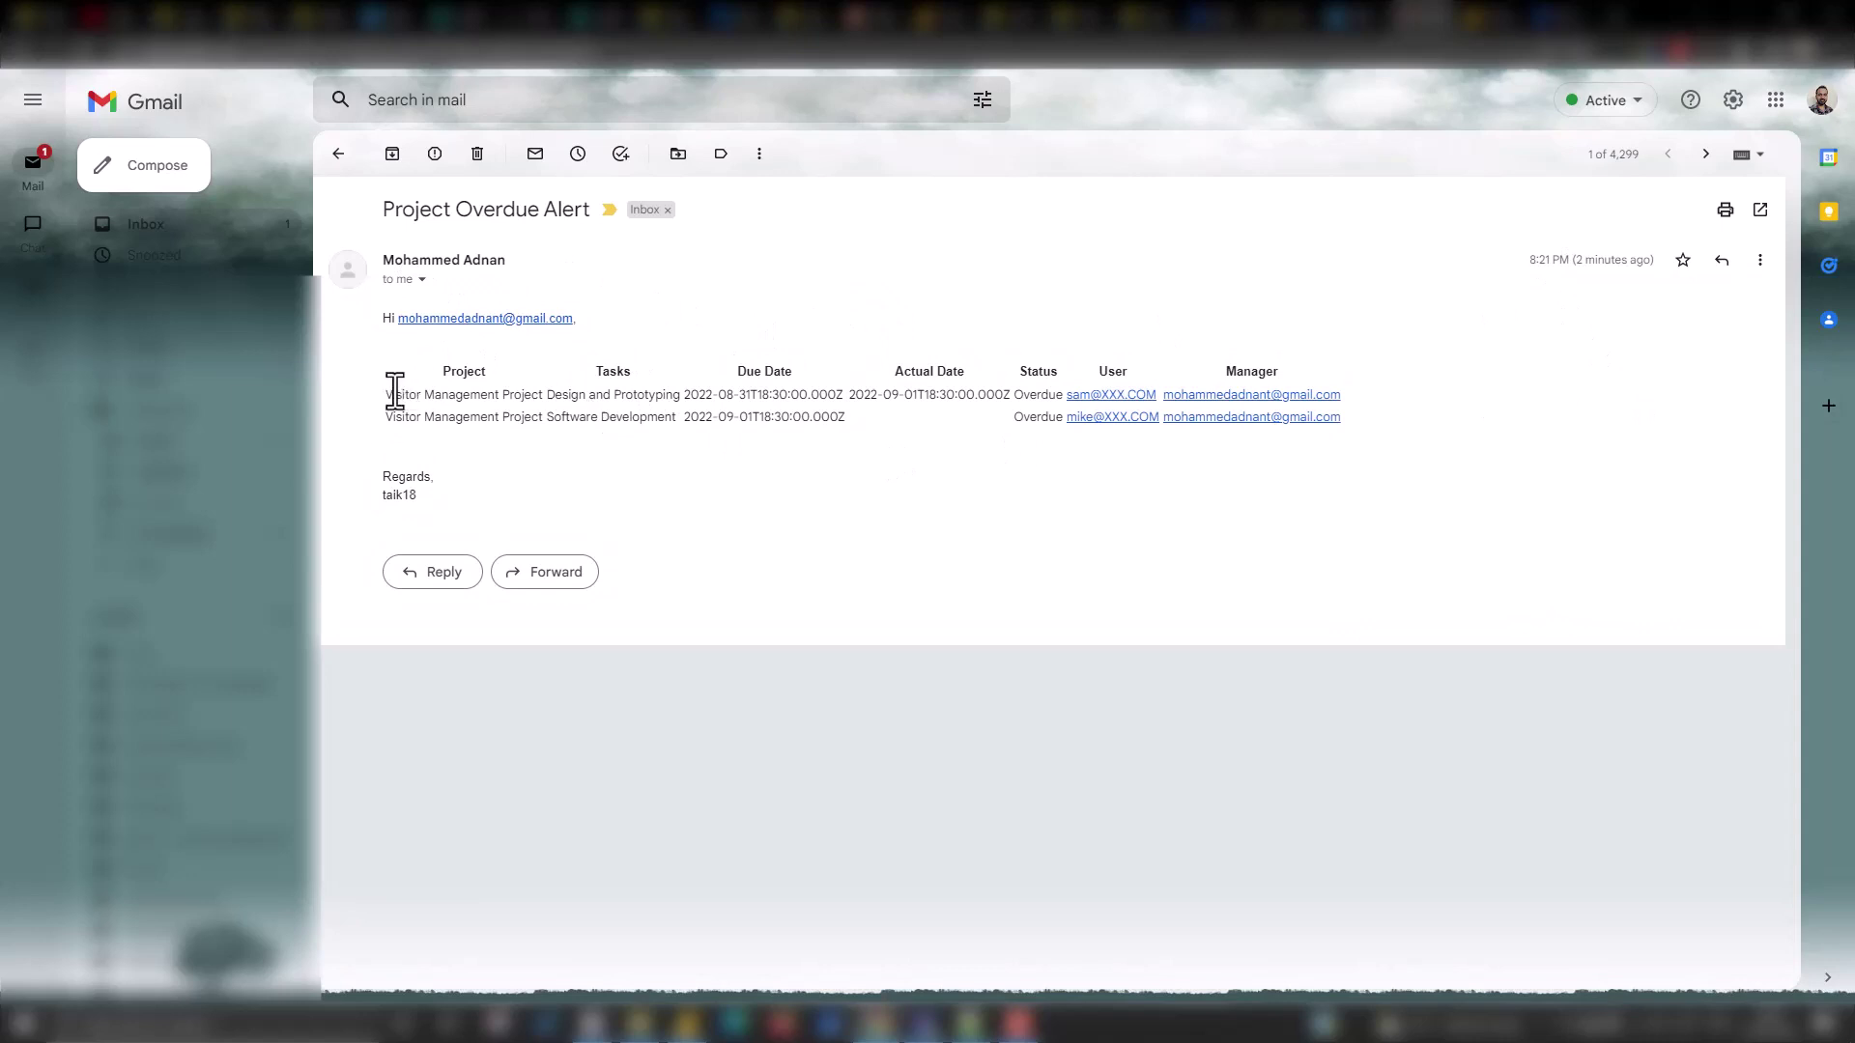
pyautogui.moveTo(404, 373); pyautogui.dragTo(841, 443)
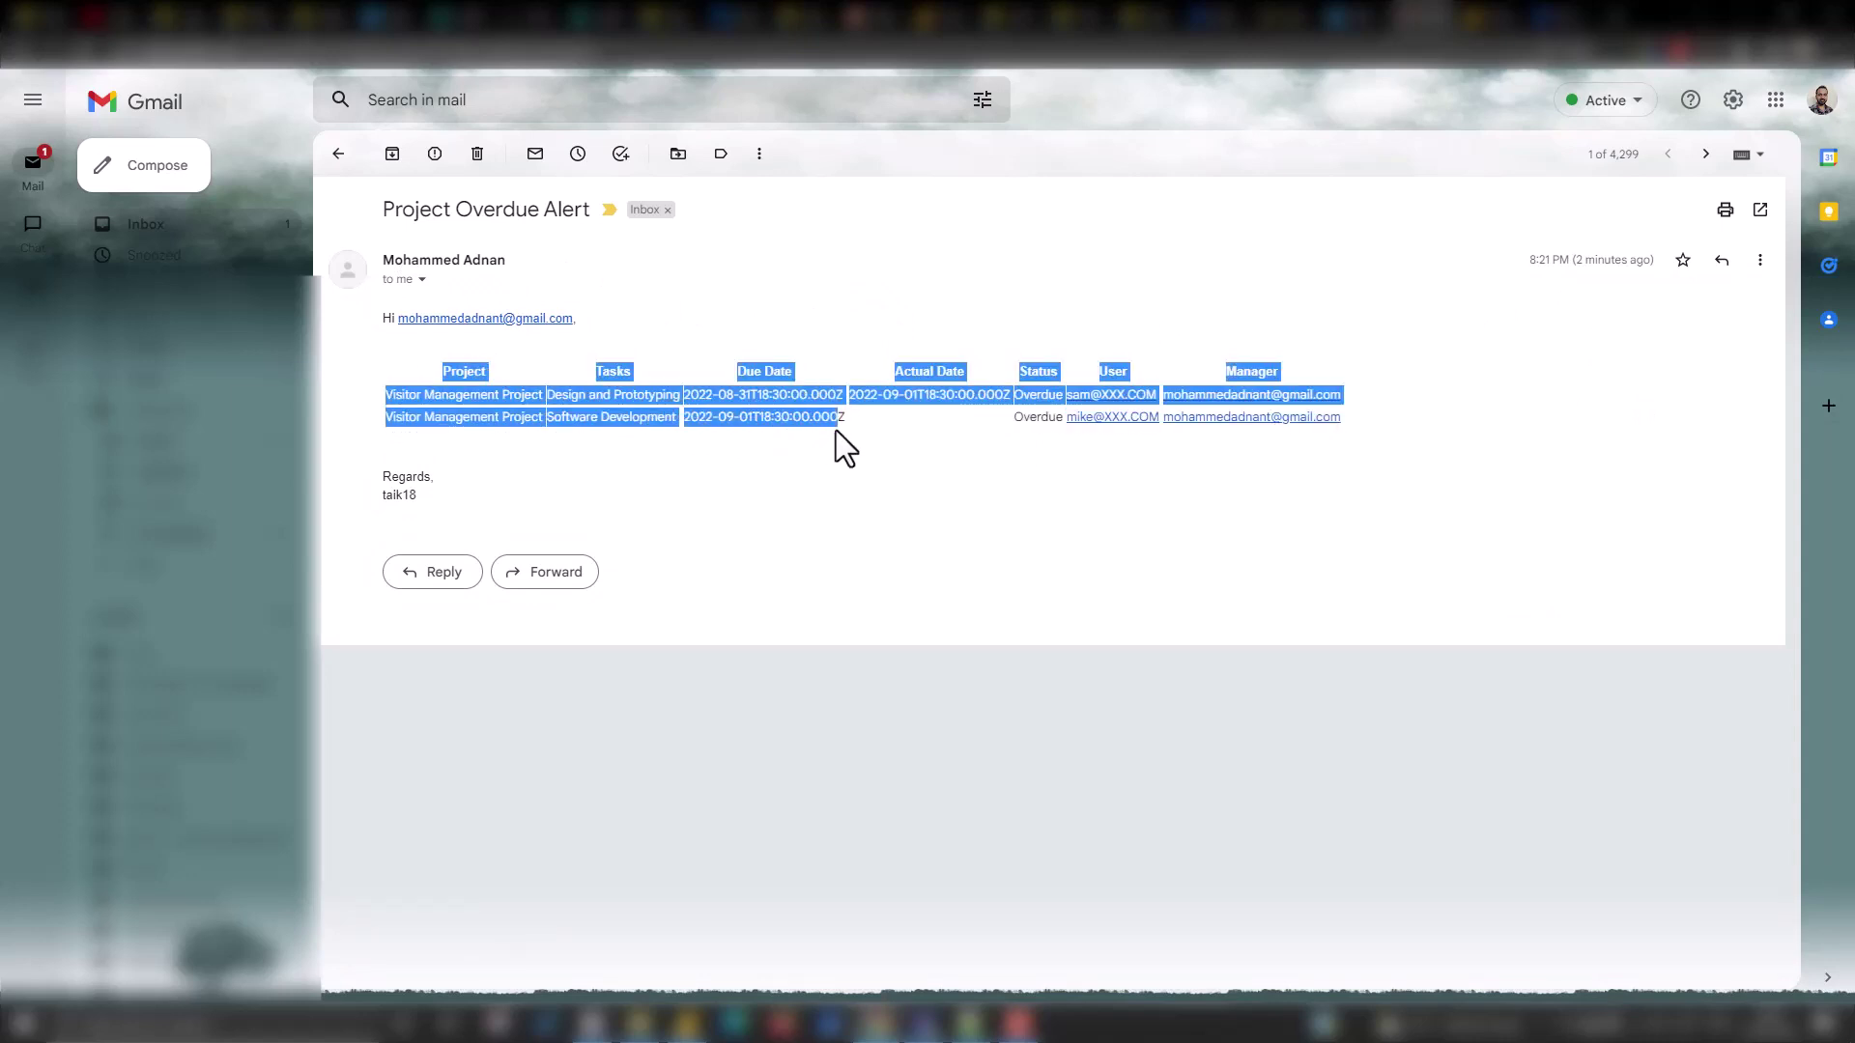
pyautogui.click(883, 458)
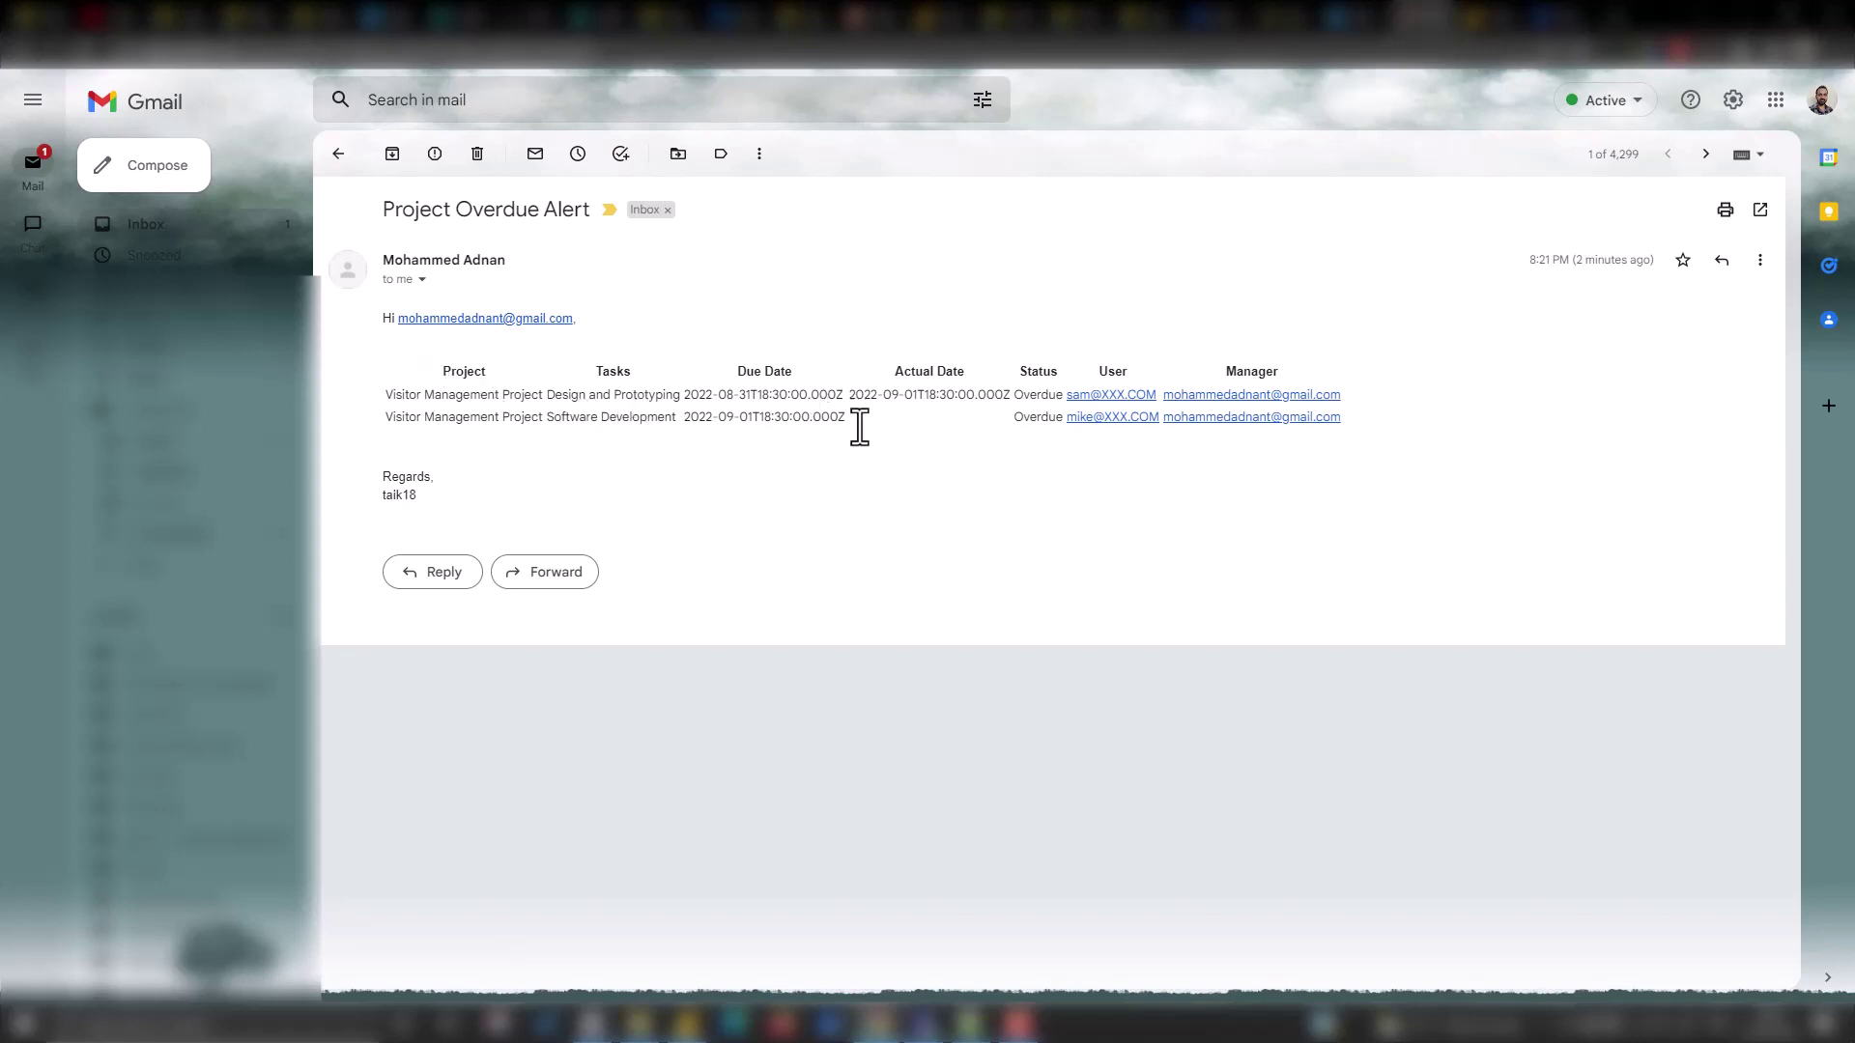
# Switch to Outlook, open the other manager's Project Overdue Alert email and examine its task row up to the Manager value.
pyautogui.click(1346, 35)
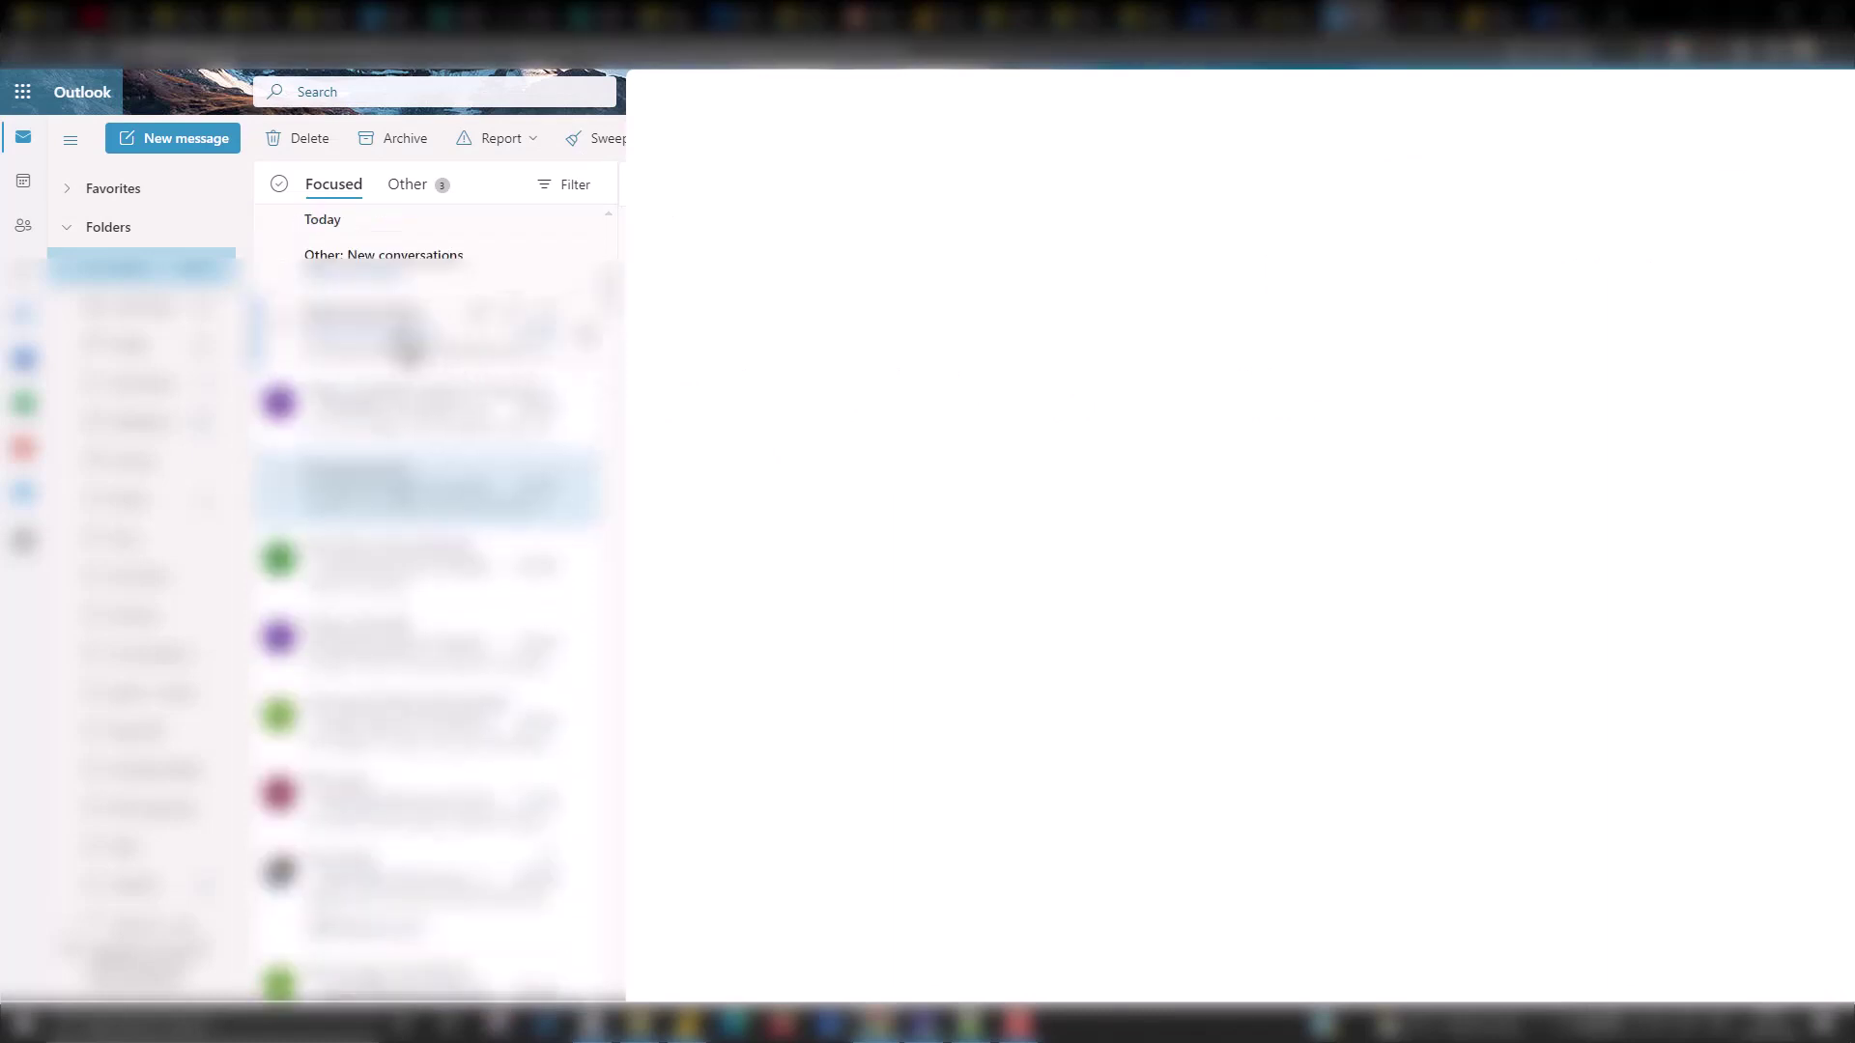
pyautogui.click(405, 334)
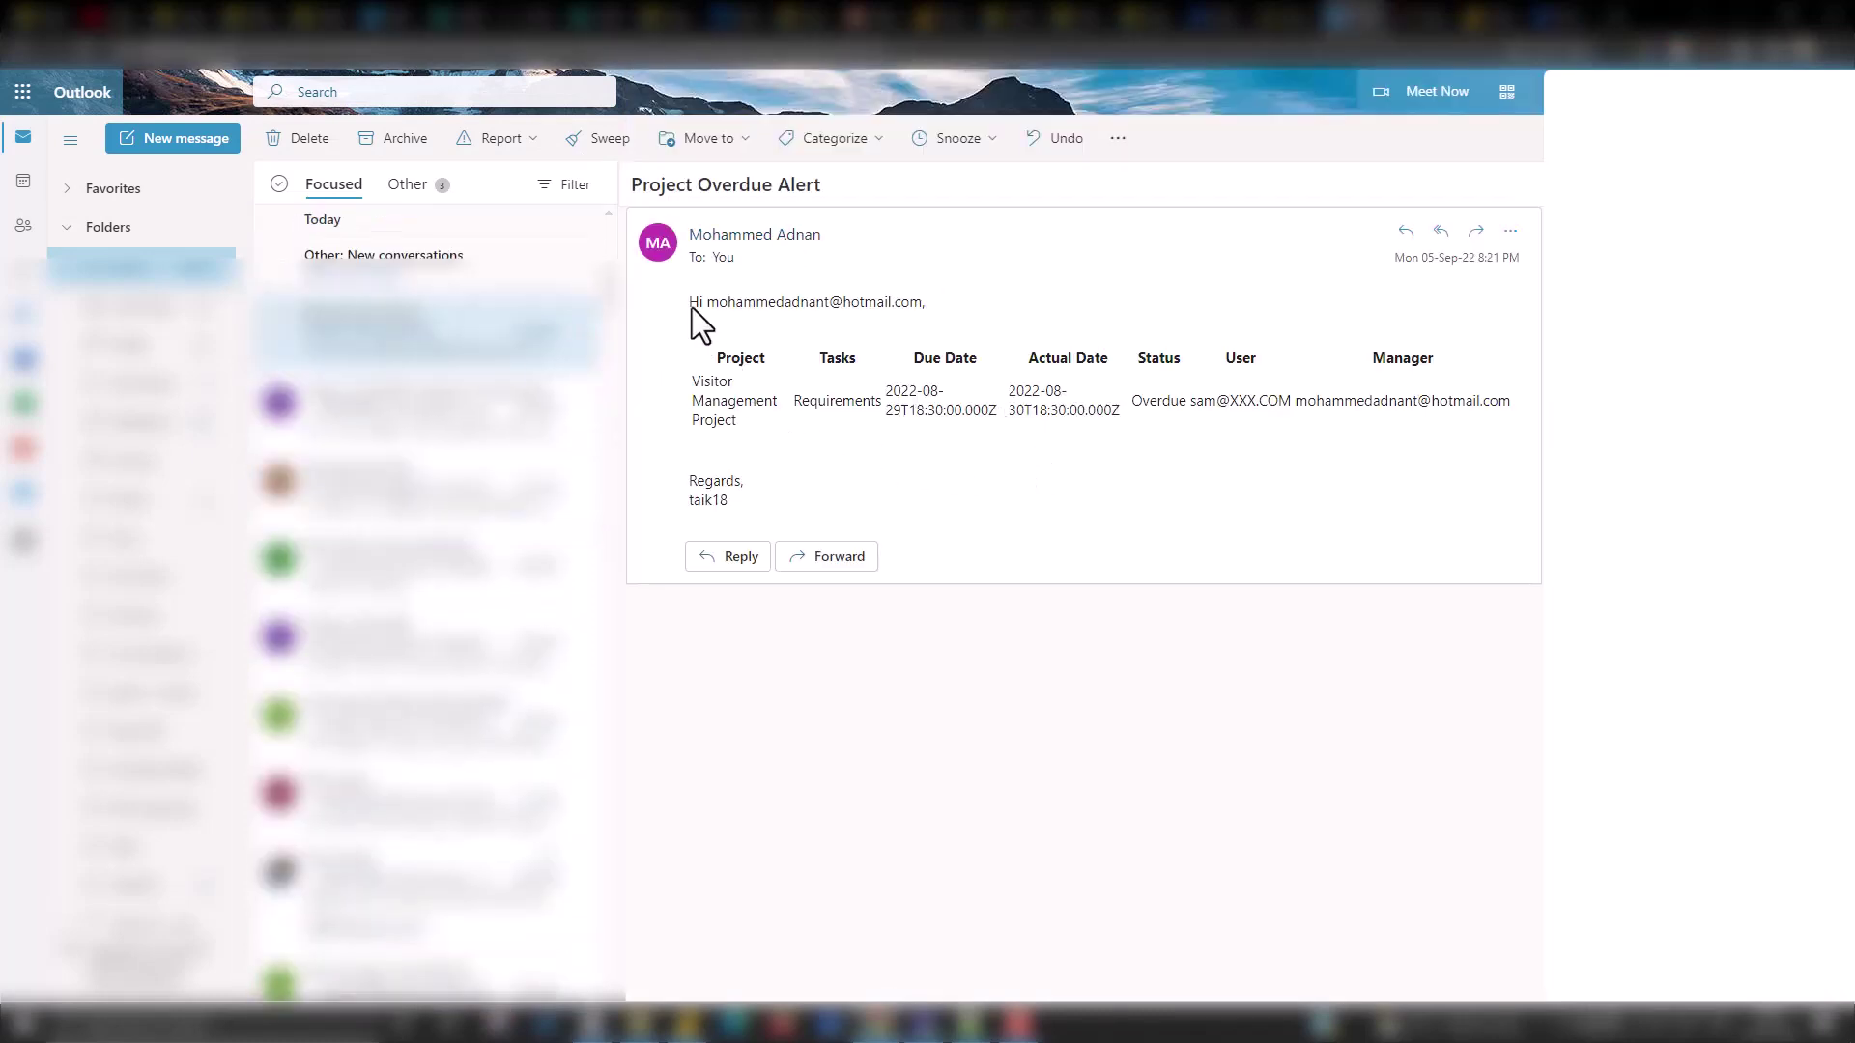
pyautogui.moveTo(1123, 398); pyautogui.dragTo(1300, 392)
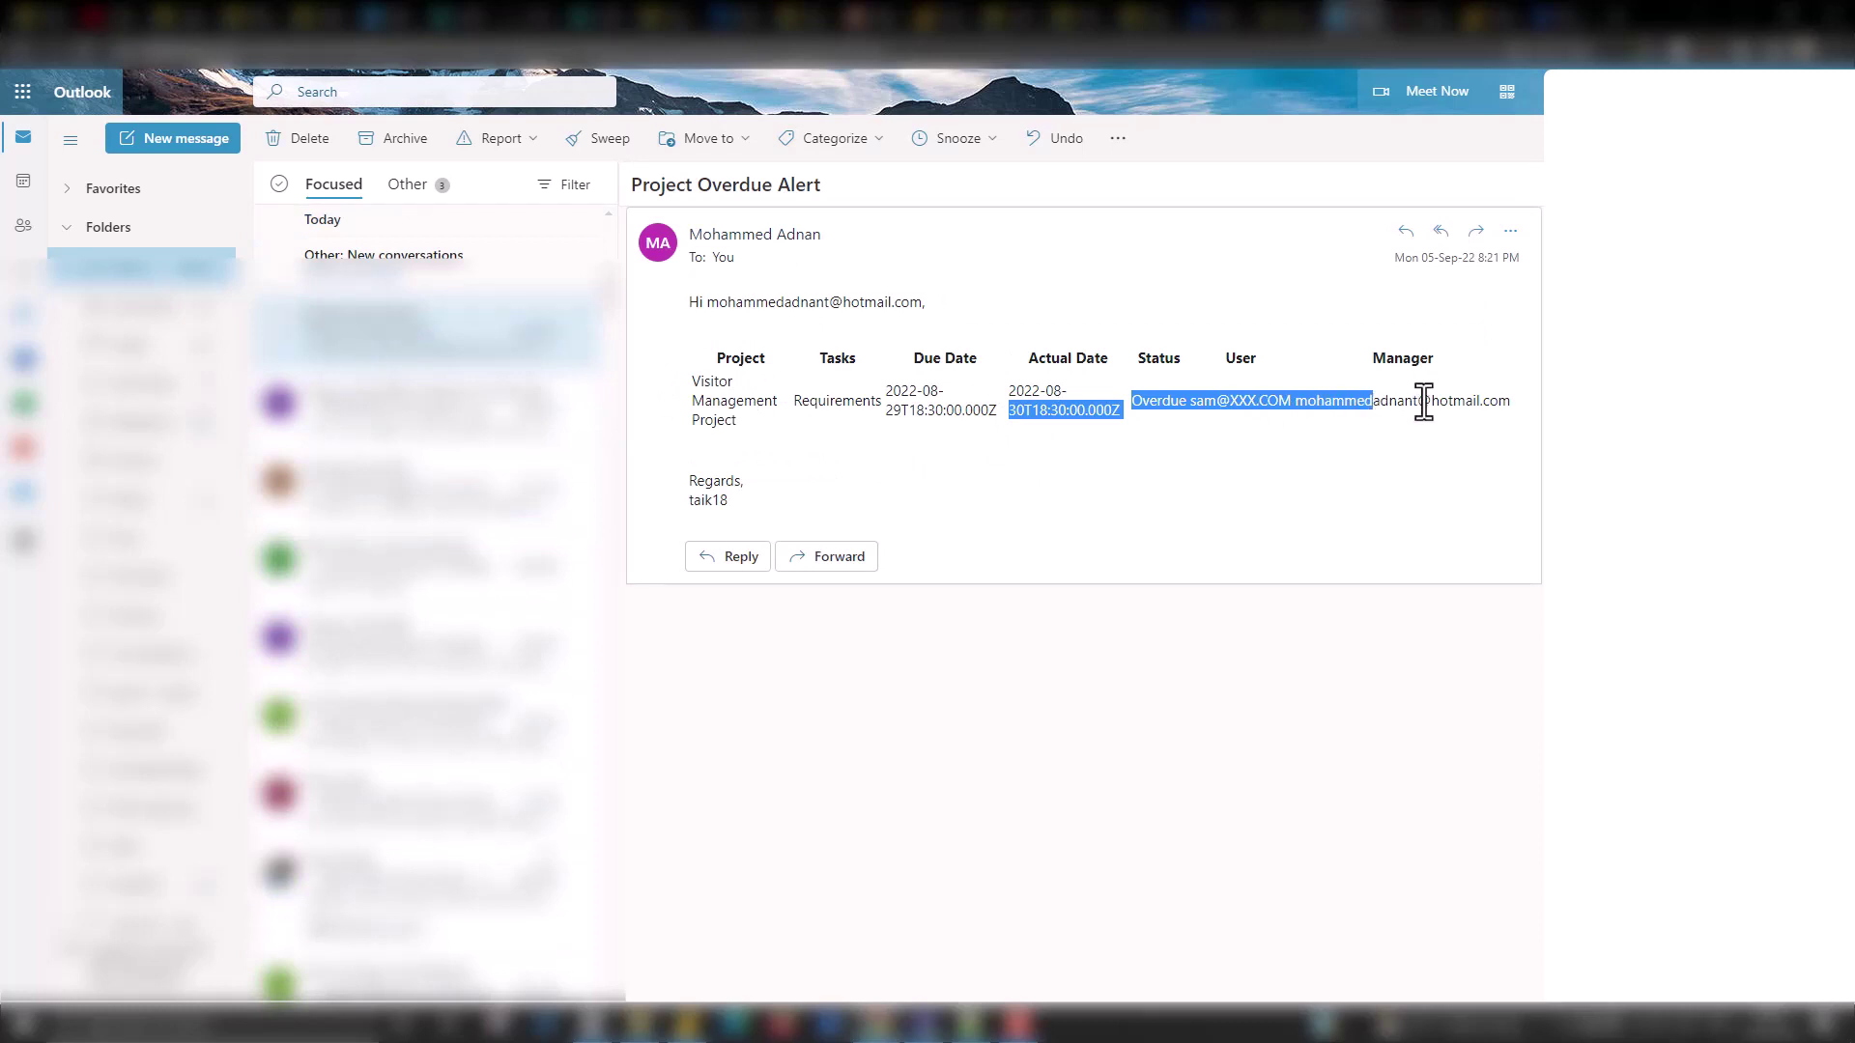
pyautogui.moveTo(1424, 401); pyautogui.dragTo(1101, 401)
# Revisit the Project Overdue Alert email in Gmail and return to the Project mgmt report in Power BI.
pyautogui.click(1403, 24)
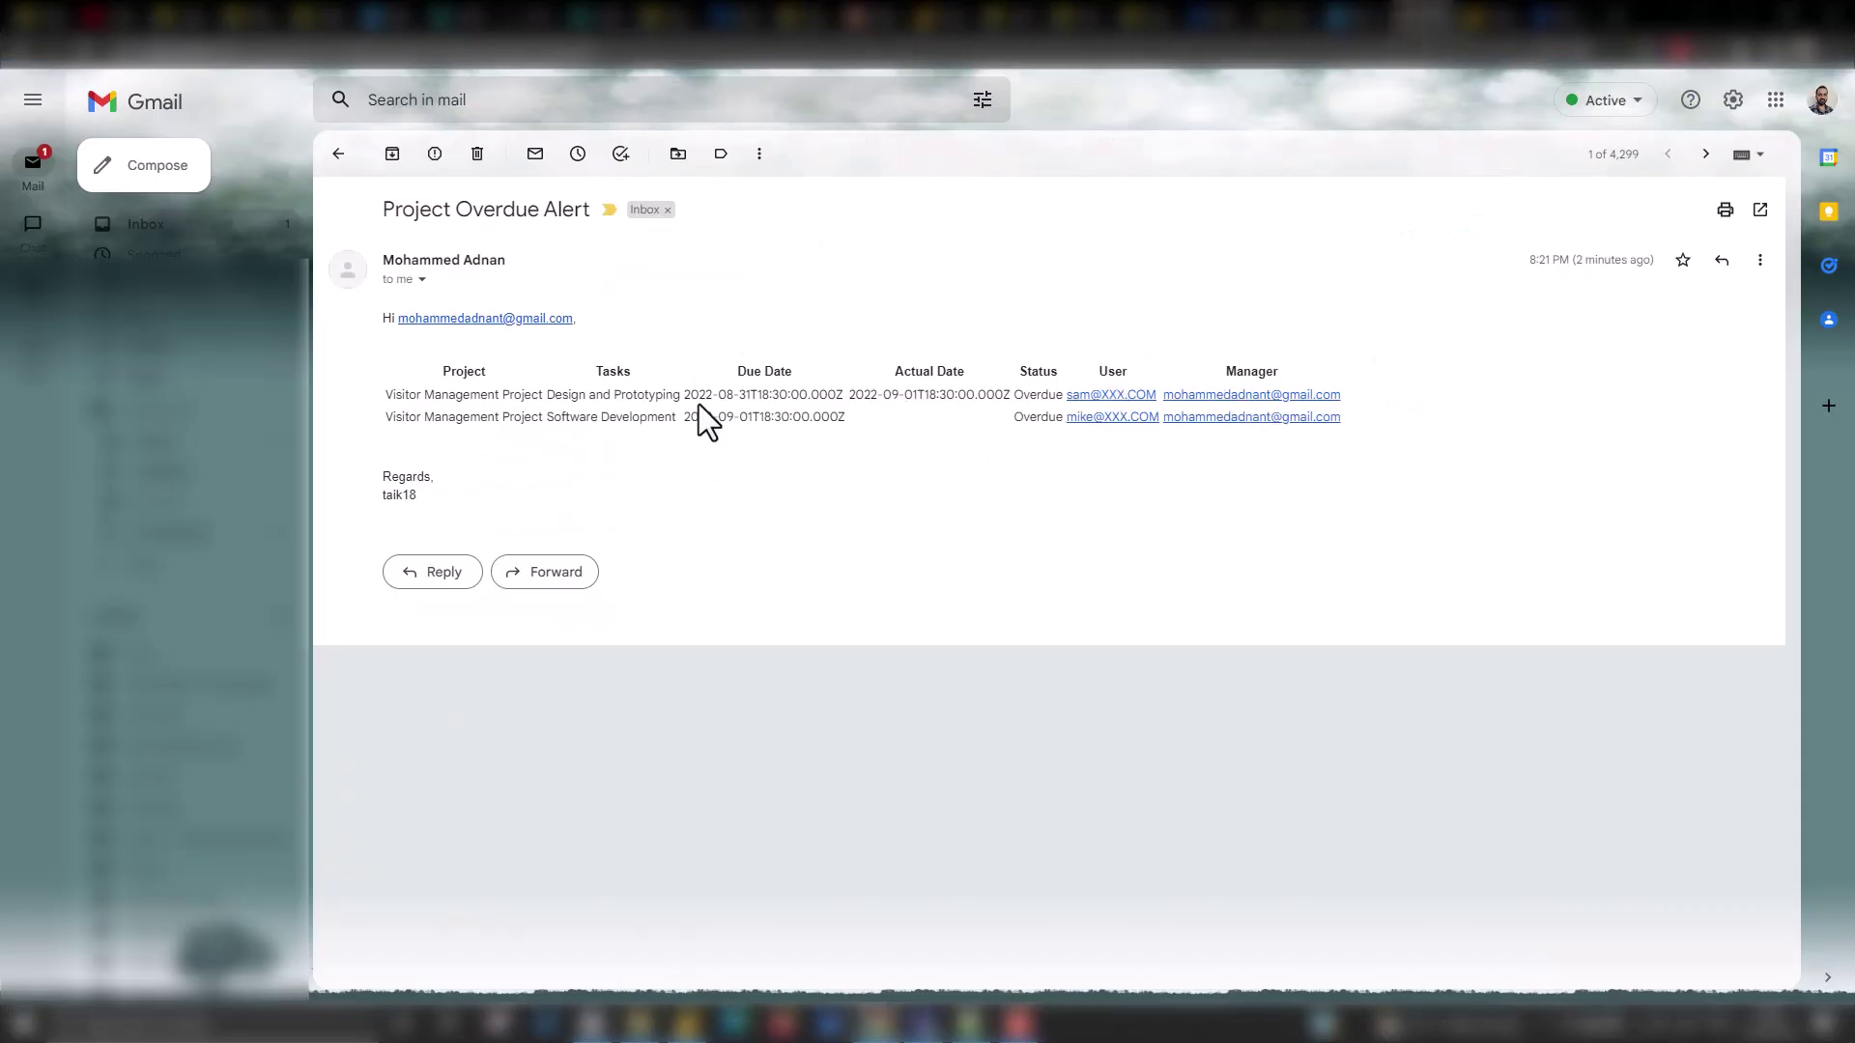
pyautogui.click(1487, 25)
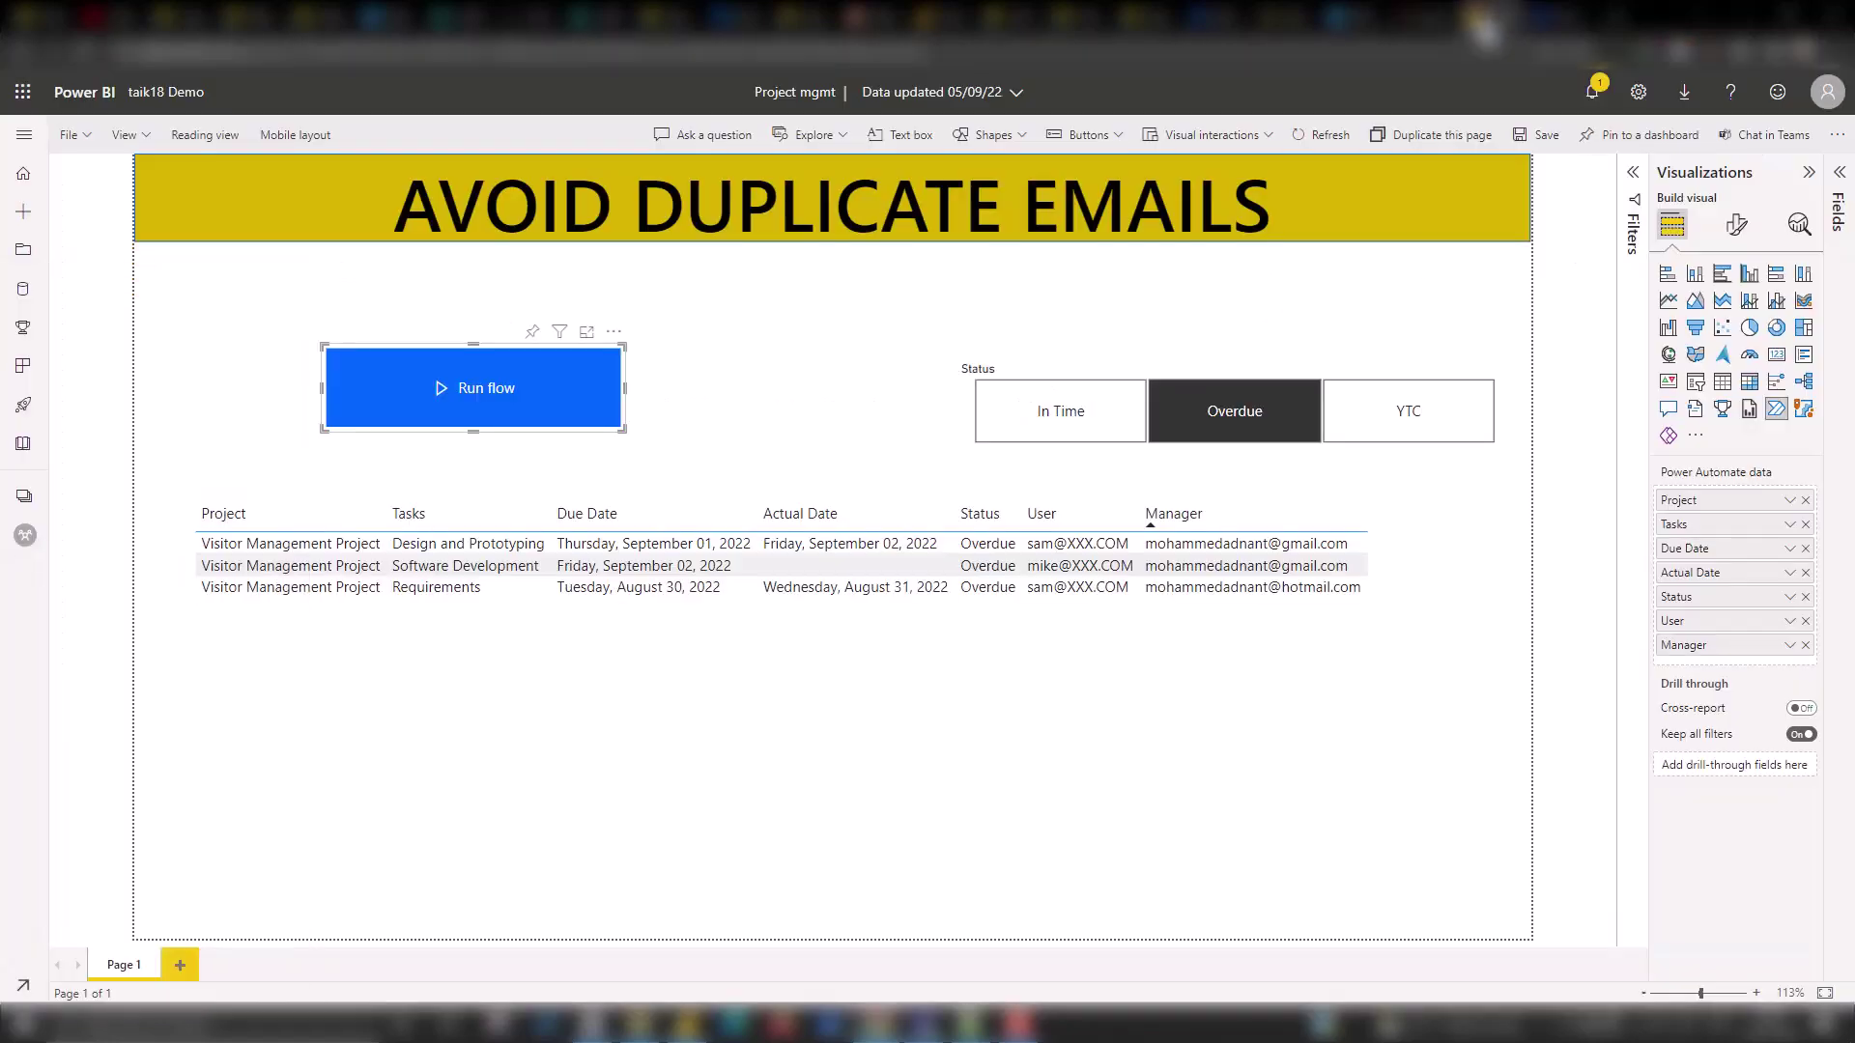